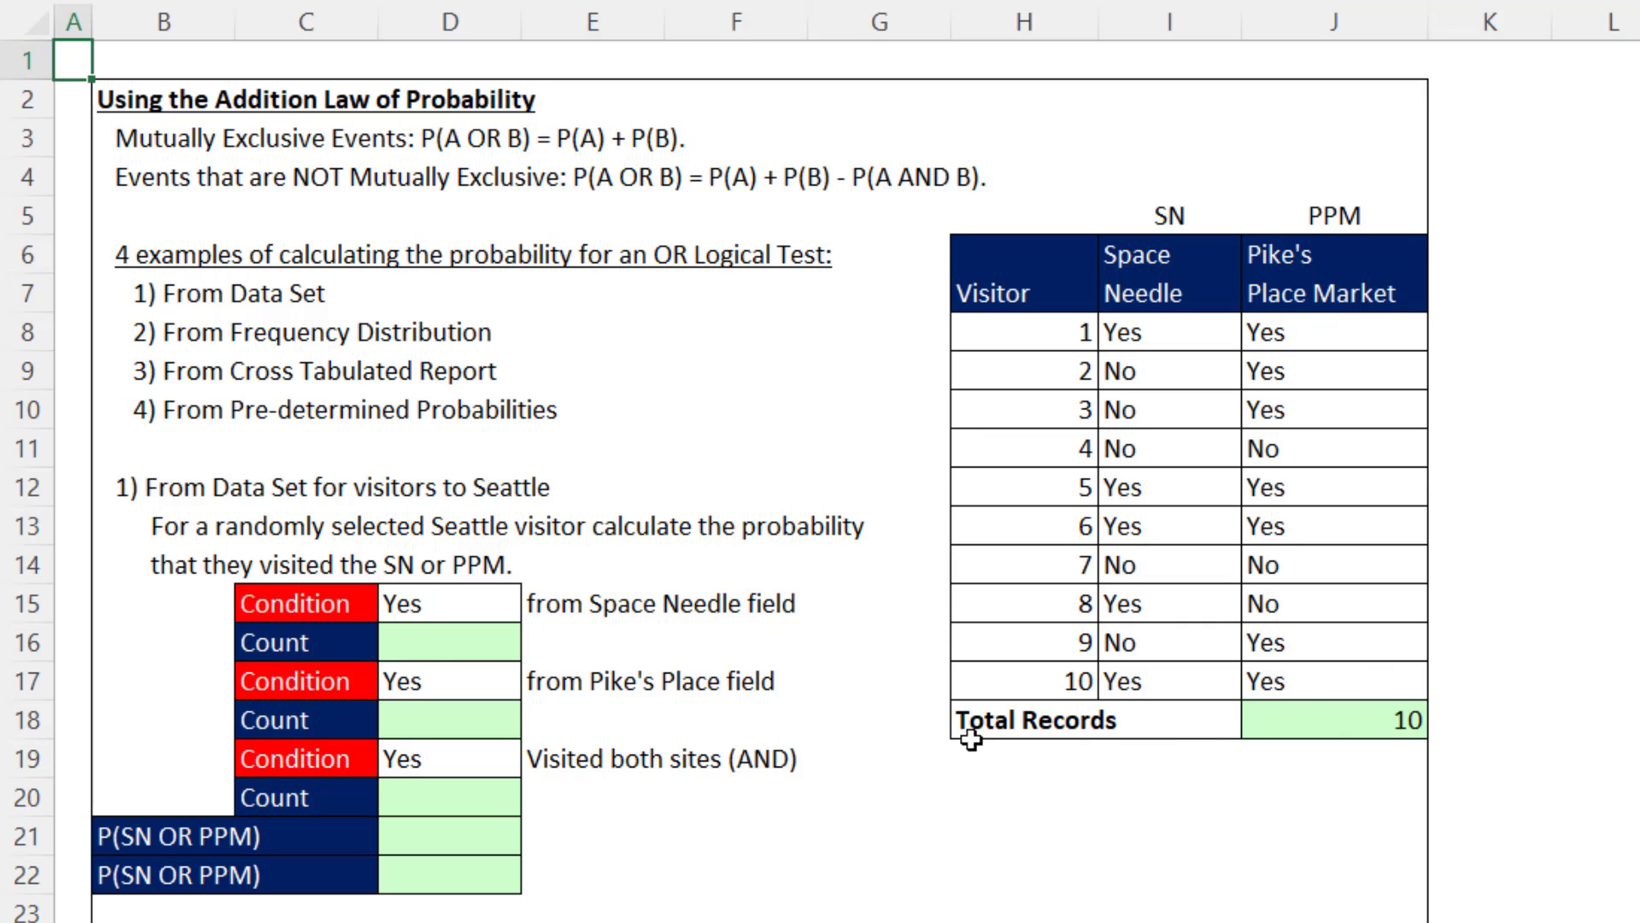
# Step: Count the Space Needle visitors matching the condition in D15 by entering =COUNTIFS(I8:I17,D15) in cell D16
pyautogui.click(432, 651)
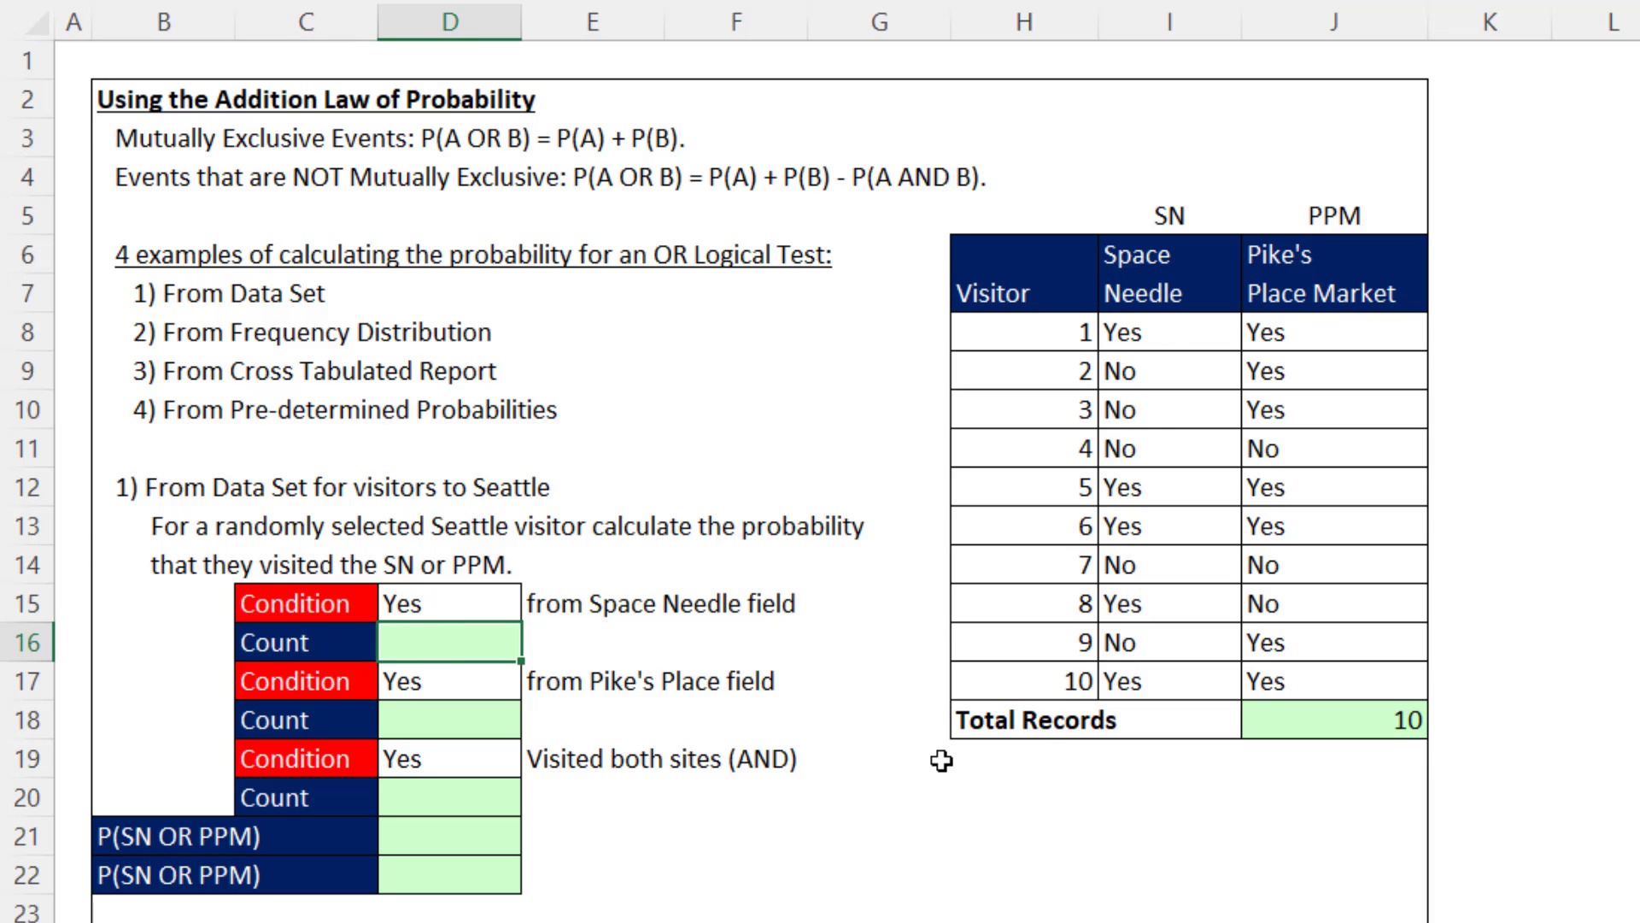
pyautogui.write('=c')
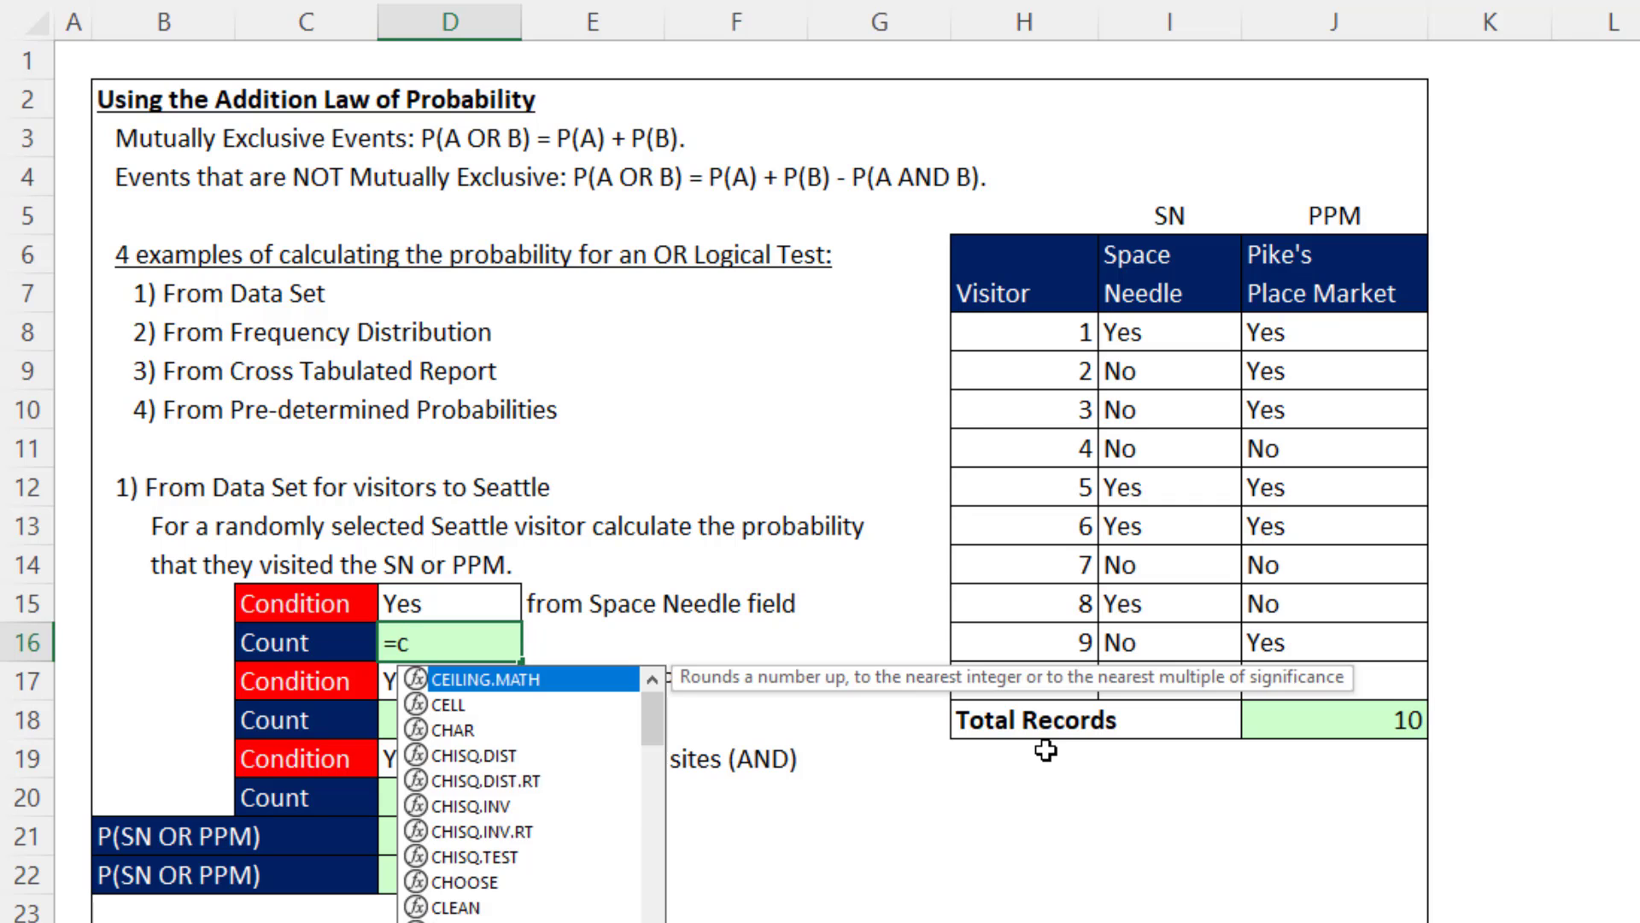
pyautogui.write('ountifs')
pyautogui.press('Tab')
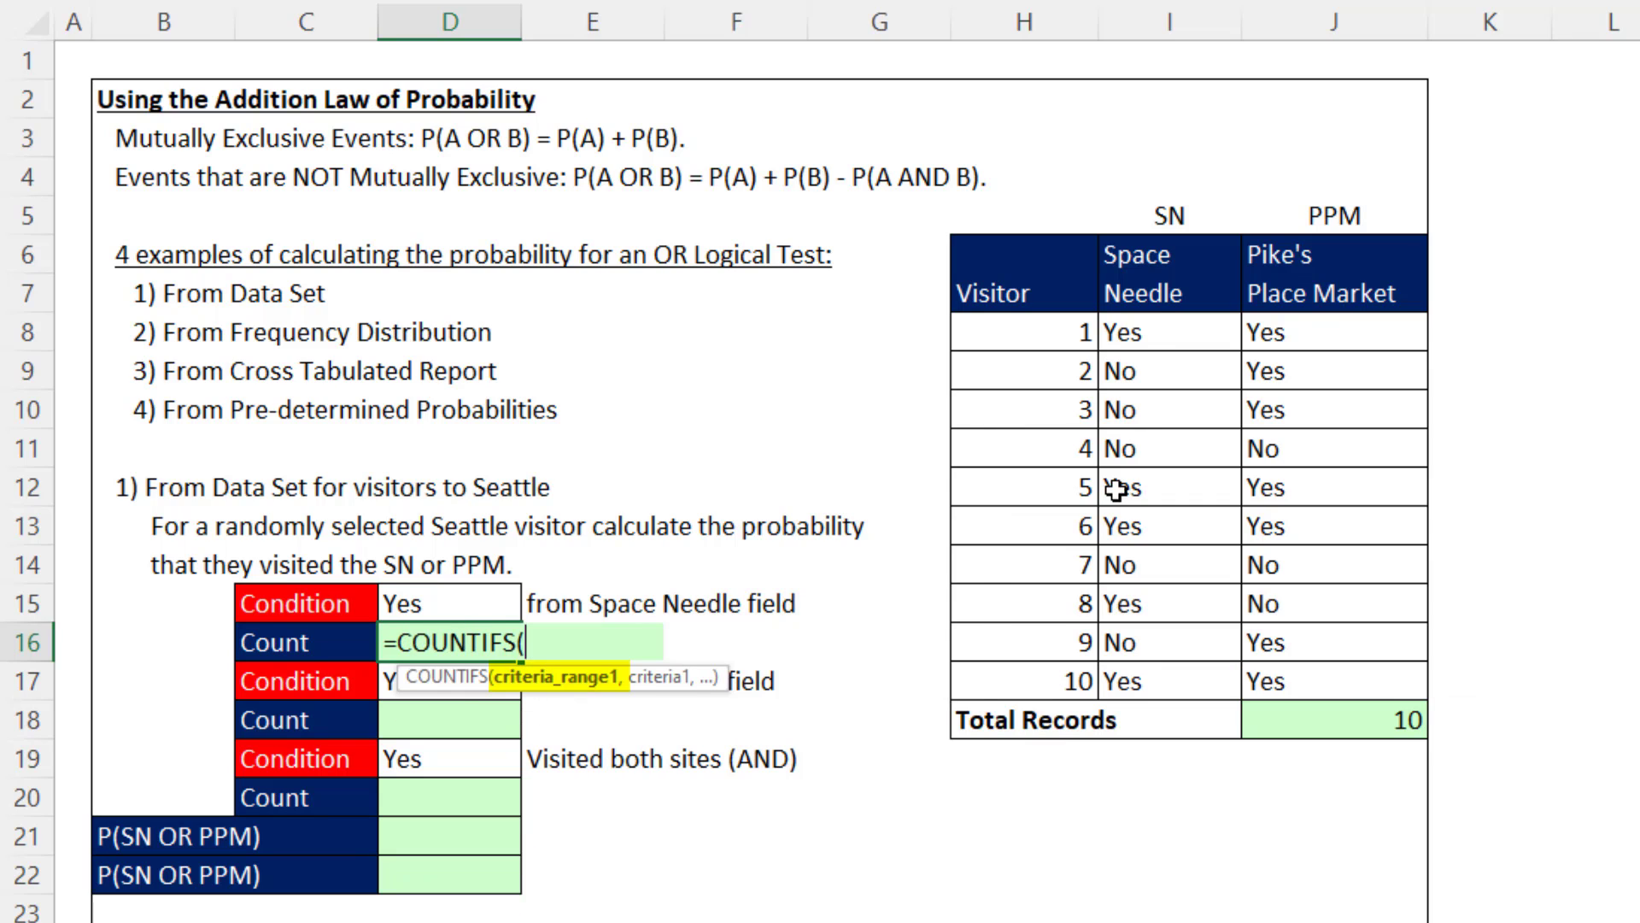
pyautogui.moveTo(1124, 335); pyautogui.dragTo(1145, 672)
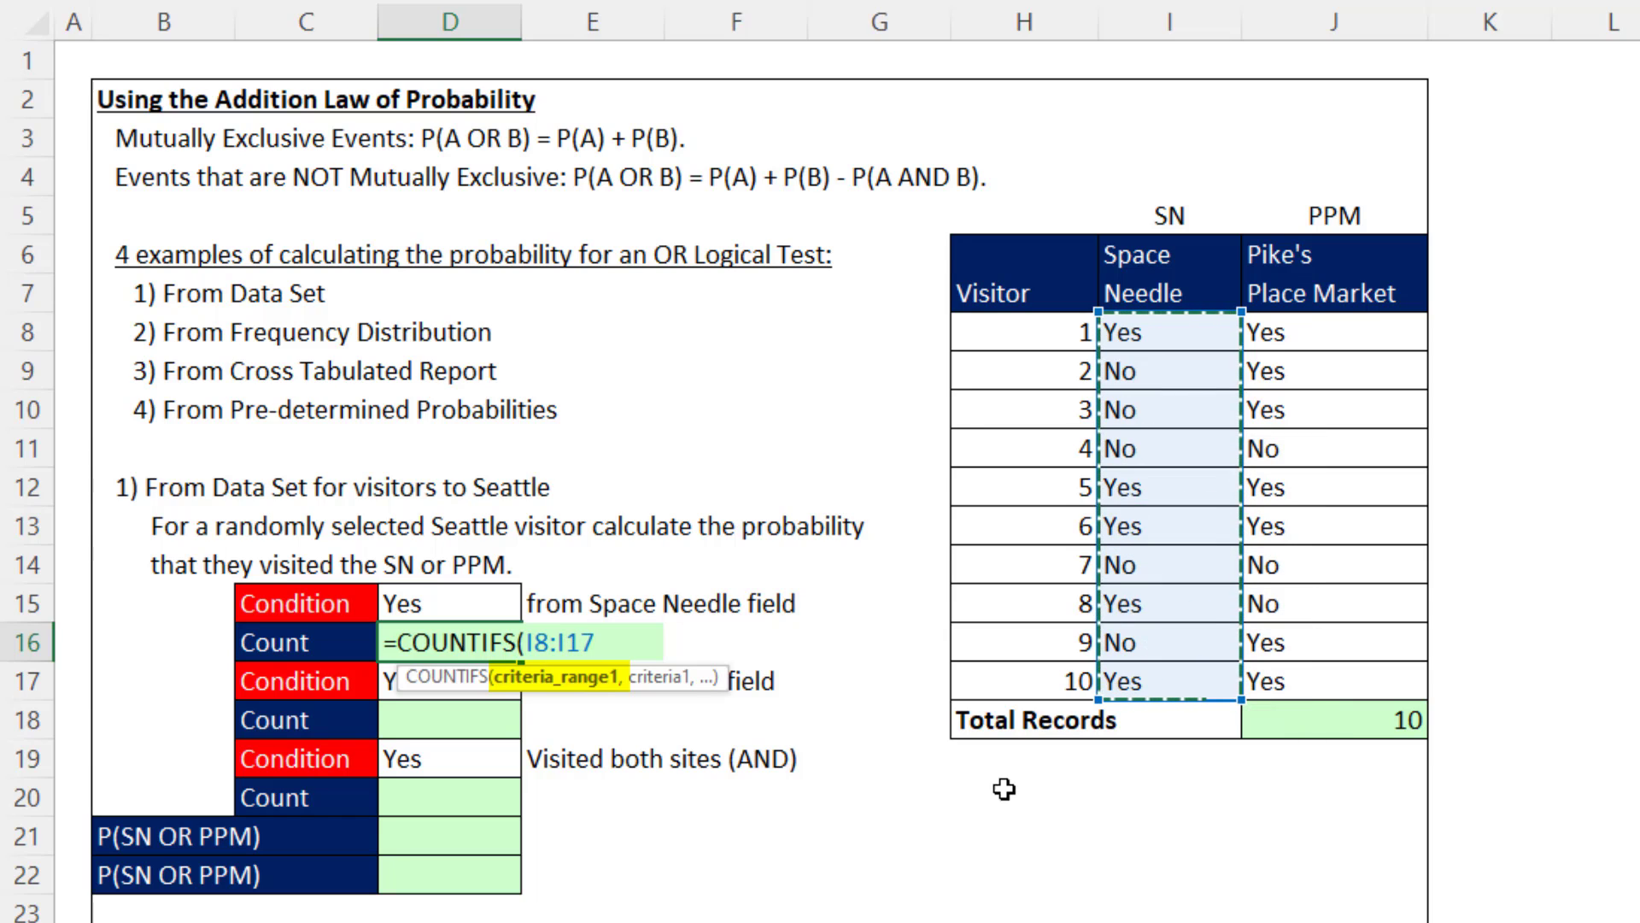
pyautogui.write(',')
pyautogui.click(459, 606)
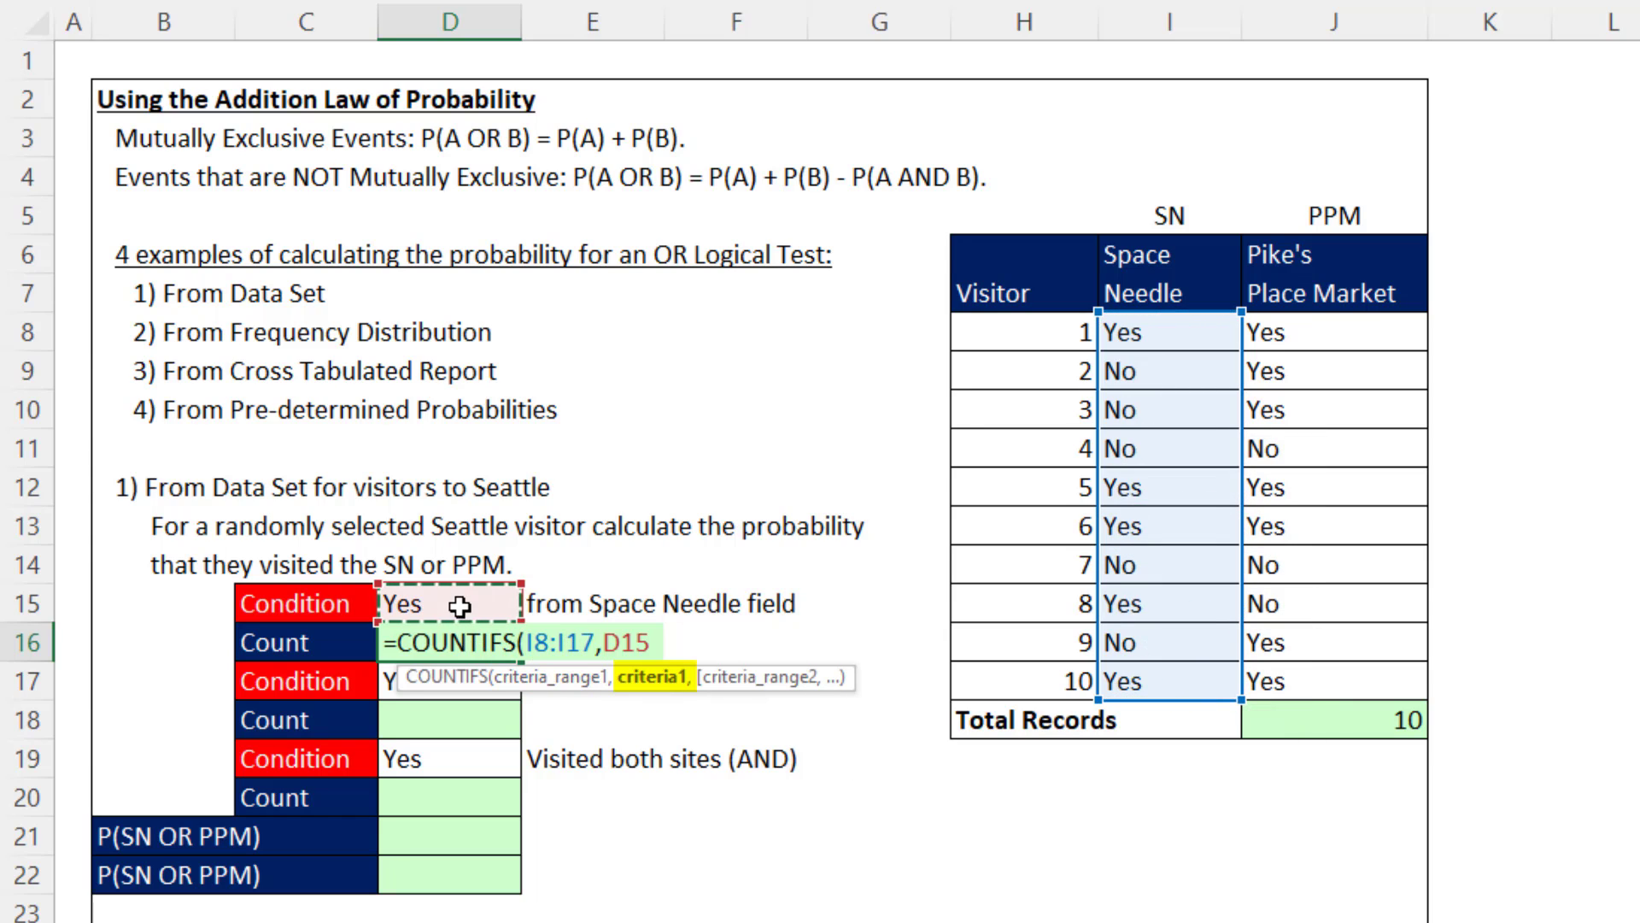
pyautogui.write(')')
pyautogui.press('Return')
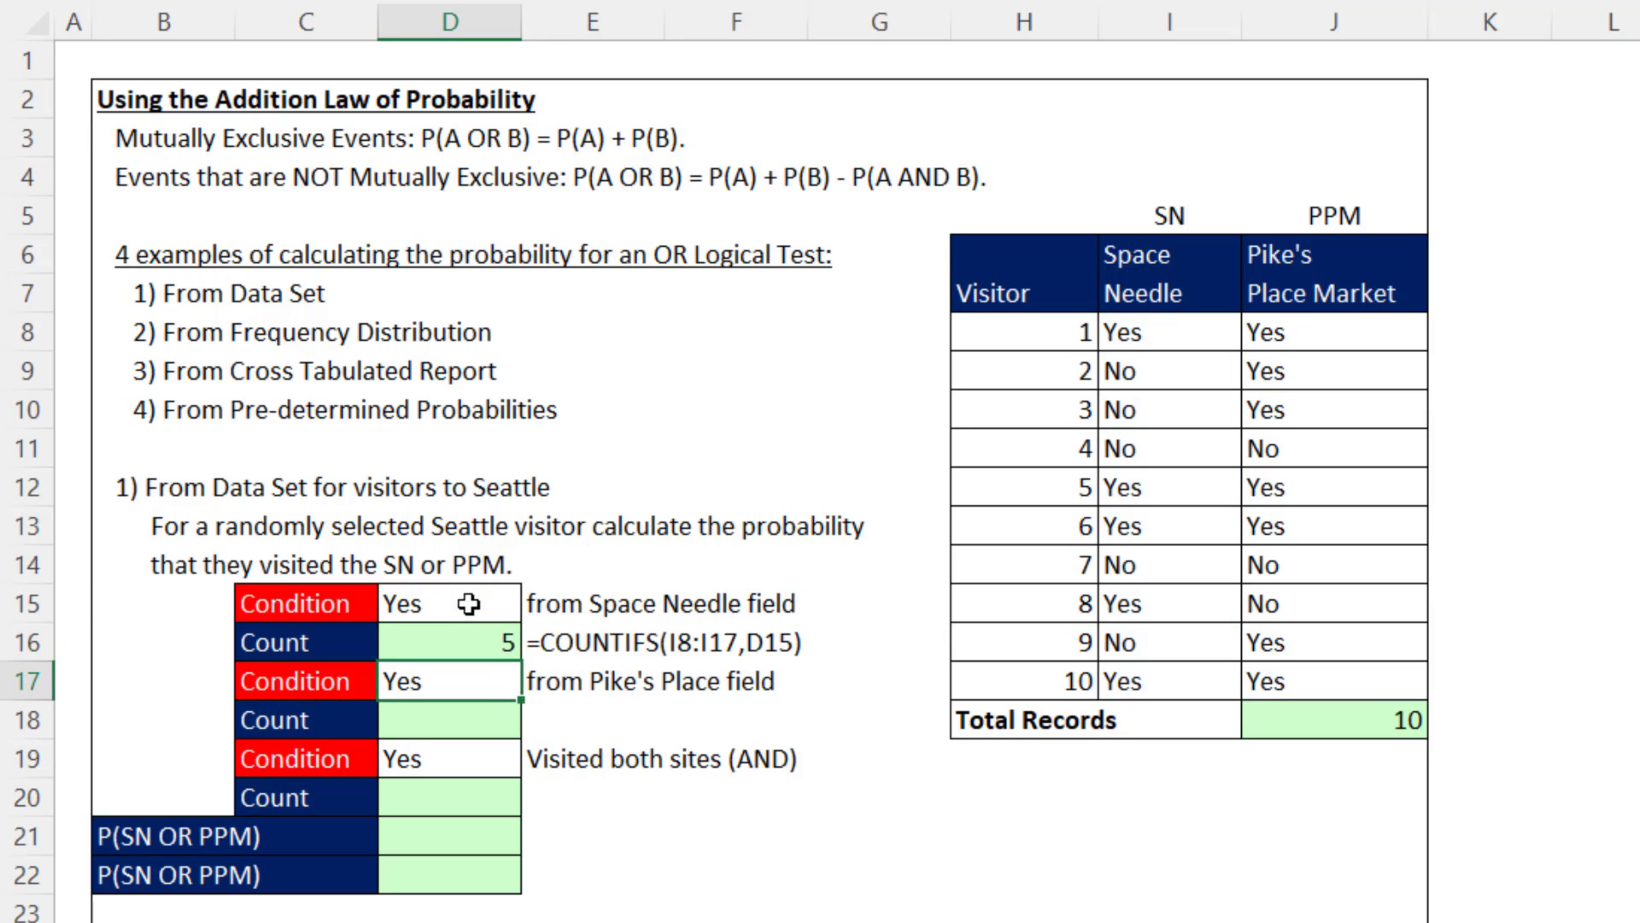
# Step: Count the Pike's Place Market visitors matching the condition in D17 by entering =COUNTIFS(J8:J17,D17) in cell D18
pyautogui.click(474, 719)
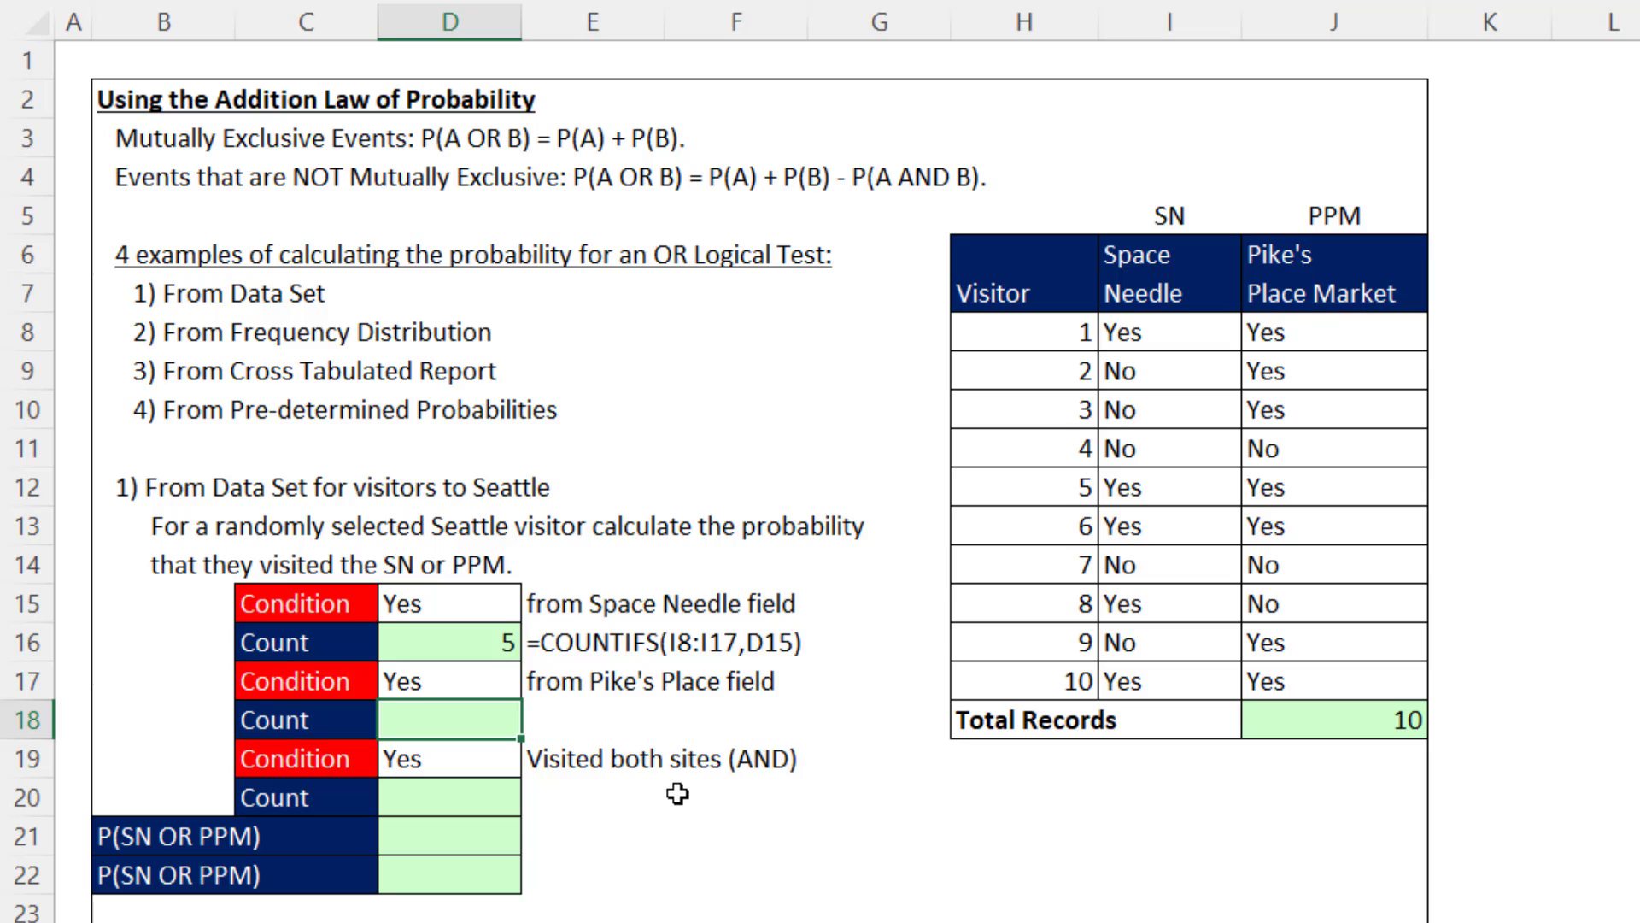
pyautogui.write('=c')
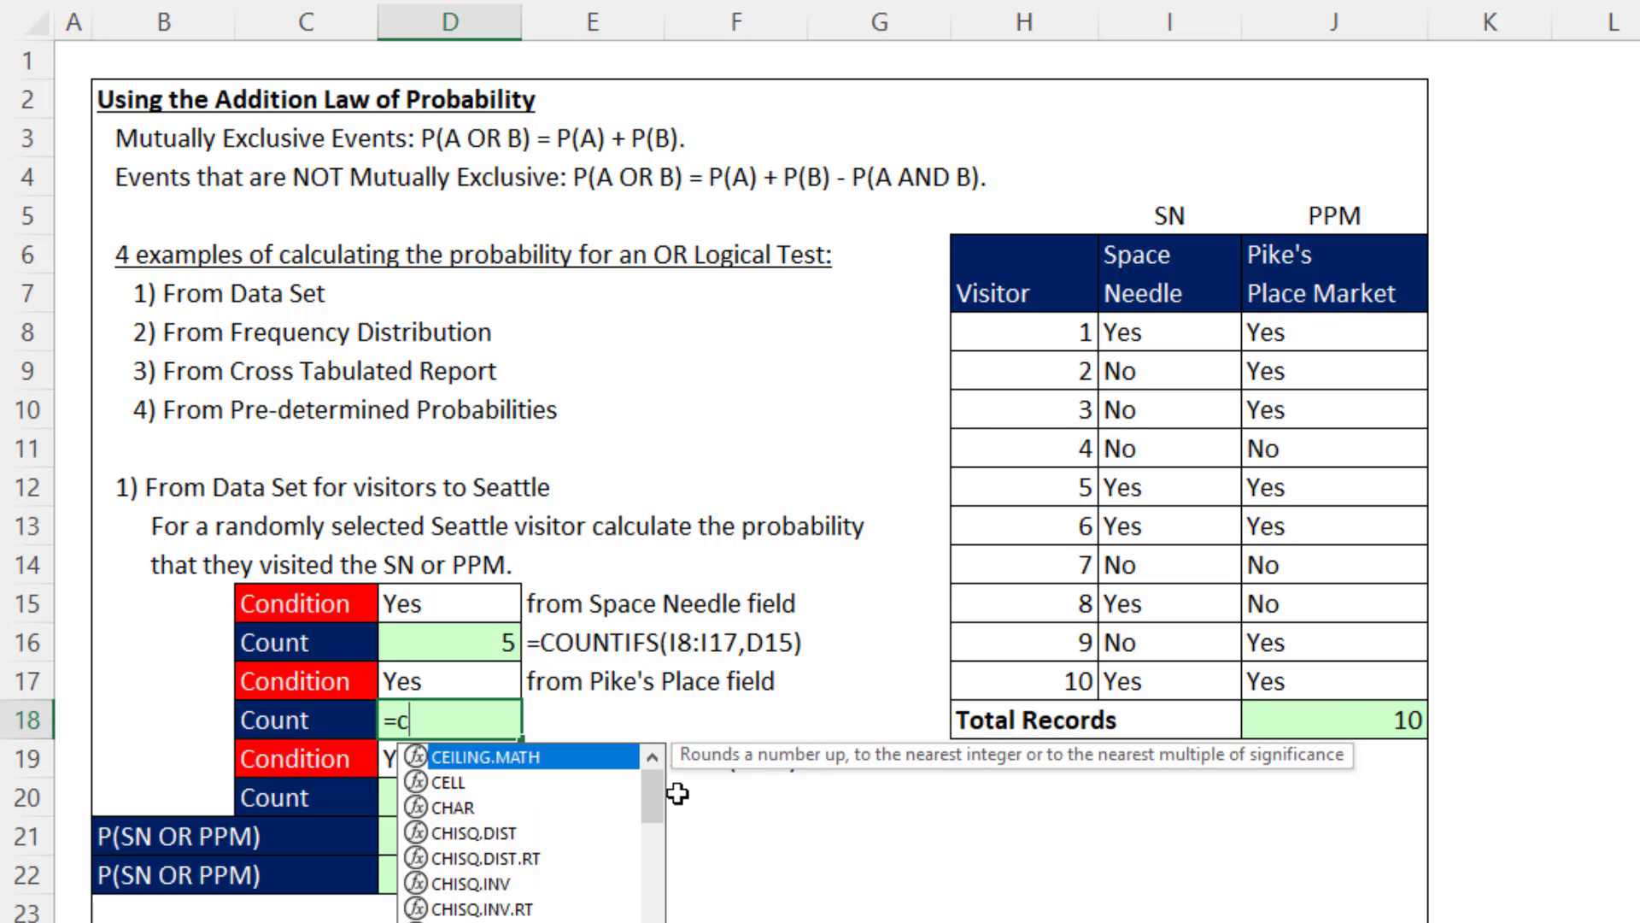
pyautogui.write('ountifs')
pyautogui.press('Tab')
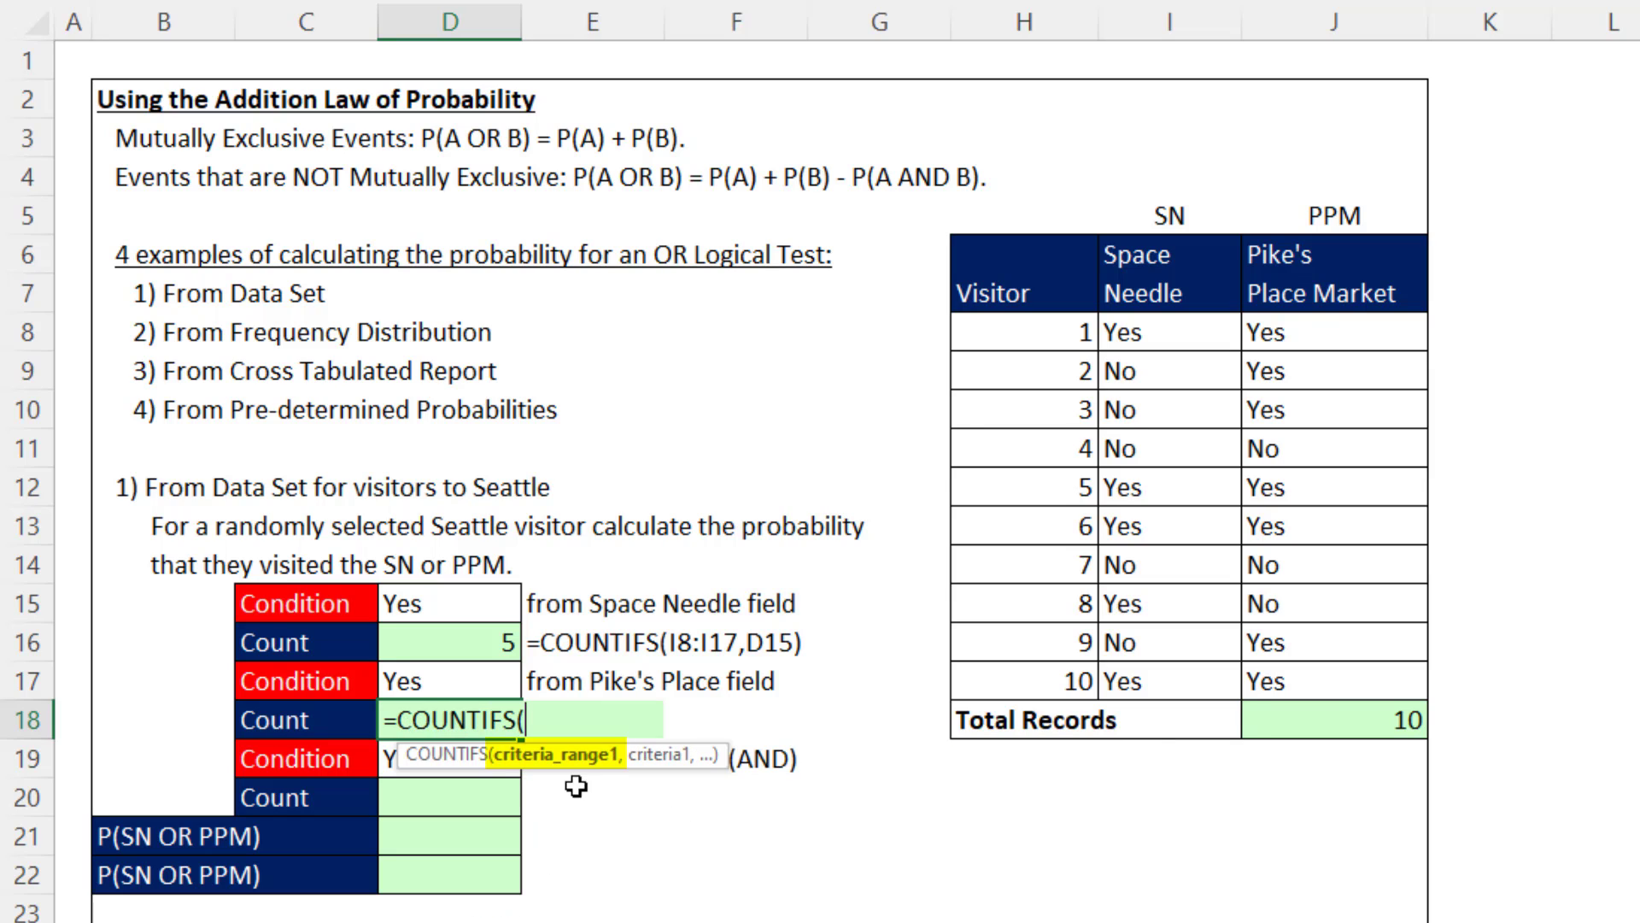
pyautogui.moveTo(1308, 325); pyautogui.dragTo(1321, 666)
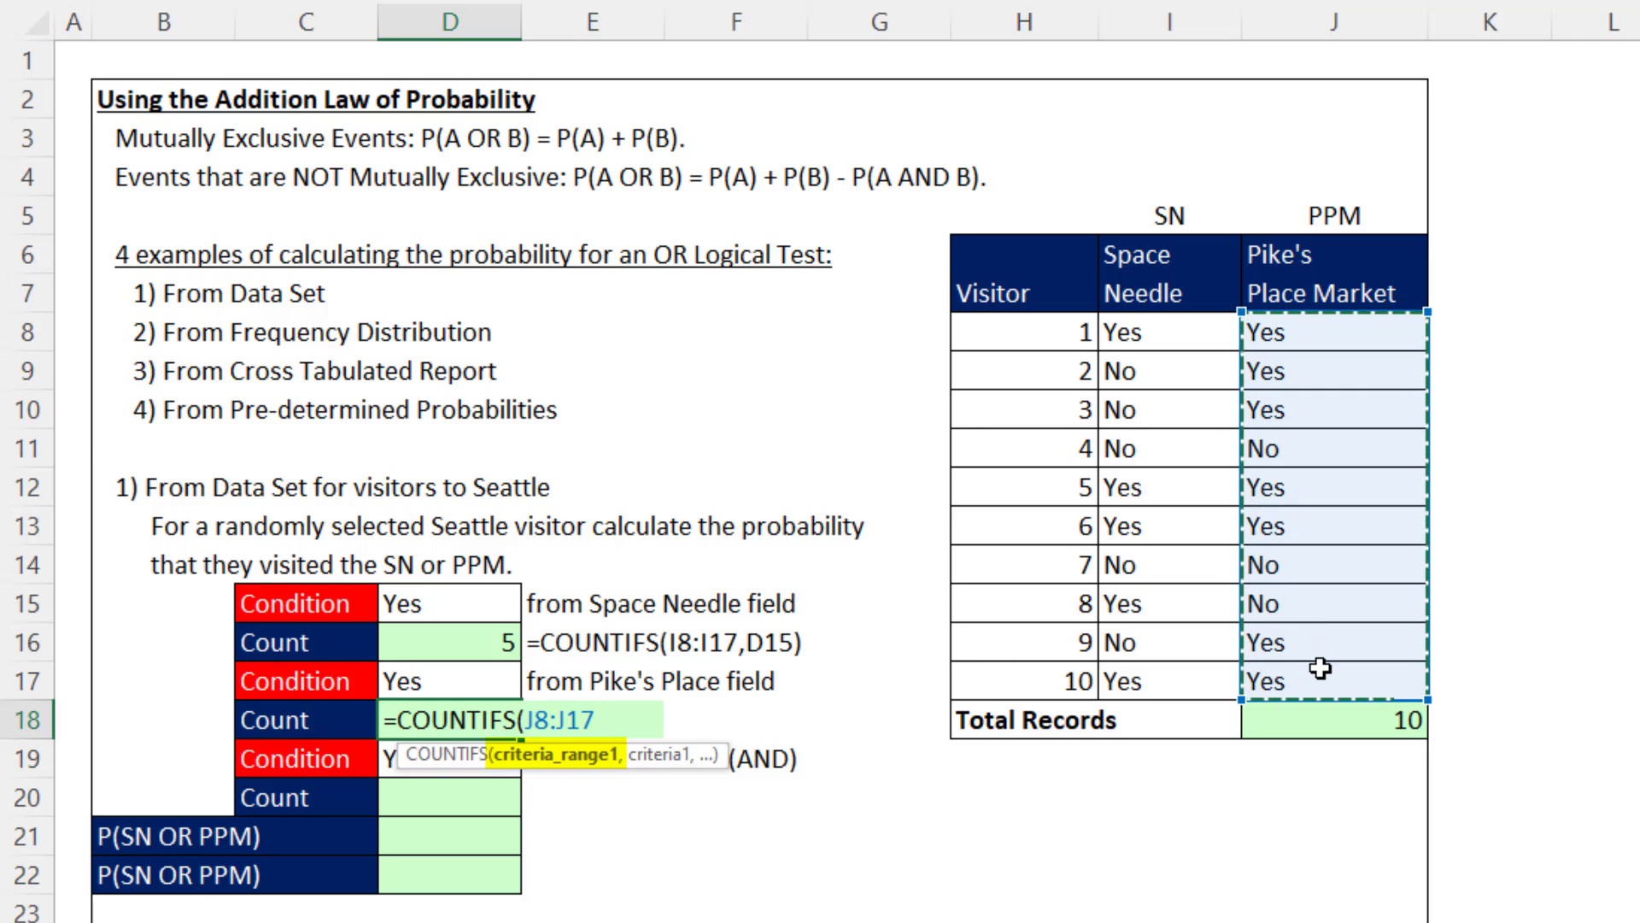
pyautogui.write(',')
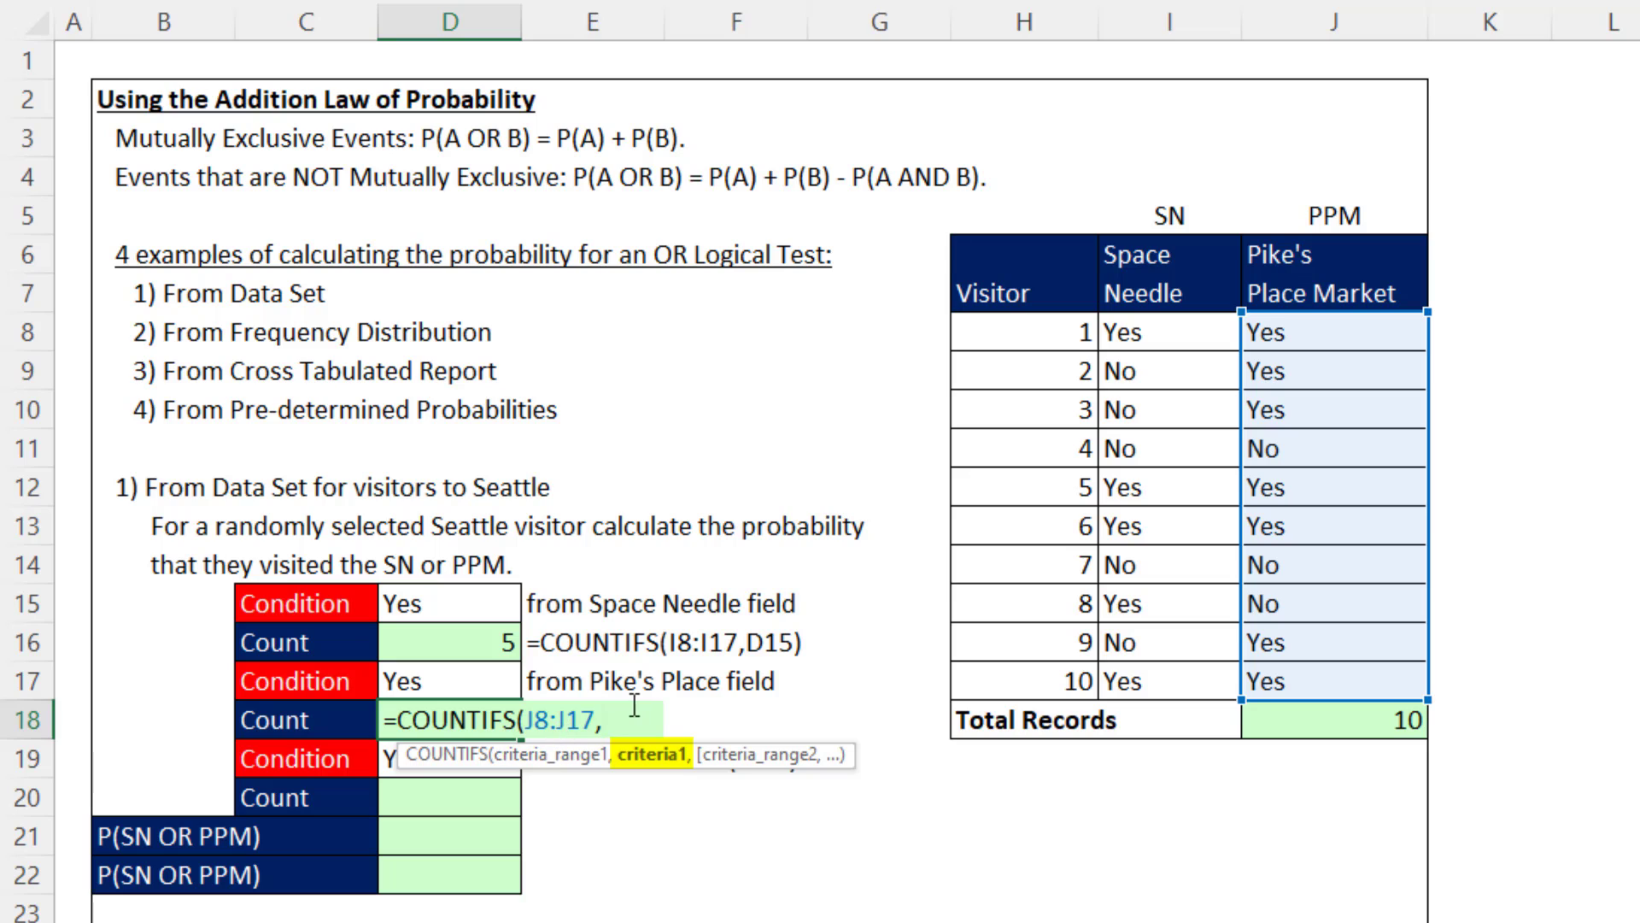
pyautogui.click(452, 684)
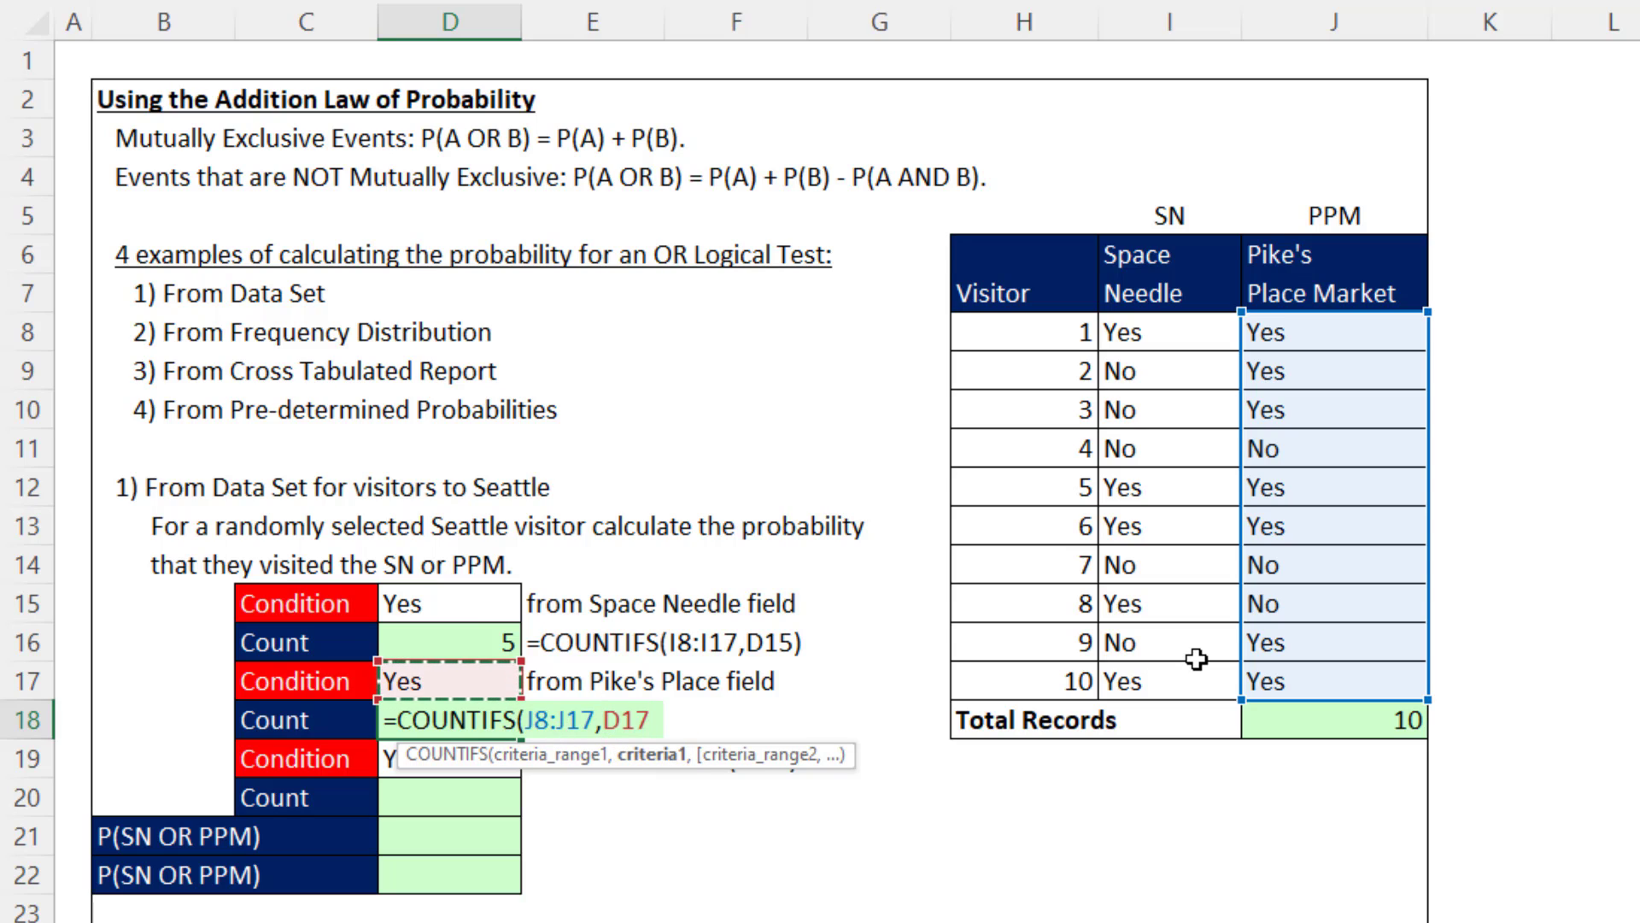
pyautogui.press('Return')
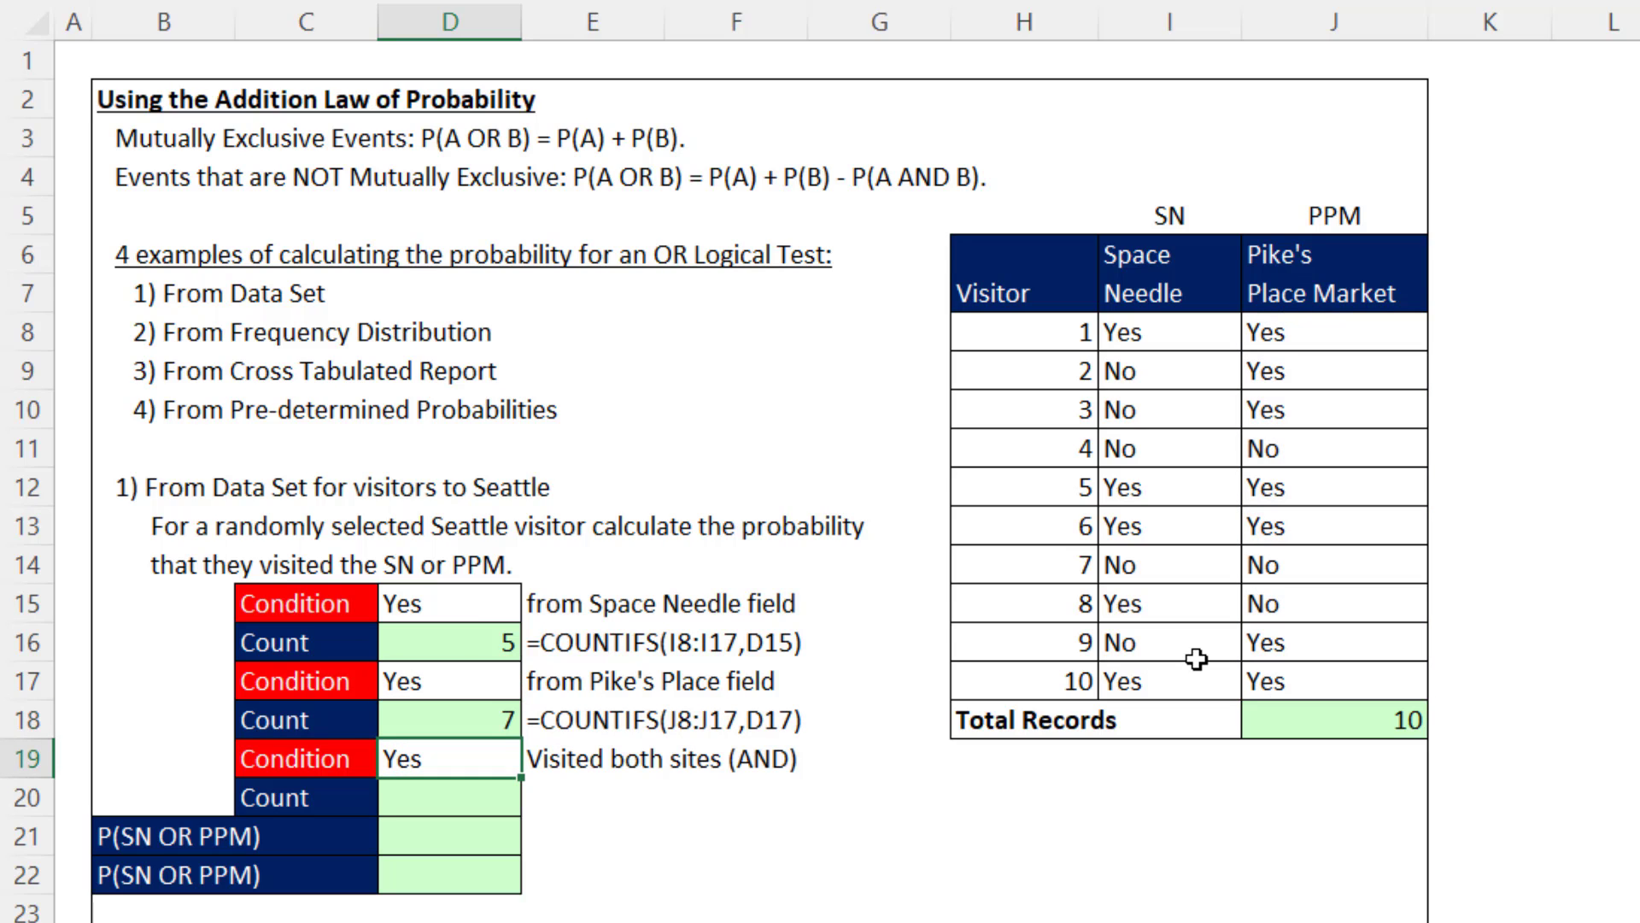
# Step: Count the visitors who went to both sites by entering =COUNTIFS(I8:I17,D19,J8:J17,D19) in cell D20
pyautogui.press('Down')
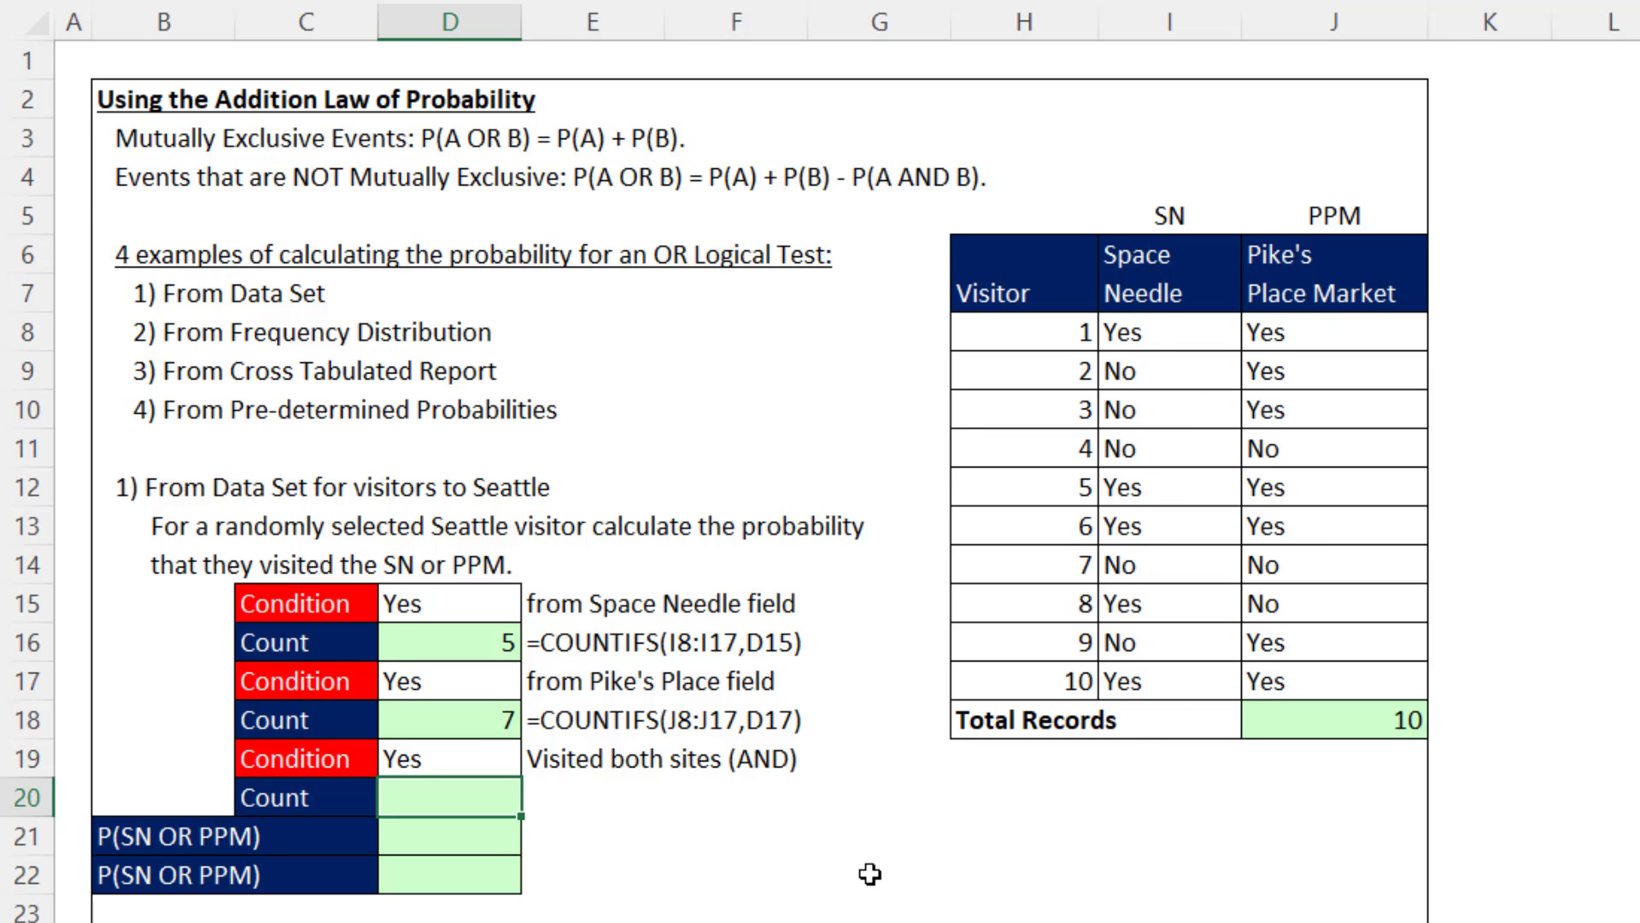
pyautogui.write('ountifs')
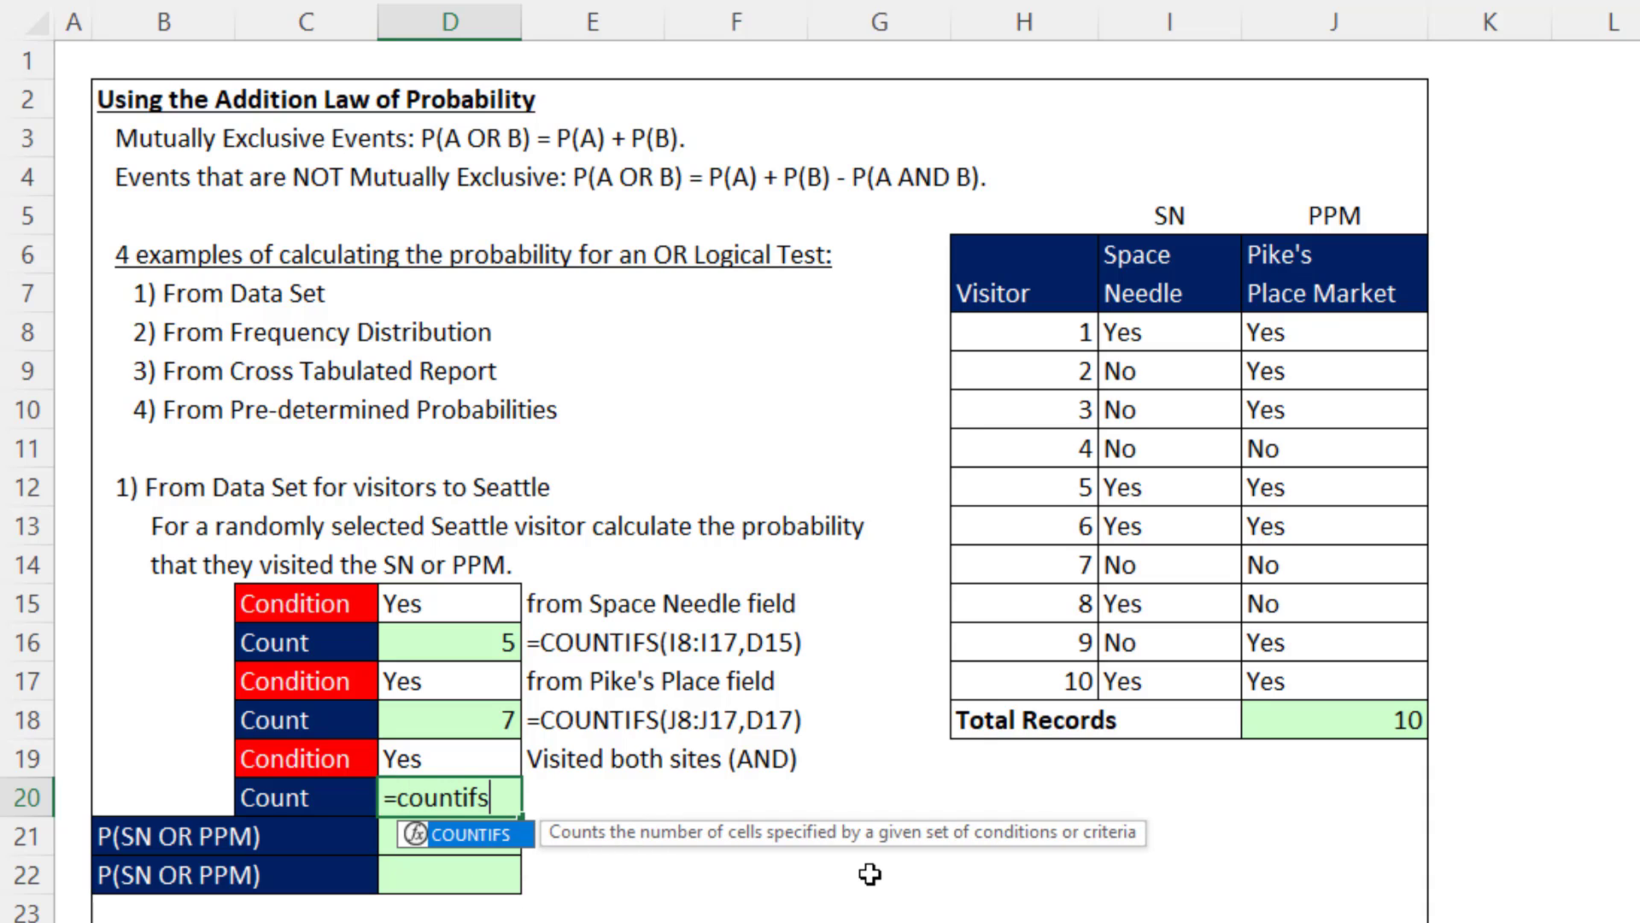
pyautogui.press('Tab')
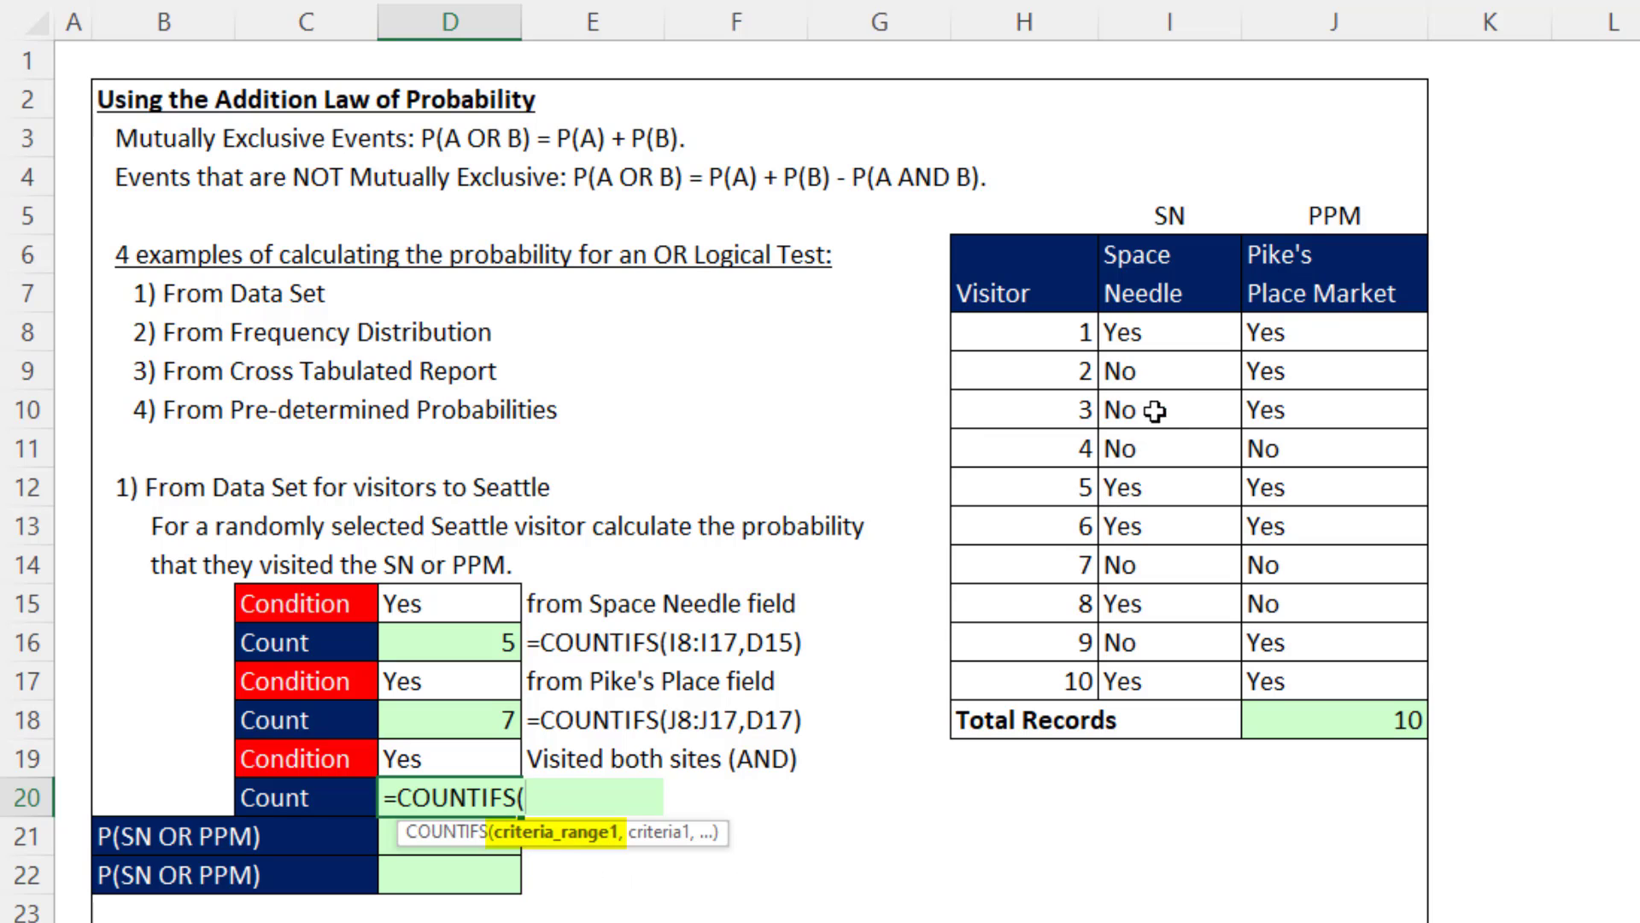
pyautogui.moveTo(1149, 332); pyautogui.dragTo(1168, 681)
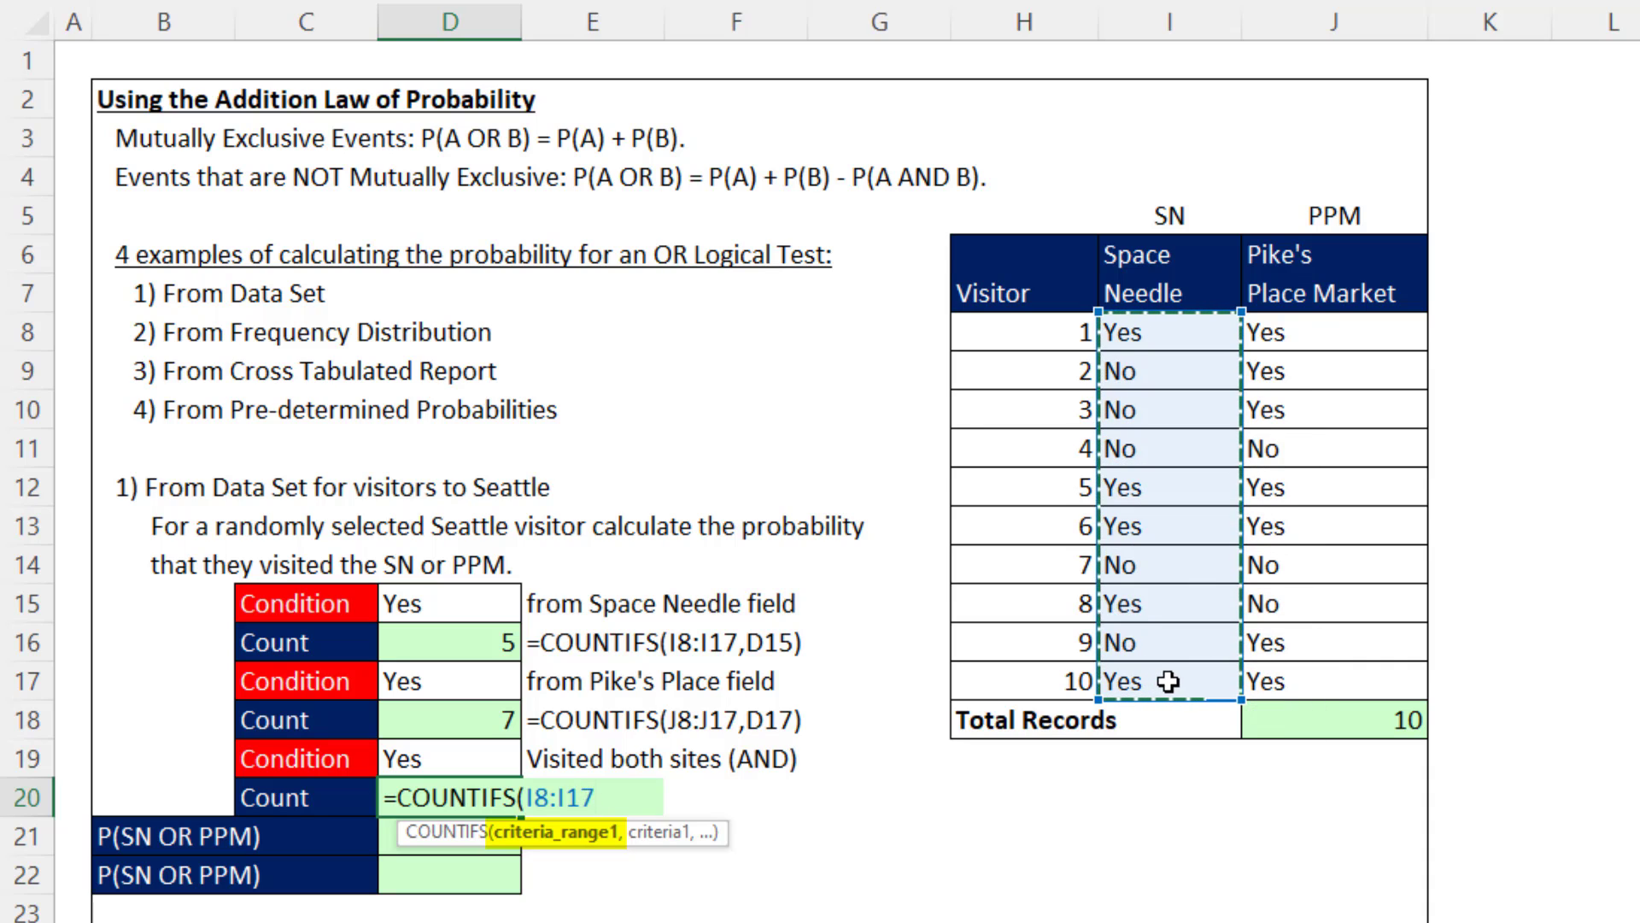
pyautogui.write(',')
pyautogui.click(472, 757)
pyautogui.write(',')
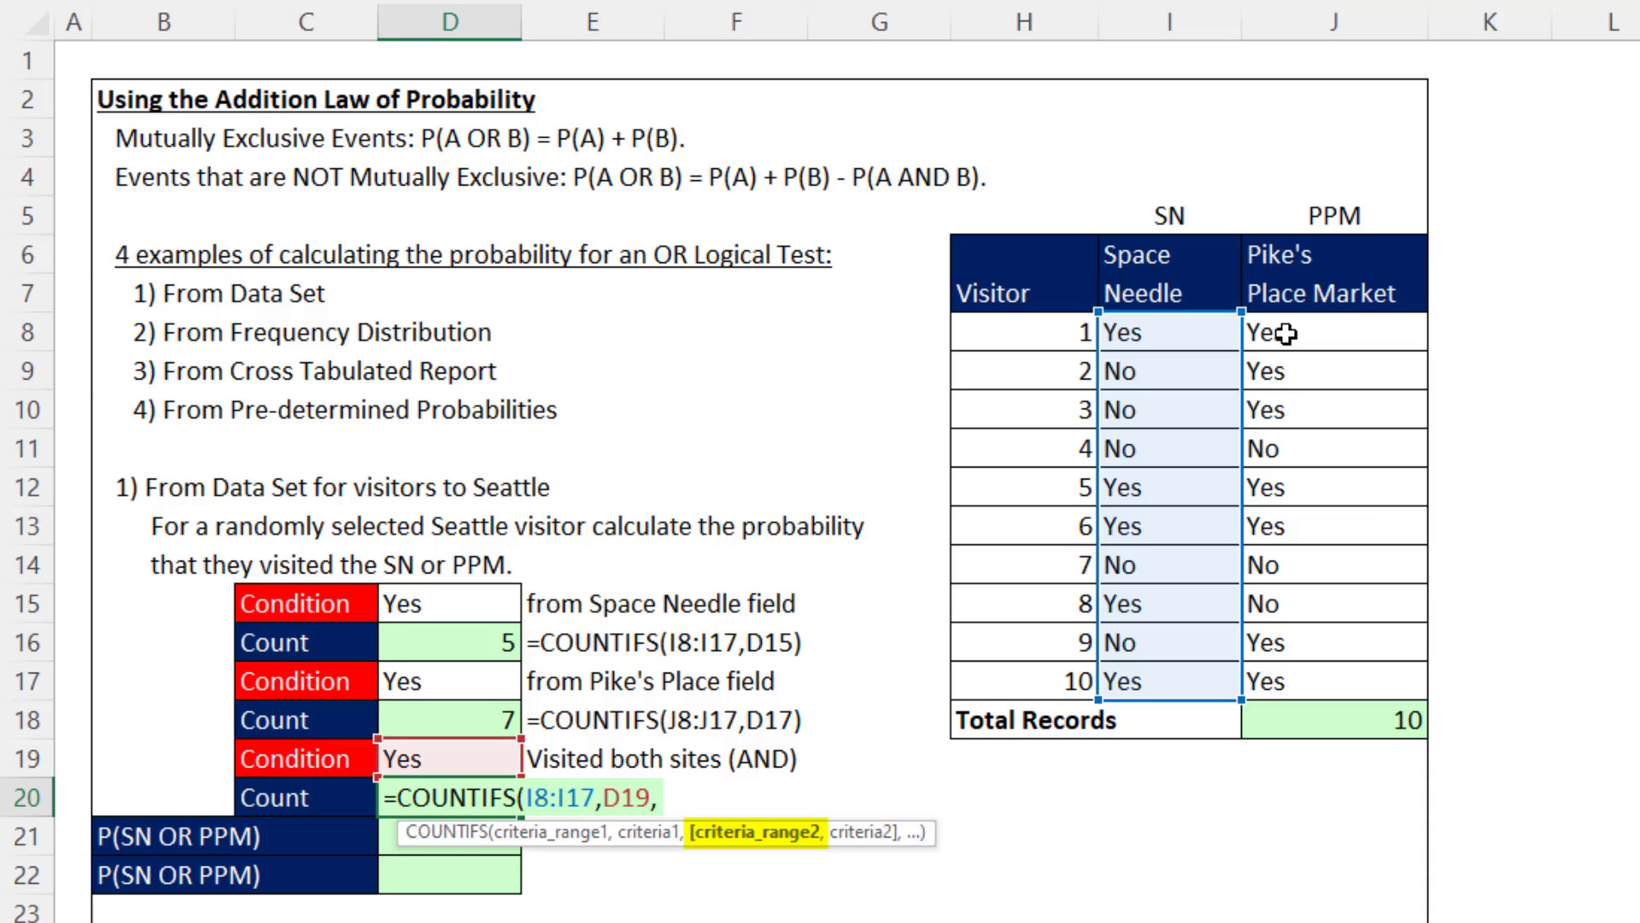
pyautogui.moveTo(1286, 333); pyautogui.dragTo(1273, 681)
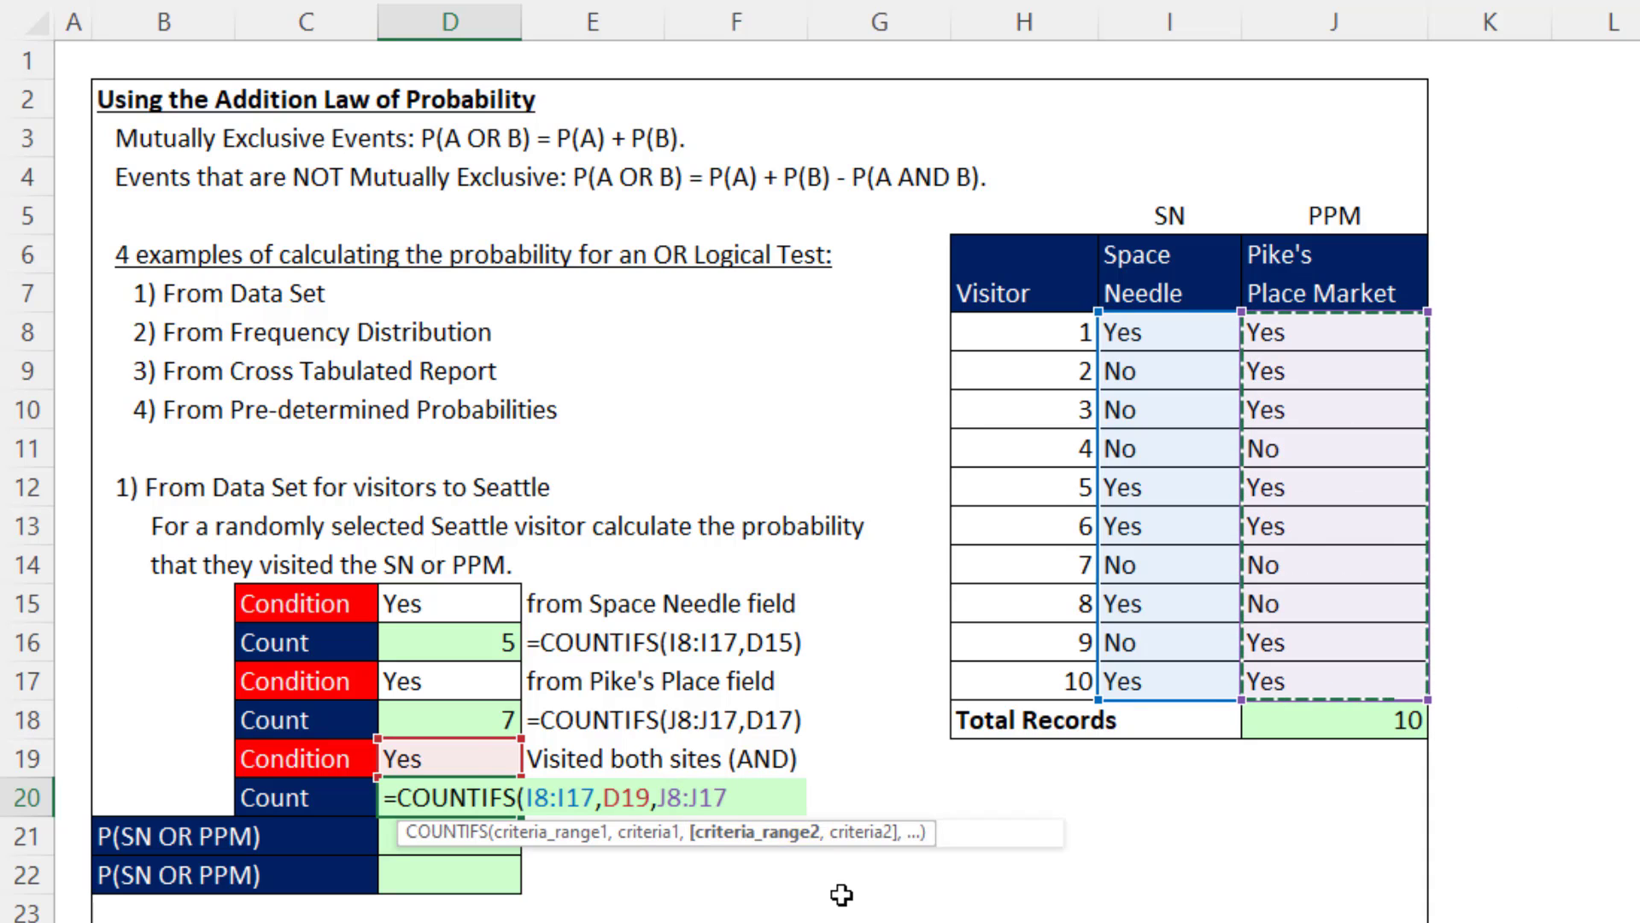
pyautogui.write(',')
pyautogui.click(461, 759)
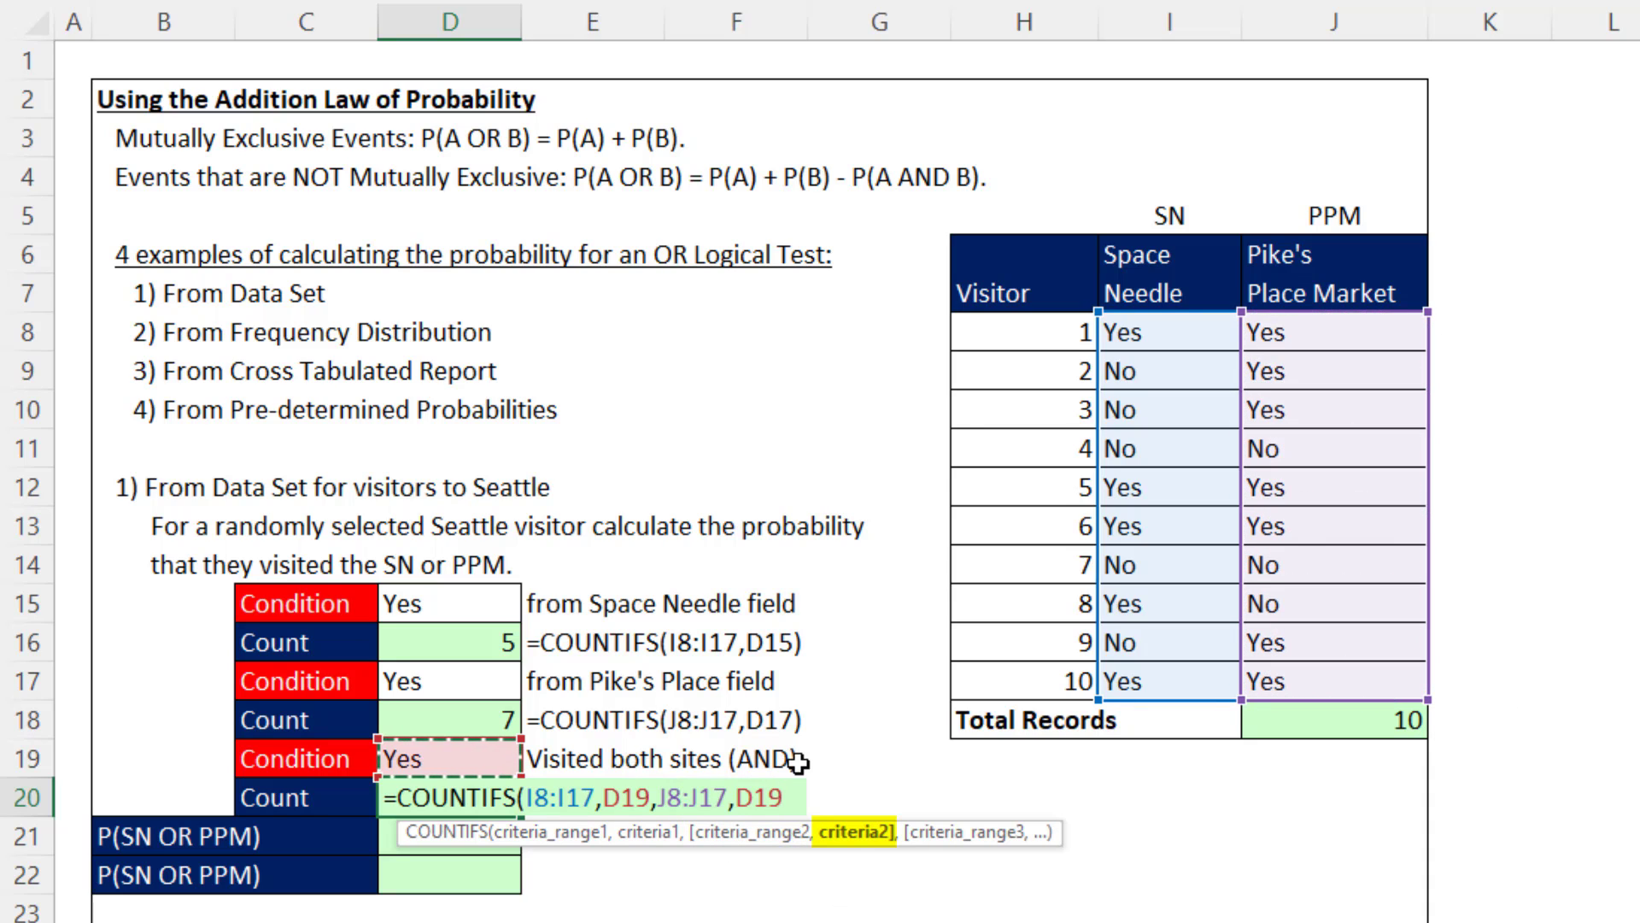
pyautogui.press('Return')
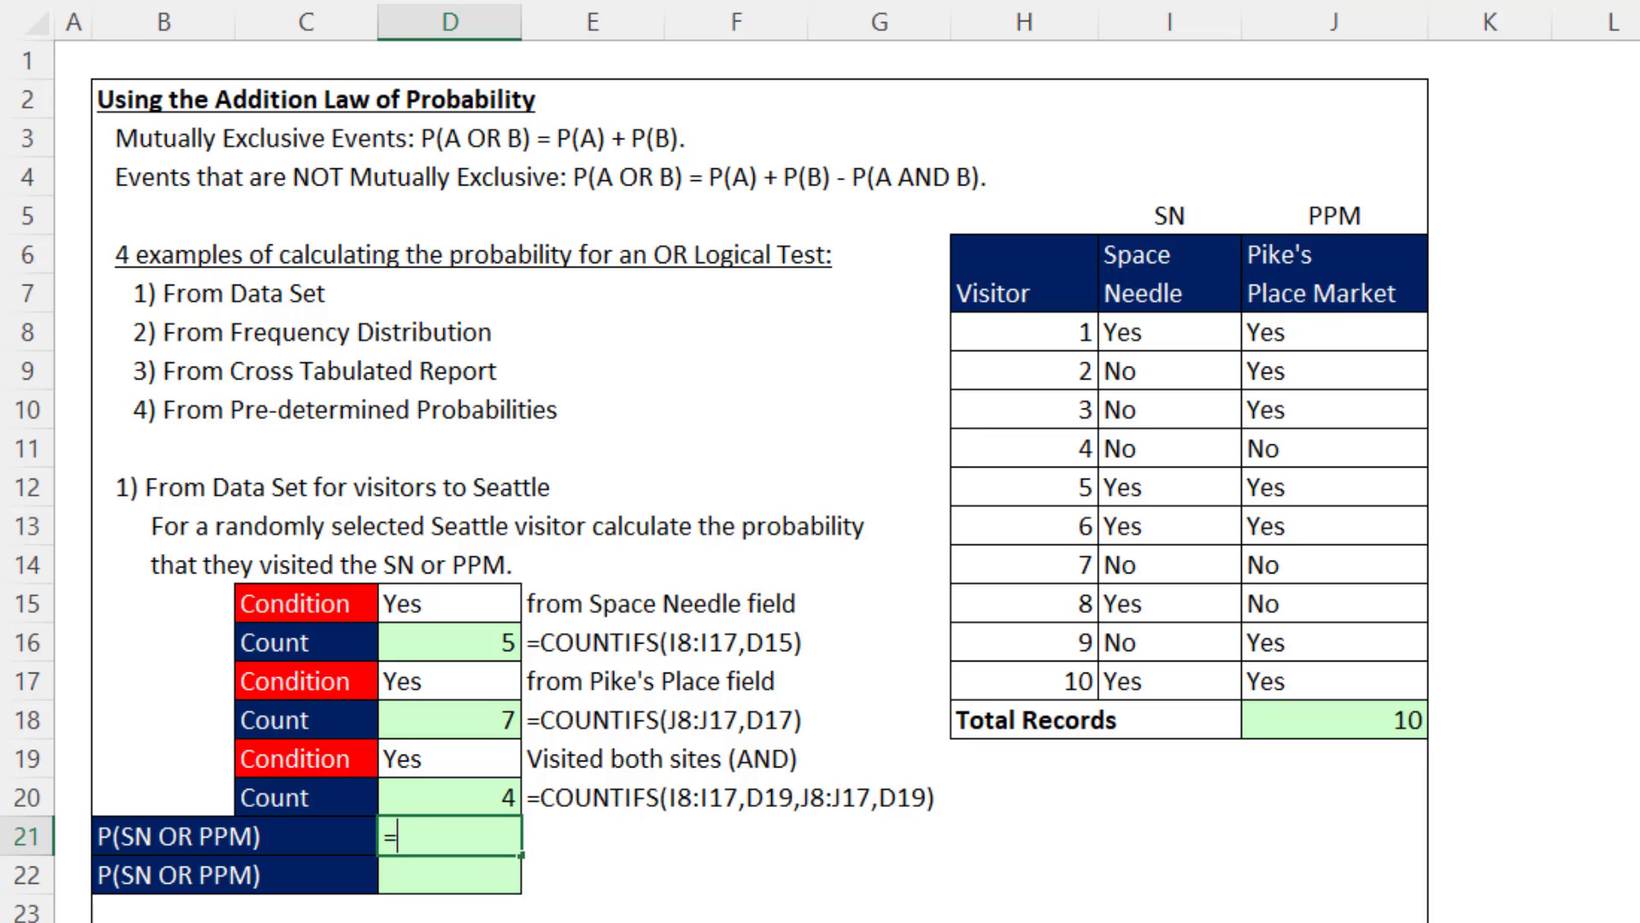
# Step: Add the two site counts and subtract the both-sites count in cell D21 with =D16+D18-D20
pyautogui.press('Up')
pyautogui.press('Up')
pyautogui.press('Up')
pyautogui.press('Up')
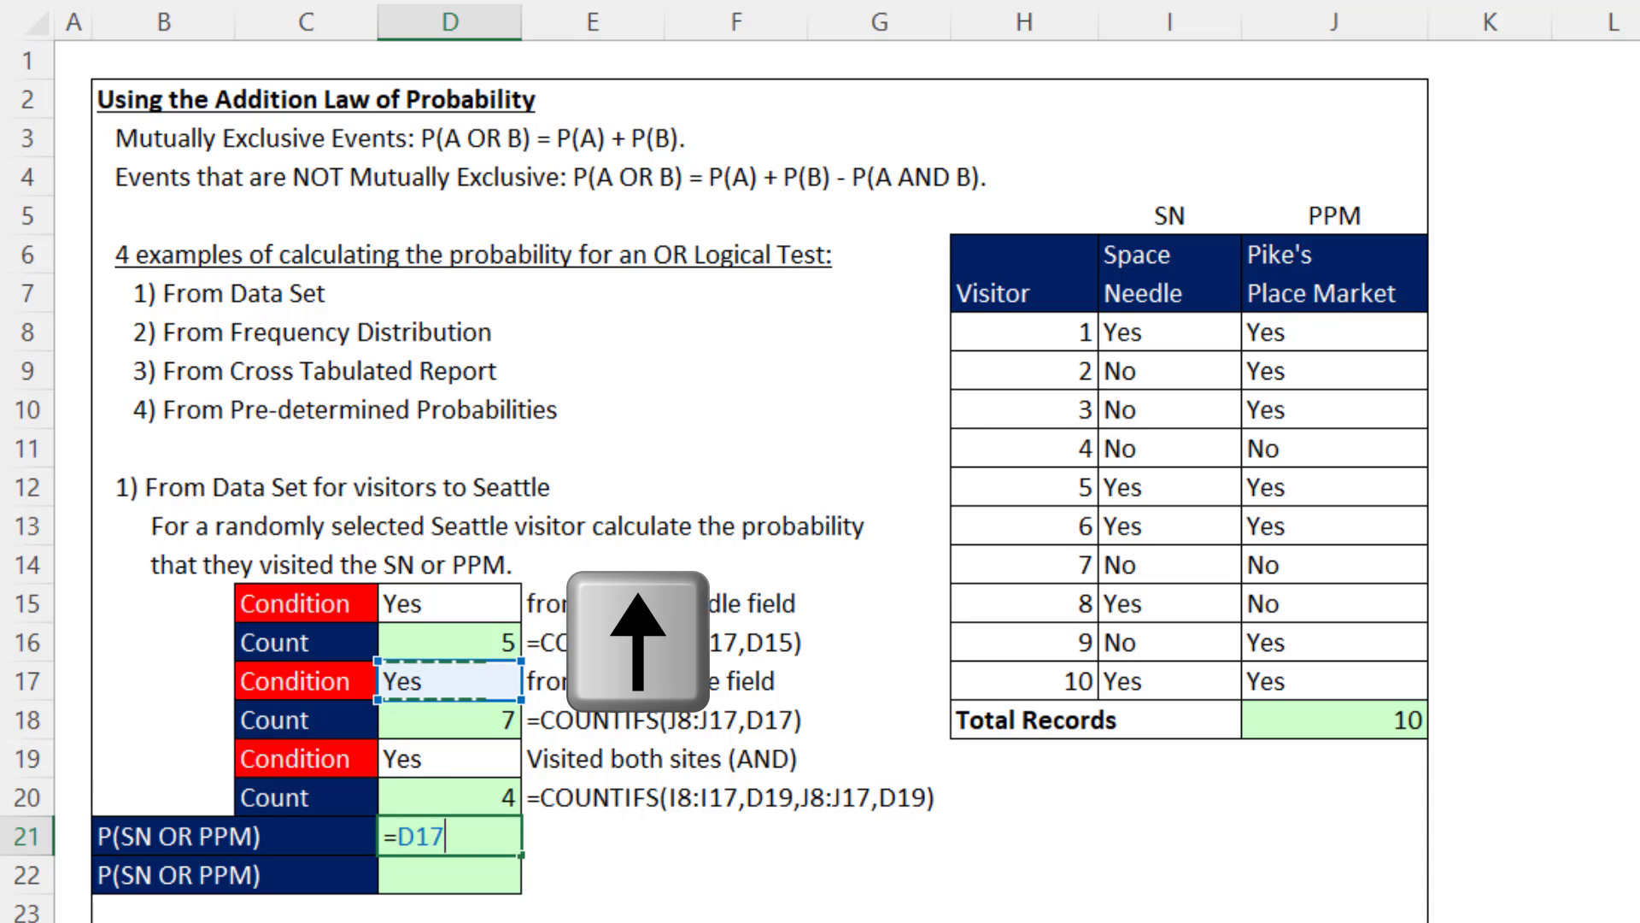
pyautogui.press('Up')
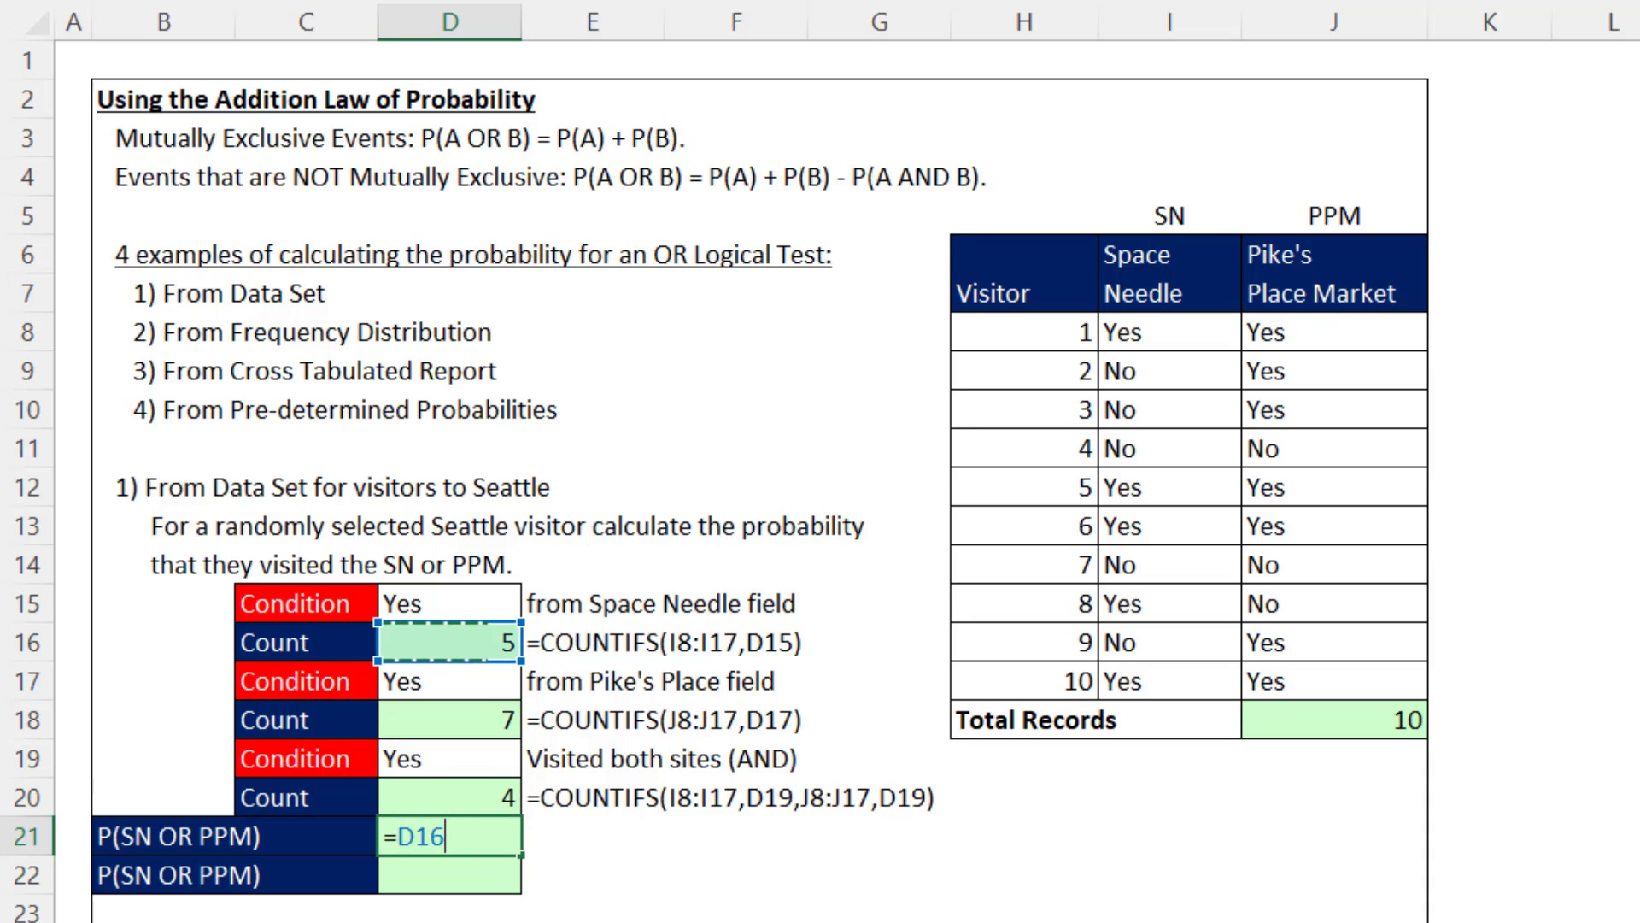
pyautogui.write('+')
pyautogui.press('Up')
pyautogui.press('Up')
pyautogui.press('Up')
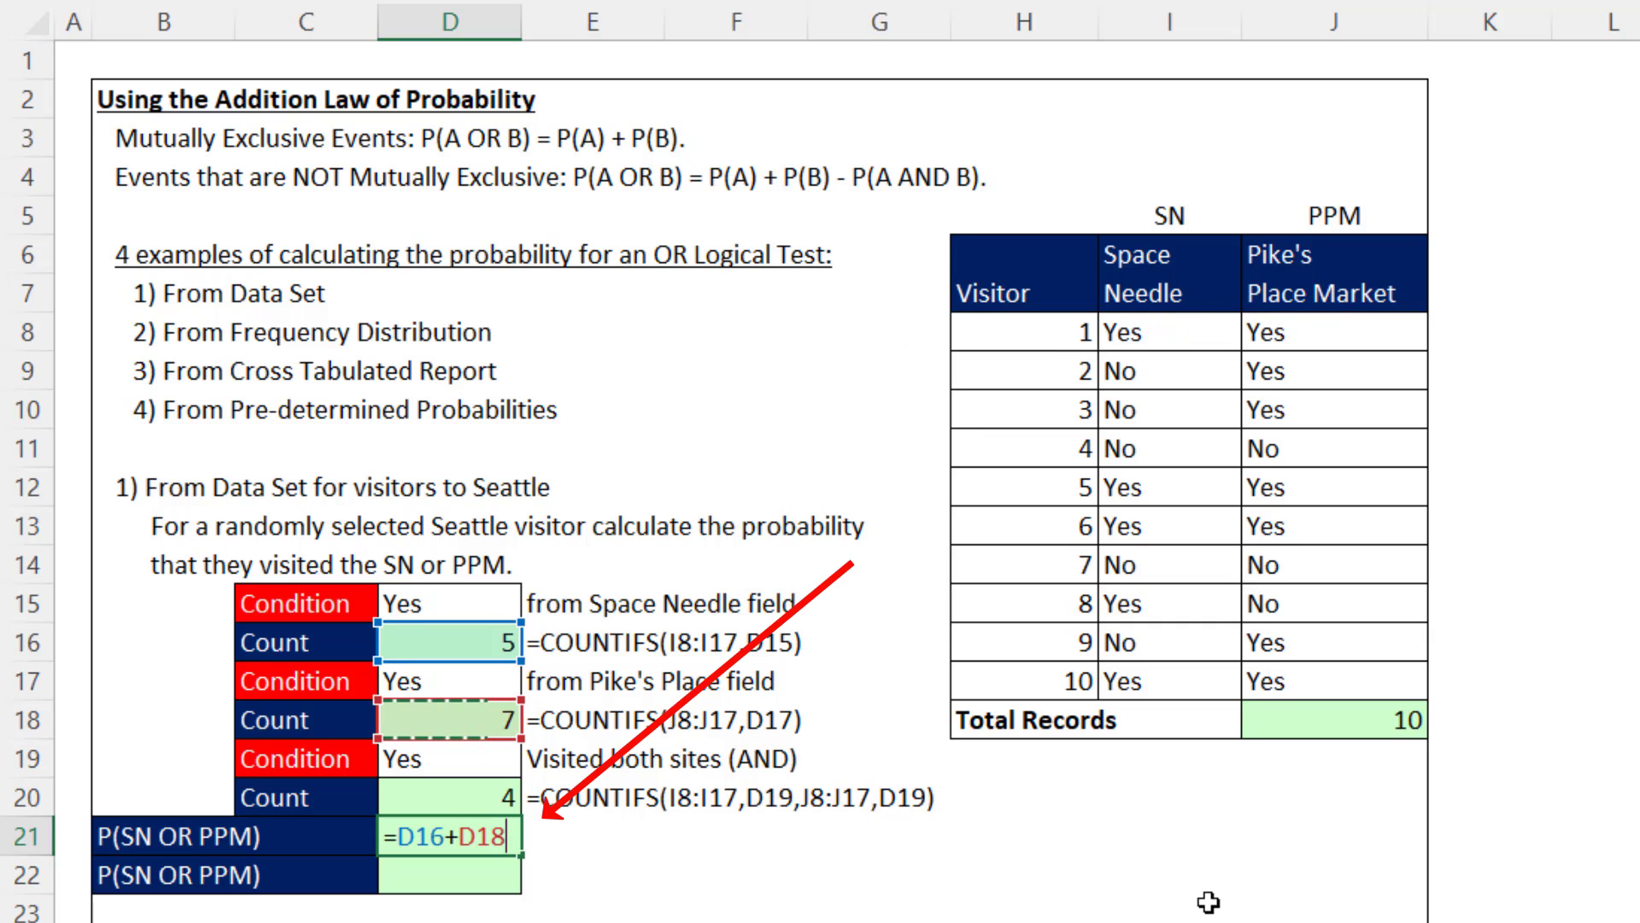
pyautogui.write('-')
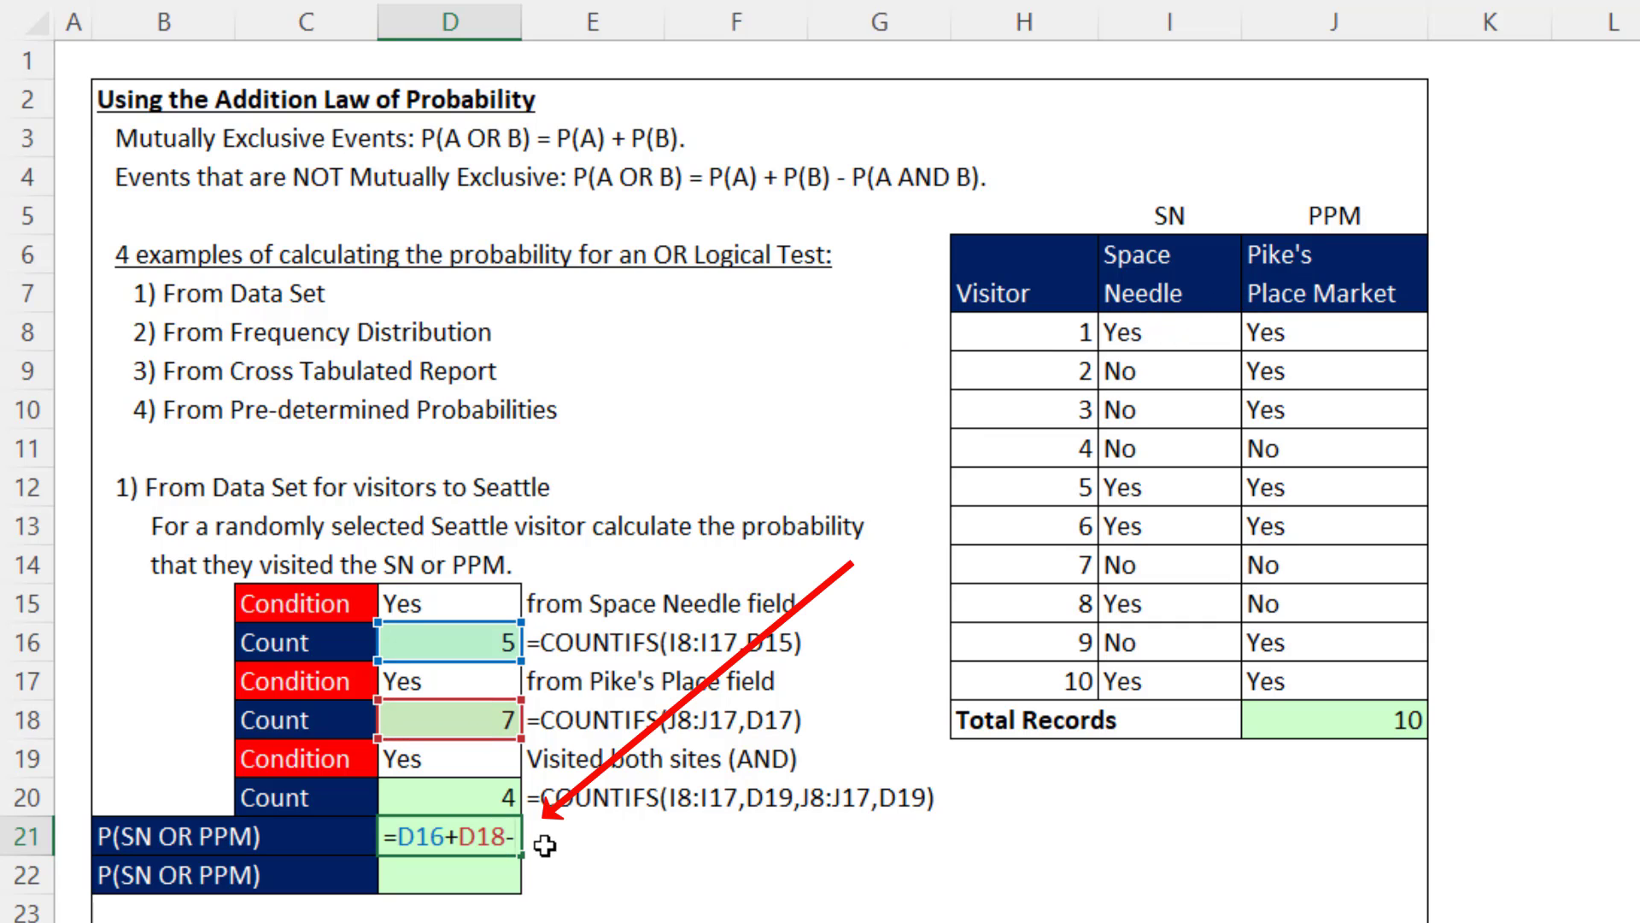
pyautogui.click(483, 797)
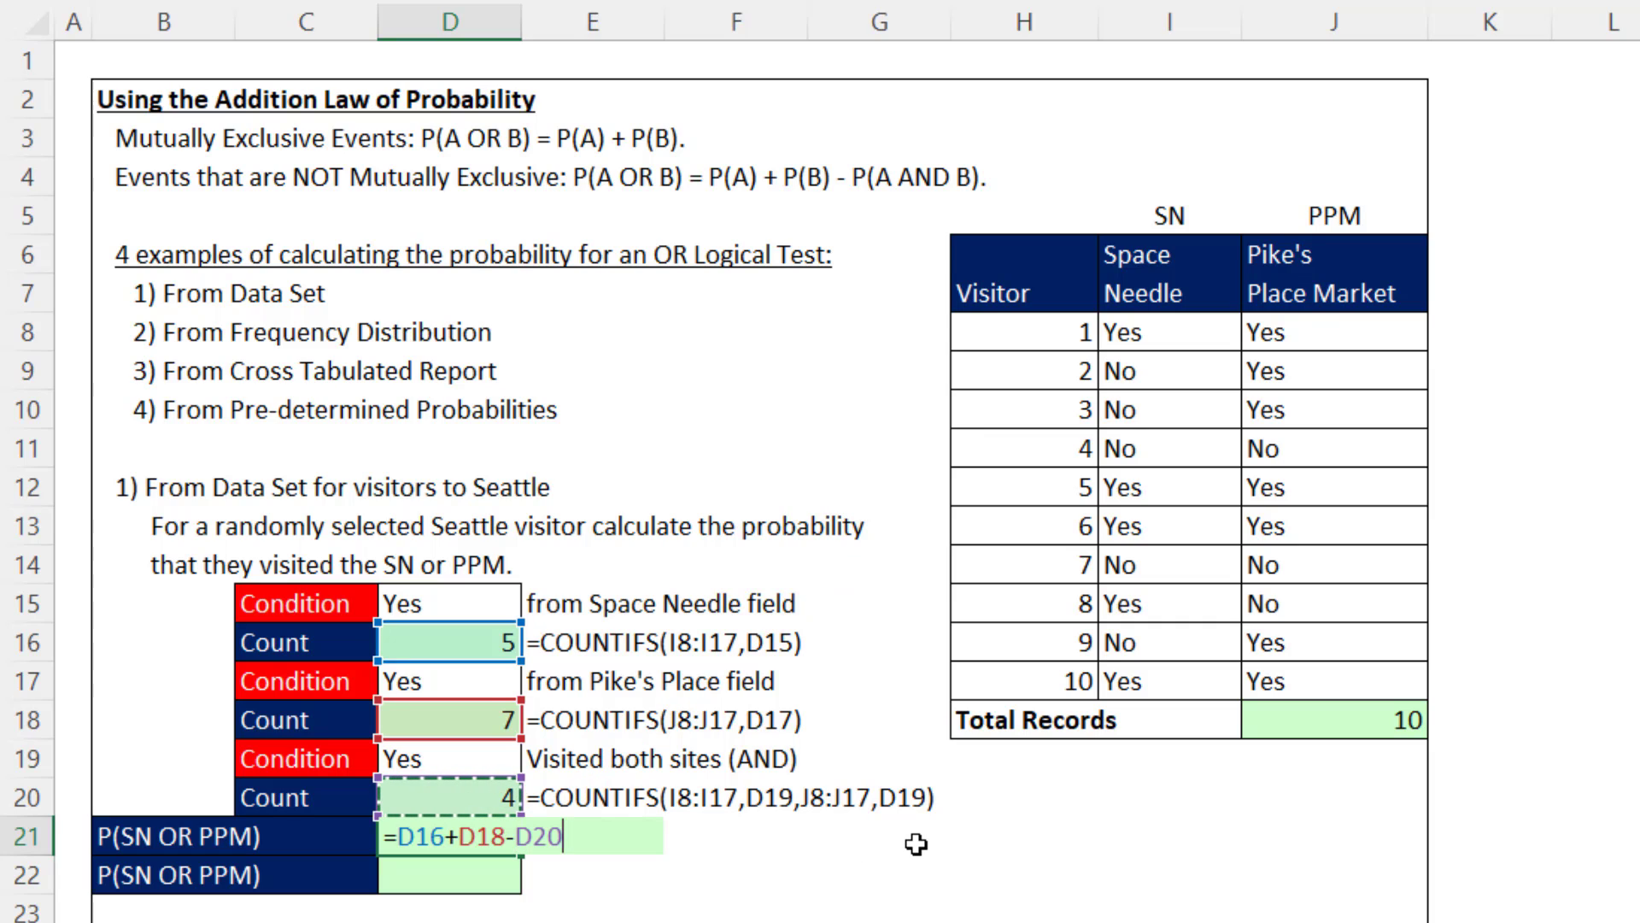
pyautogui.press('Return')
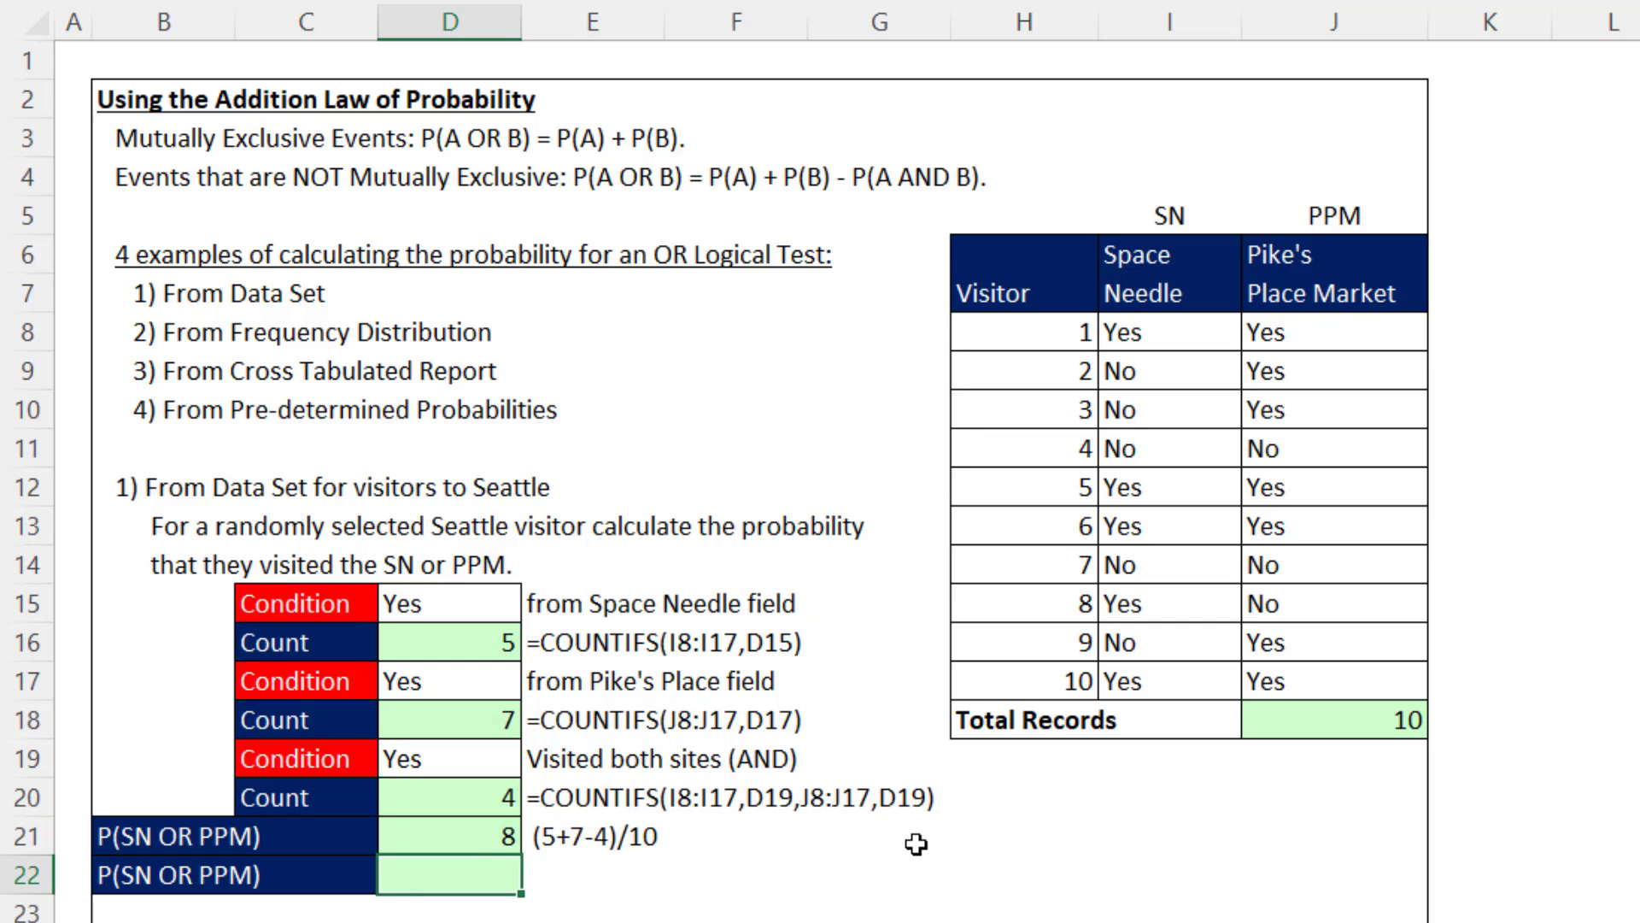
# Step: Turn the D21 formula into a probability by parenthesizing the sum and dividing by total records: =(D16+D18-D20)/J18
pyautogui.click(494, 838)
pyautogui.press('F2')
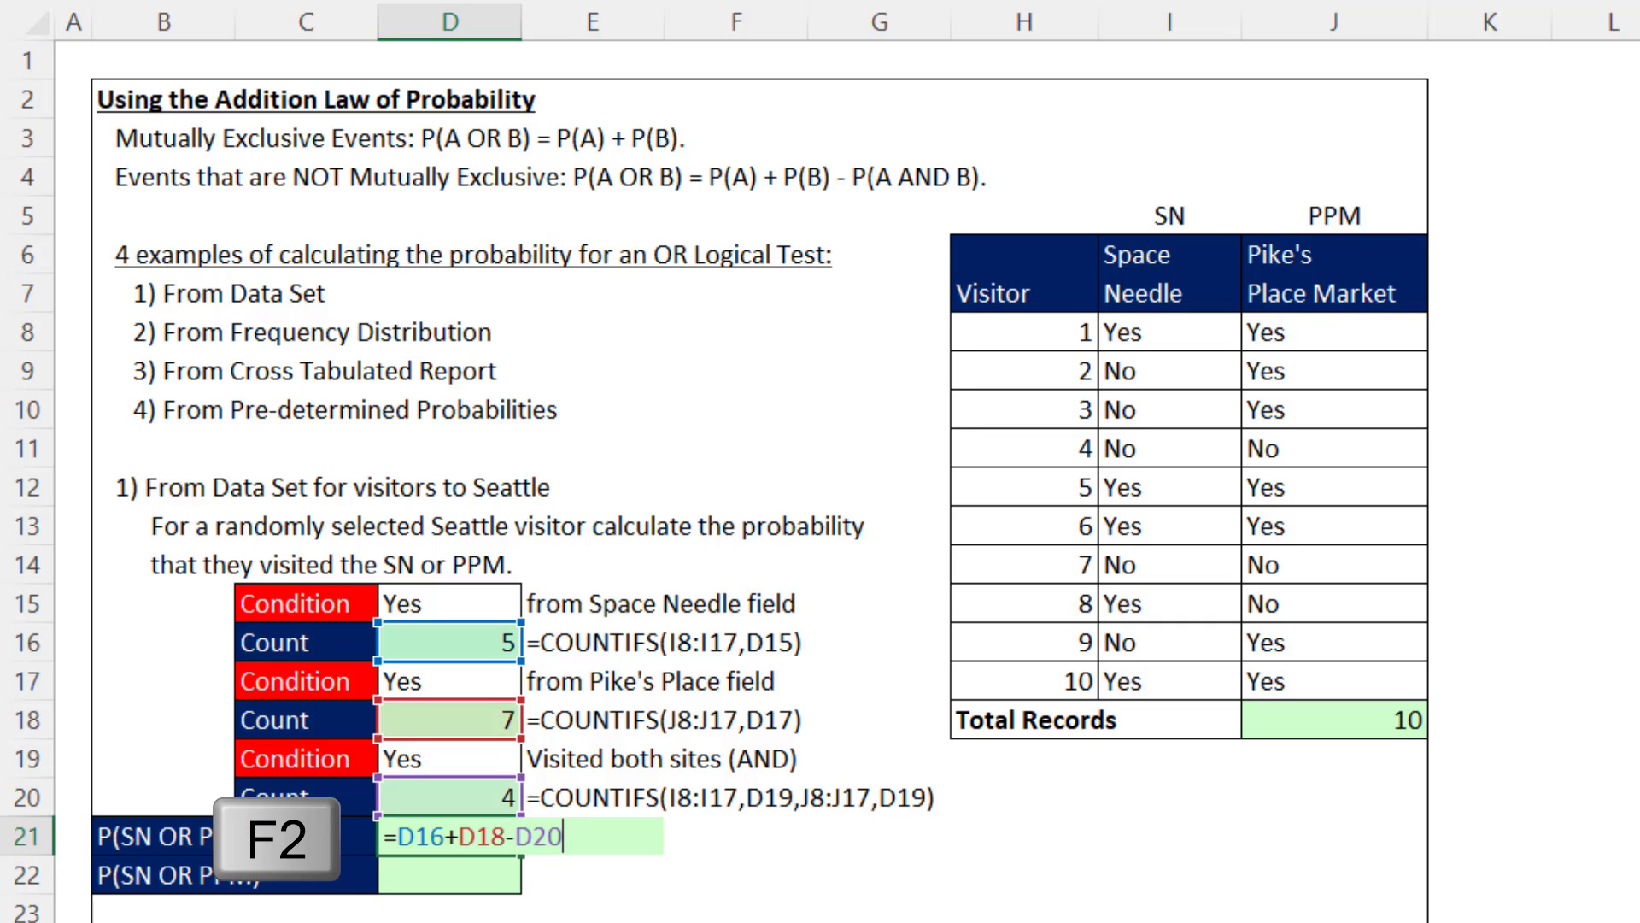
pyautogui.write(')')
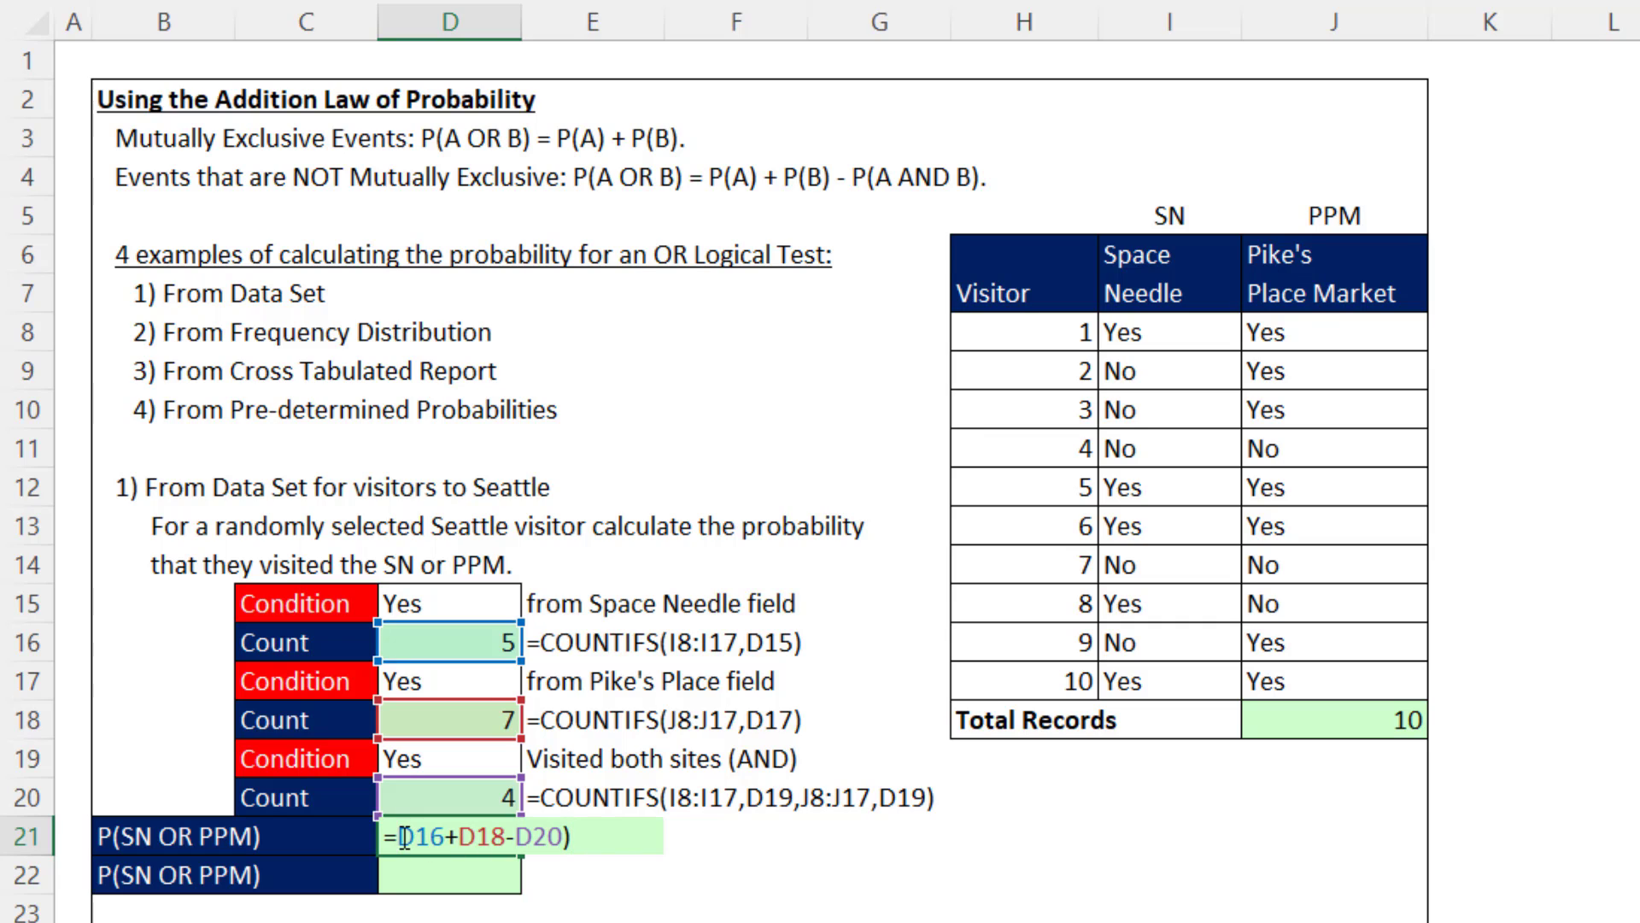
pyautogui.write('(')
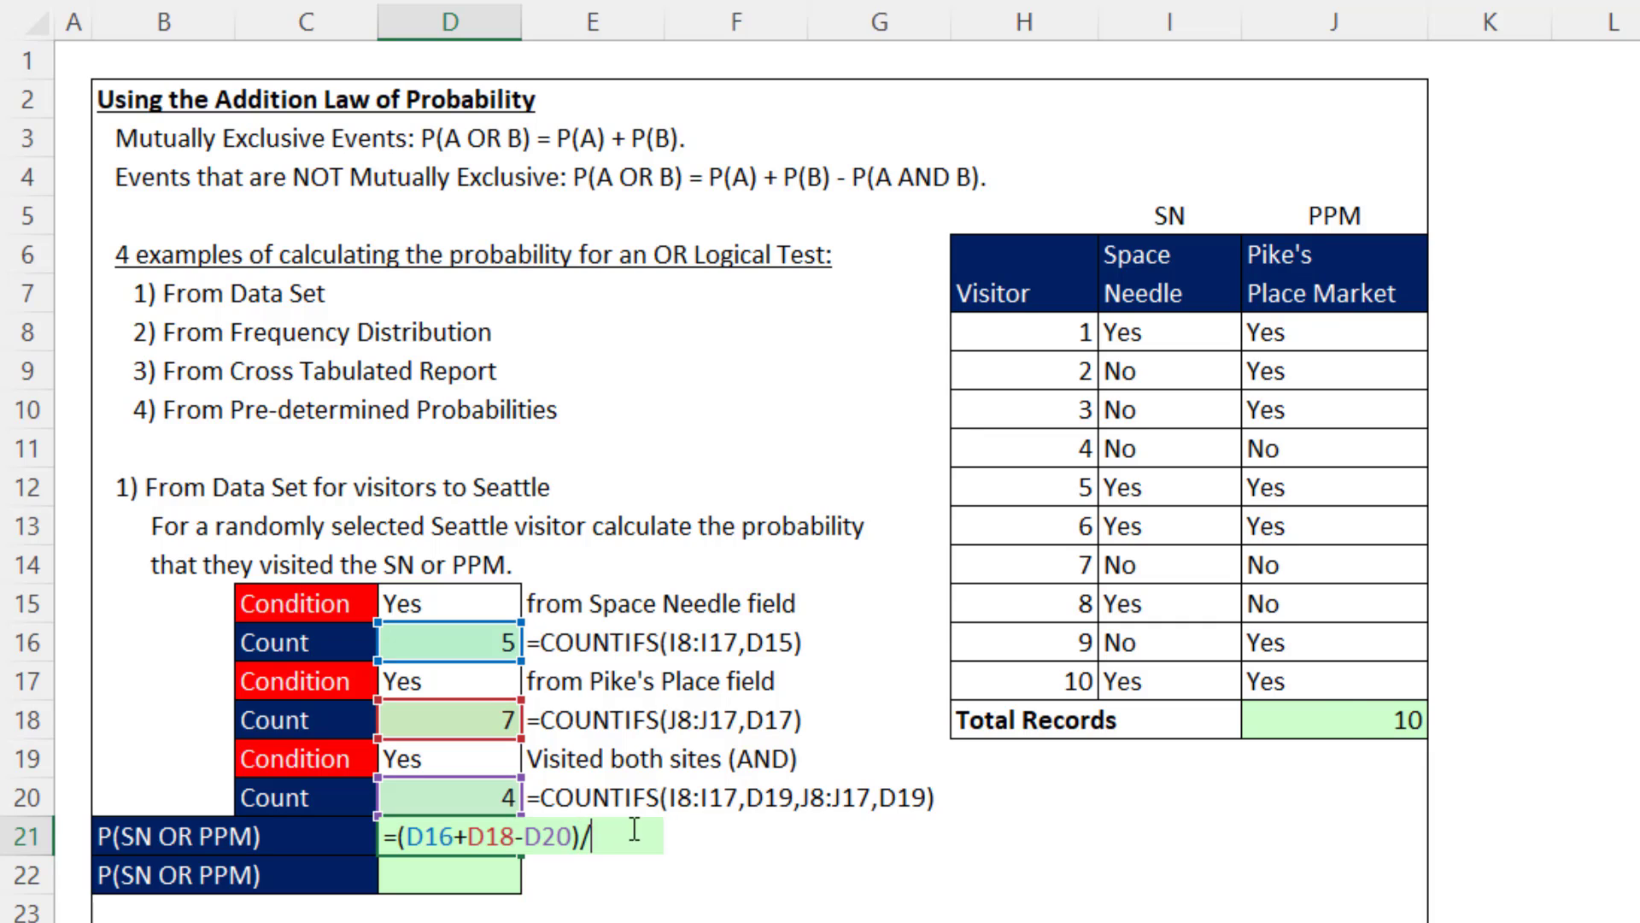
pyautogui.click(1352, 717)
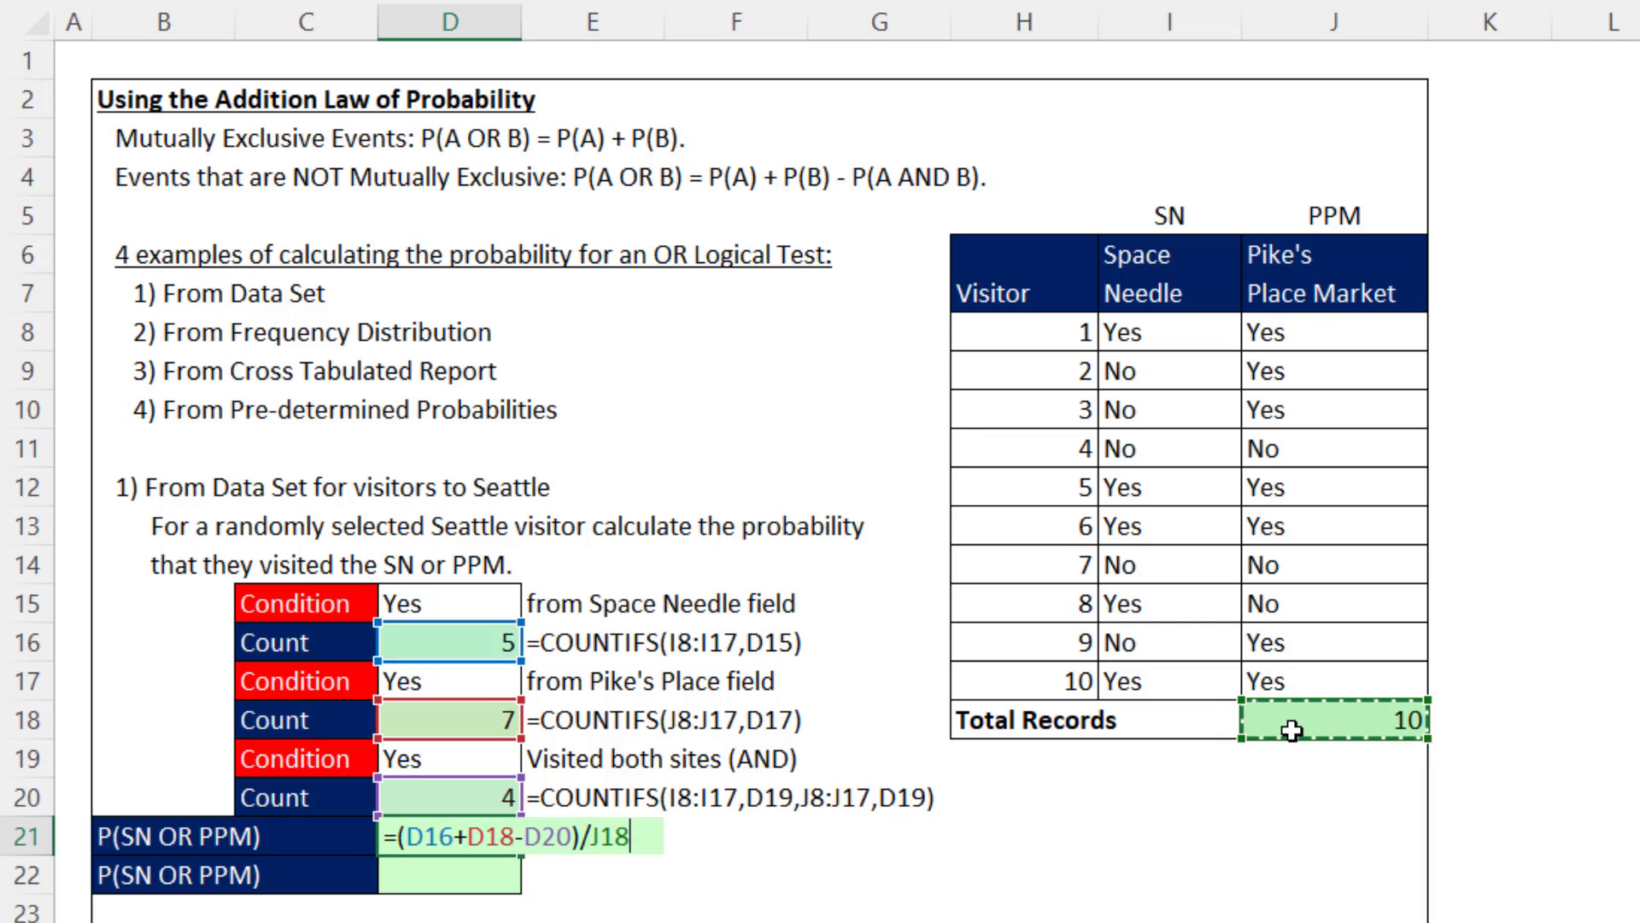
pyautogui.press('Return')
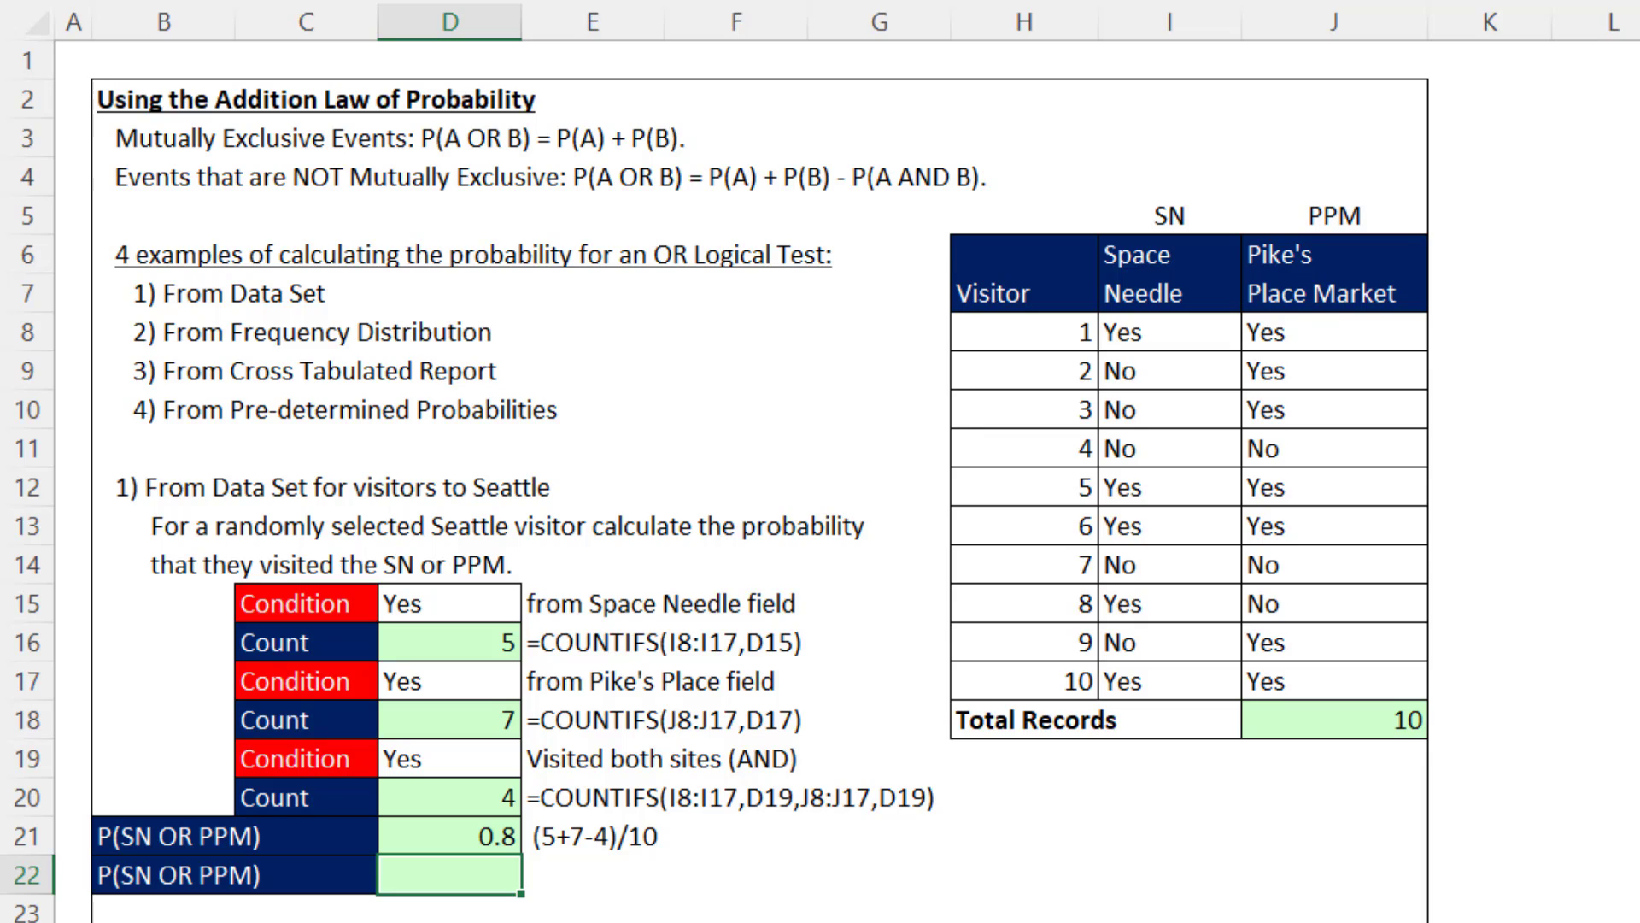
# Step: Start a FILTER formula in D22 that returns visitors H8:H17 where the Space Needle field matches the condition: (I8:I17=D19)
pyautogui.write('fil')
pyautogui.press('Tab')
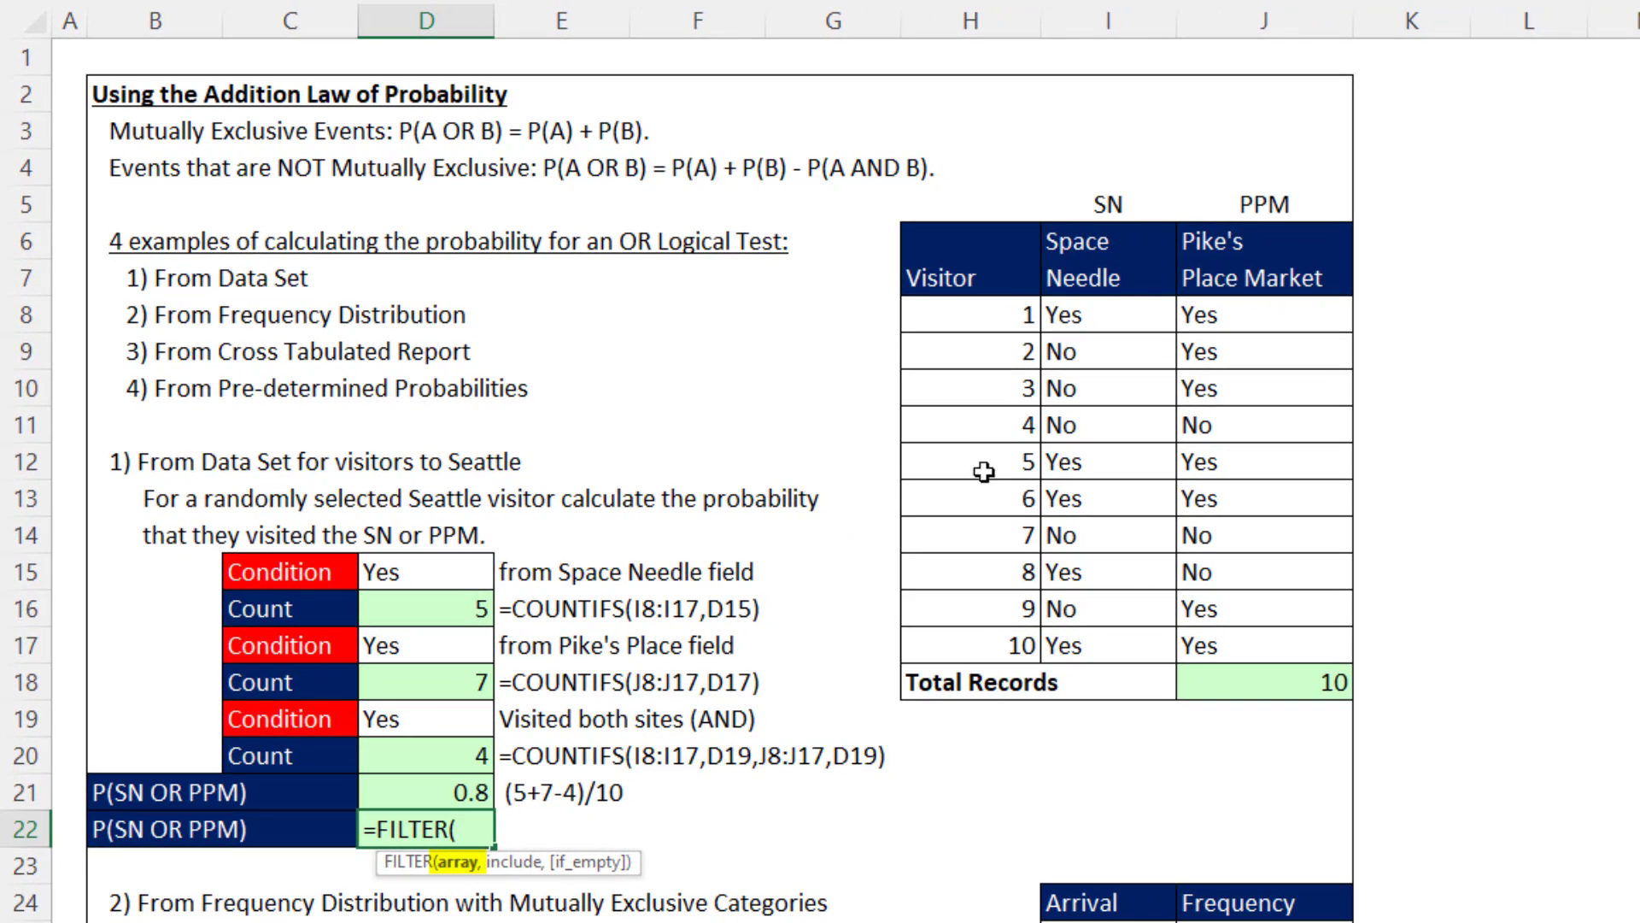
pyautogui.moveTo(957, 316); pyautogui.dragTo(1011, 630)
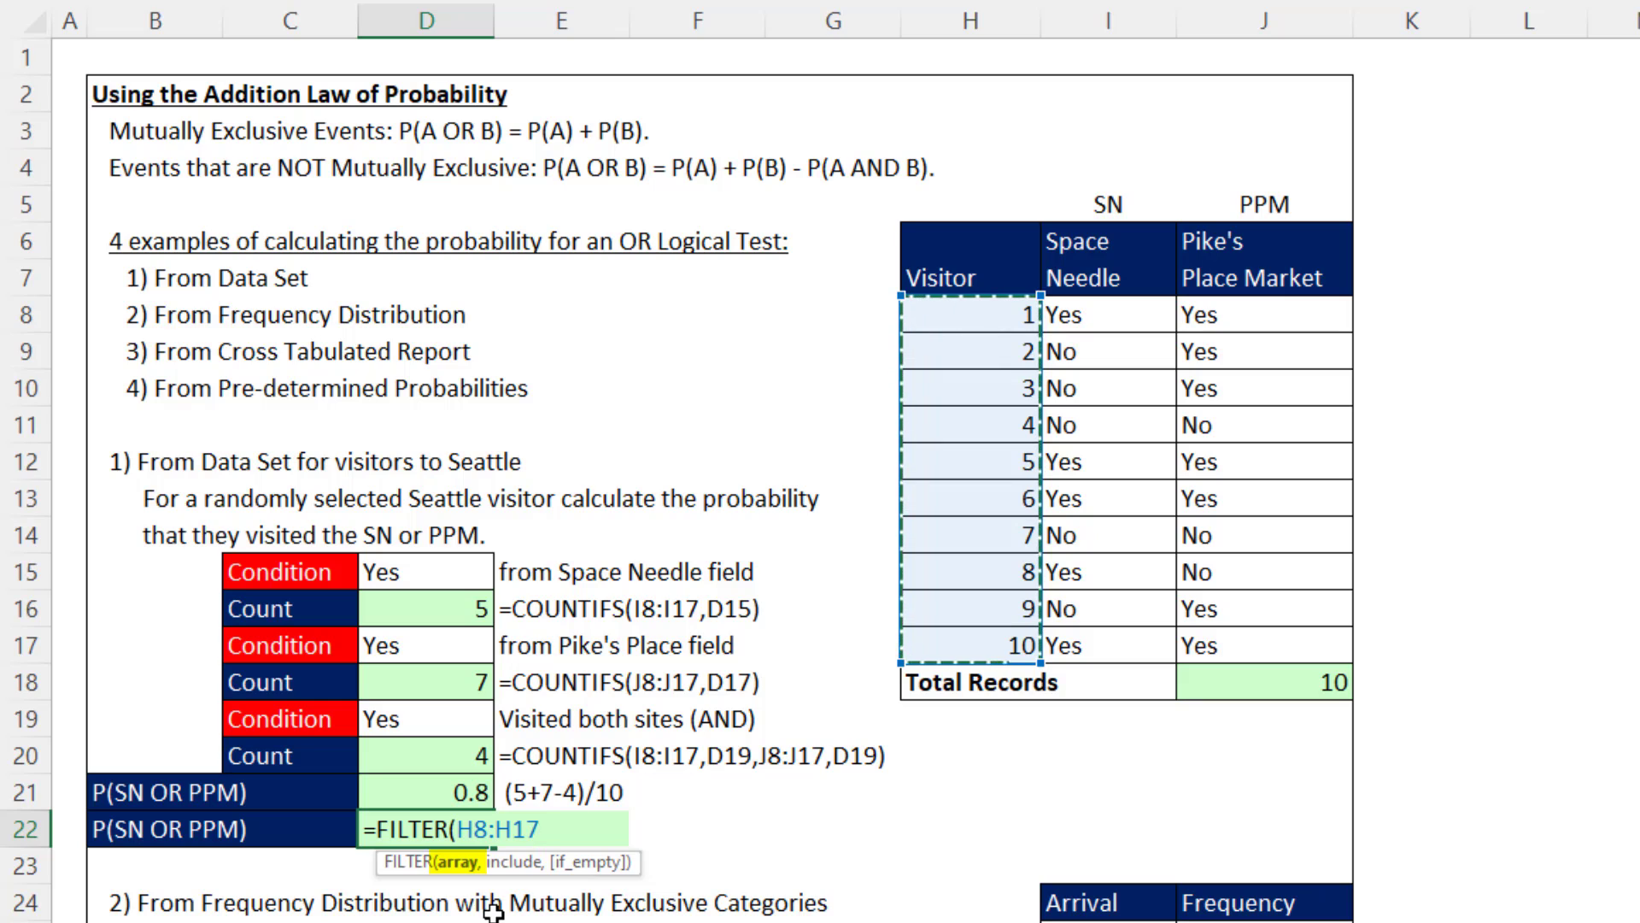
pyautogui.write(',(')
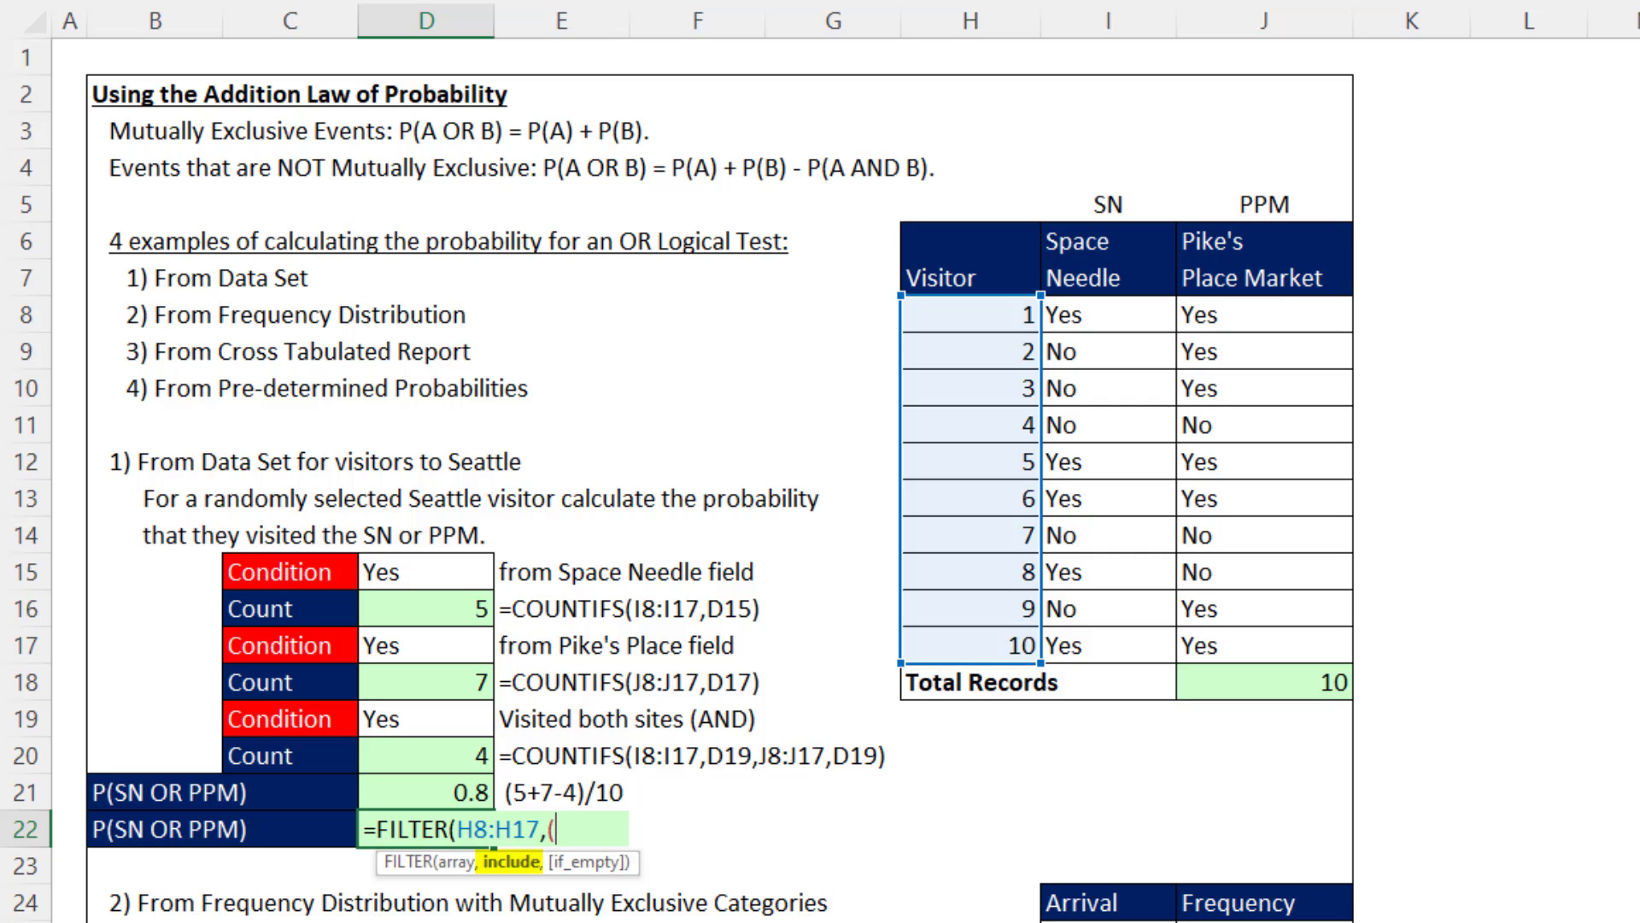
pyautogui.moveTo(1072, 314); pyautogui.dragTo(1133, 641)
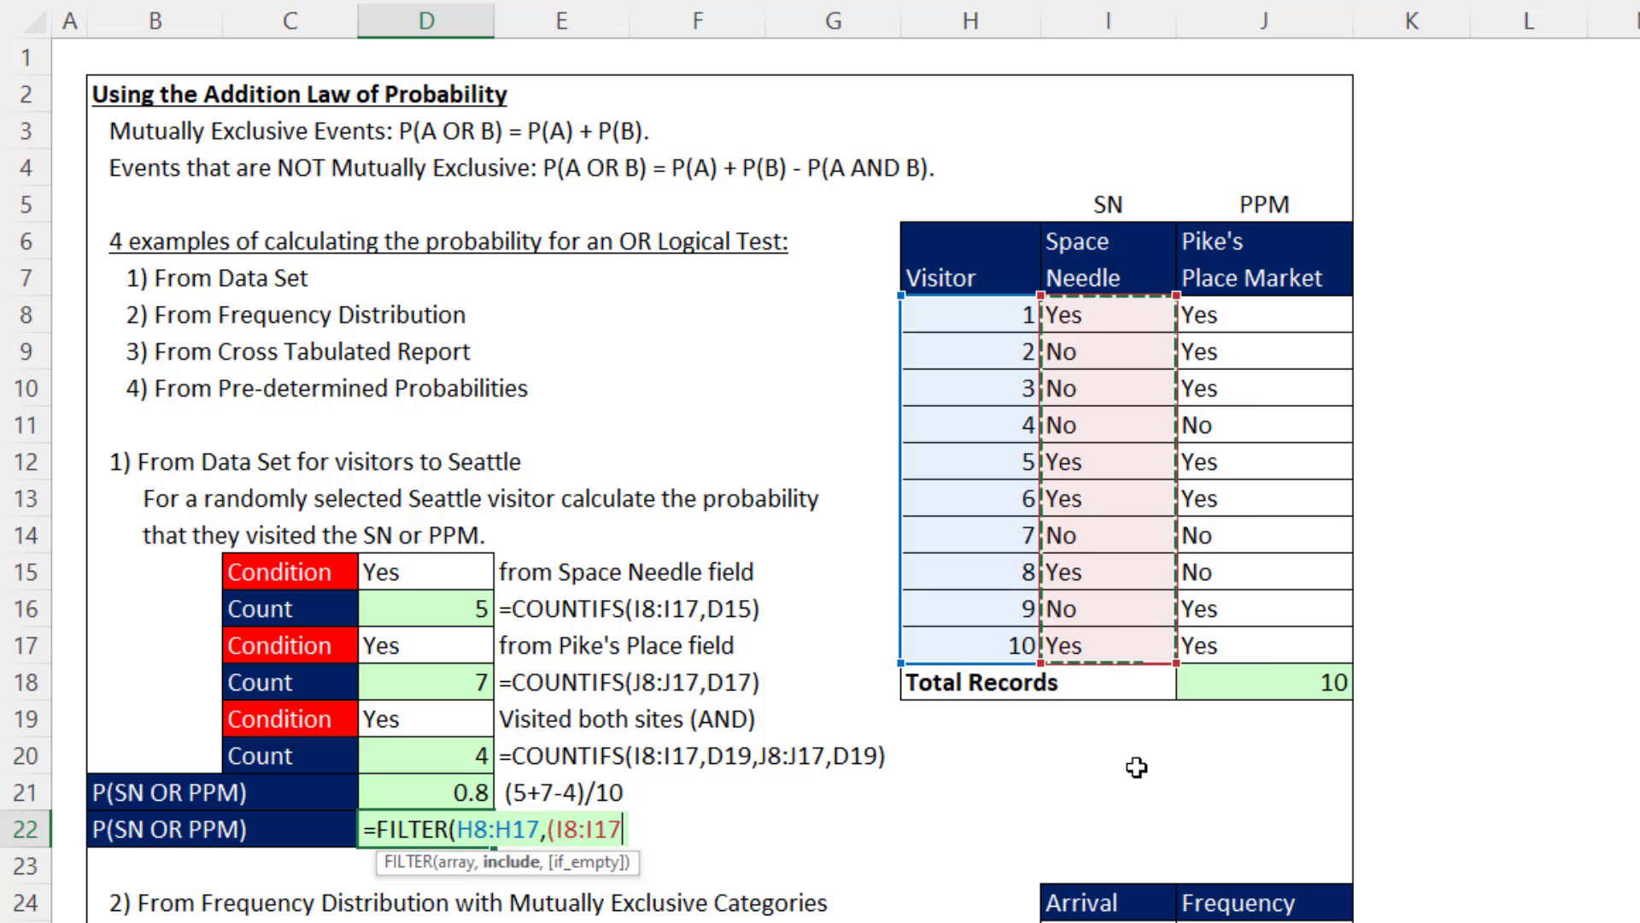
pyautogui.write('=')
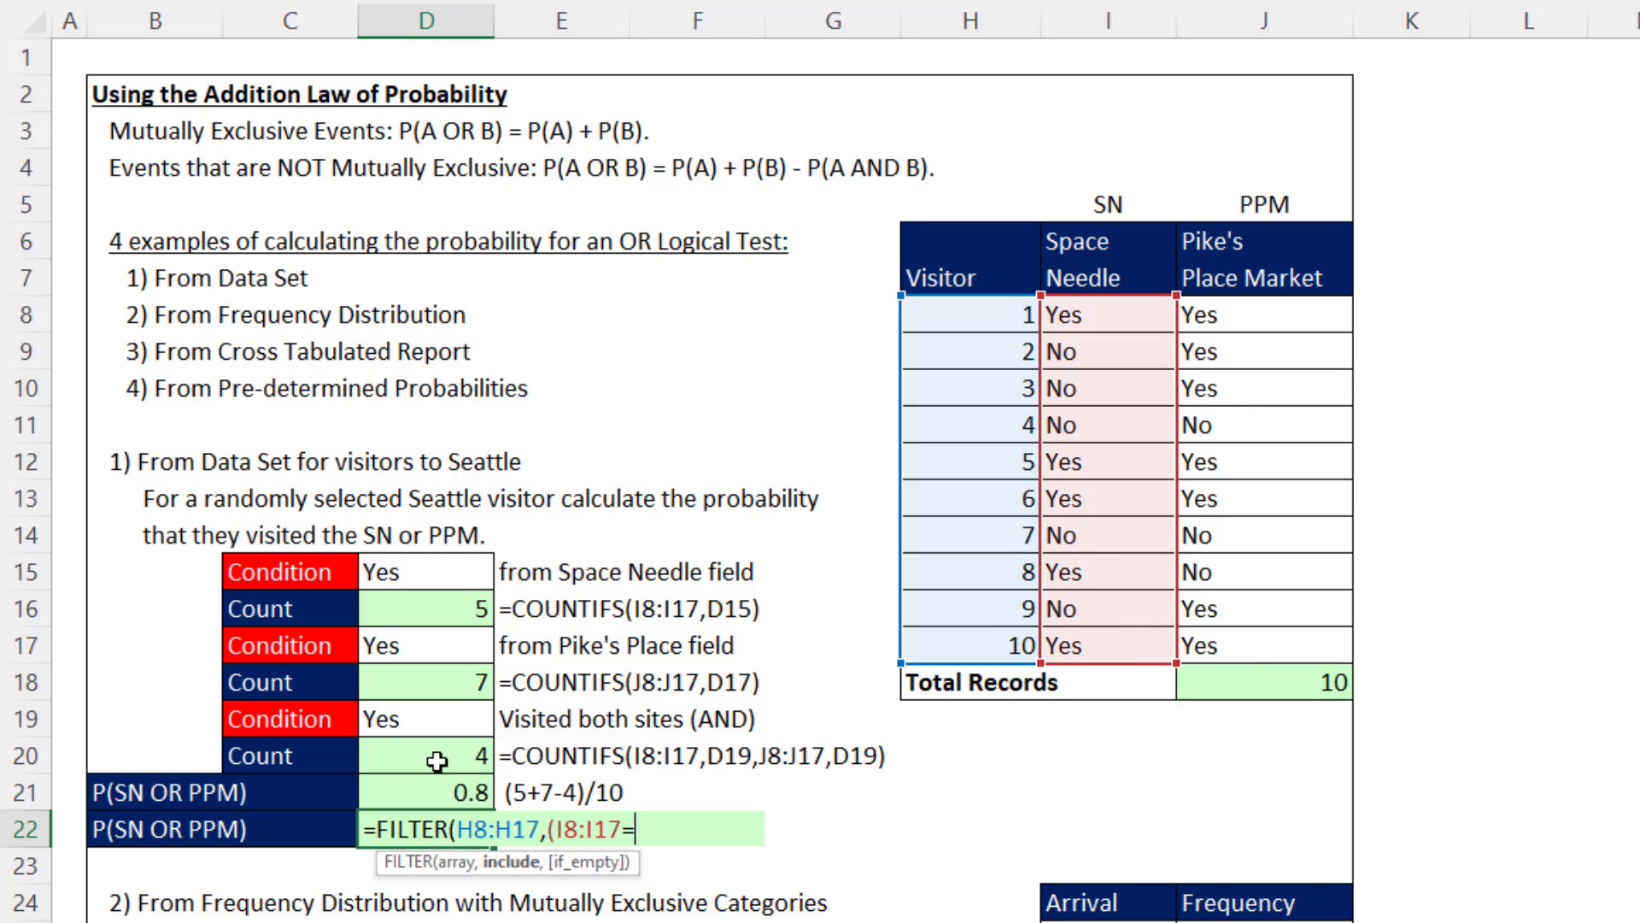
pyautogui.click(447, 726)
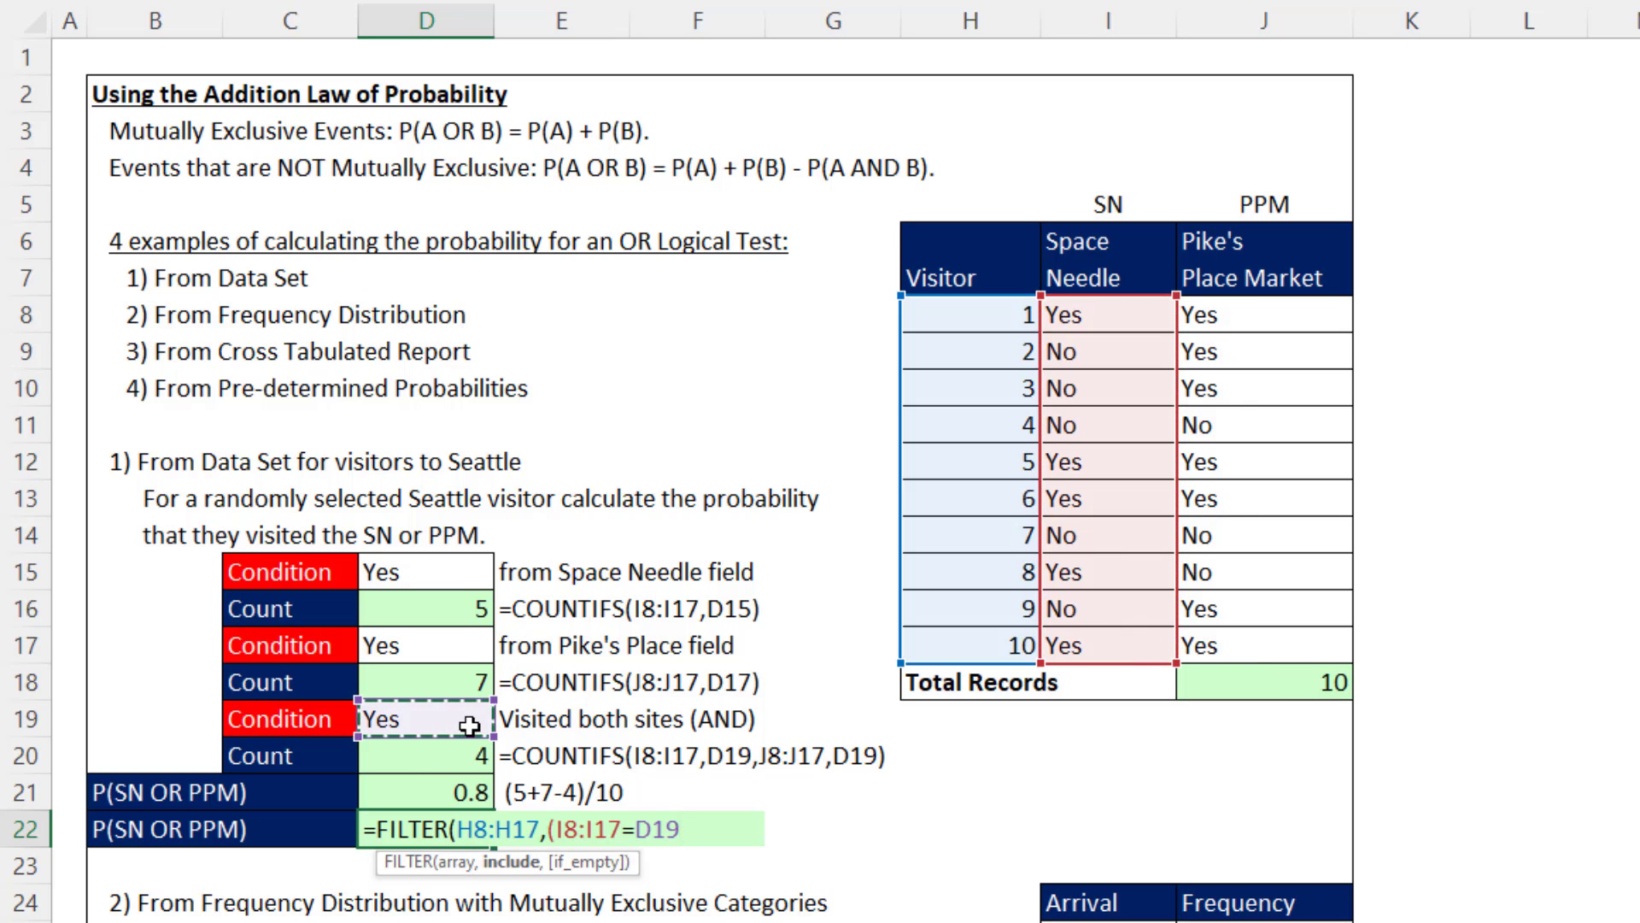
pyautogui.write(')')
pyautogui.write('+(')
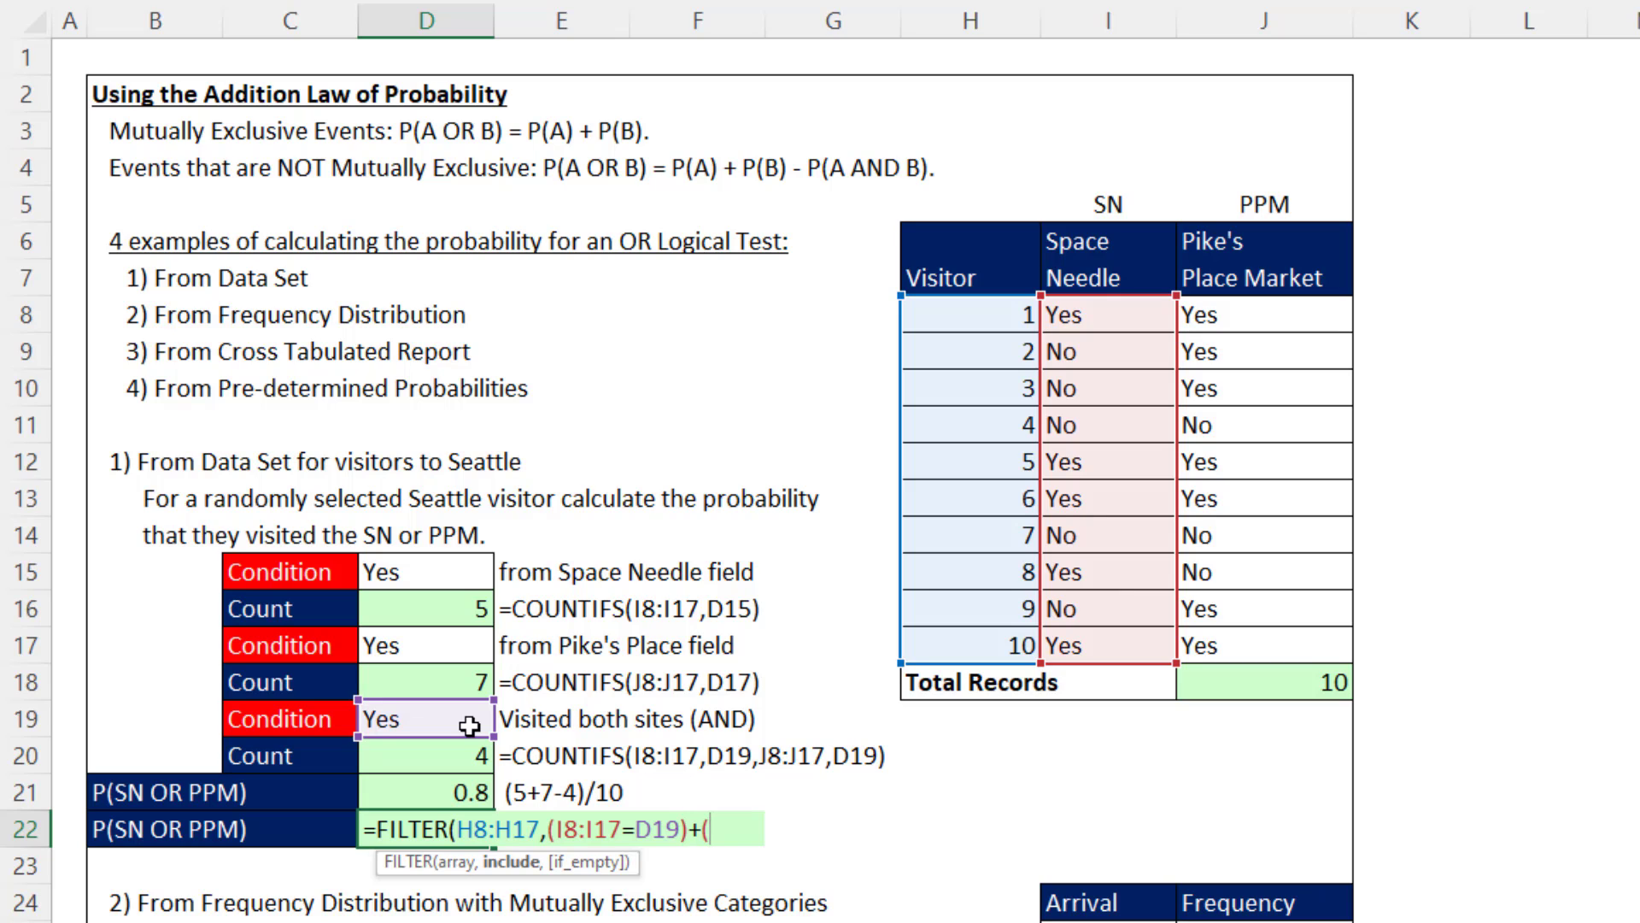
# Step: Add the OR condition +(J8:J17=D19) for Pike's Place Market to the FILTER formula, close it, and preview its evaluated array
pyautogui.moveTo(1222, 314); pyautogui.dragTo(1268, 649)
pyautogui.write('=')
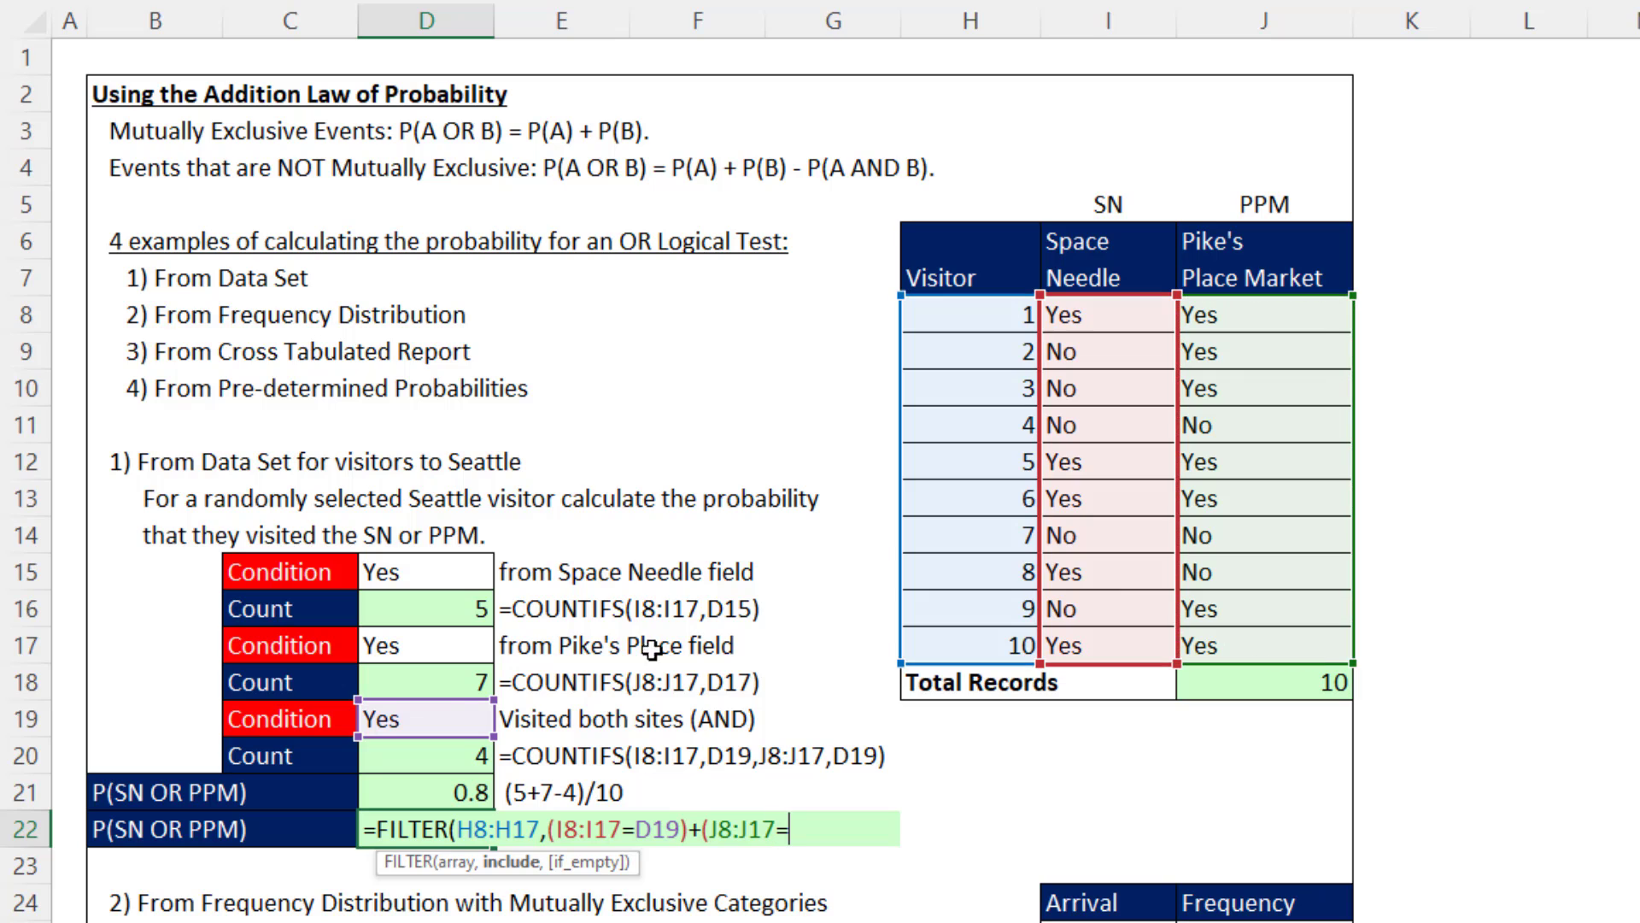
pyautogui.click(453, 722)
pyautogui.write(')')
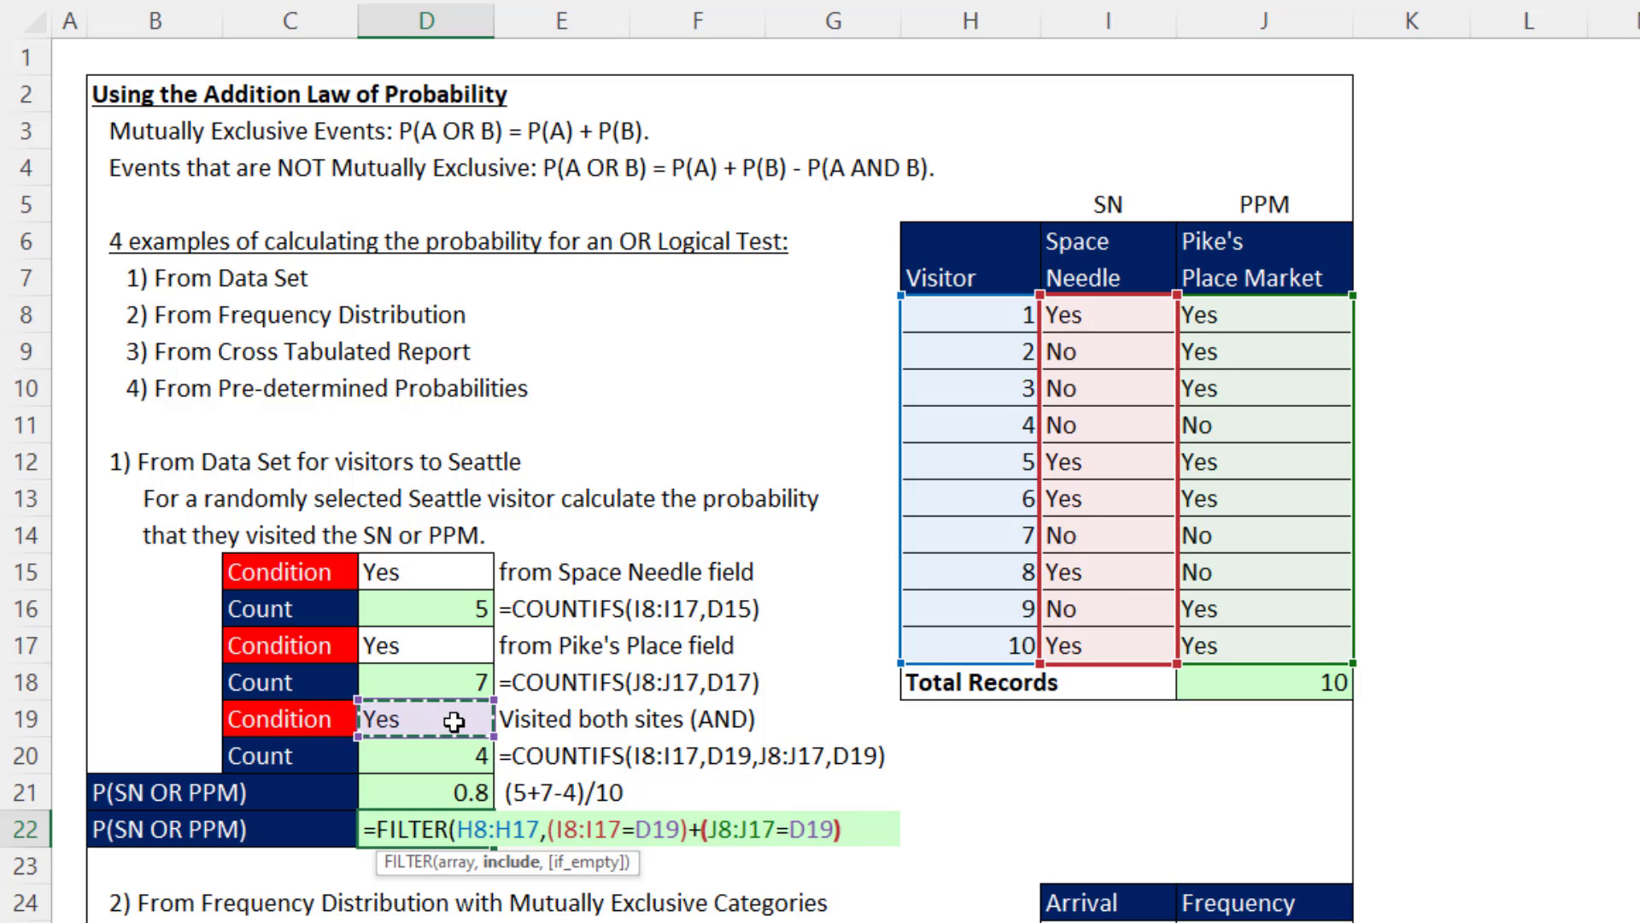
pyautogui.write(')')
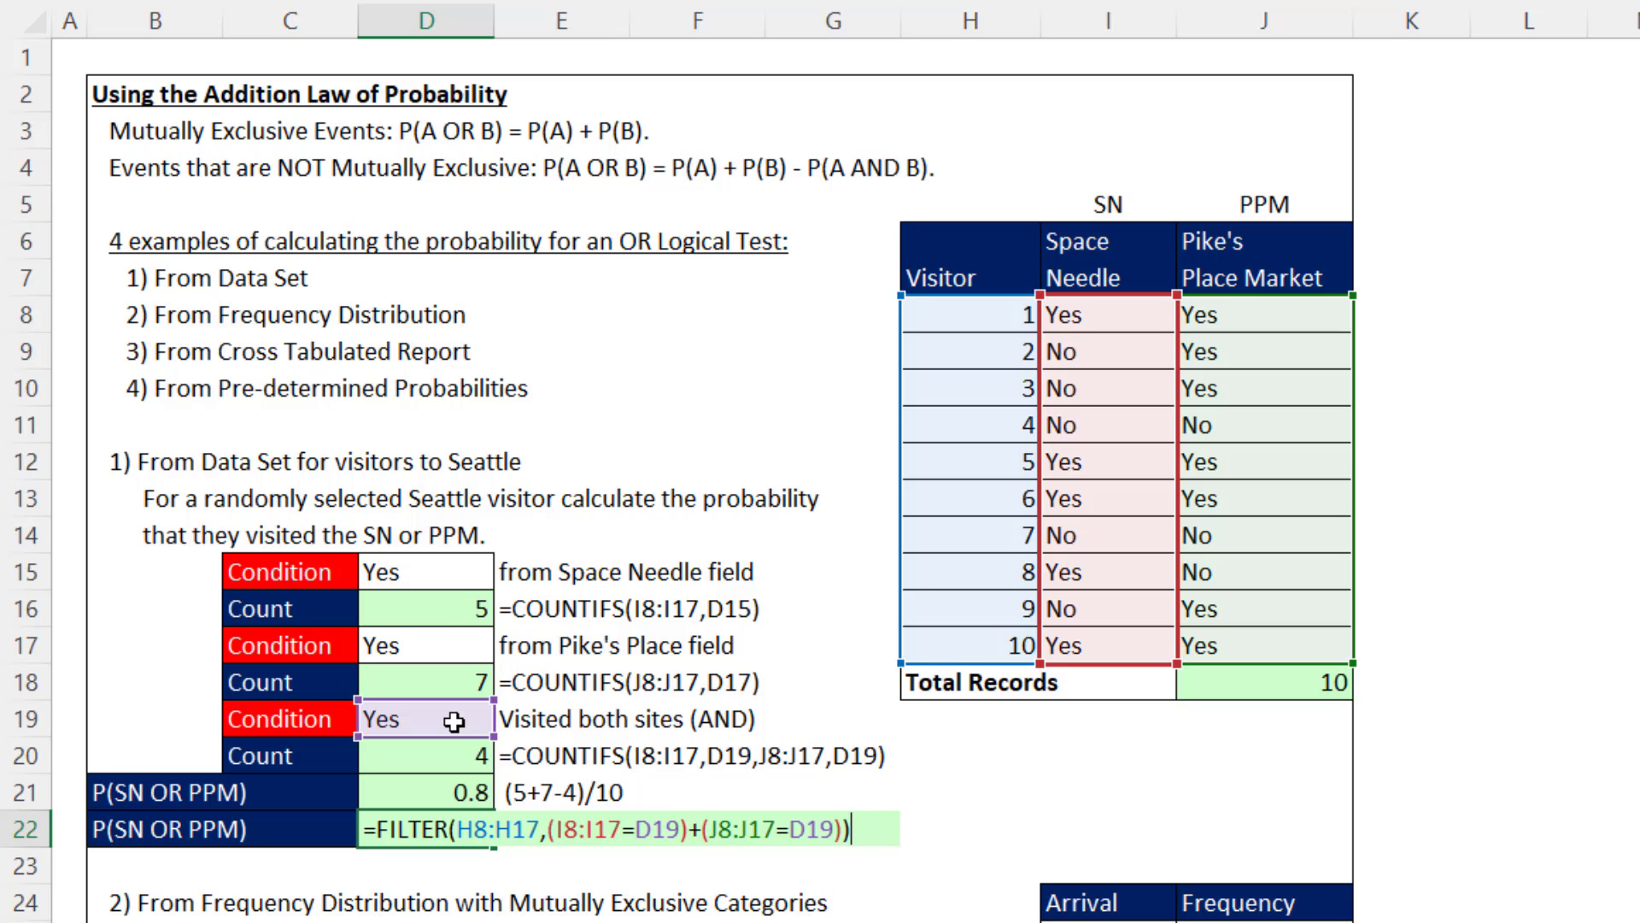
pyautogui.press('F9')
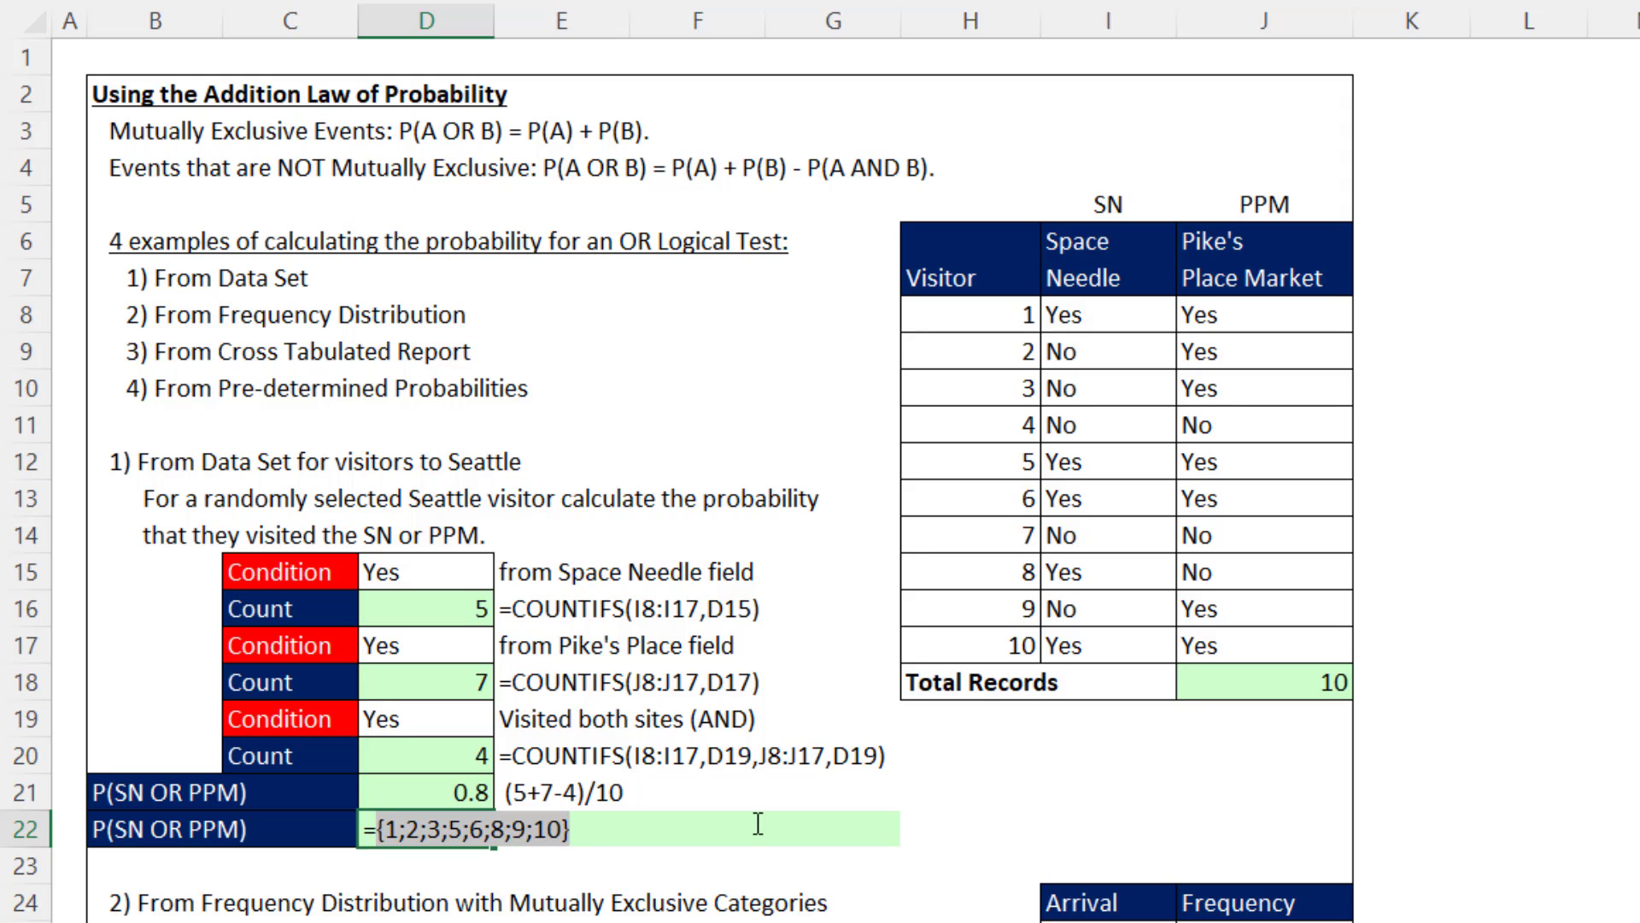
pyautogui.hotkey('ctrl', 'z')
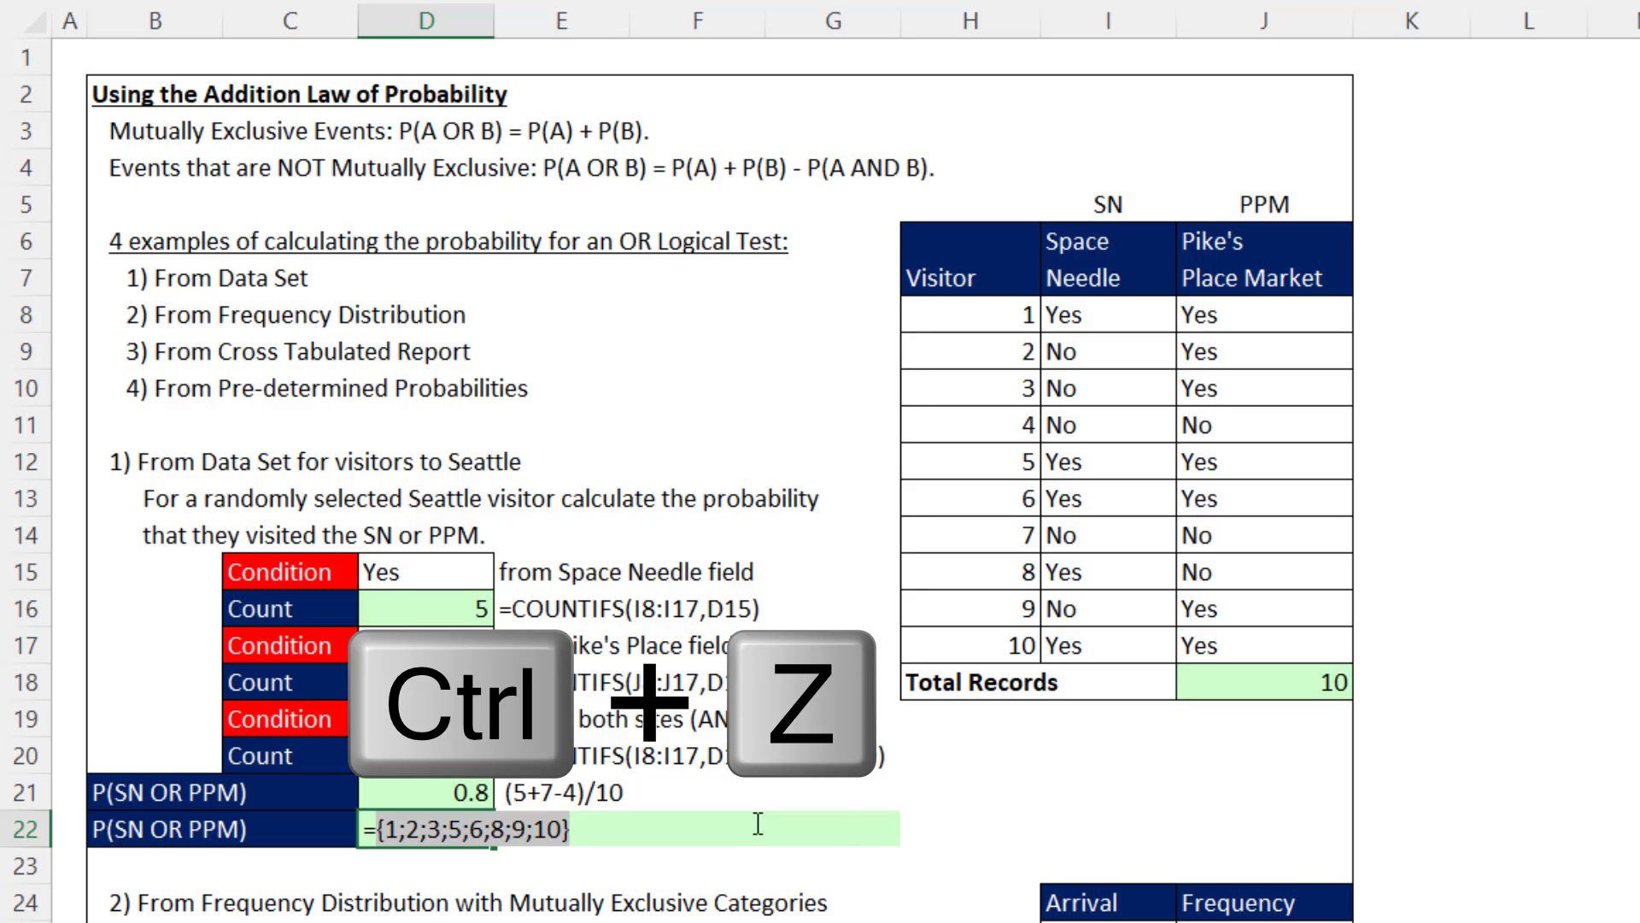
# Step: Wrap the FILTER formula in D22 in the ROWS function to count the matching visitors, and enter it
pyautogui.click(371, 830)
pyautogui.write('row')
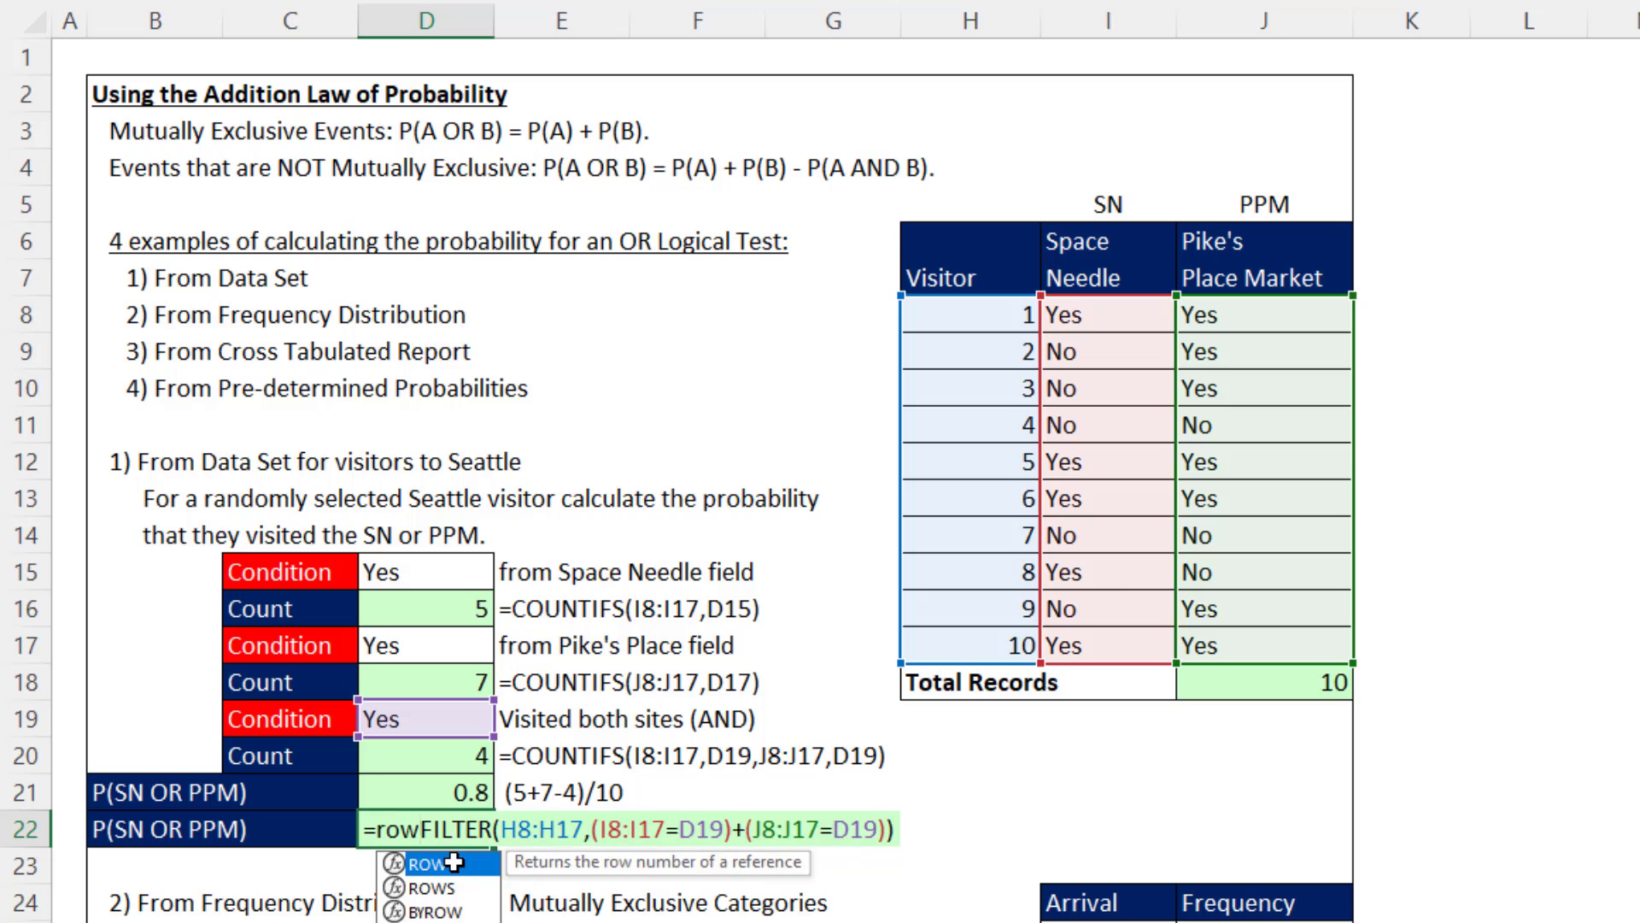
pyautogui.write('s')
pyautogui.press('Tab')
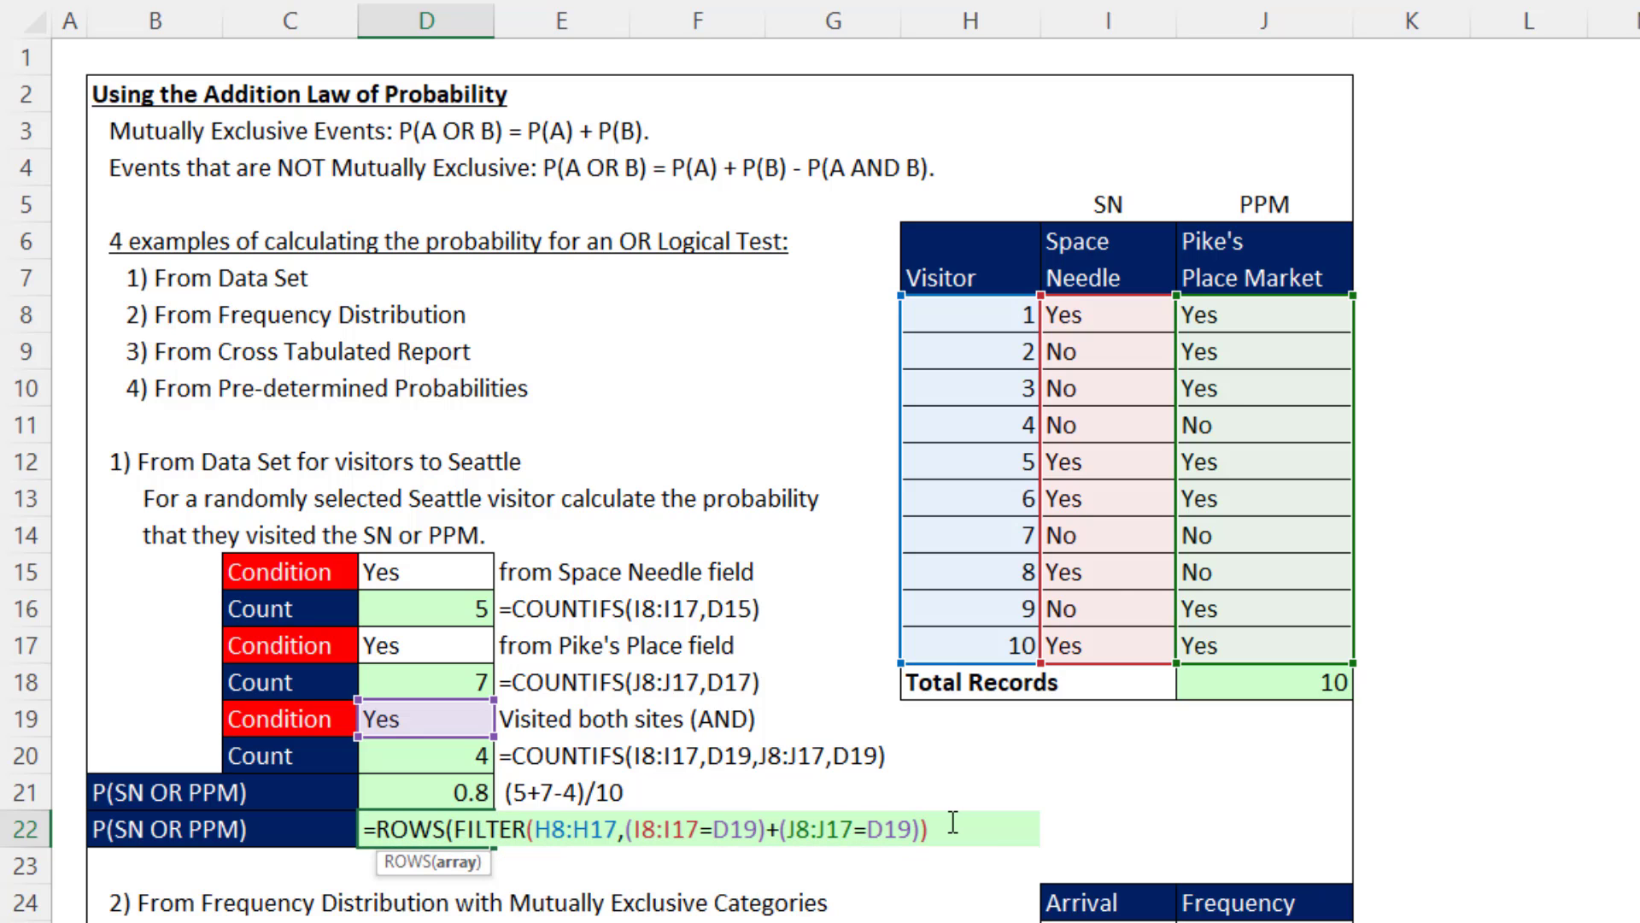
pyautogui.write(')')
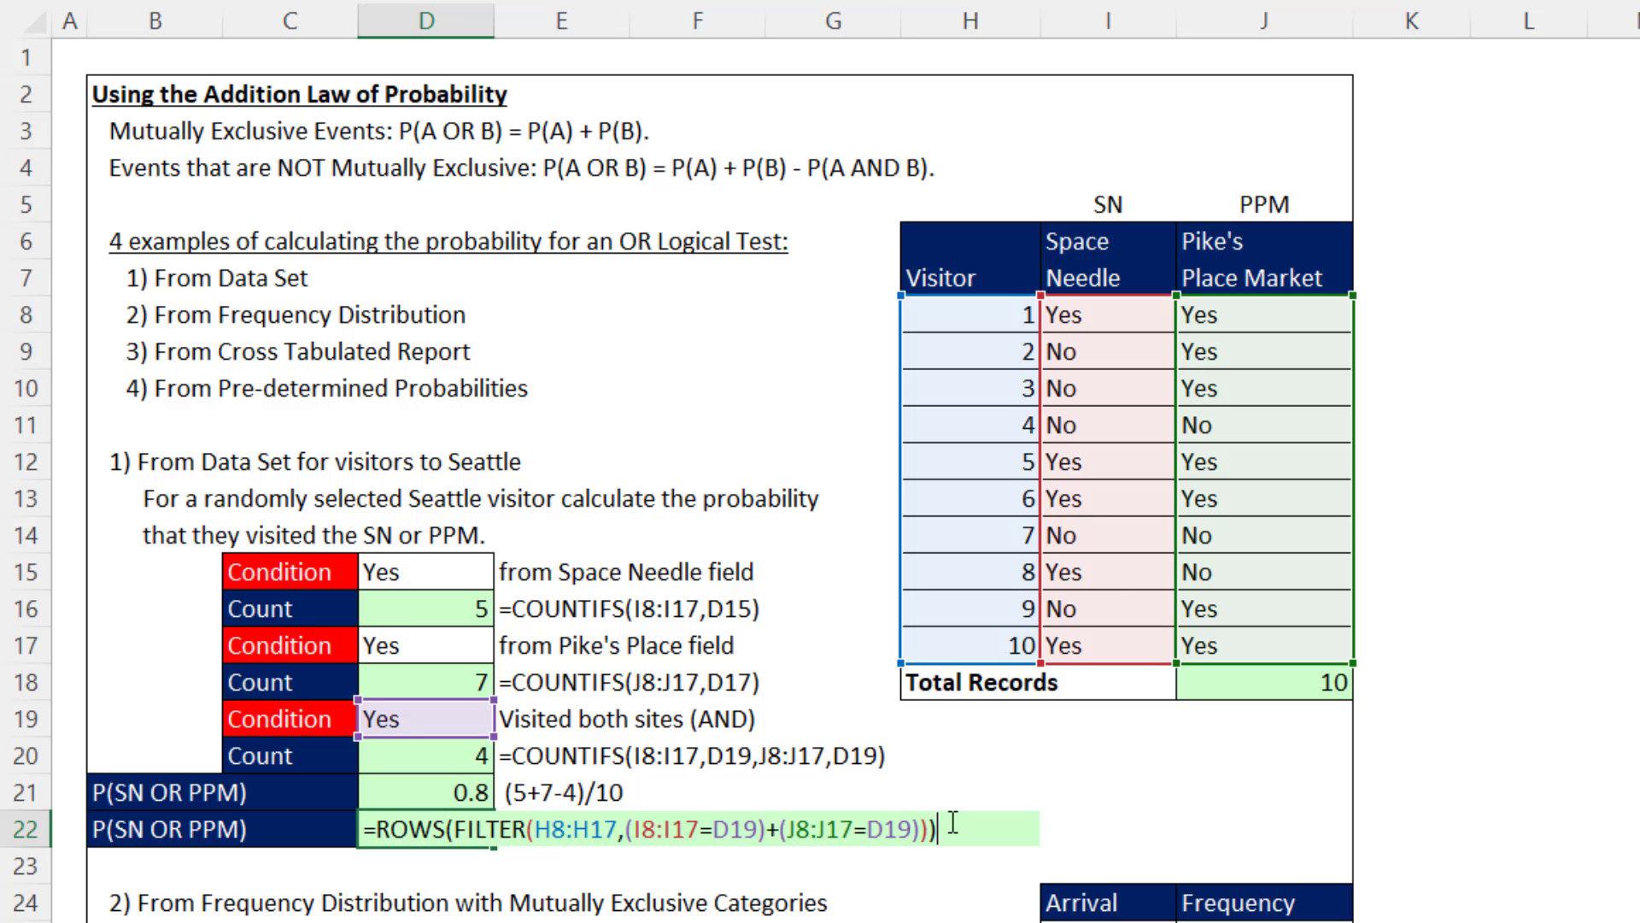
pyautogui.hotkey('ctrl', 'Return')
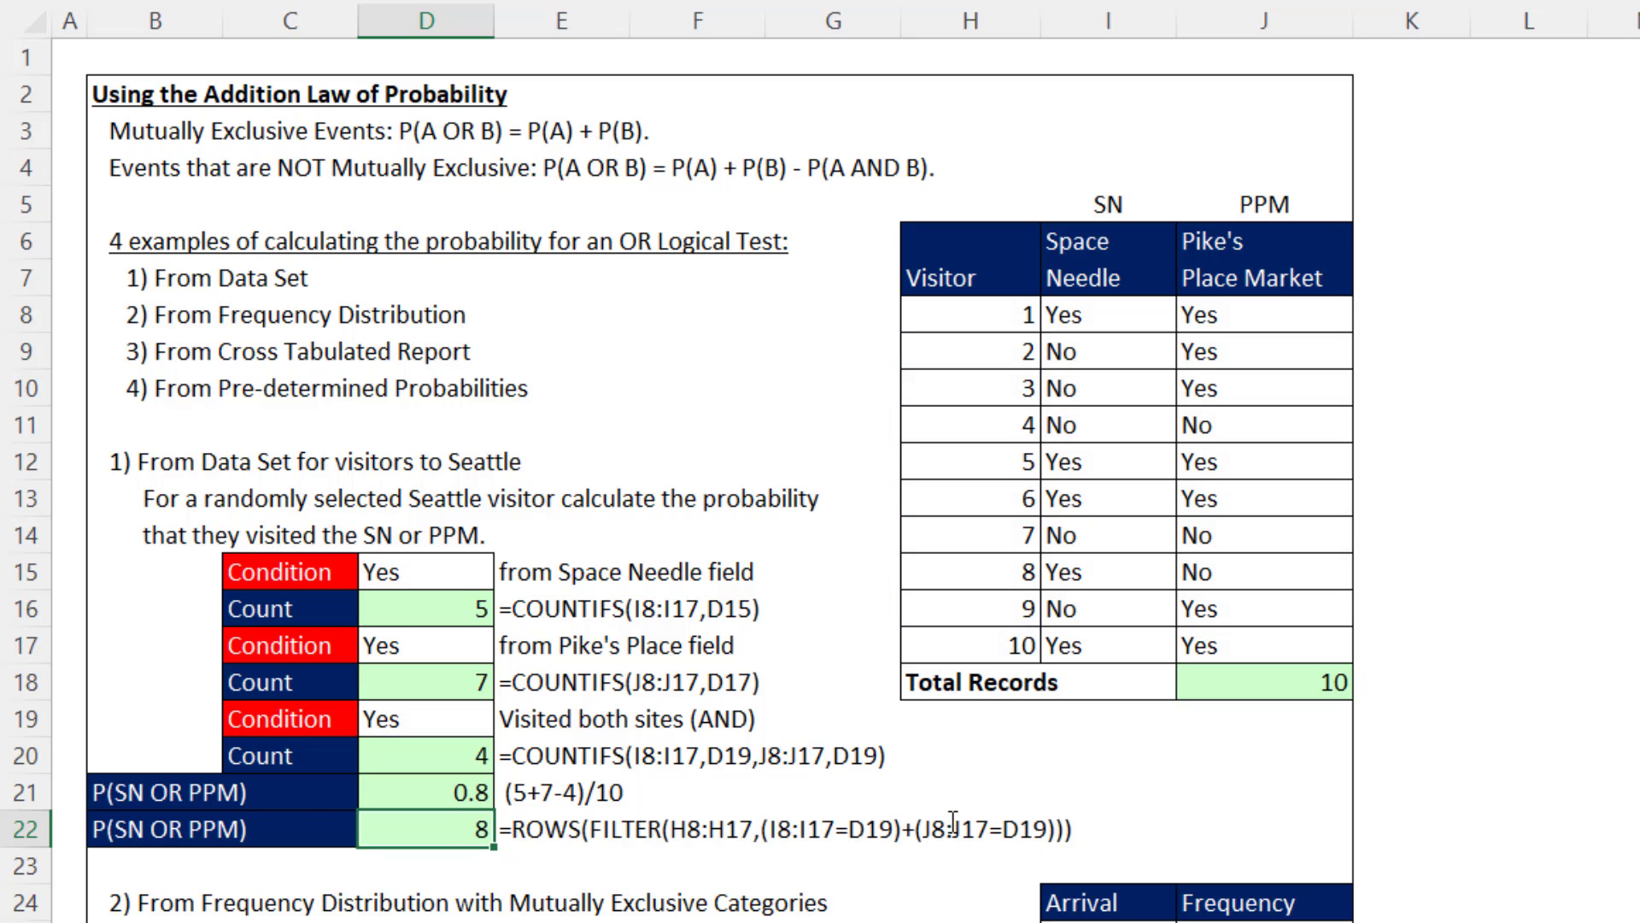
# Step: Divide the ROWS result in D22 by the total records in J18 to get the probability
pyautogui.press('F2')
pyautogui.write('/')
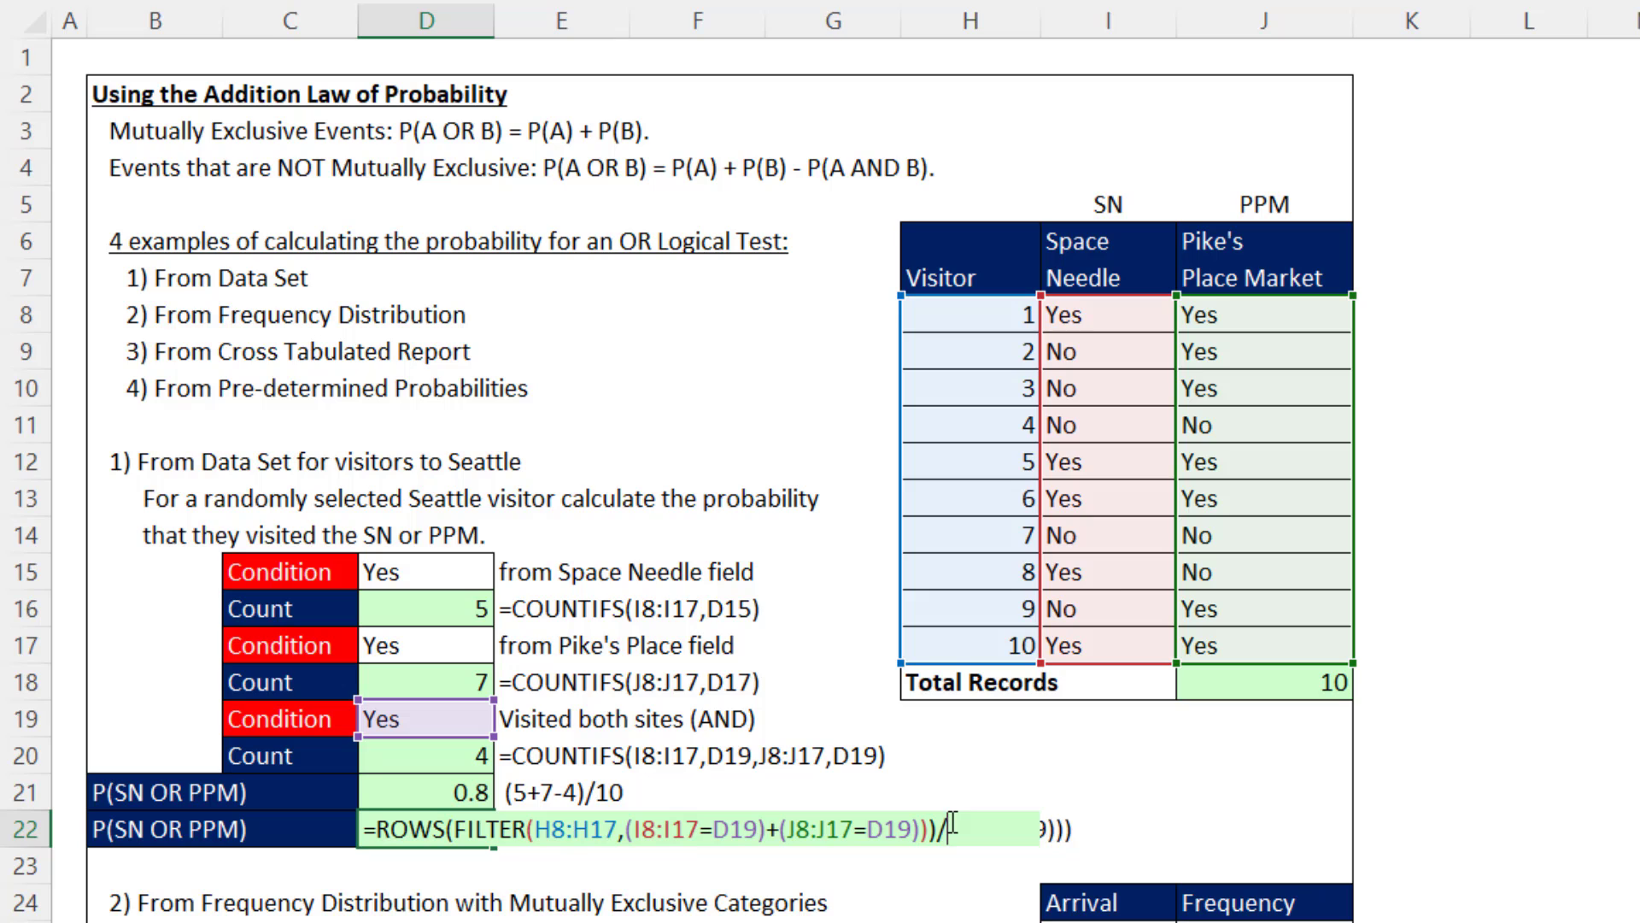
pyautogui.click(1294, 679)
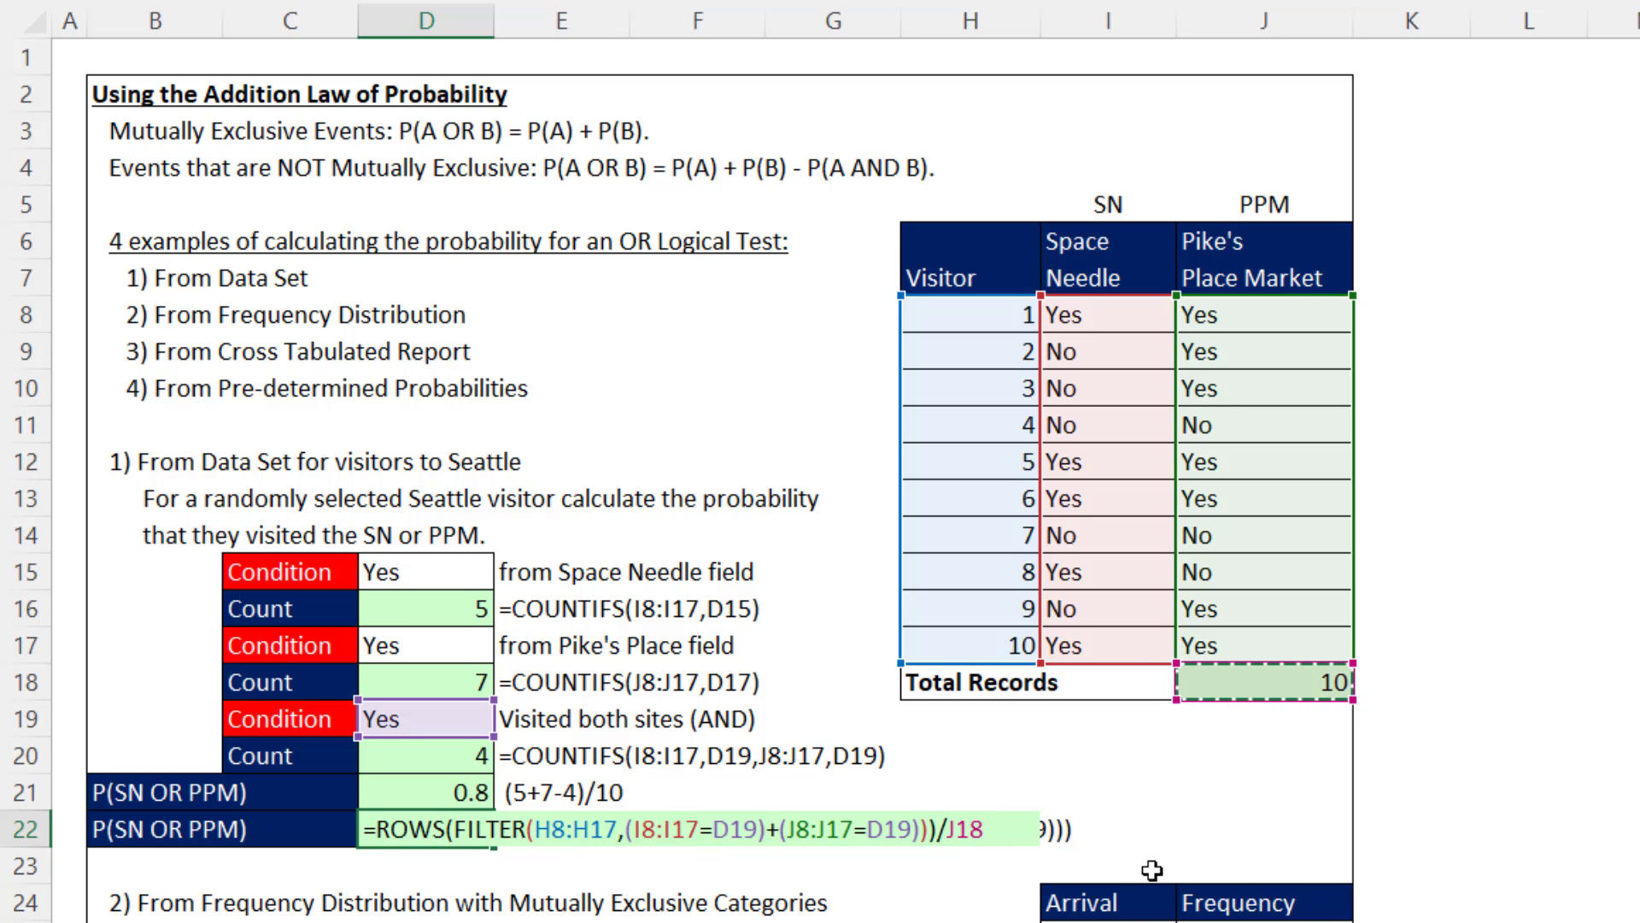
pyautogui.press('Return')
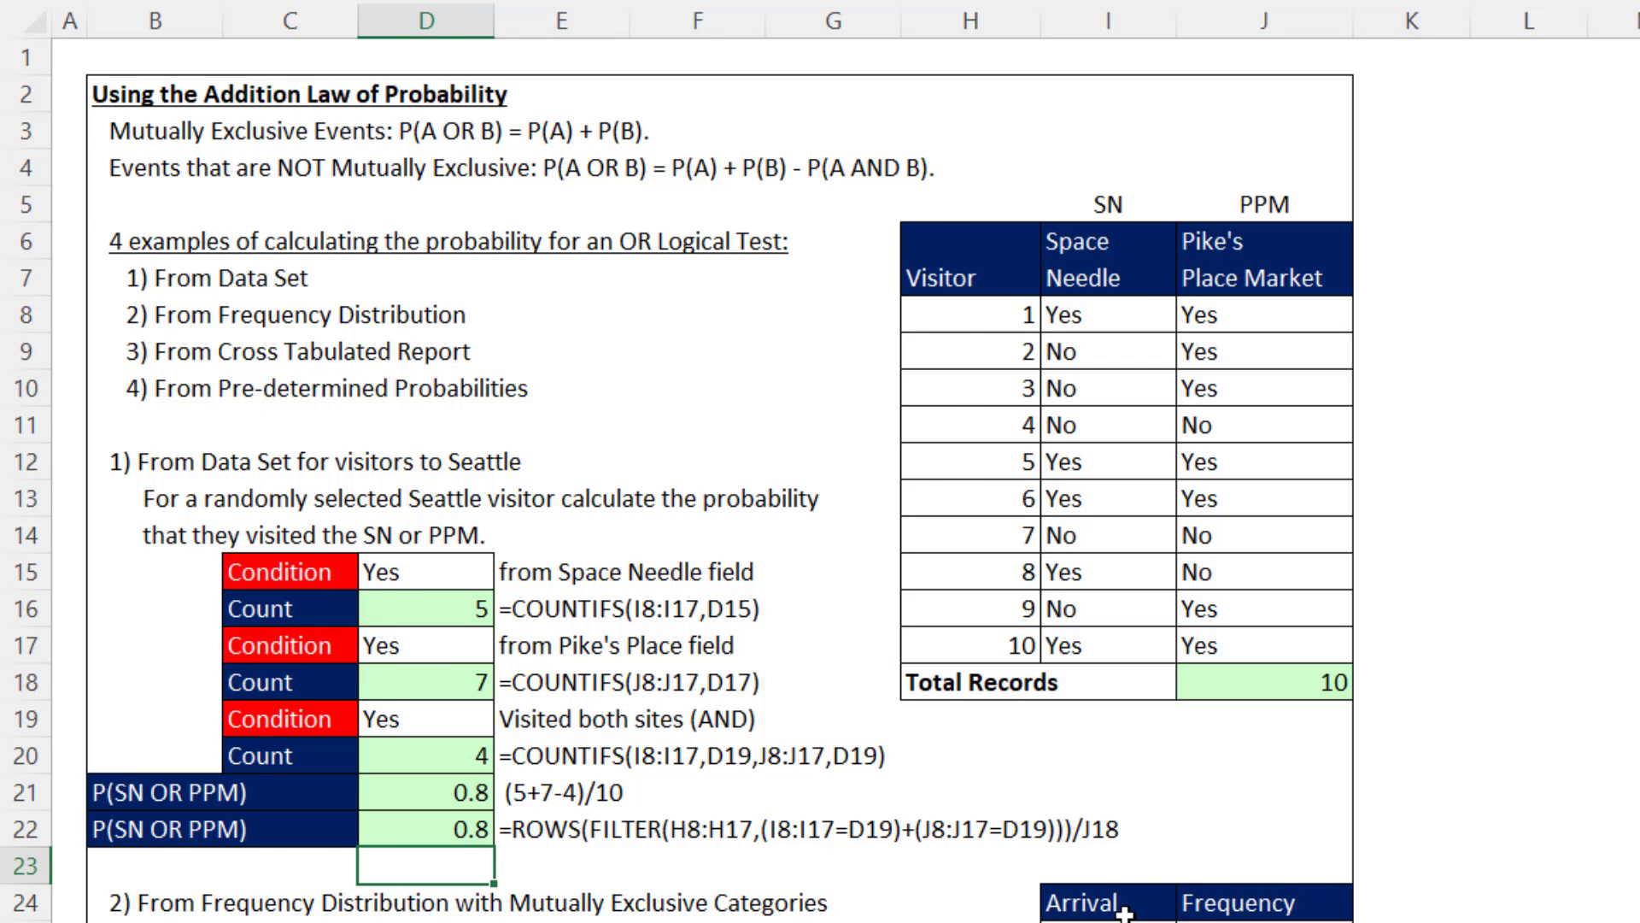
# Step: Calculate the probability of an early or on-time arrival in D27 with =(J25+J26)/J29
pyautogui.scroll(-3, 1196, 769)
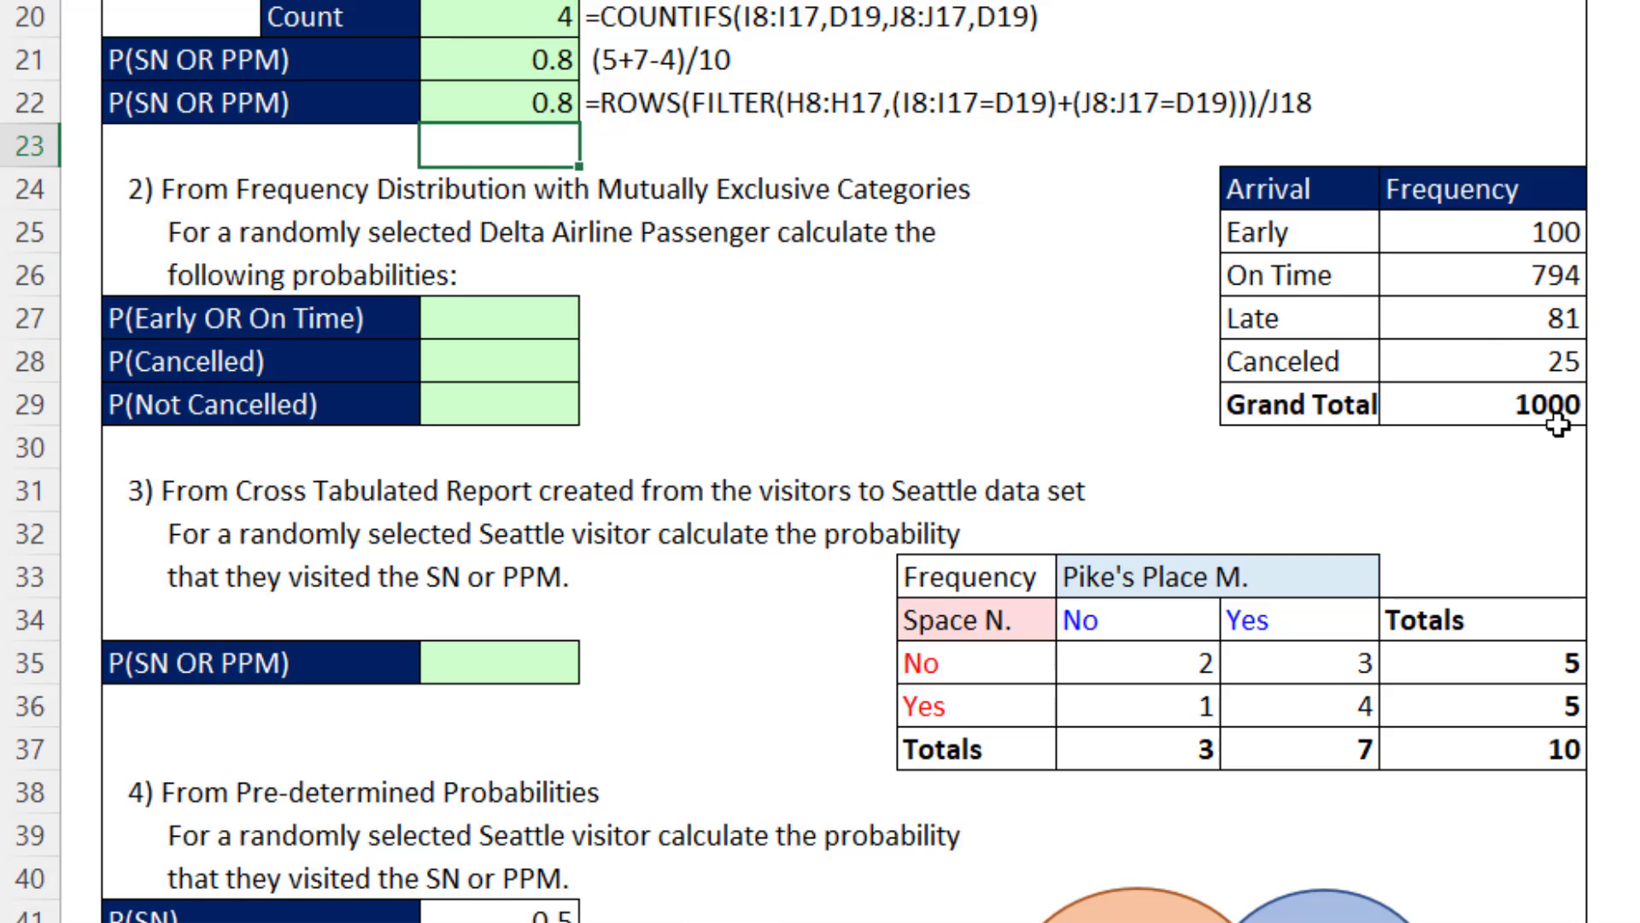
pyautogui.click(542, 319)
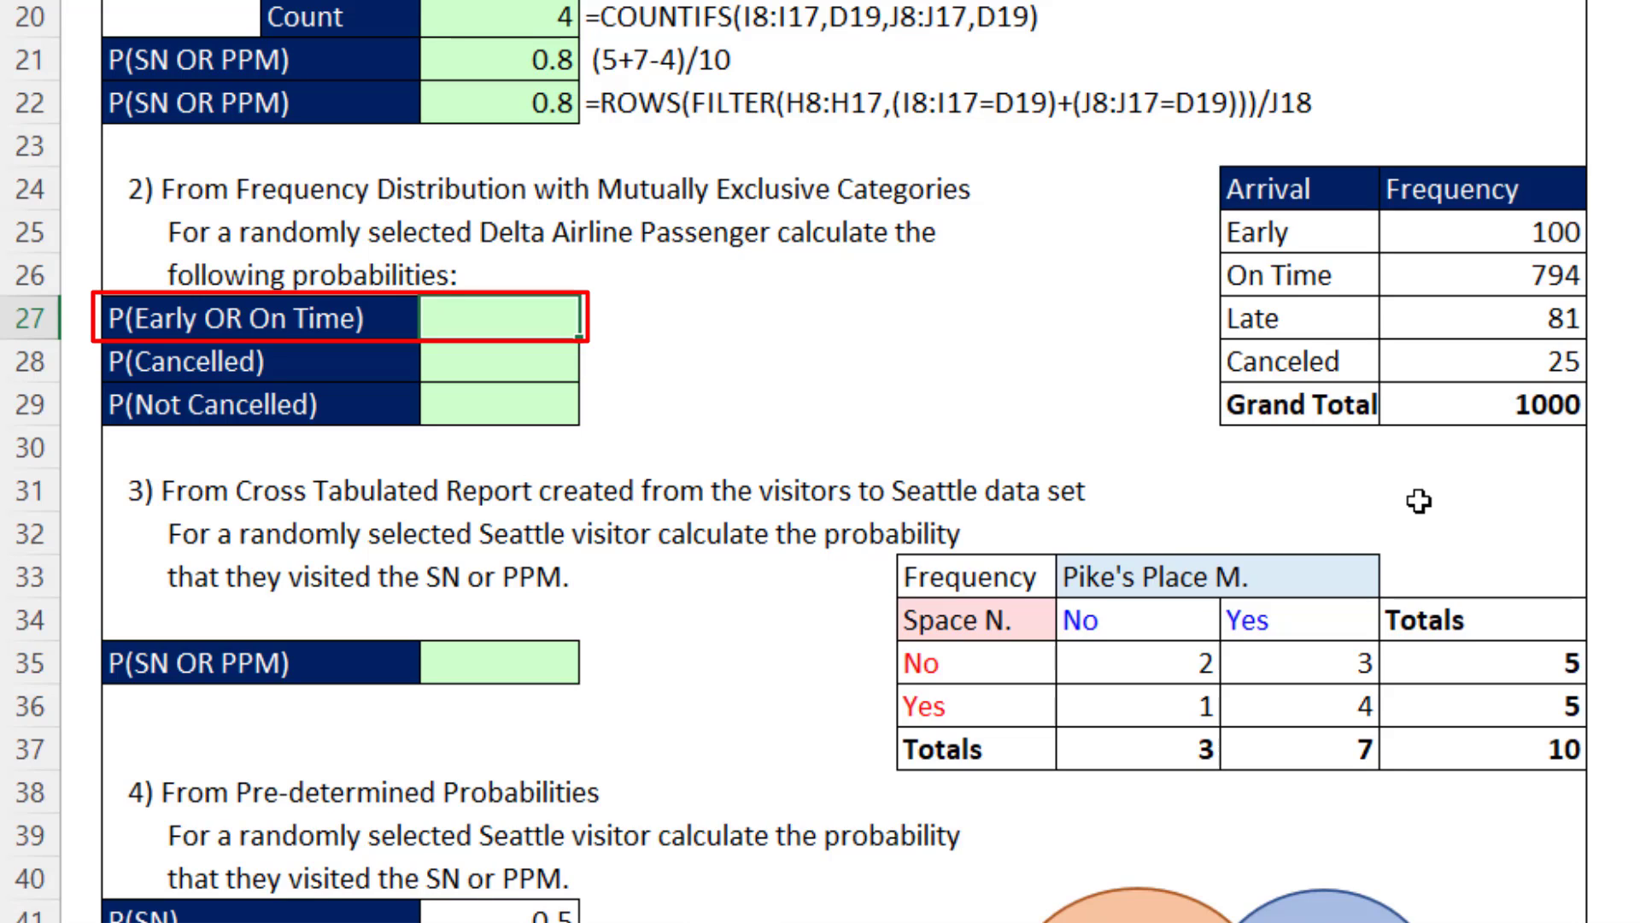
pyautogui.write('=(')
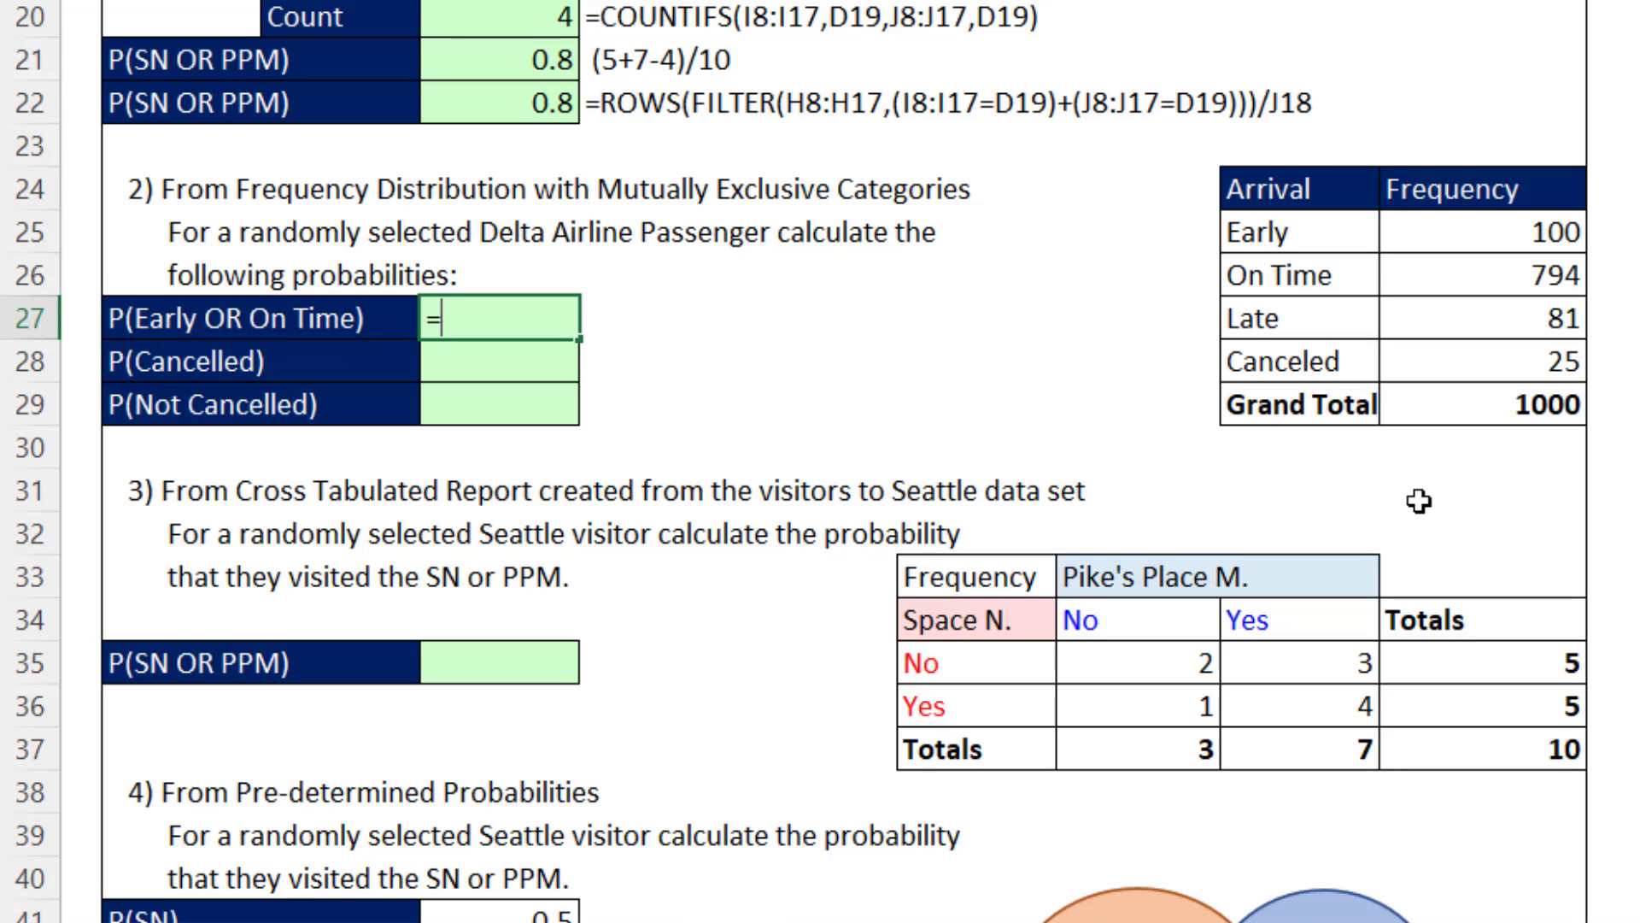
pyautogui.click(1448, 230)
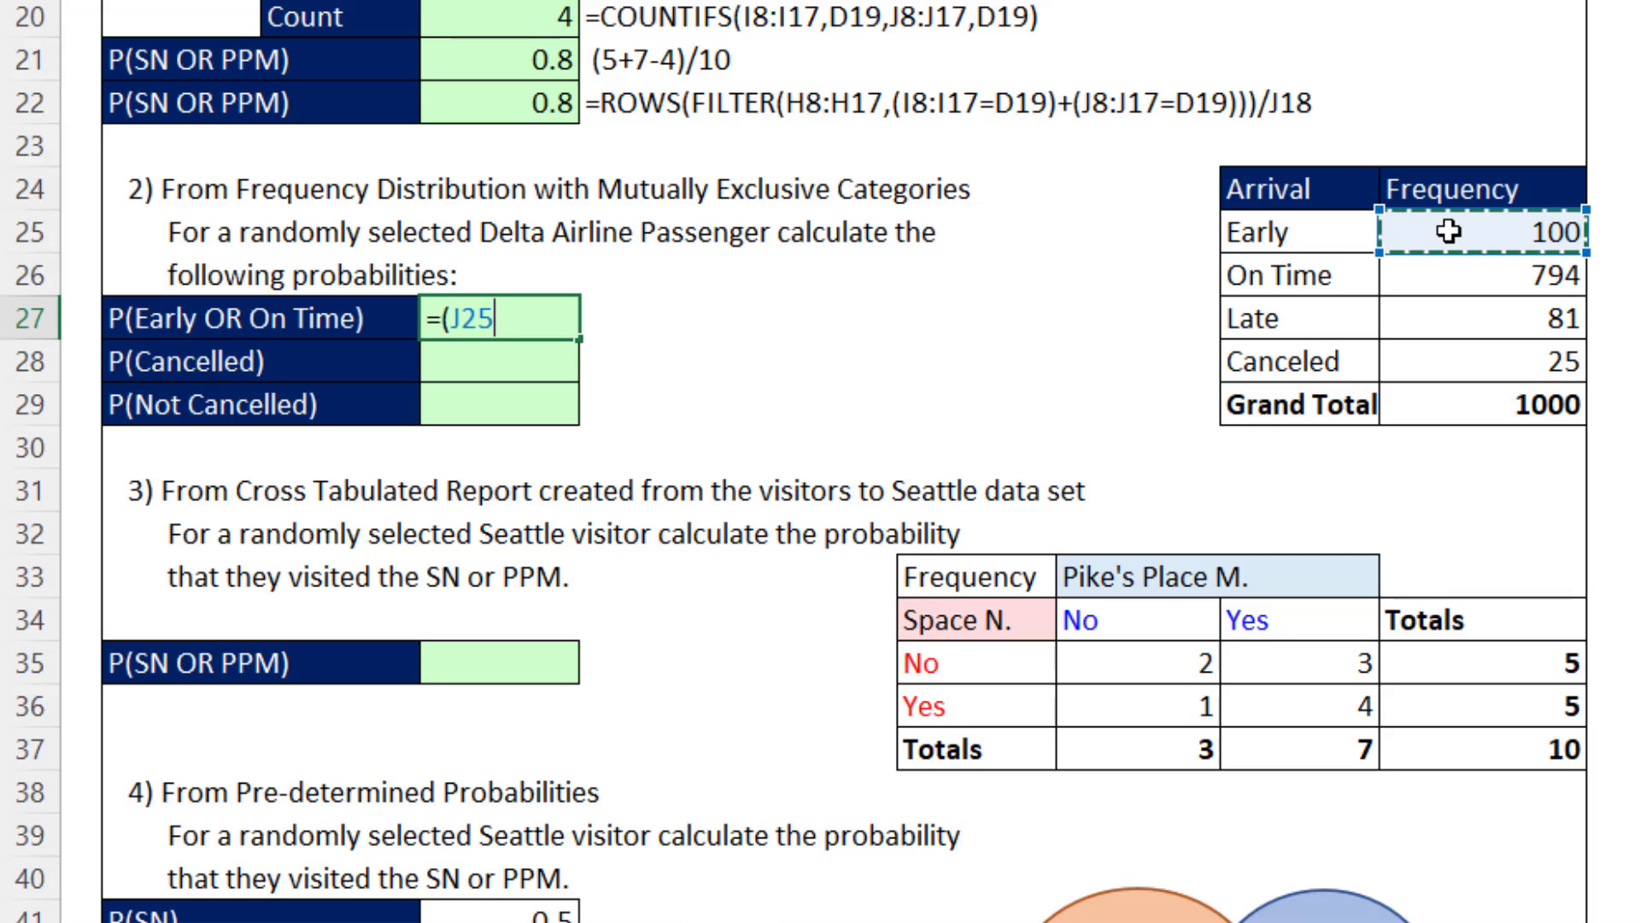
pyautogui.write('+')
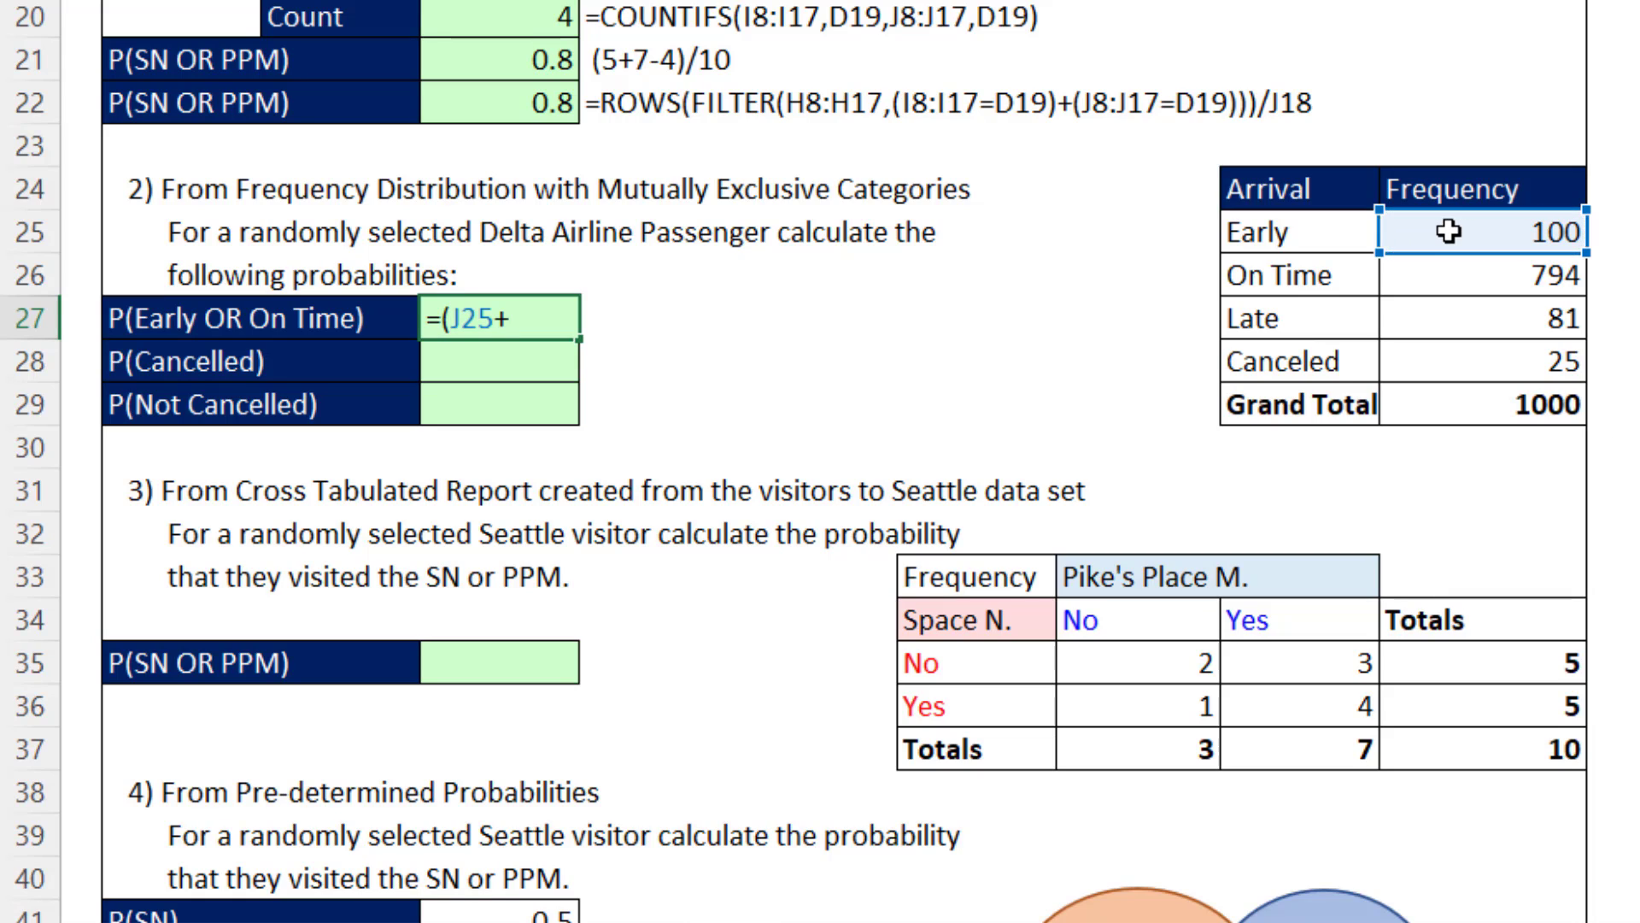
pyautogui.click(1462, 279)
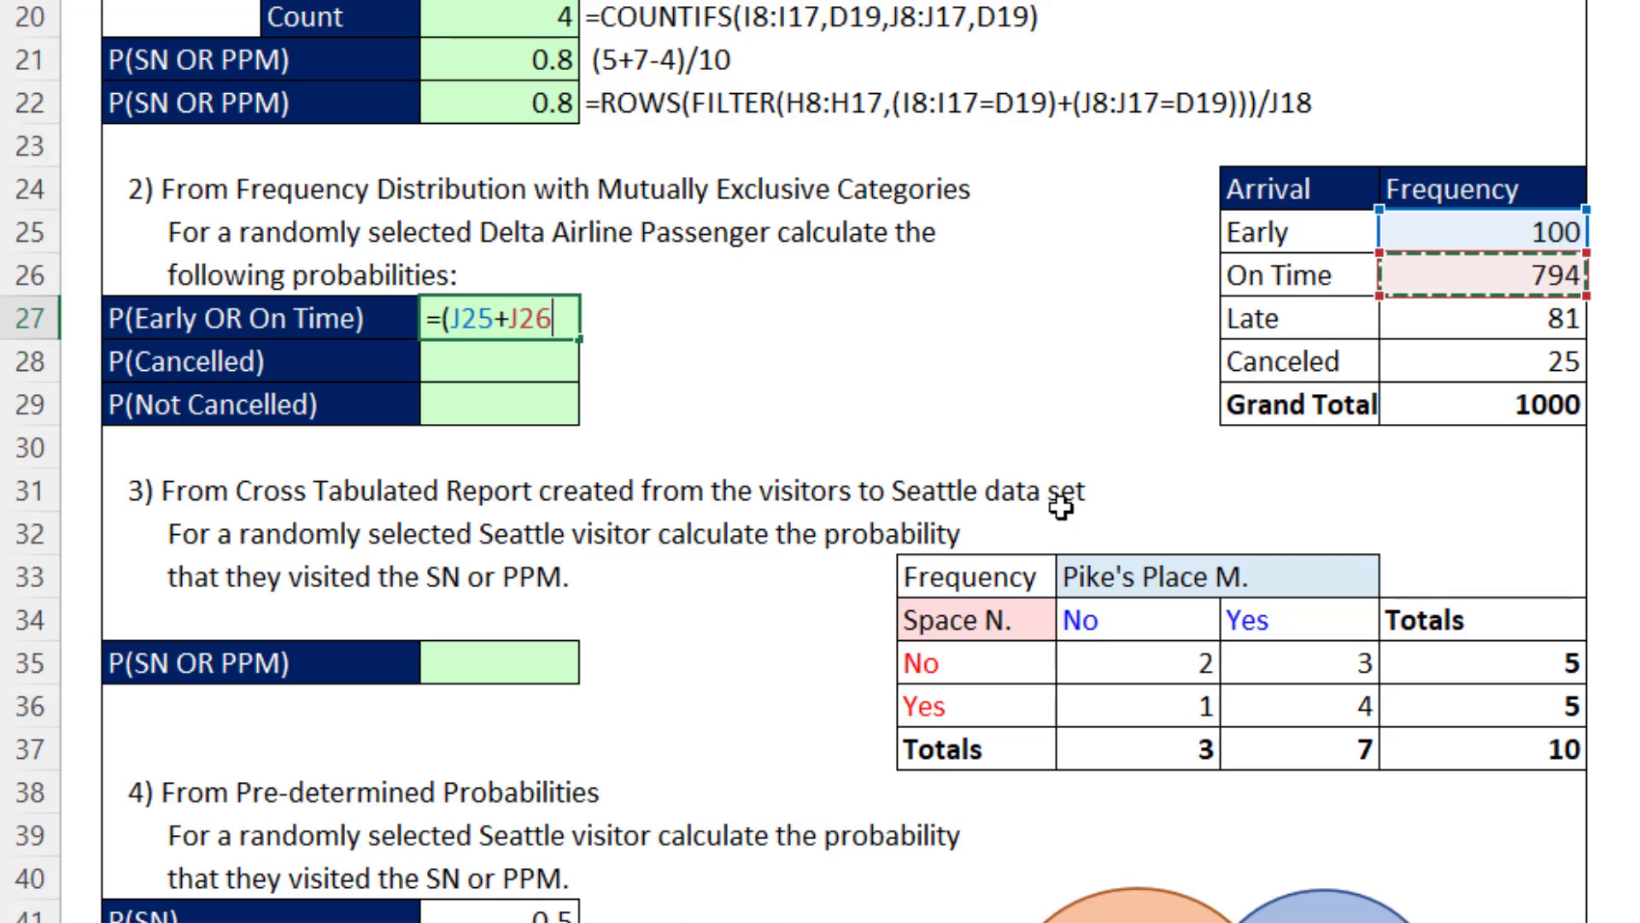
pyautogui.write(')/')
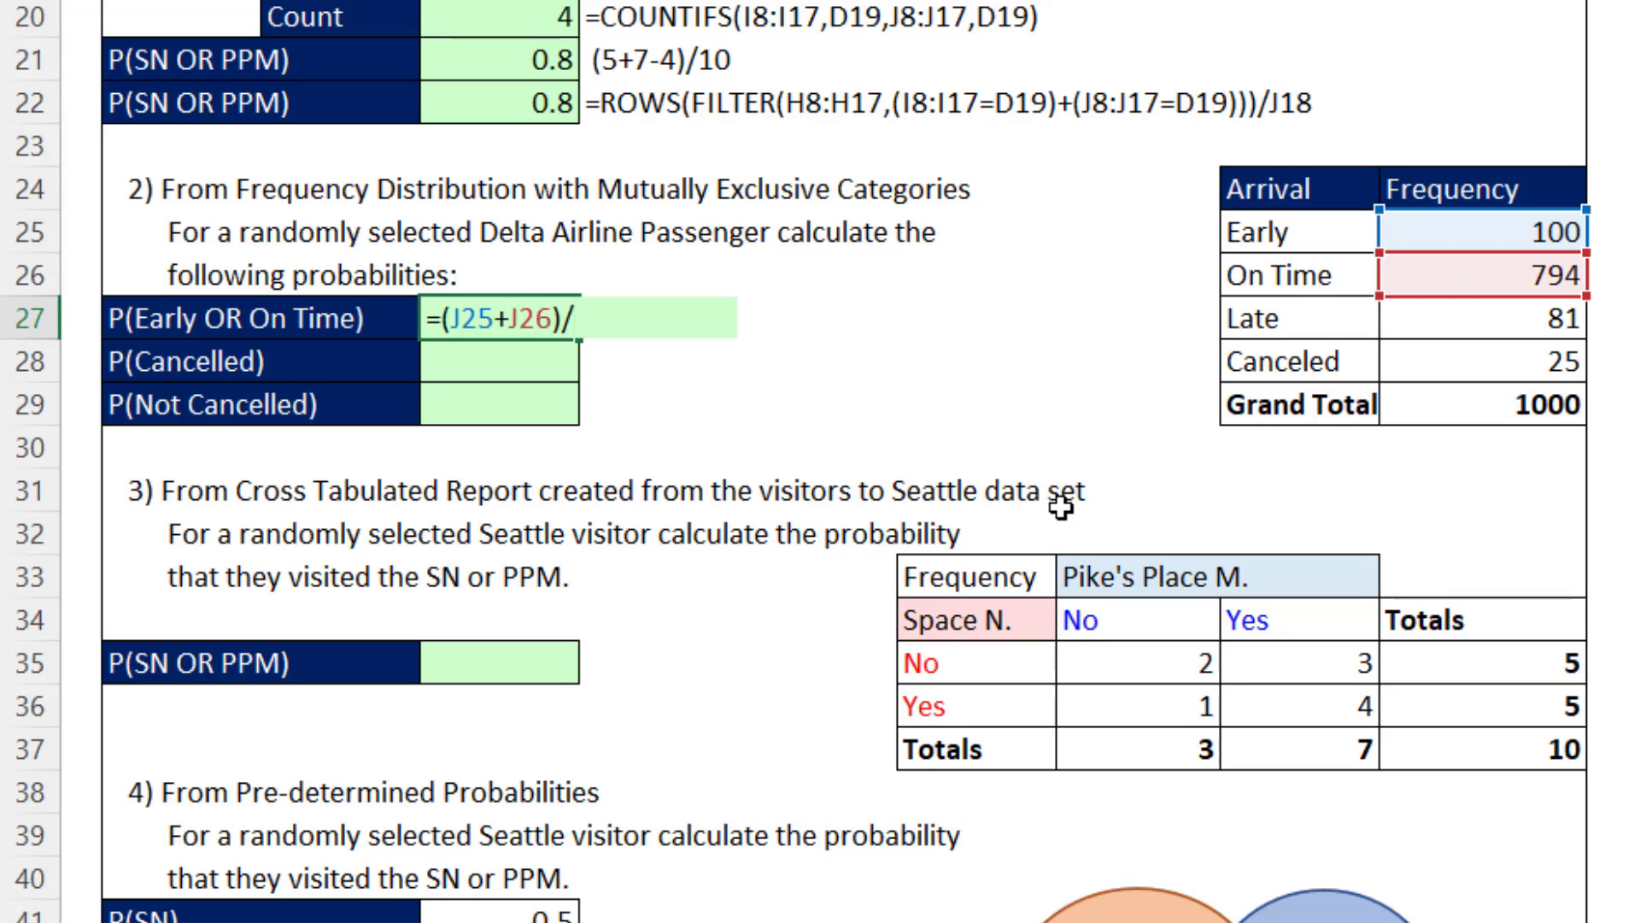
pyautogui.click(1485, 408)
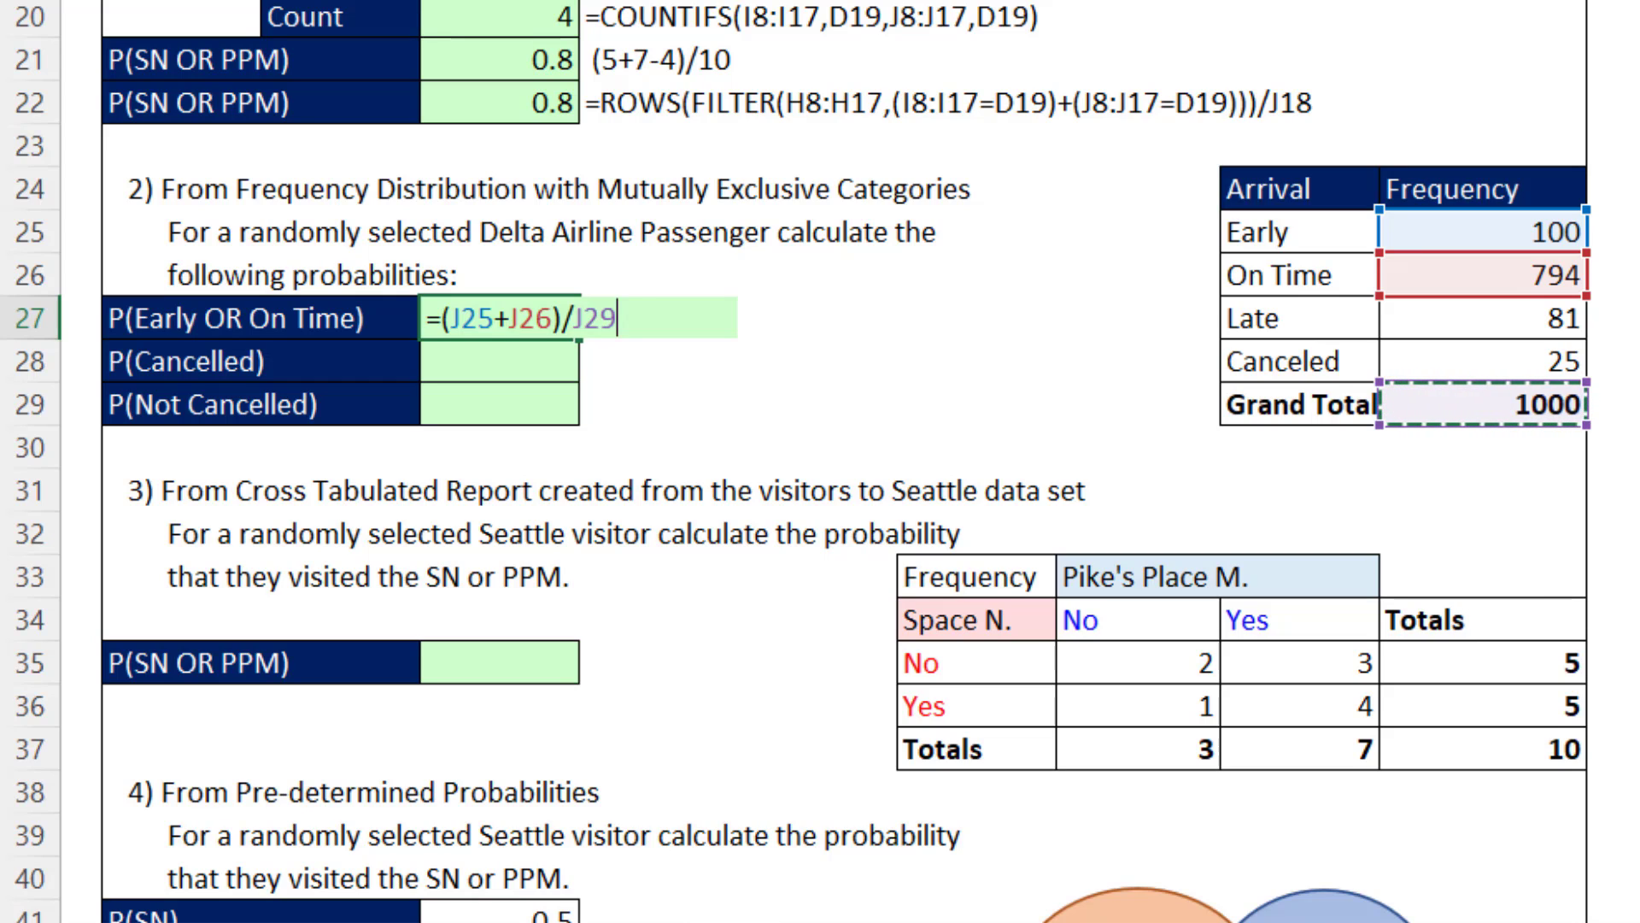
pyautogui.press('Return')
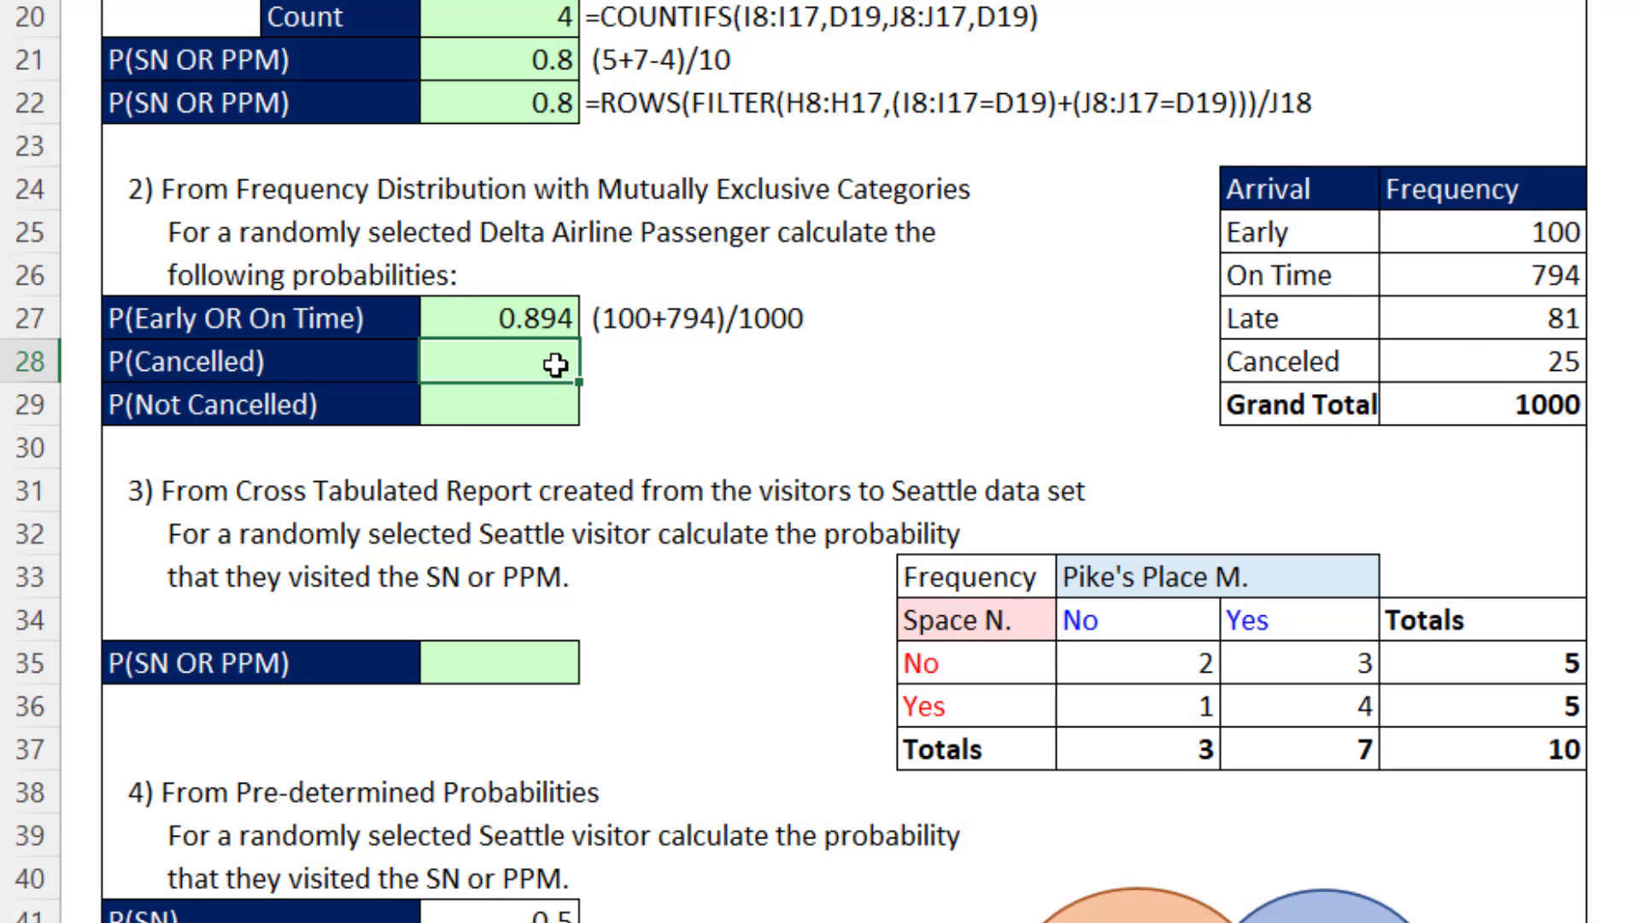
# Step: Calculate the probability of a cancelled flight in D28 by dividing the Canceled frequency by the grand total: =J28/J29
pyautogui.write('=')
pyautogui.click(1474, 369)
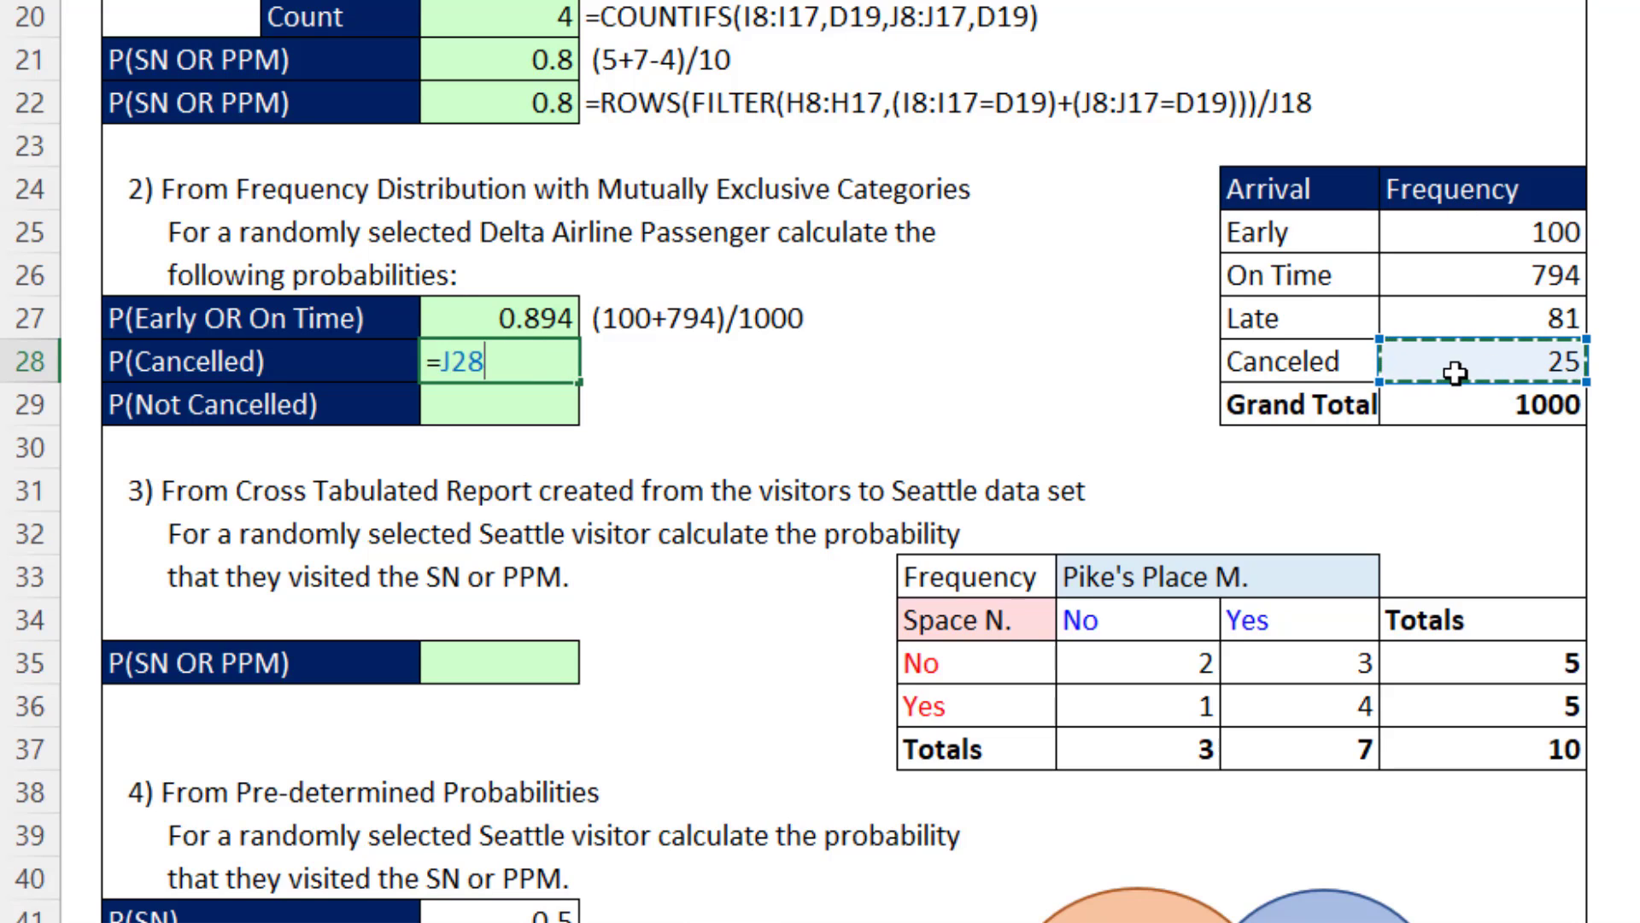
pyautogui.write('/')
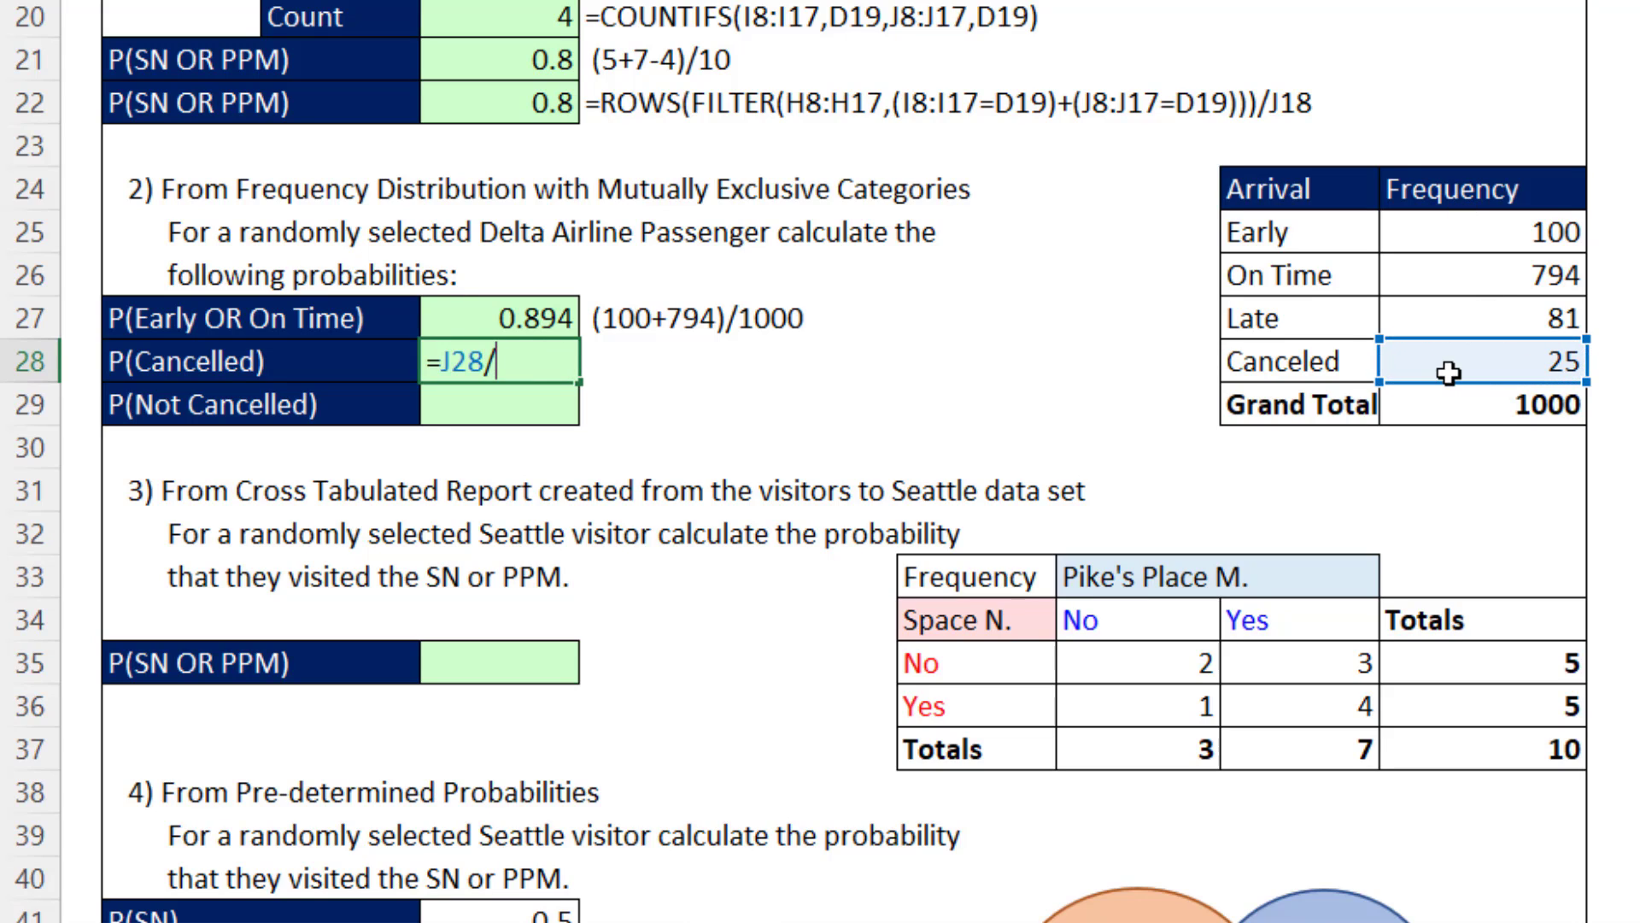
pyautogui.click(1491, 405)
pyautogui.press('Return')
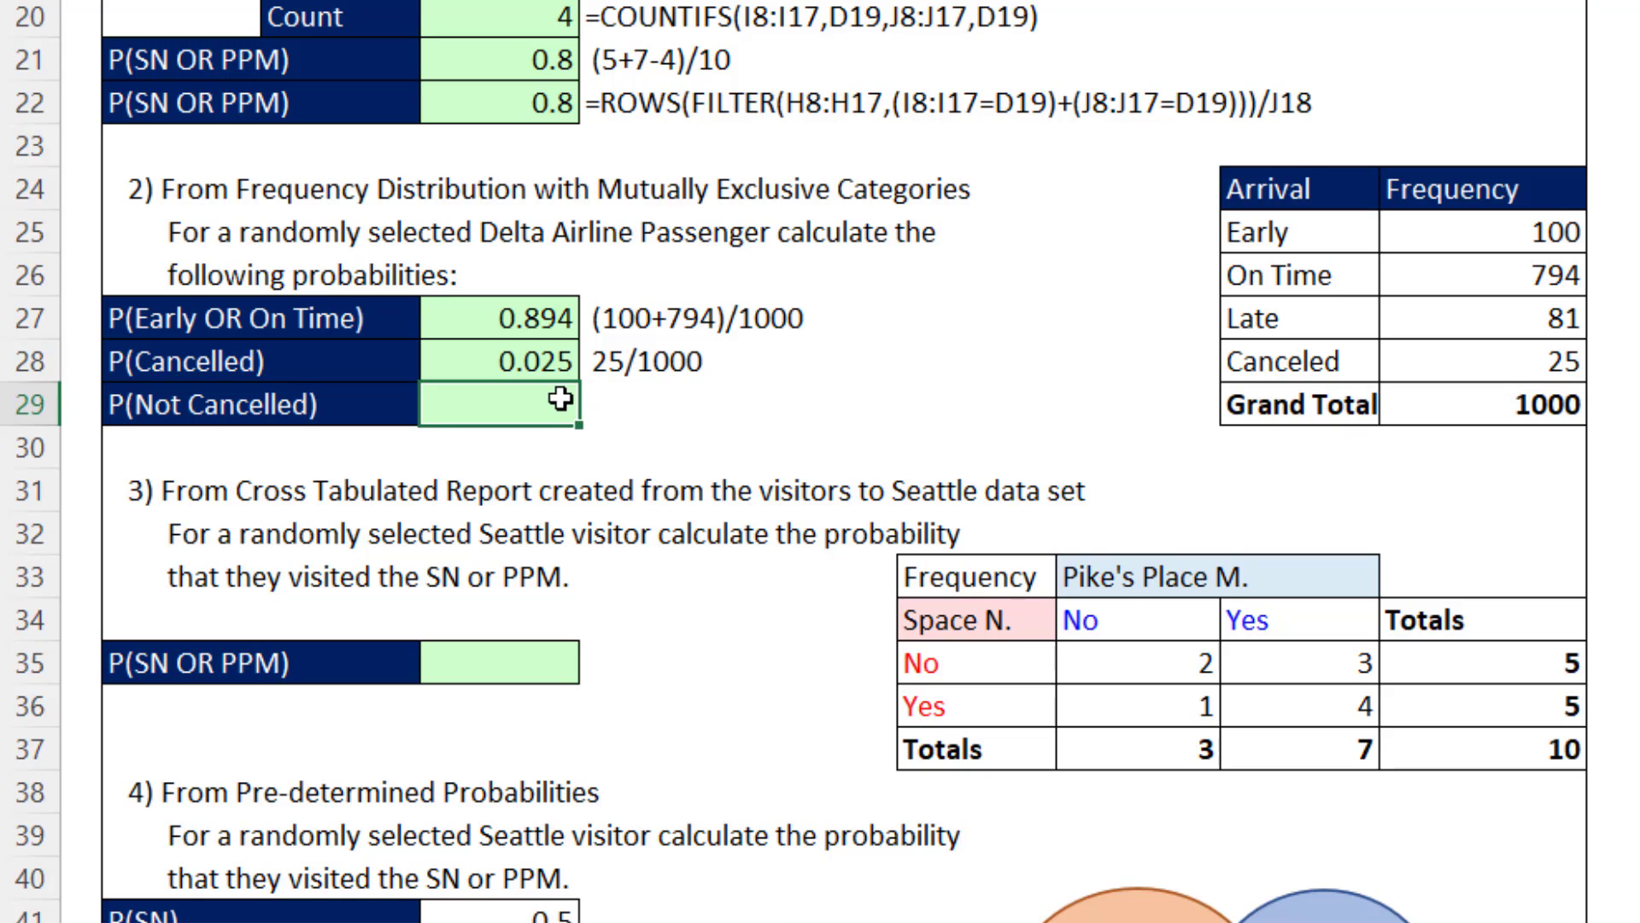
# Step: Calculate the probability of a flight not being cancelled in D29 as the complement, =1-D28
pyautogui.write('=1')
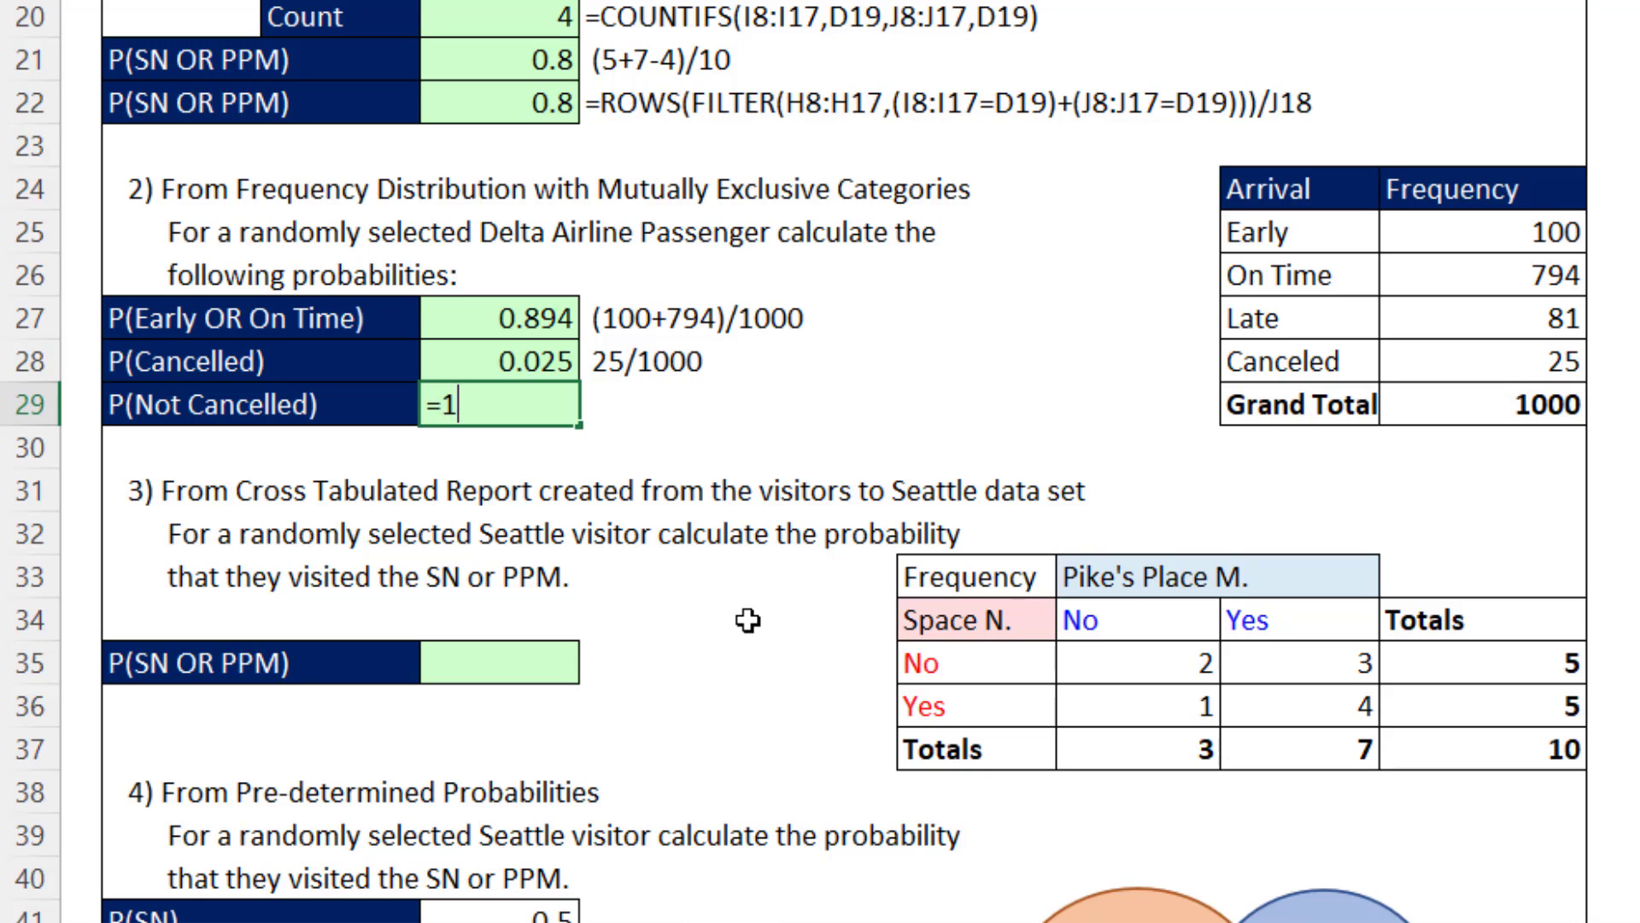
pyautogui.write('-')
pyautogui.click(458, 357)
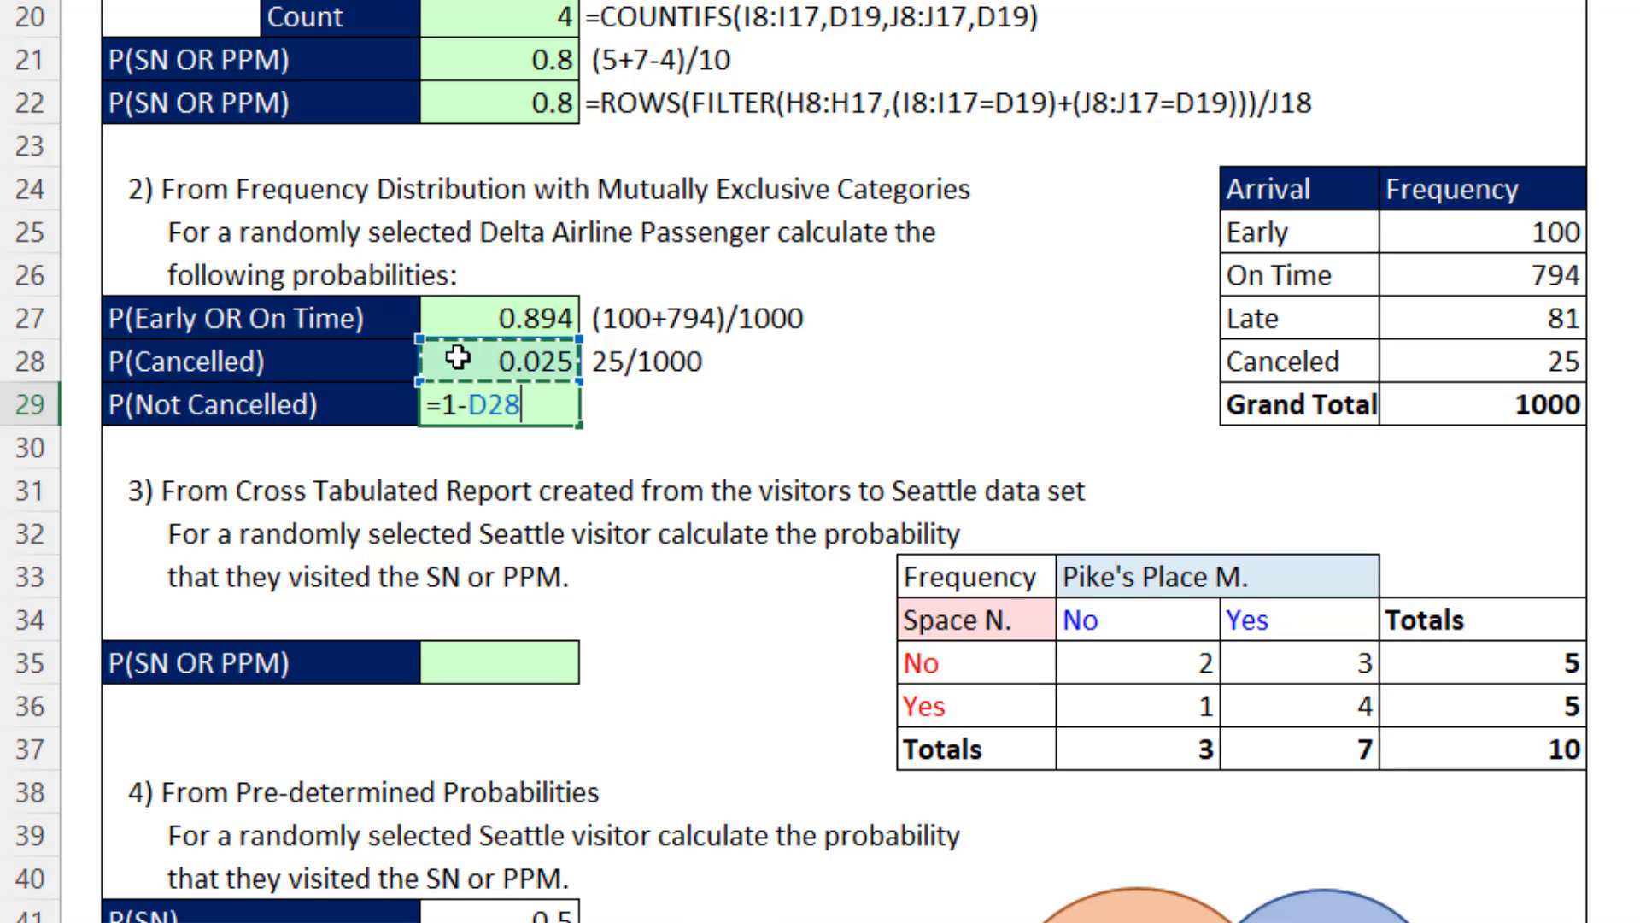
pyautogui.press('Return')
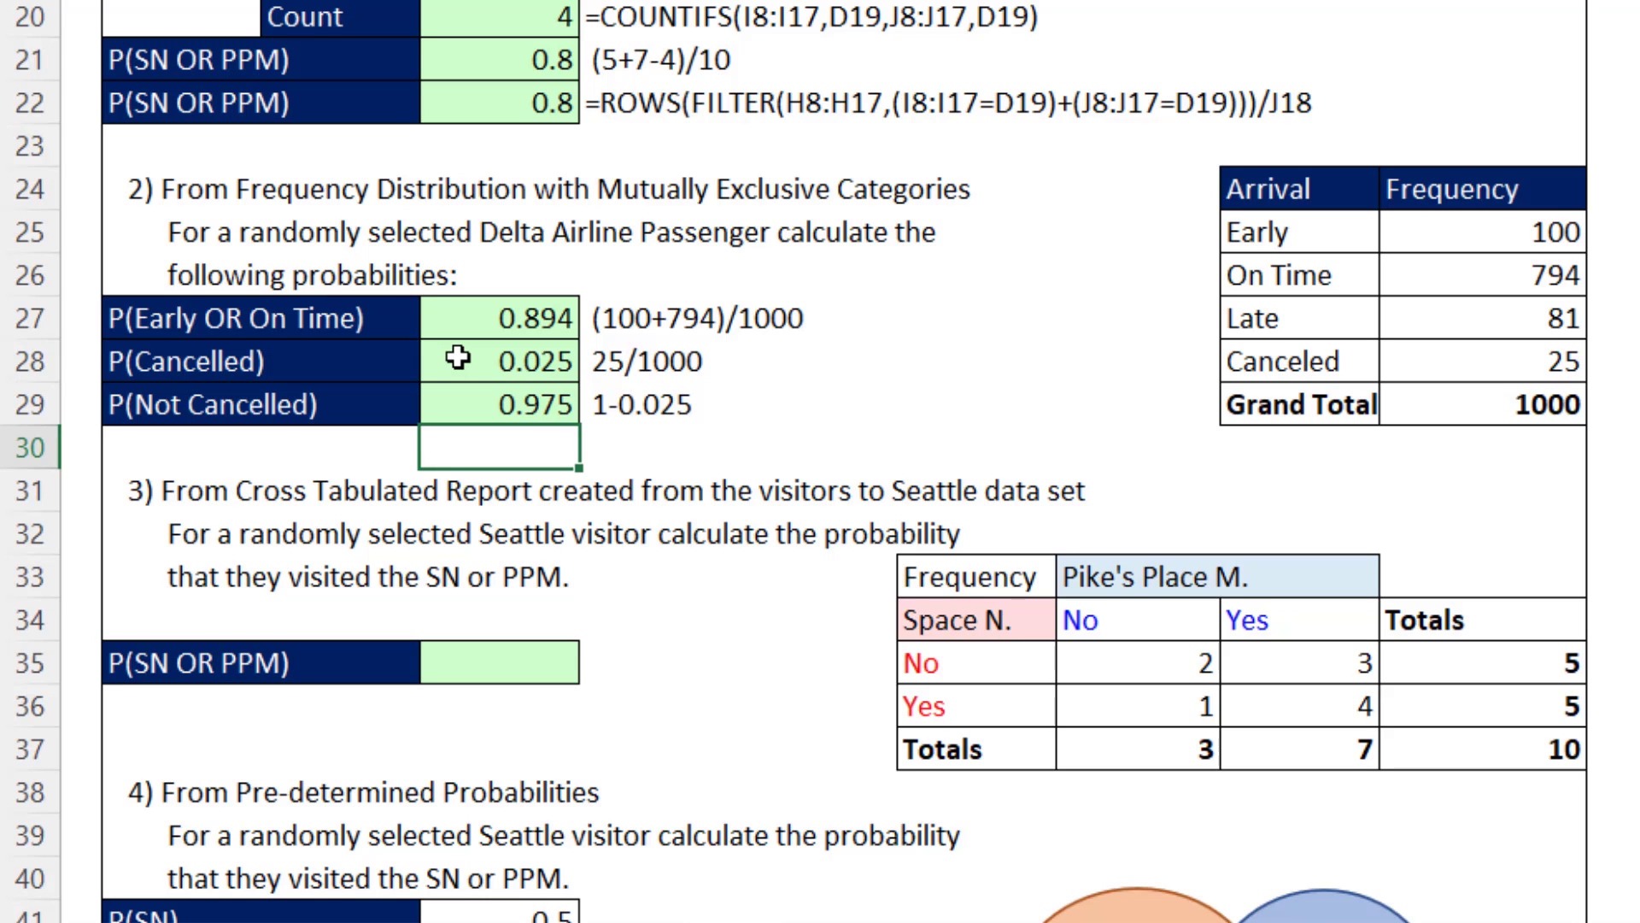
pyautogui.scroll(-3, 458, 357)
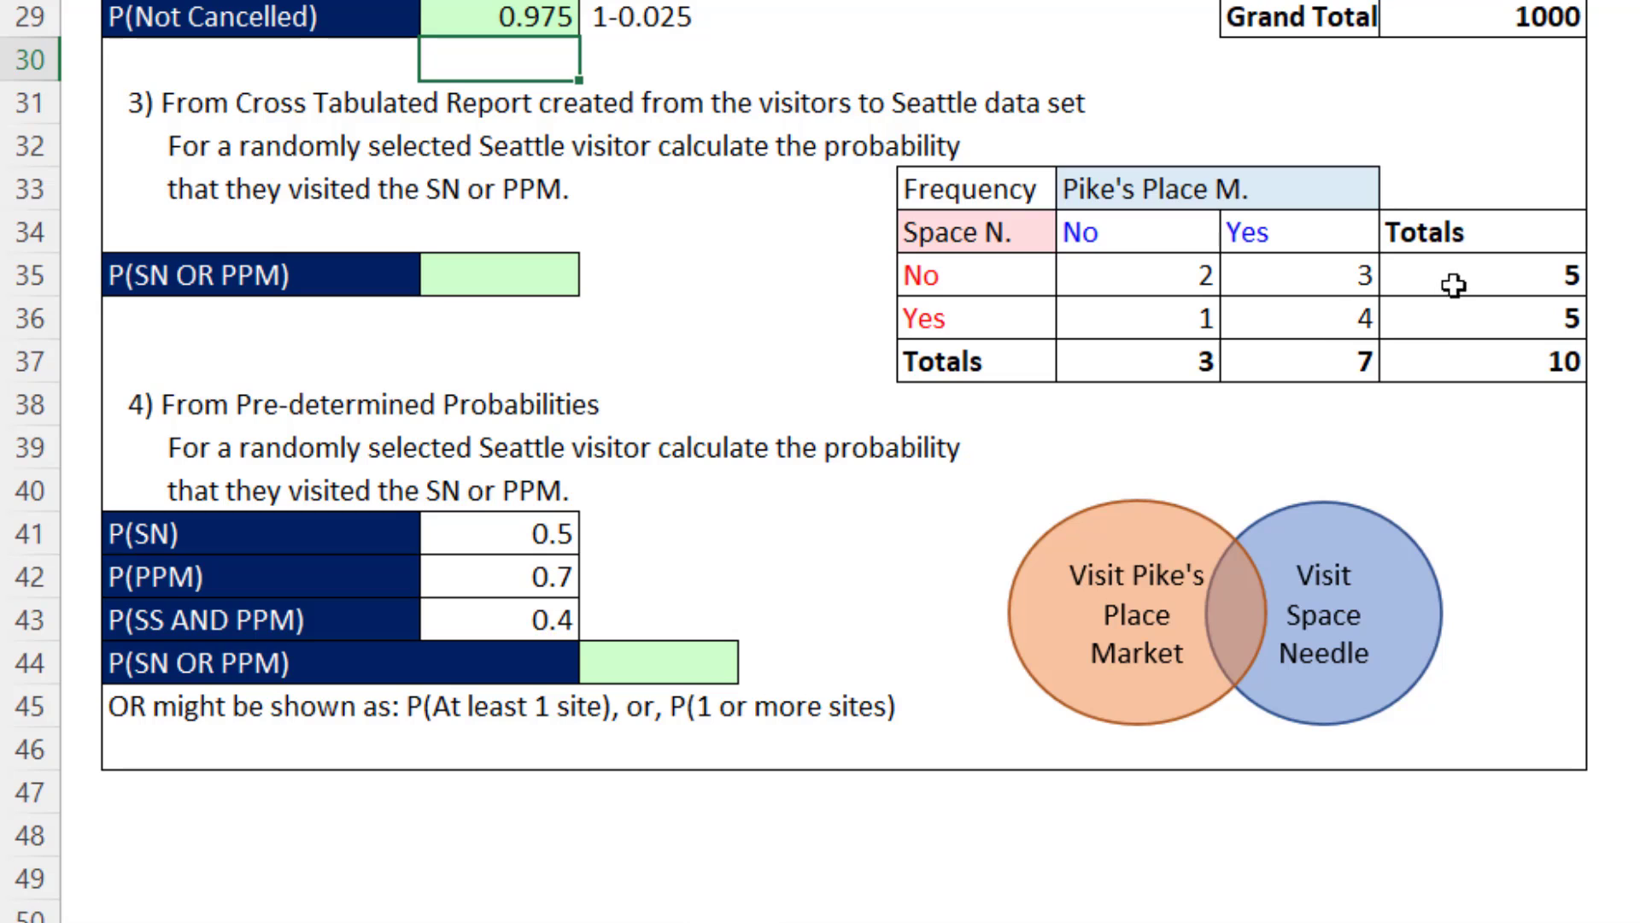
# Step: Examine the row totals, column totals and joint frequencies in the Space Needle and Pike's Place Market cross-tabulated report
pyautogui.moveTo(1457, 282); pyautogui.dragTo(1572, 322)
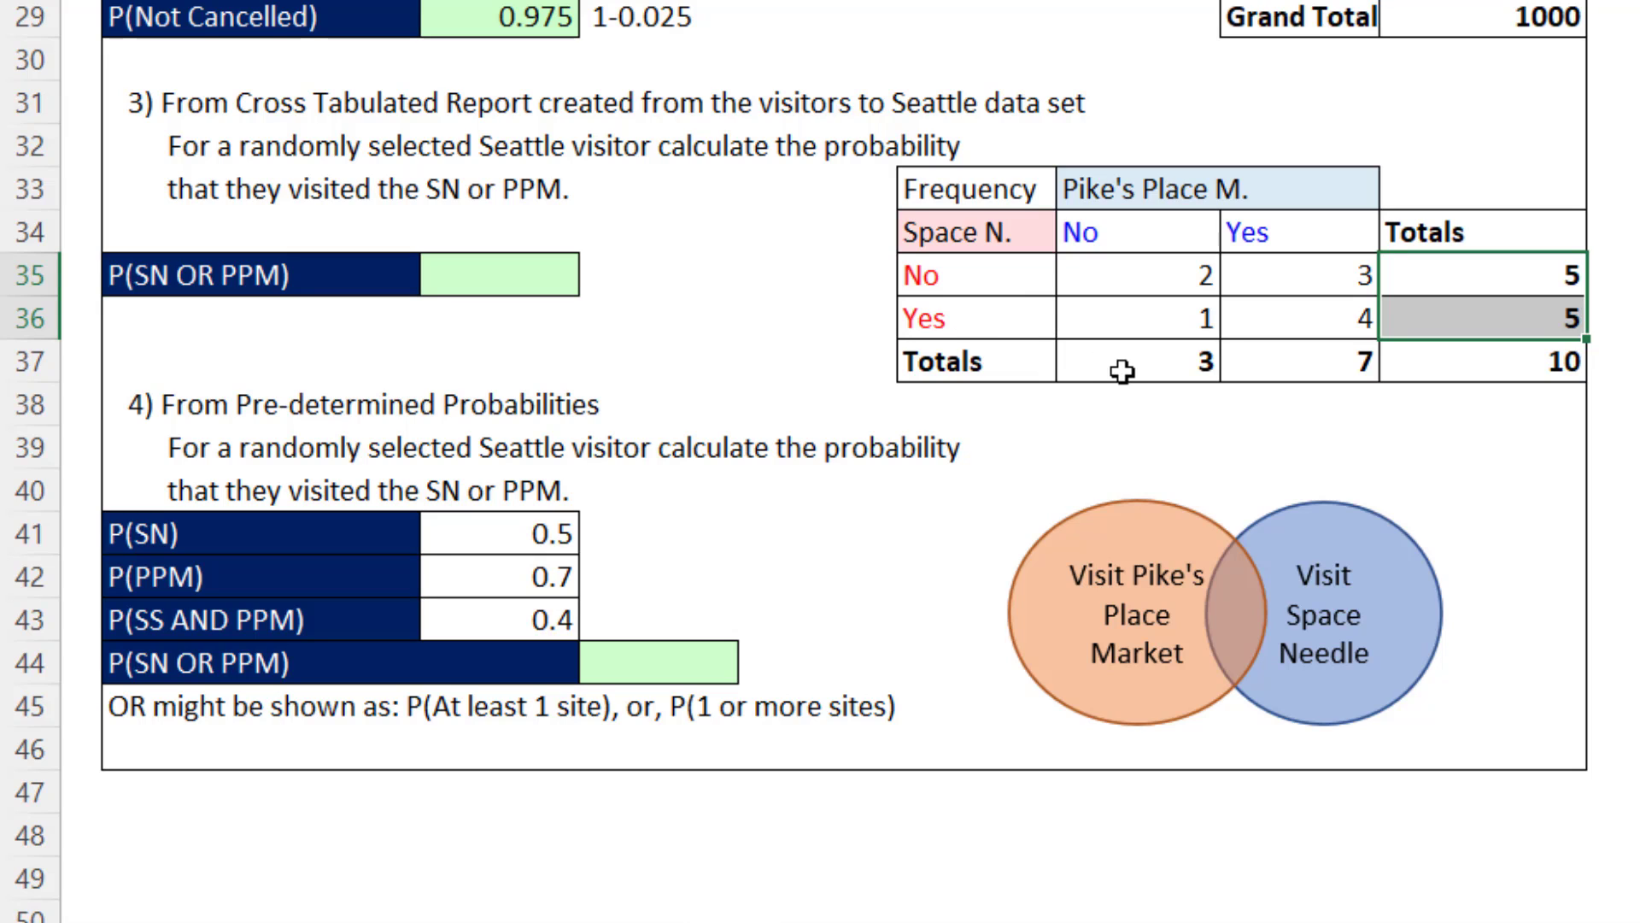
pyautogui.moveTo(1119, 367); pyautogui.dragTo(1261, 374)
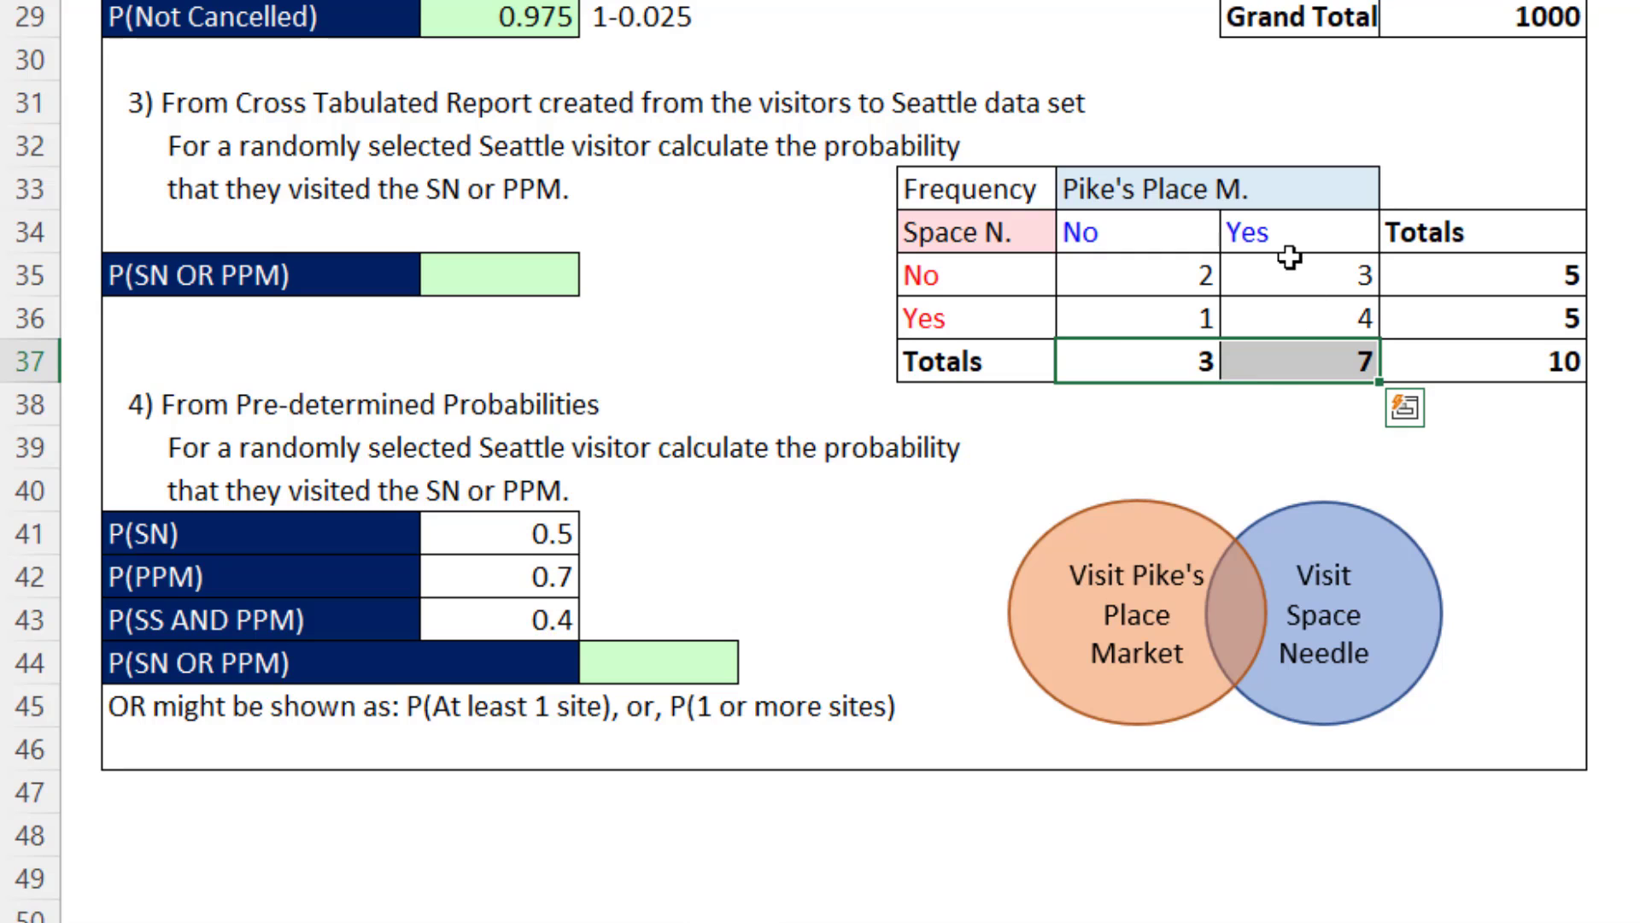
pyautogui.click(972, 318)
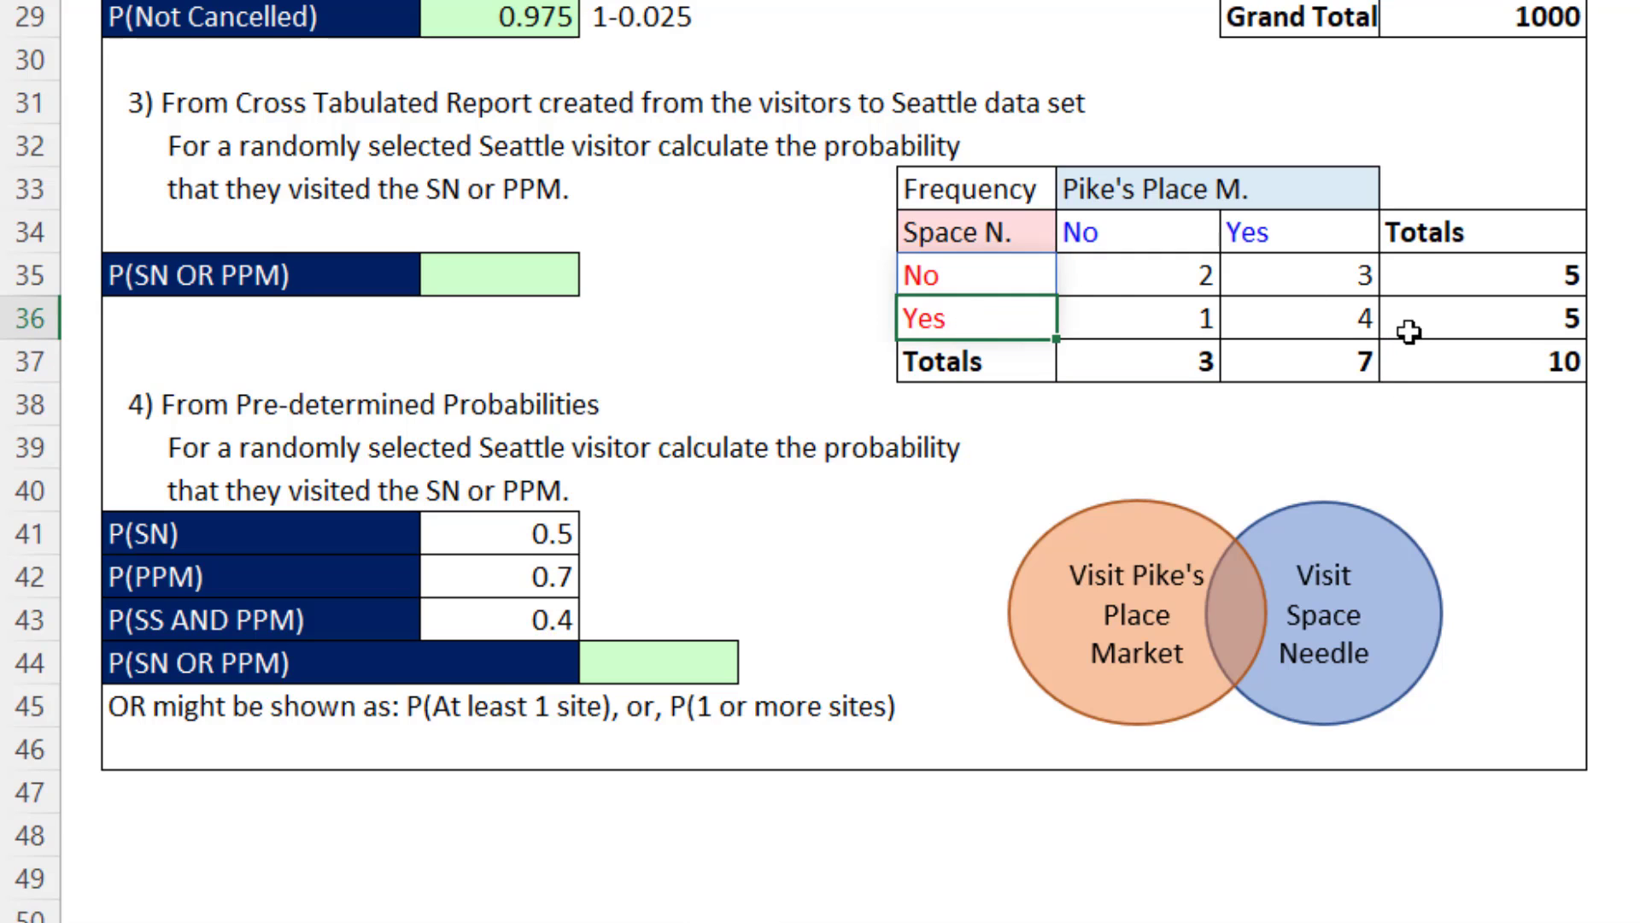
pyautogui.click(1472, 335)
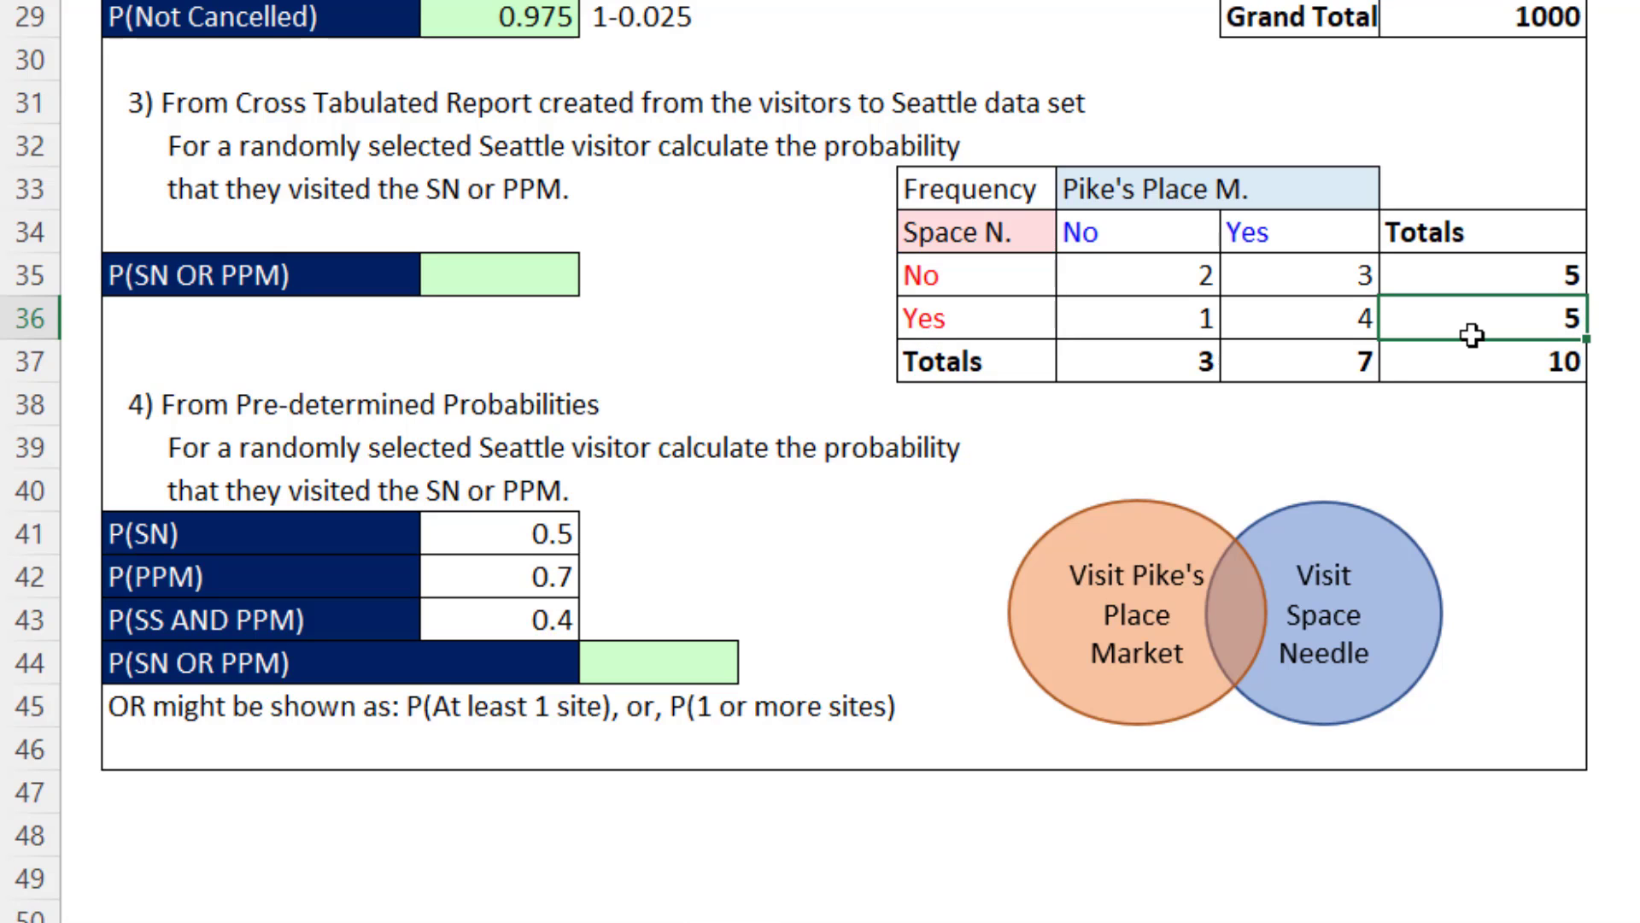
pyautogui.click(1339, 370)
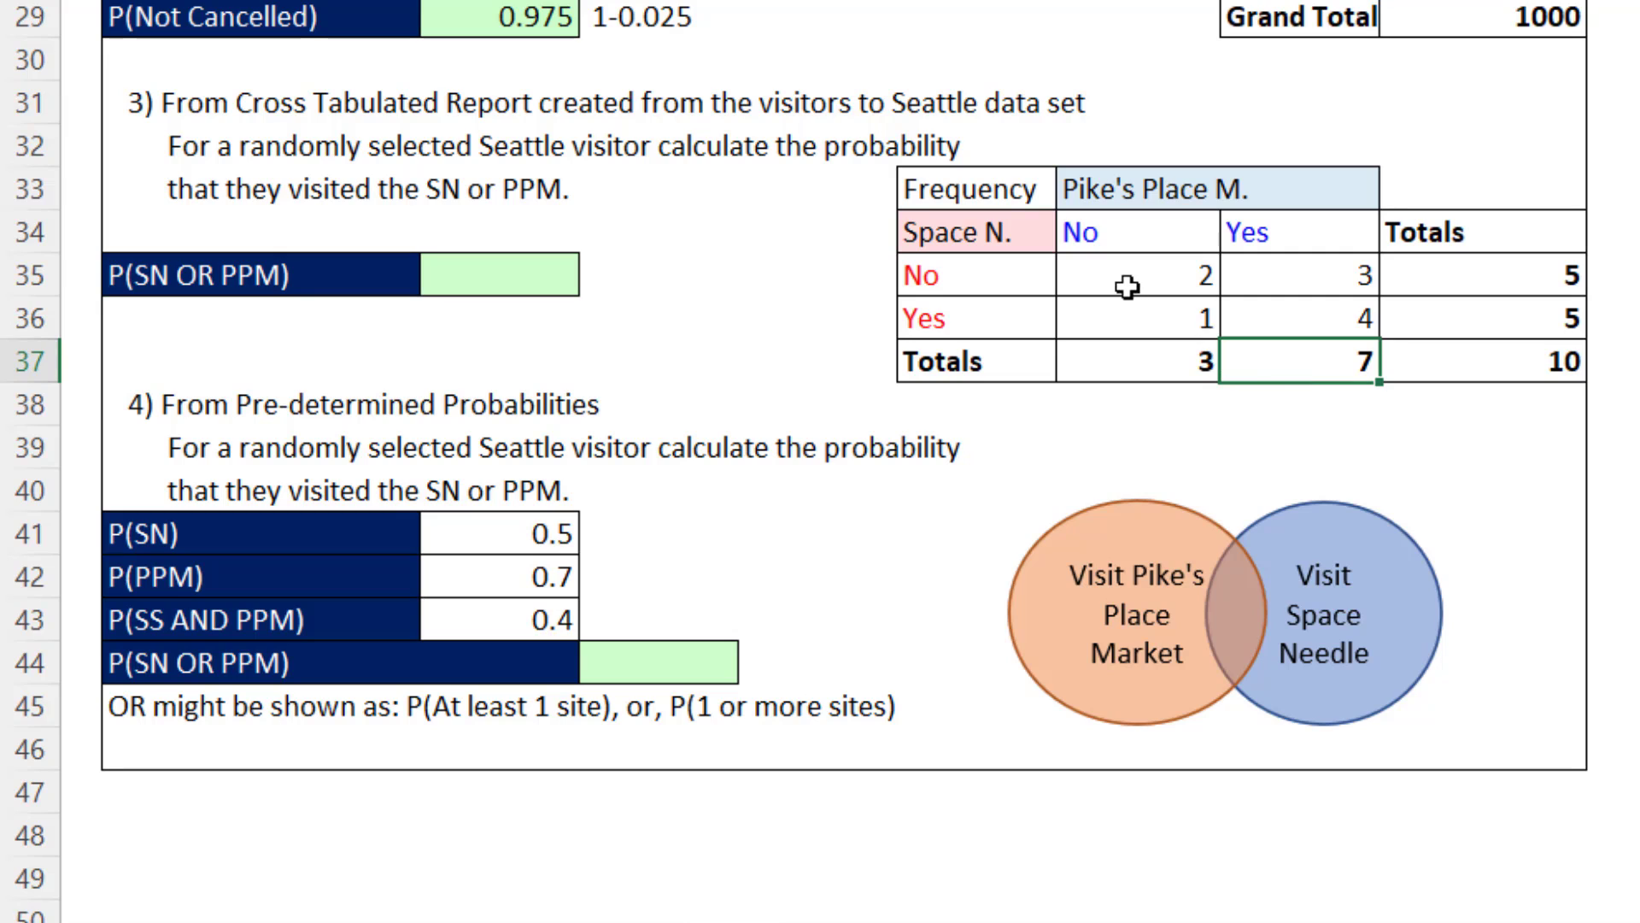
pyautogui.moveTo(1132, 282); pyautogui.dragTo(1283, 315)
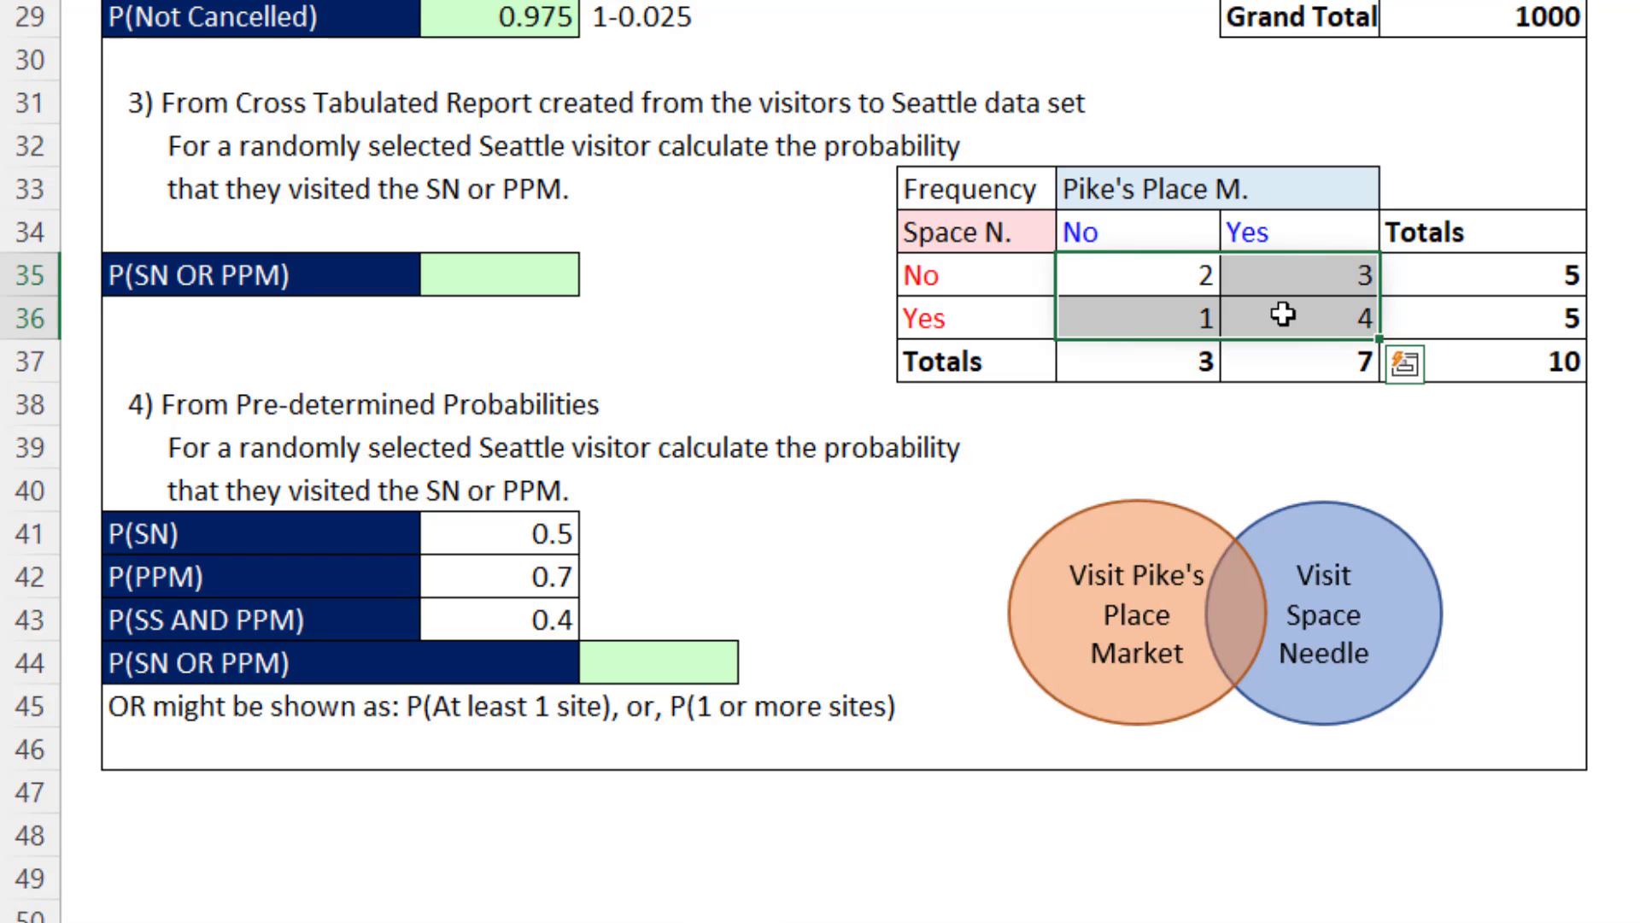
pyautogui.click(1284, 314)
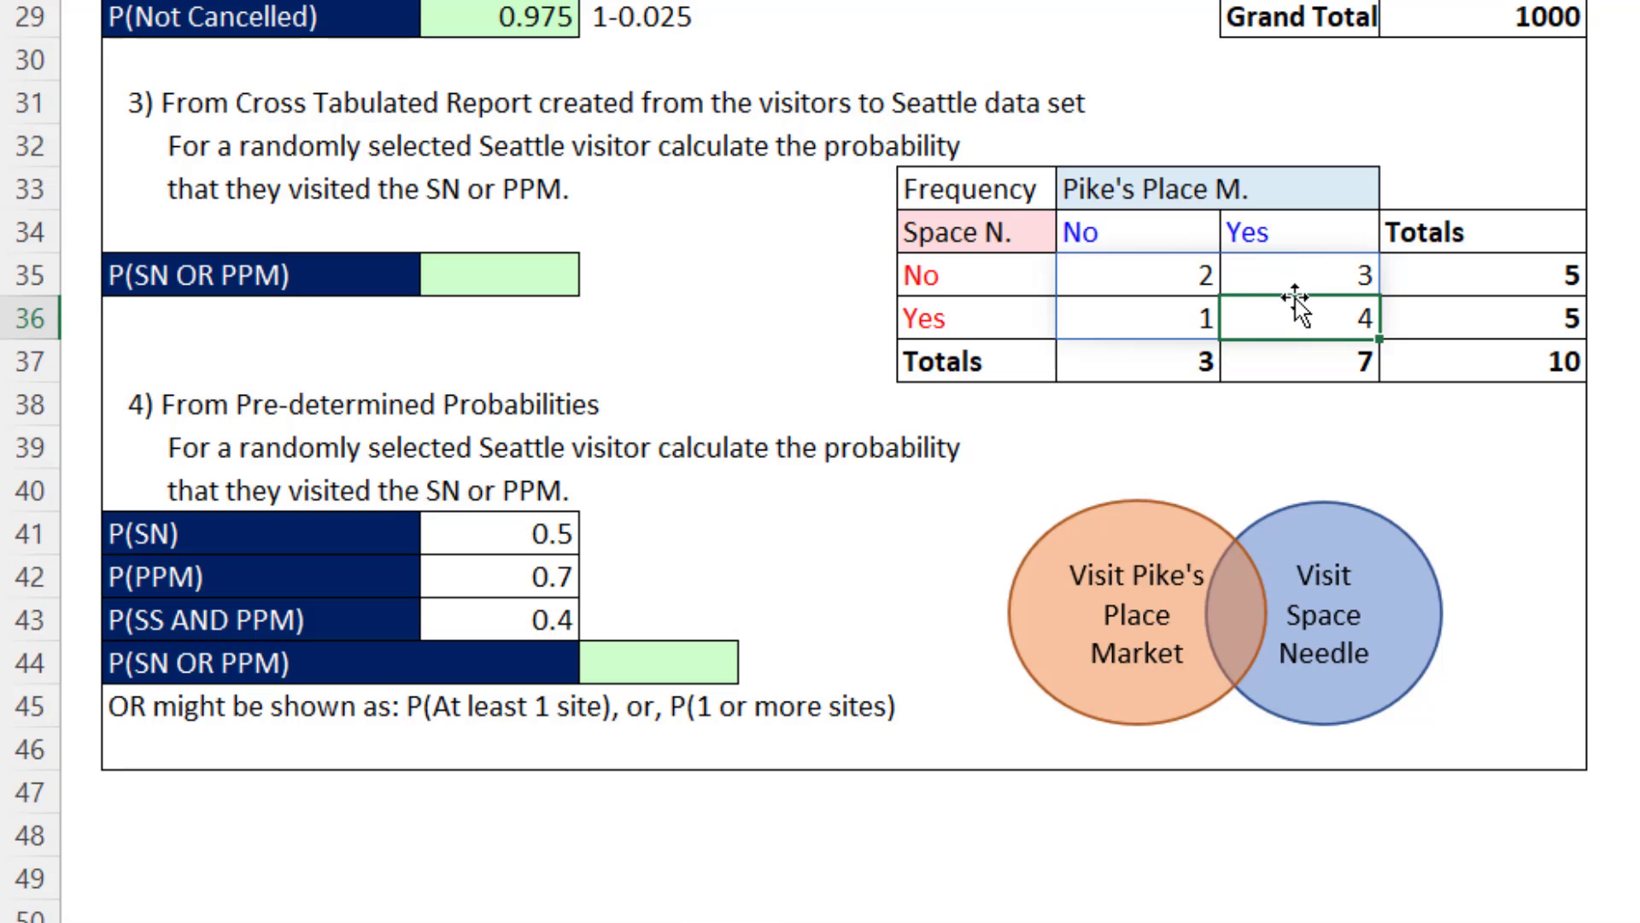
# Step: Calculate P(SN OR PPM) from the cross-tabulated report in D35 with the formula =(J36+I37-I36)/J37
pyautogui.click(512, 274)
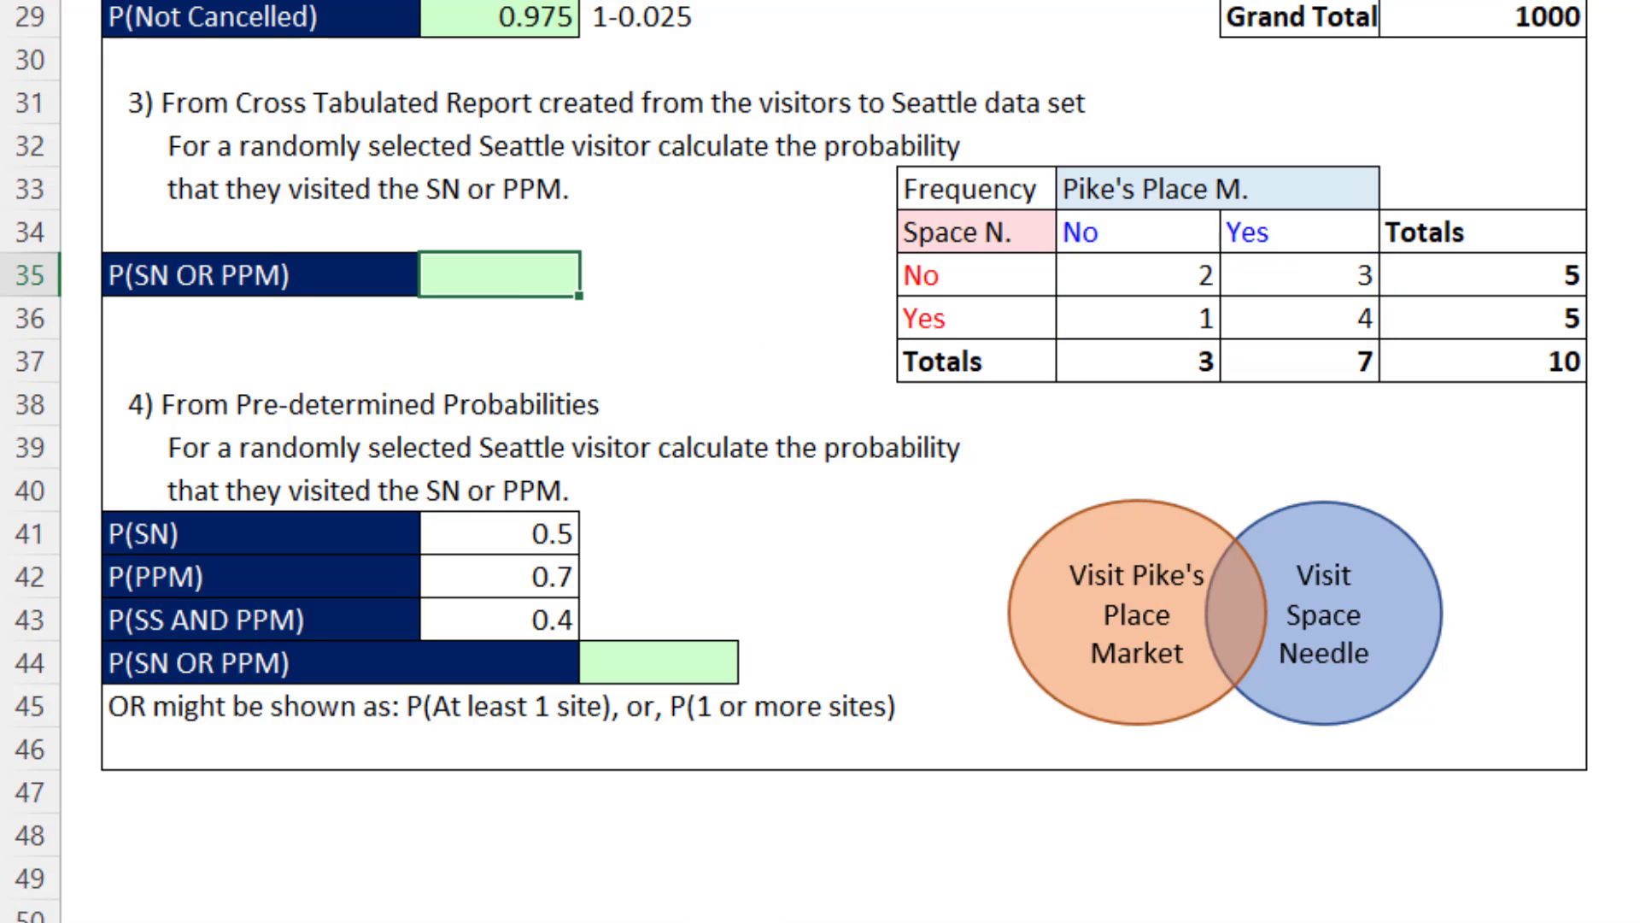
pyautogui.write('=(')
pyautogui.click(1545, 318)
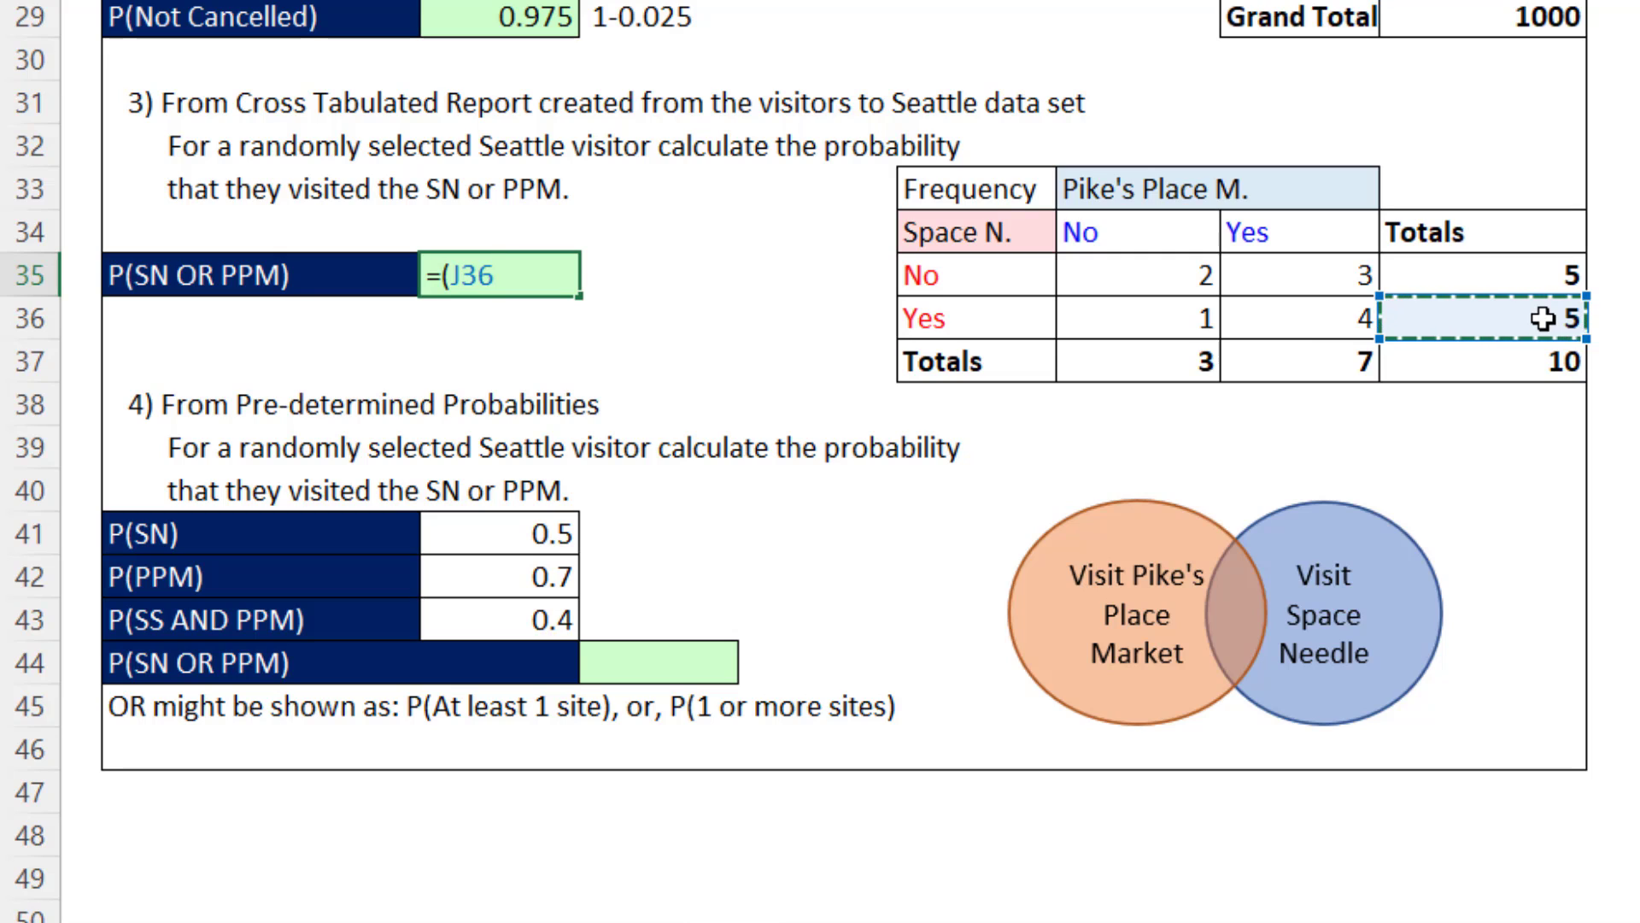
pyautogui.write('+')
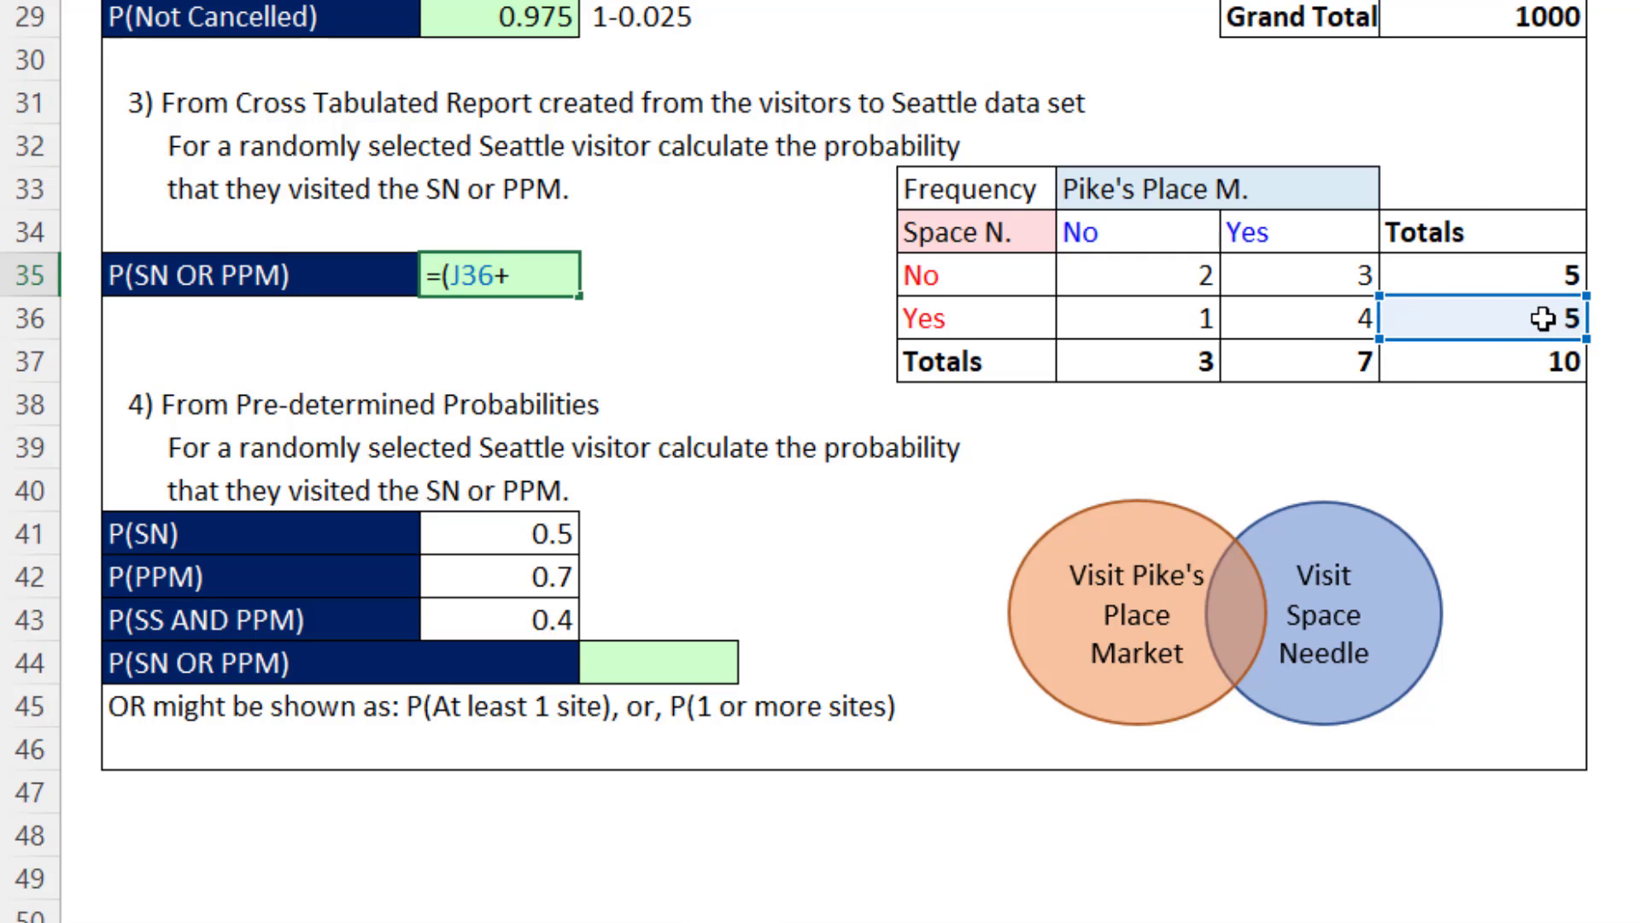
pyautogui.click(1322, 360)
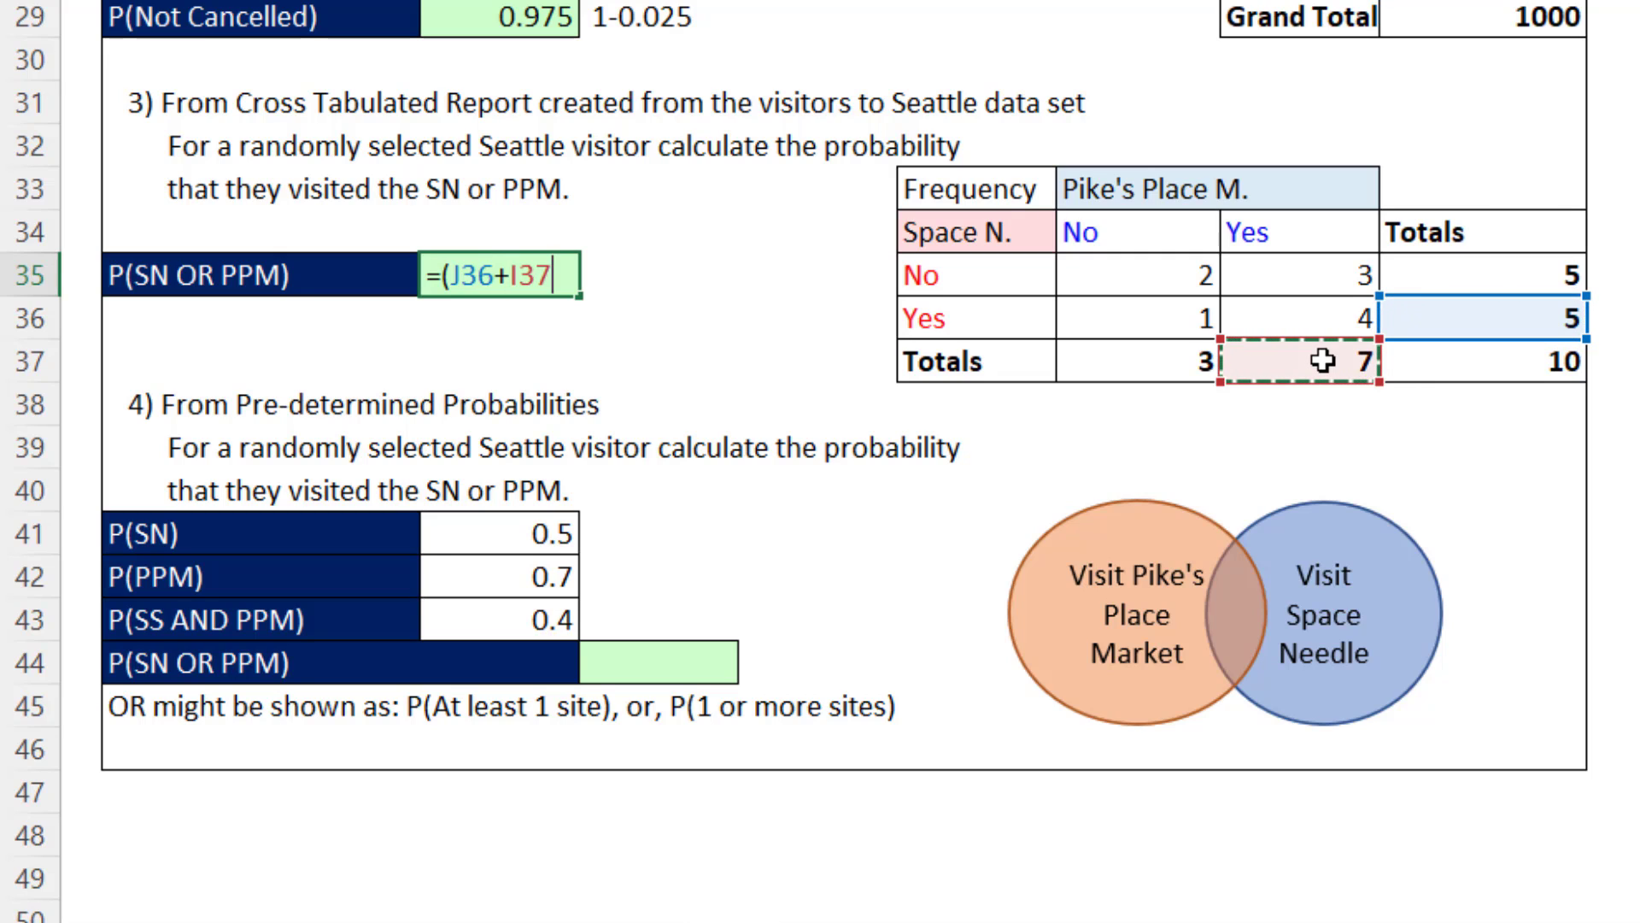
pyautogui.write('-')
pyautogui.click(1273, 318)
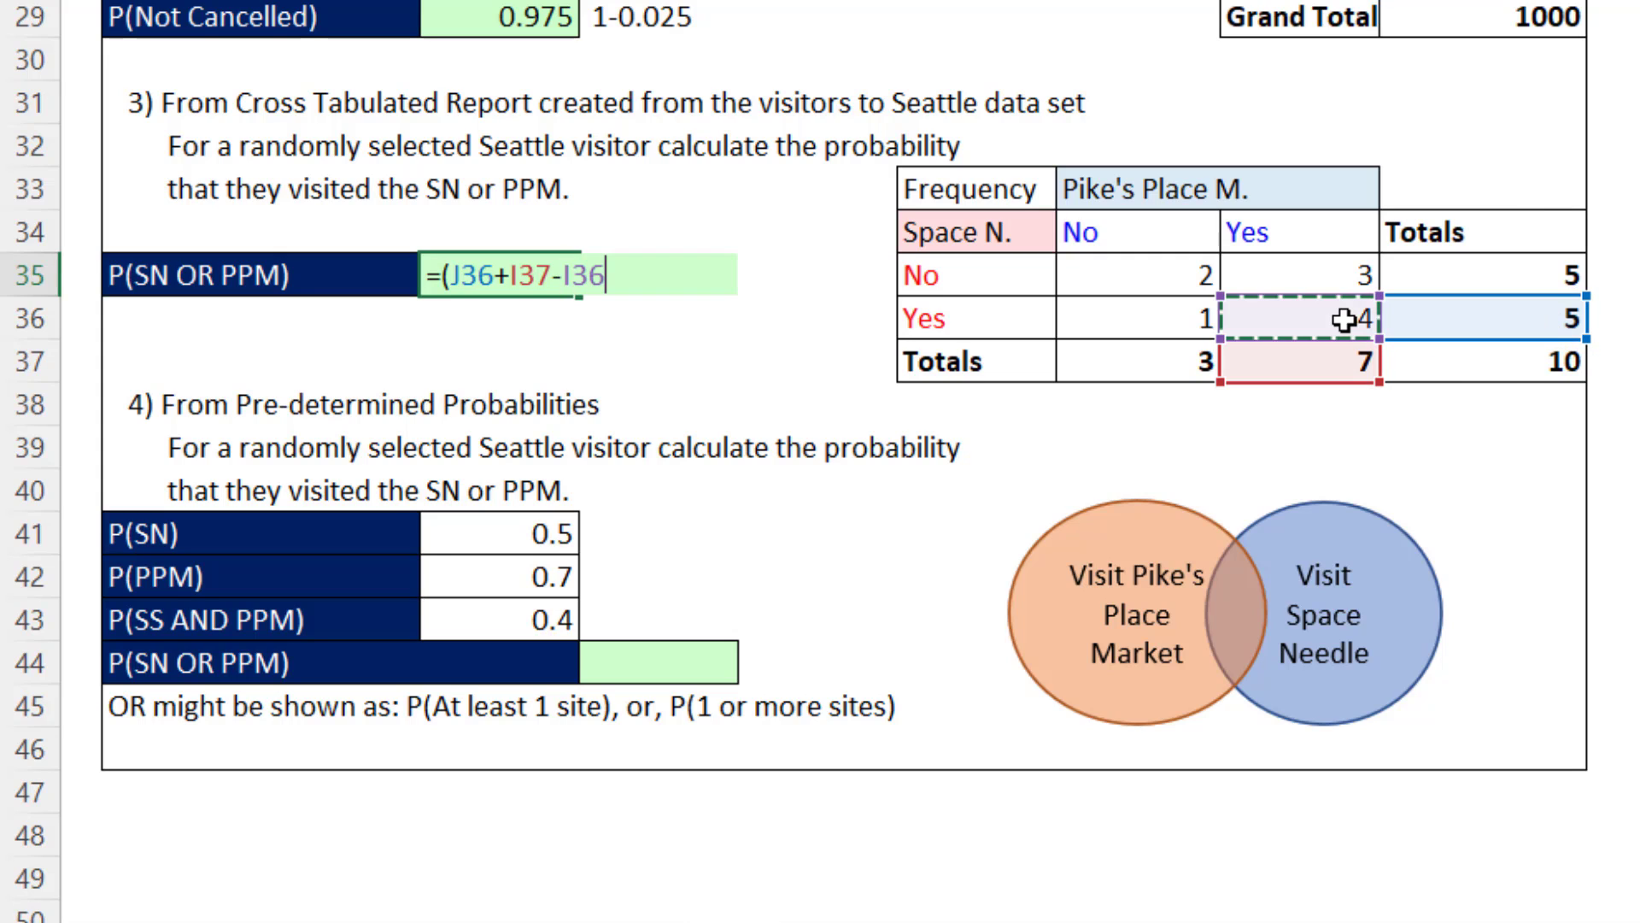
pyautogui.write(')')
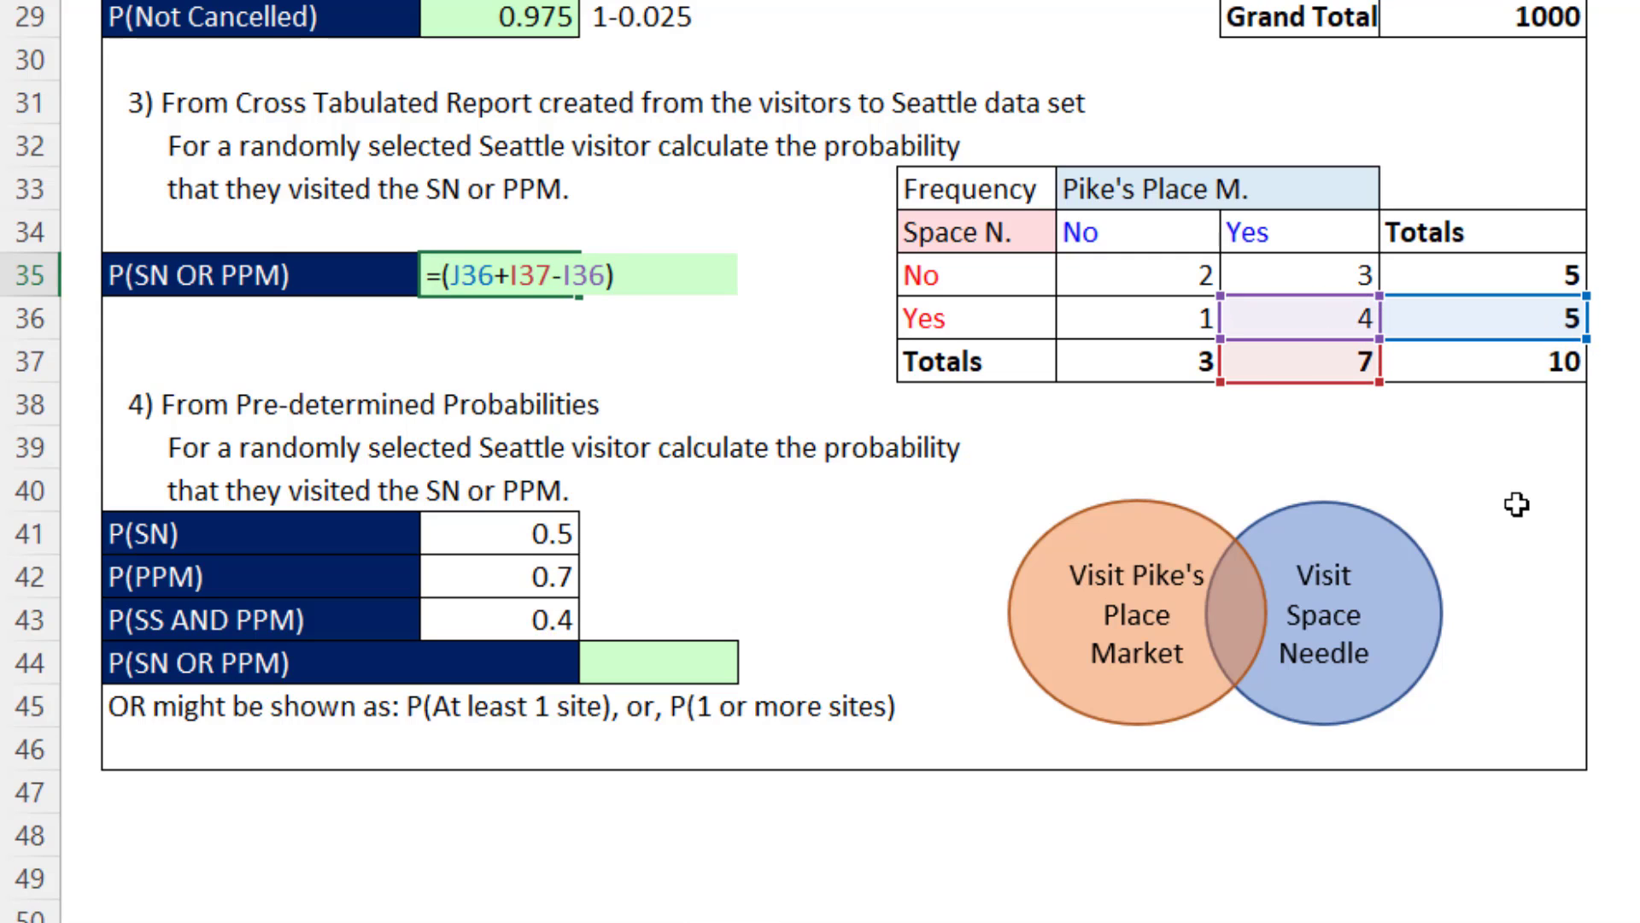
pyautogui.write('/')
pyautogui.click(1497, 361)
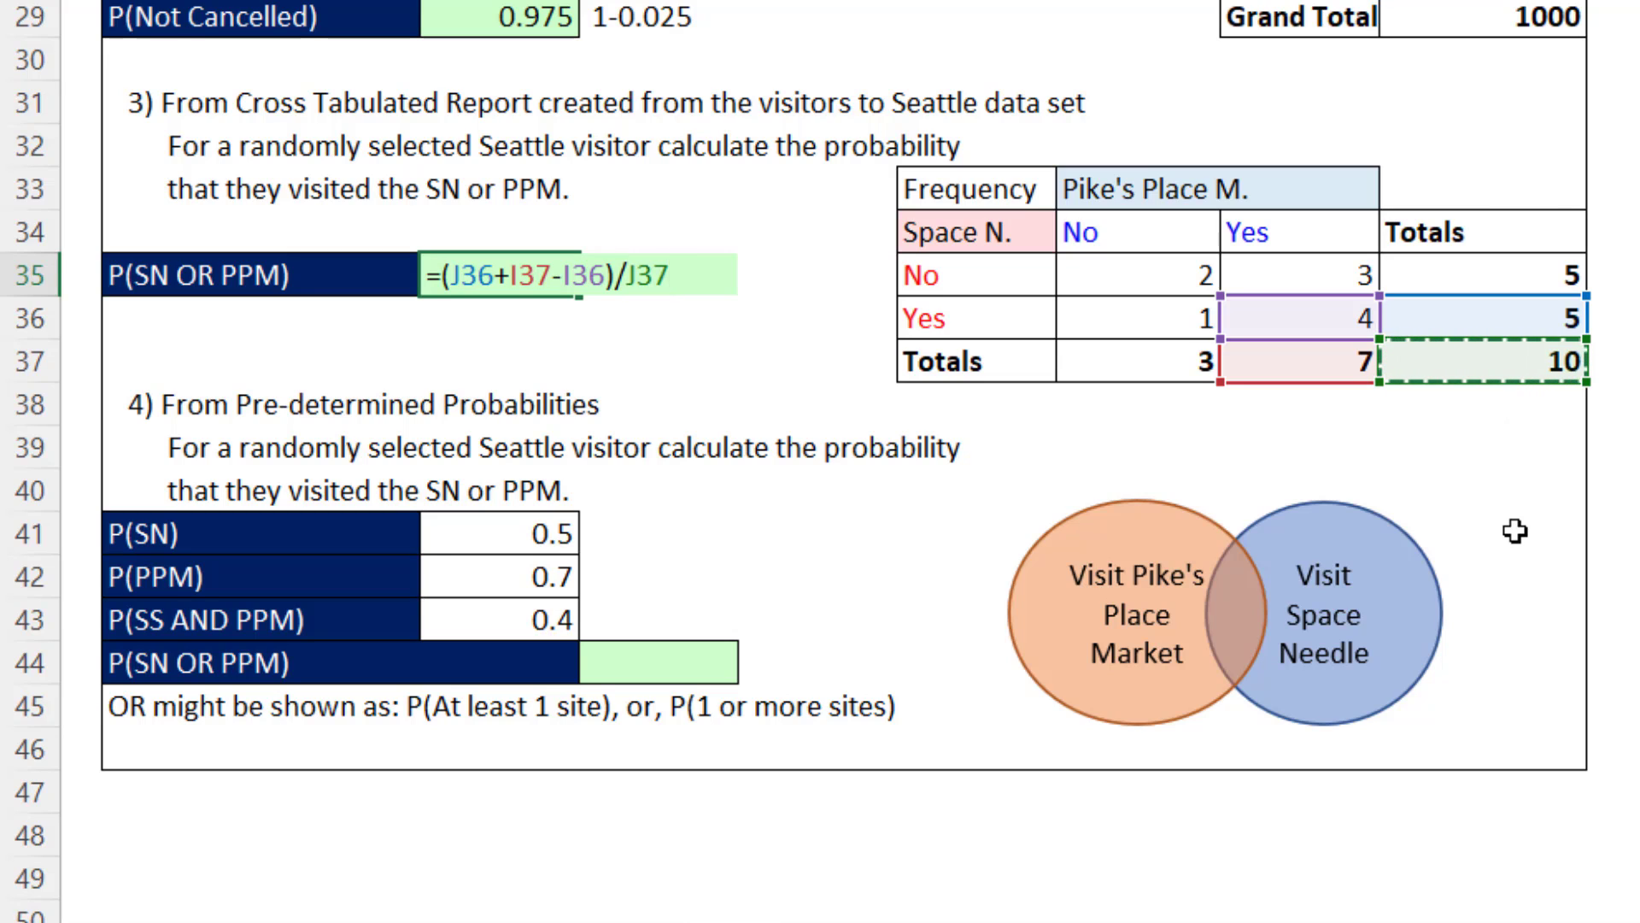
pyautogui.press('Return')
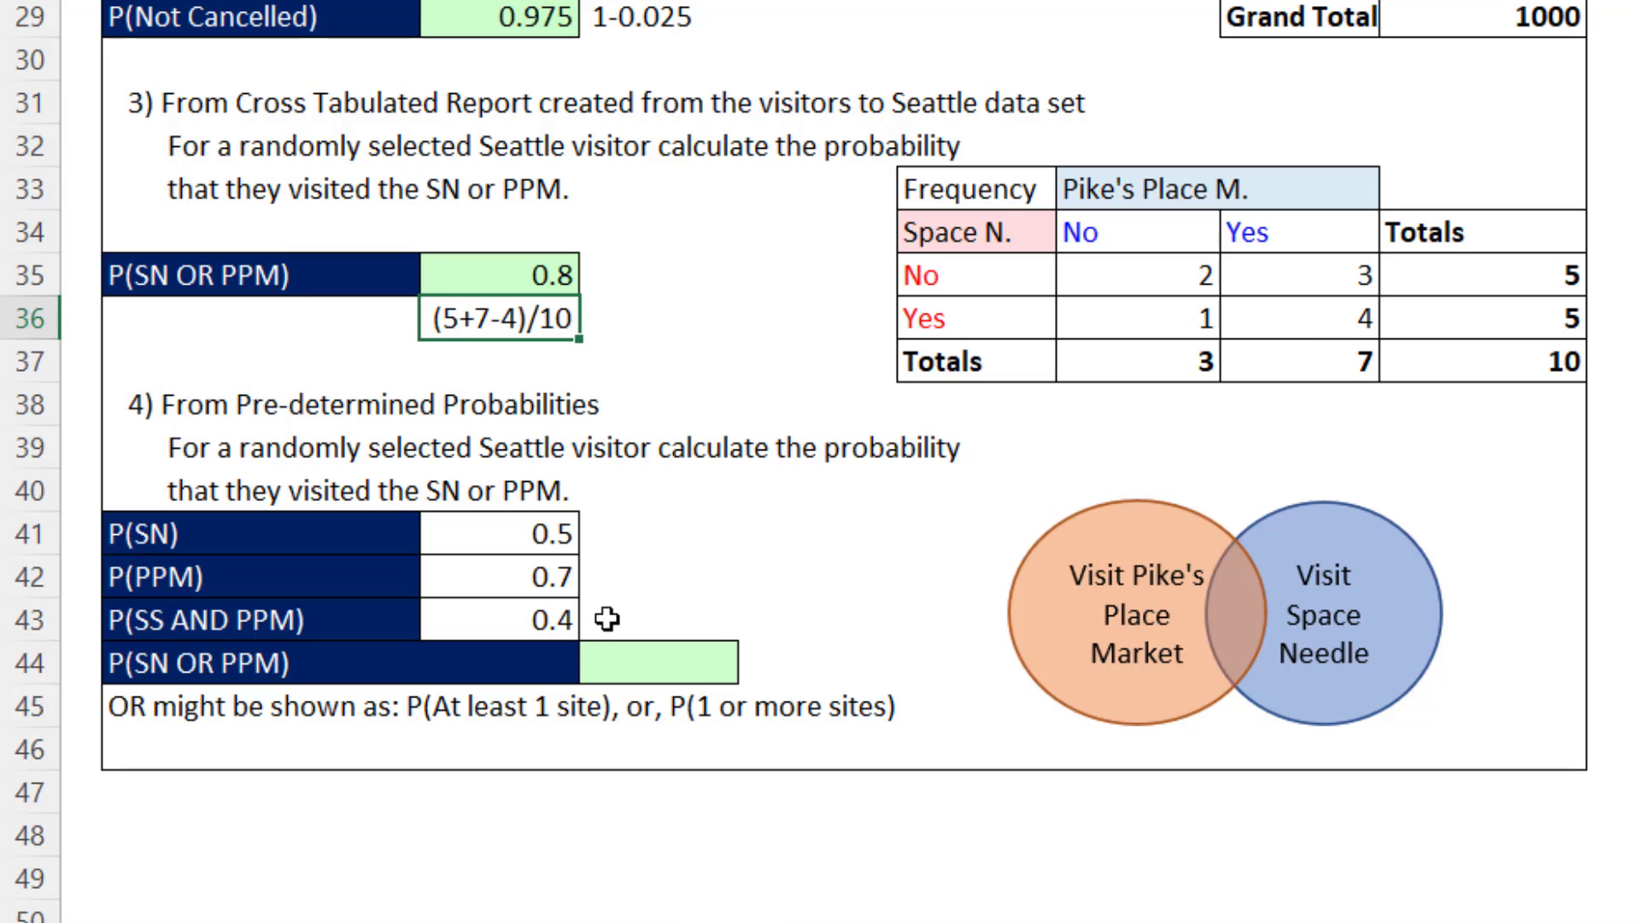
# Step: Calculate P(SN OR PPM) from the pre-determined probabilities in E44 with the addition law formula =D41+D42-D43
pyautogui.click(543, 621)
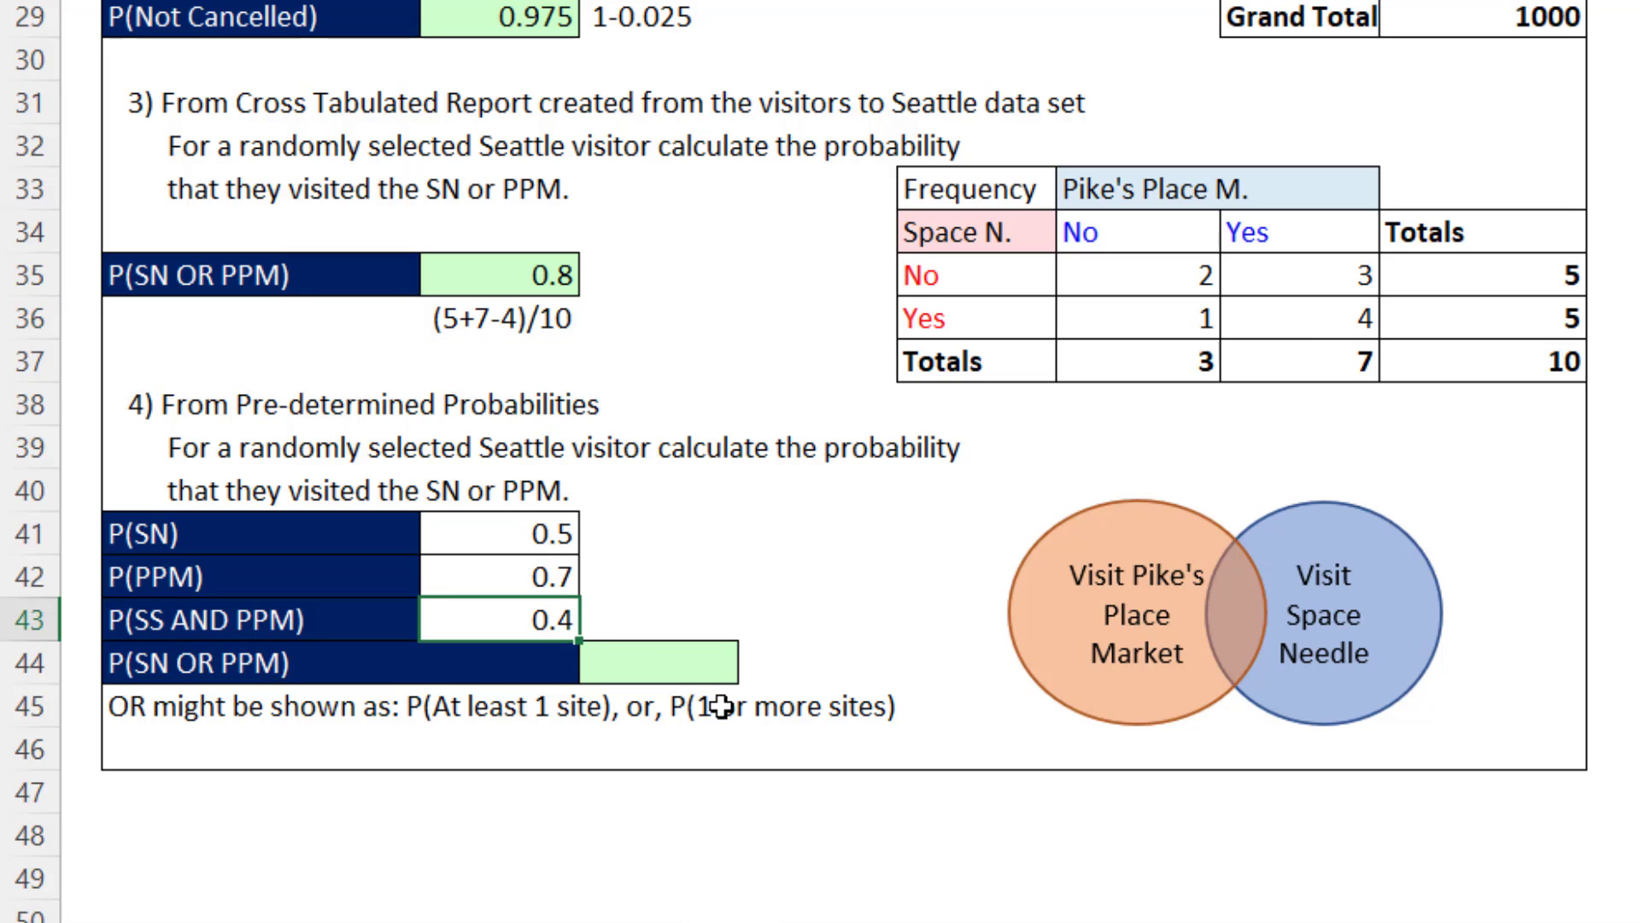
pyautogui.click(660, 663)
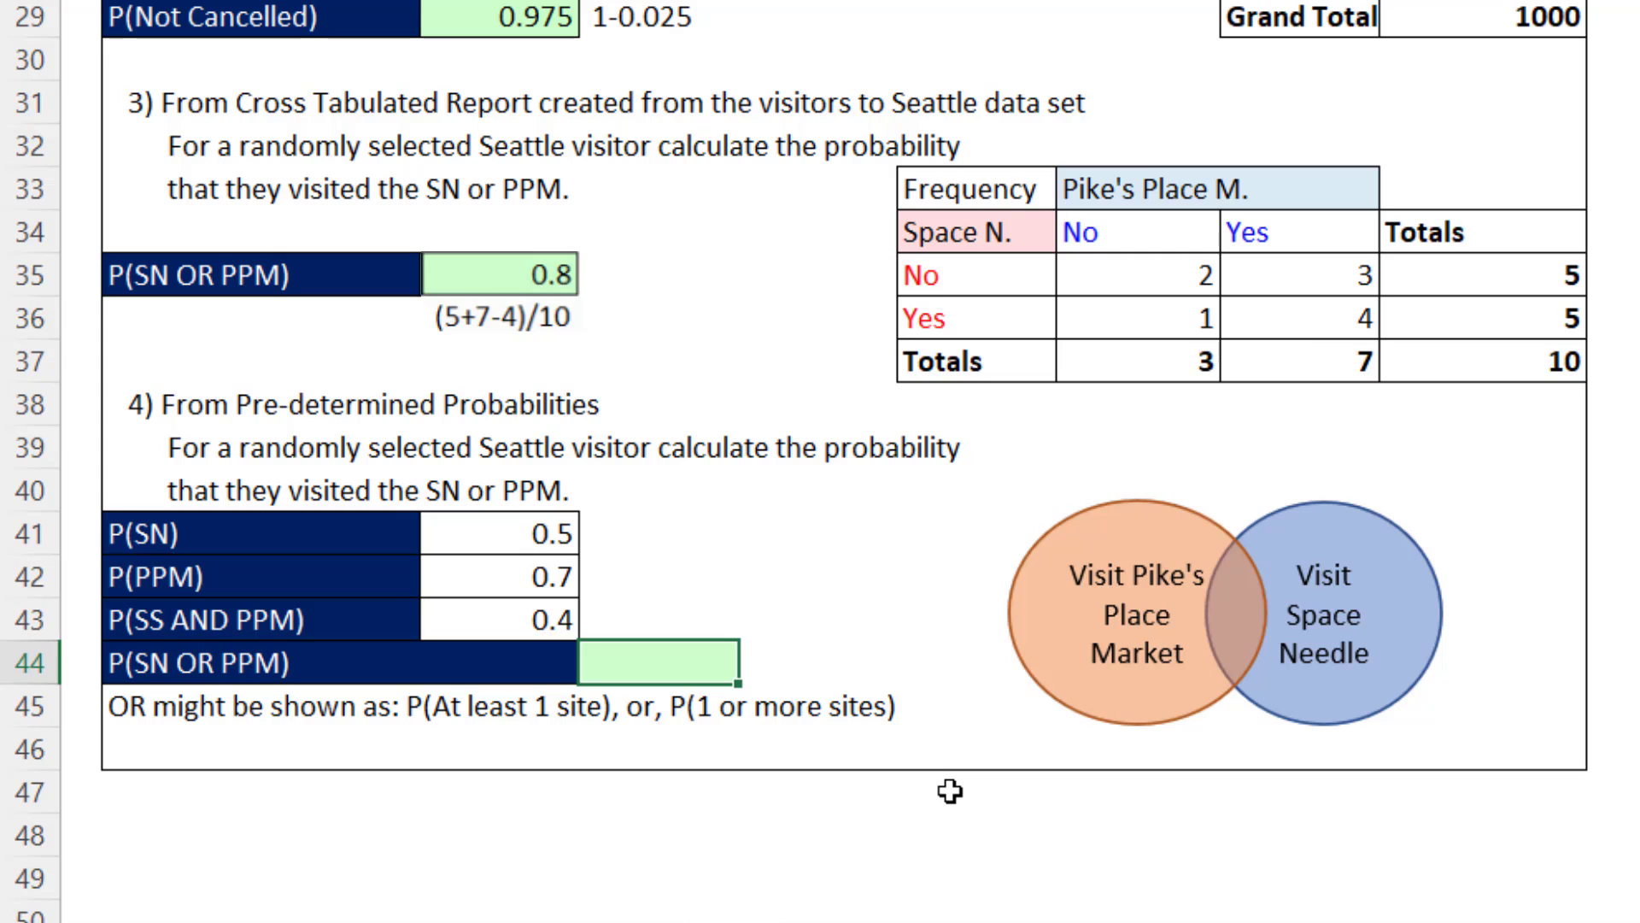
pyautogui.write('=')
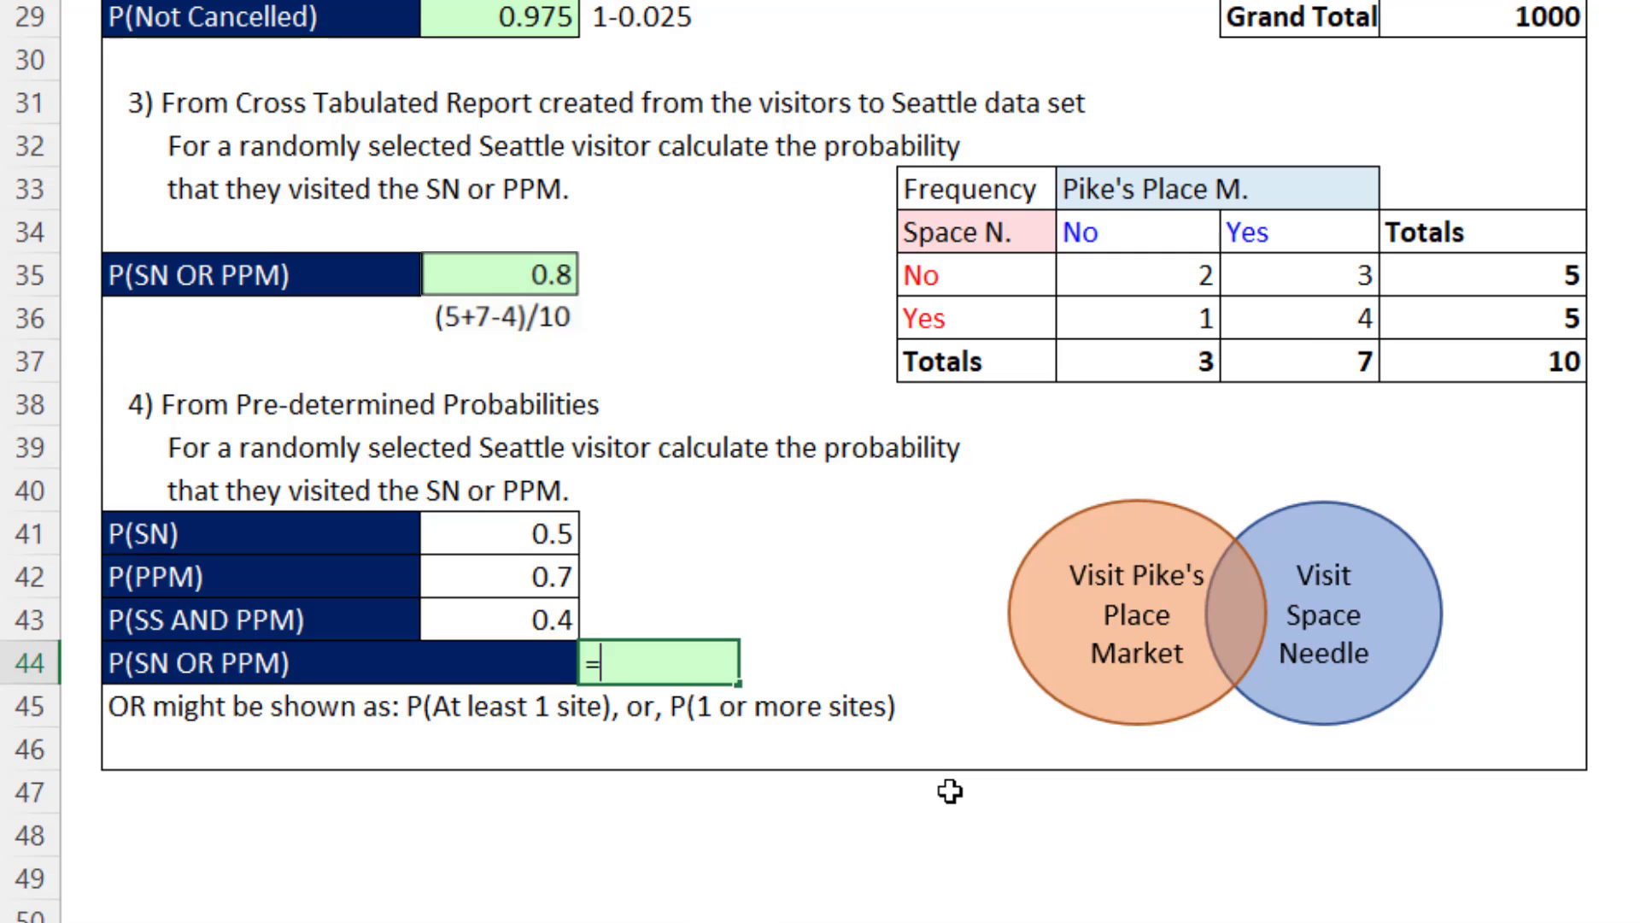
pyautogui.click(528, 533)
pyautogui.write('+')
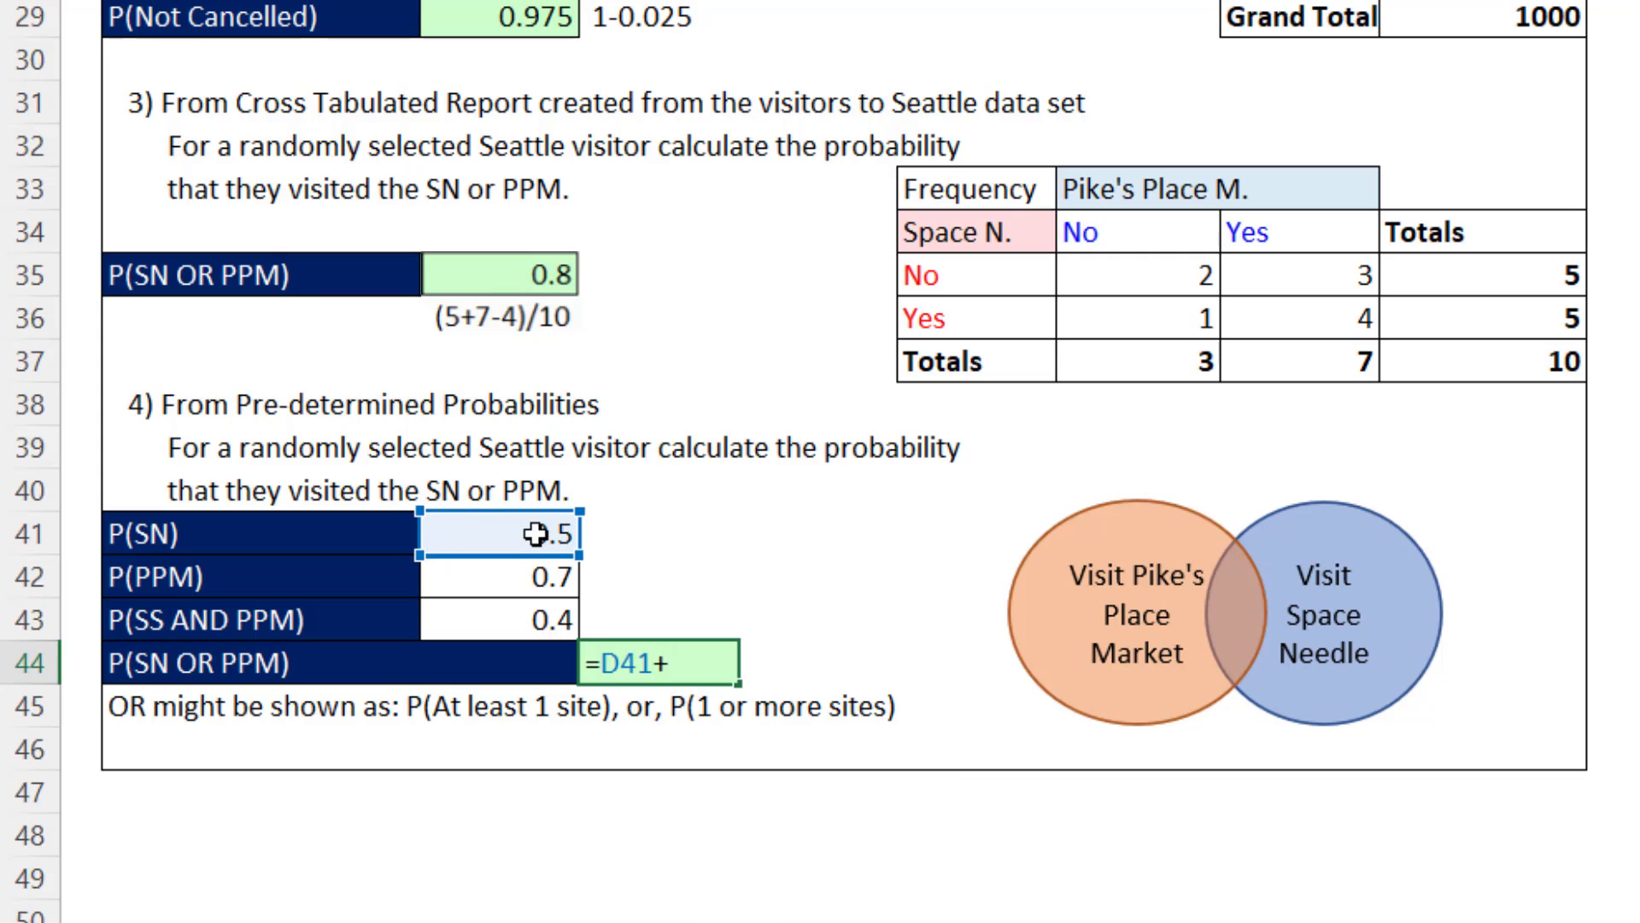
pyautogui.click(548, 571)
pyautogui.write('-')
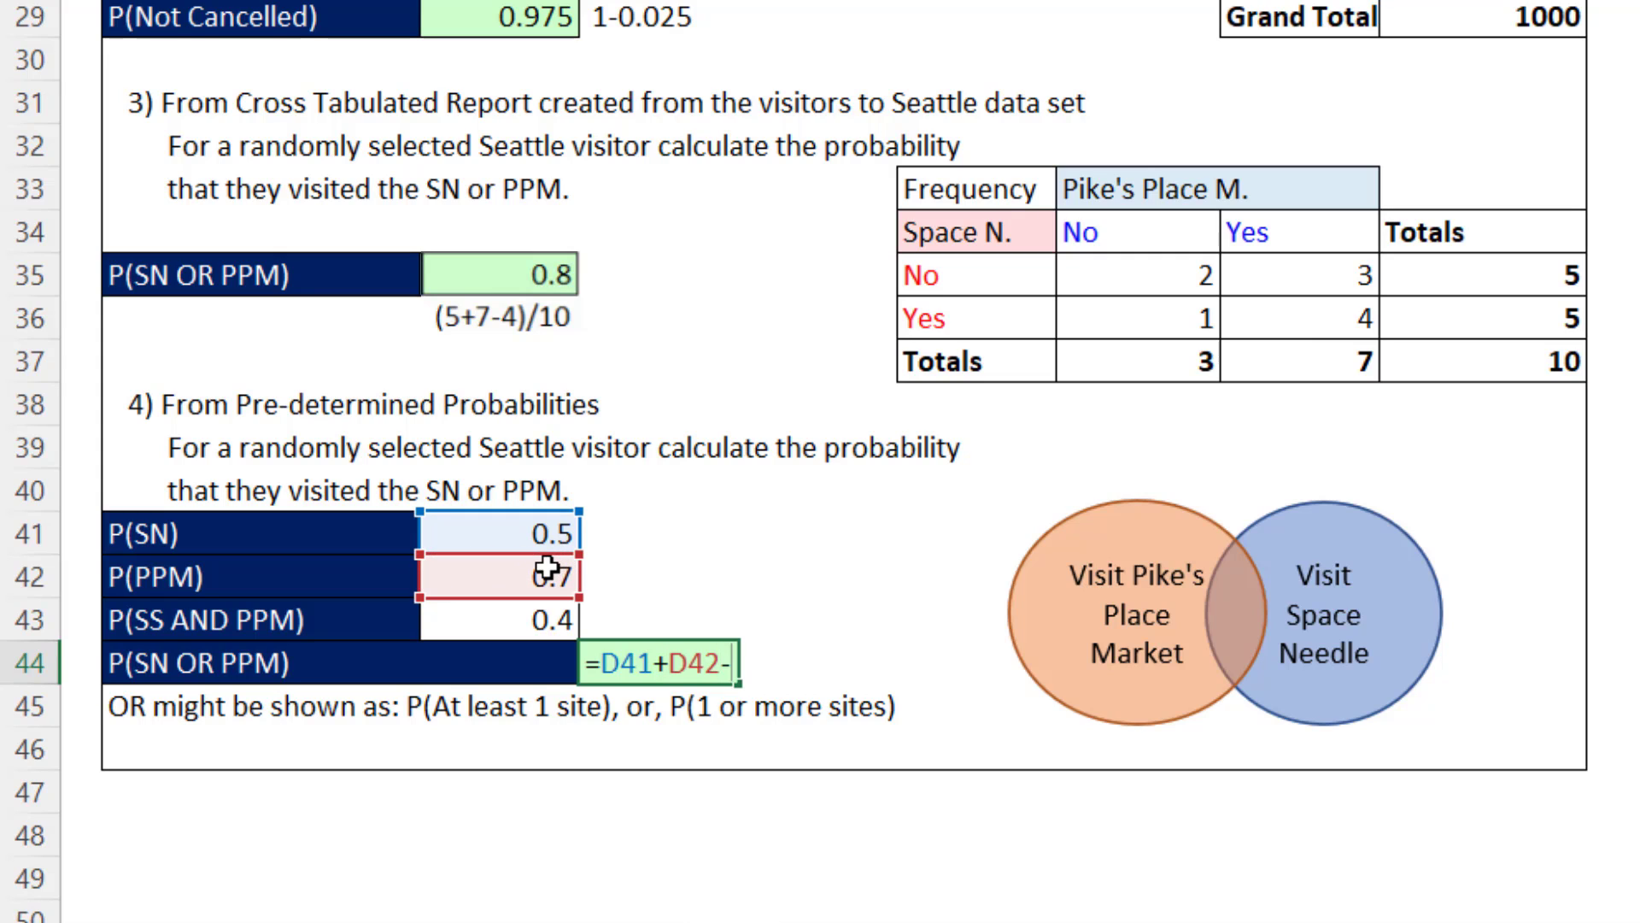
pyautogui.click(524, 626)
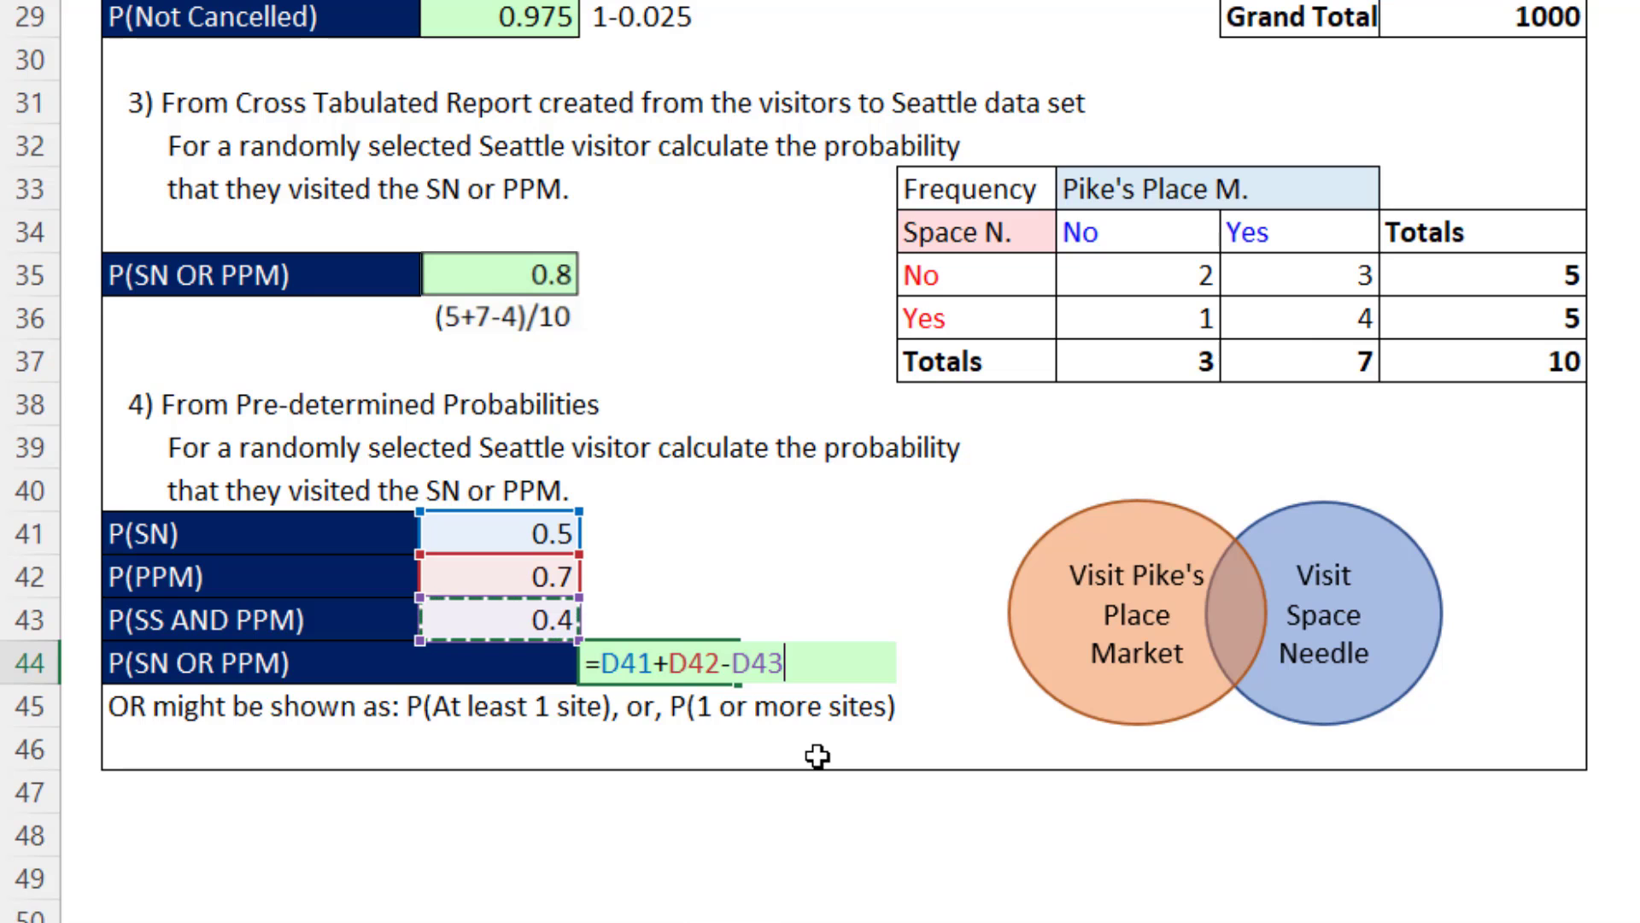
pyautogui.press('Escape')
pyautogui.press('Return')
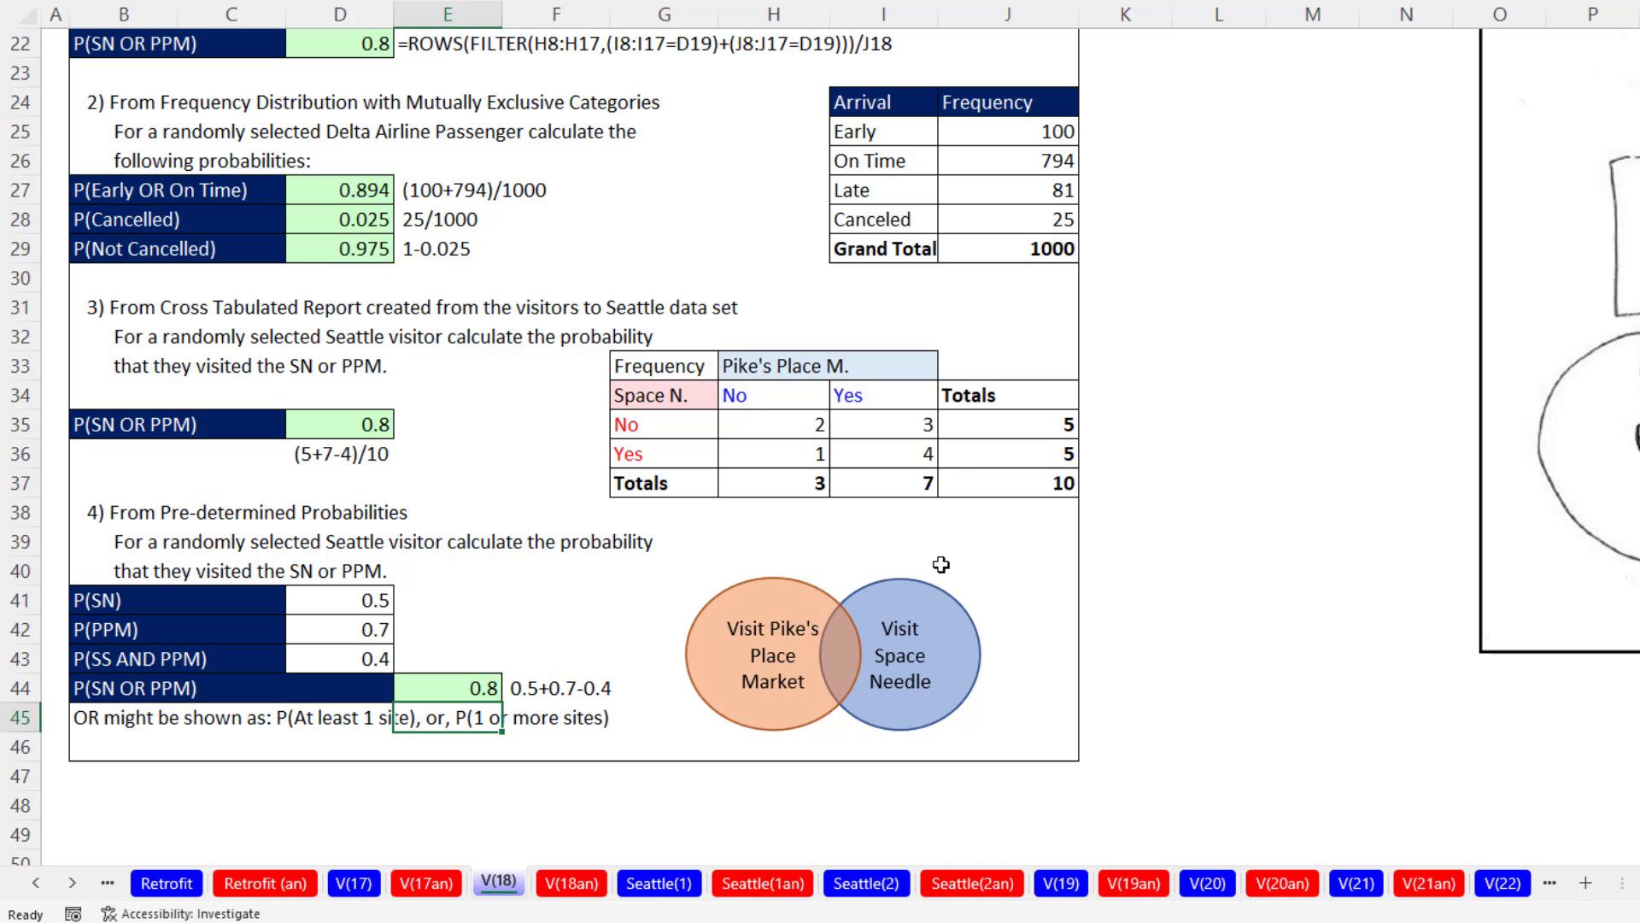
# Step: Review the completed probability examples and look over the Seattle(1) and Seattle(2) survey sheets, ending on Seattle(1)
pyautogui.scroll(5, 941, 564)
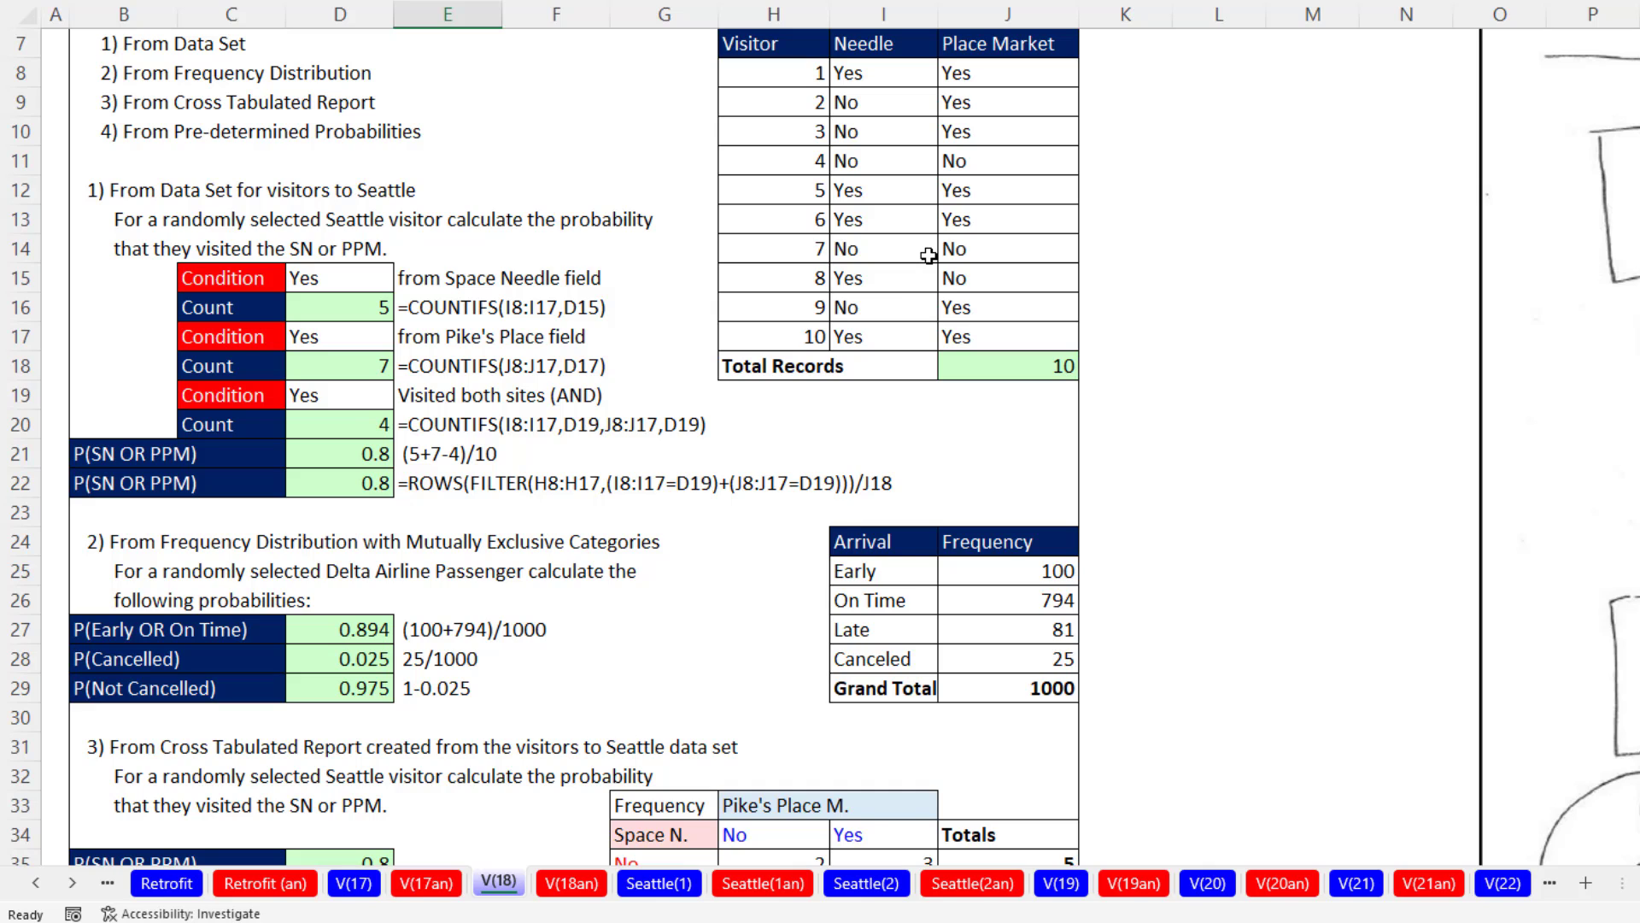
pyautogui.scroll(-1, 803, 349)
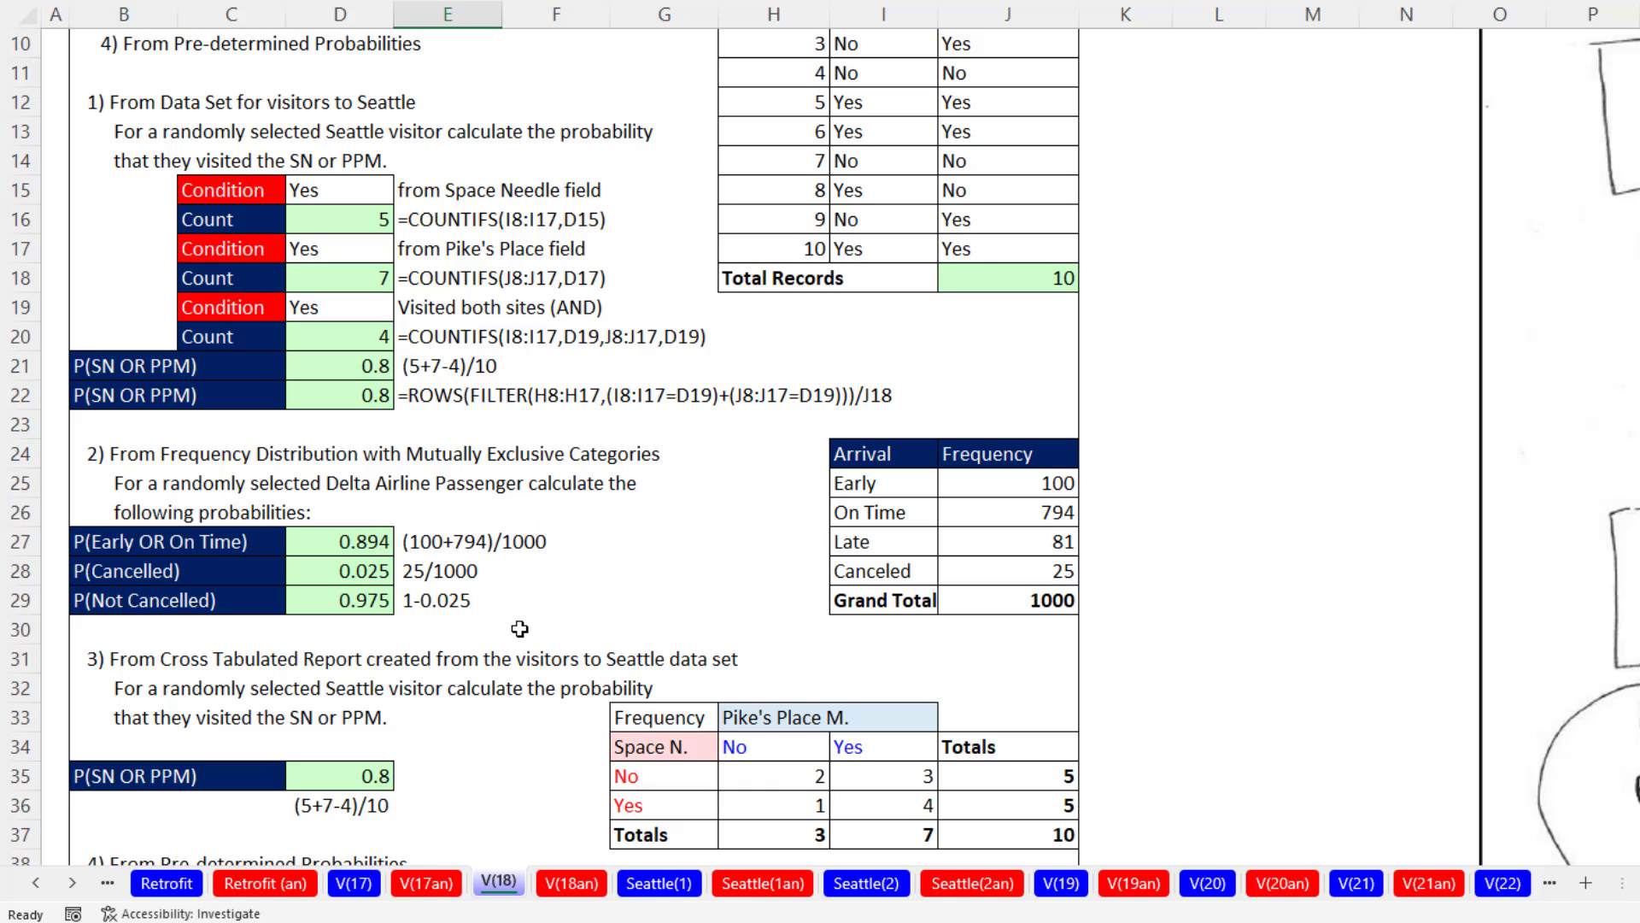
pyautogui.click(677, 882)
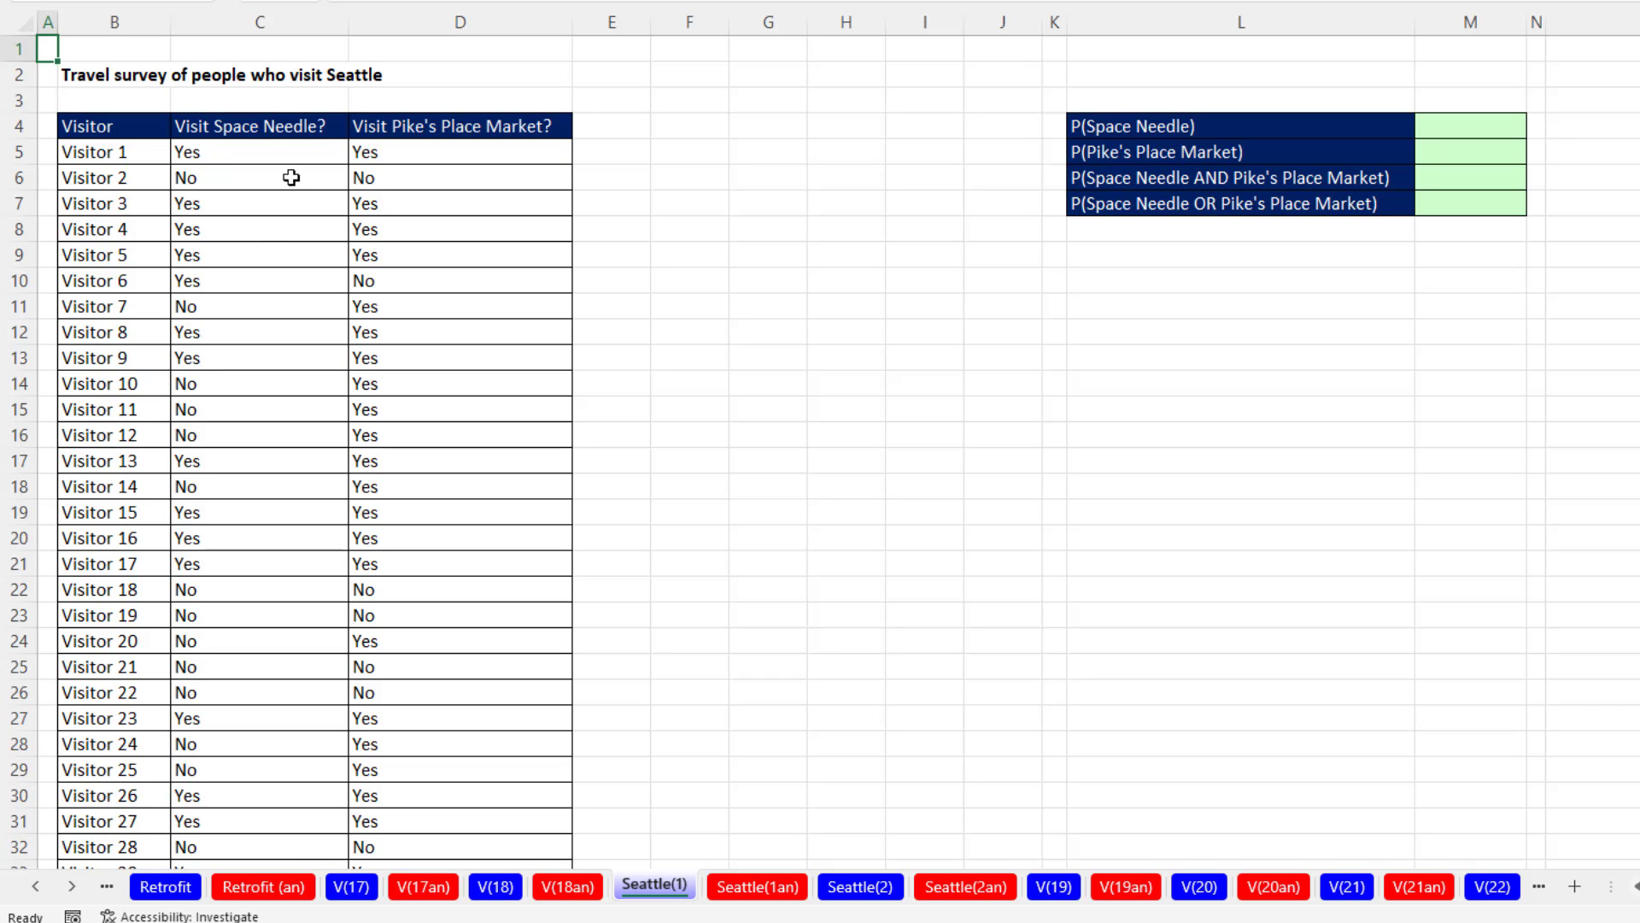
pyautogui.click(879, 898)
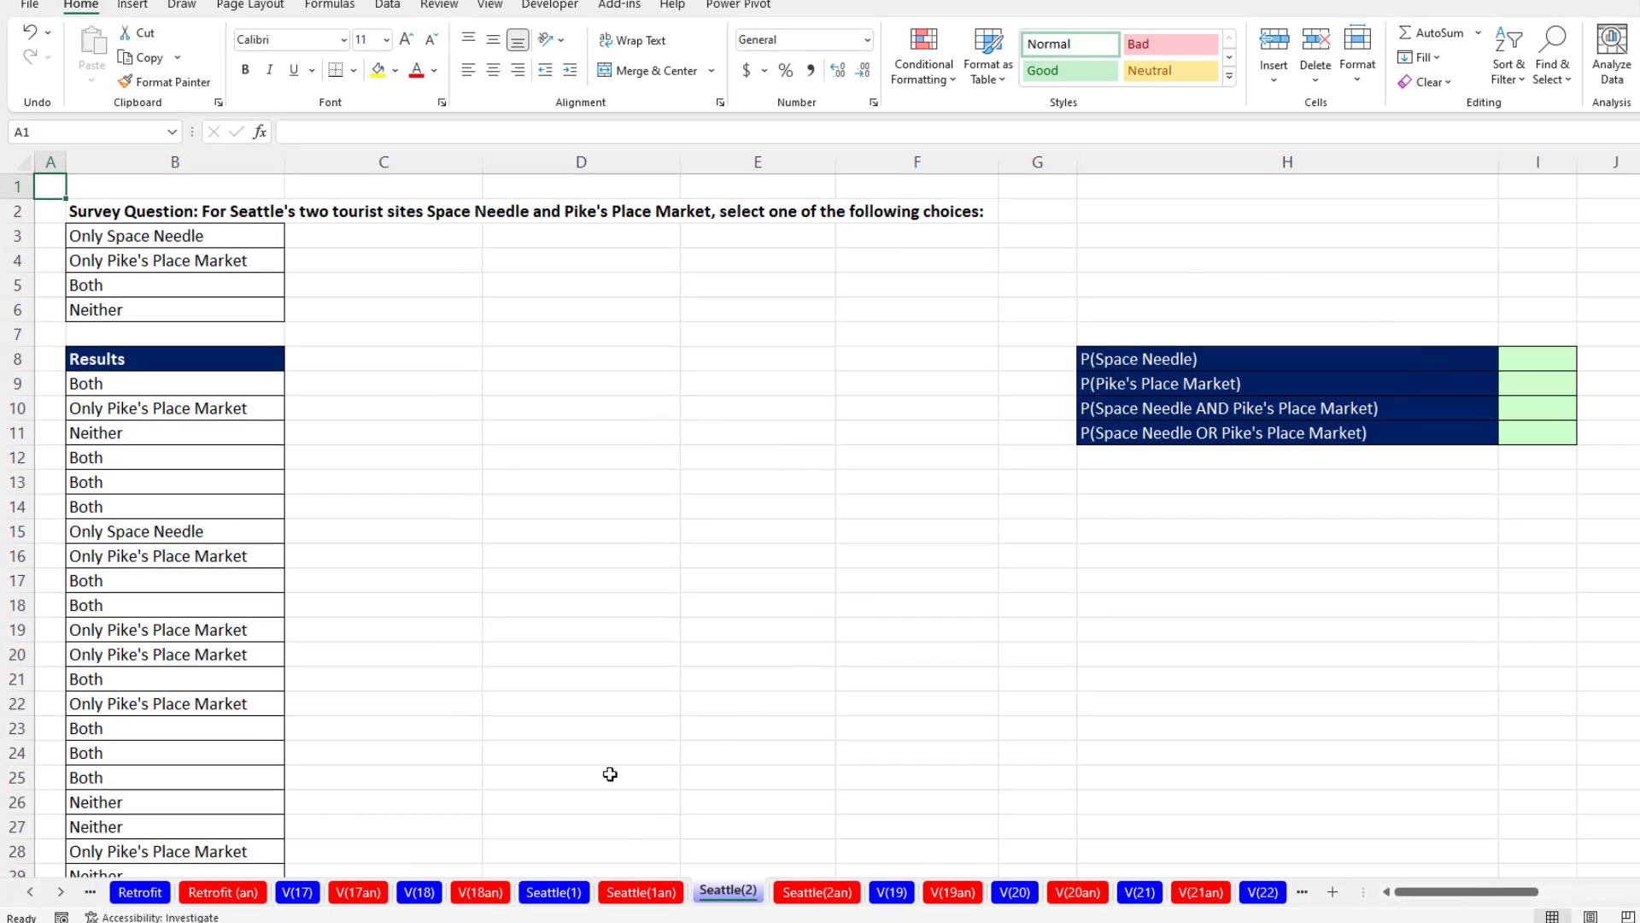
pyautogui.click(577, 894)
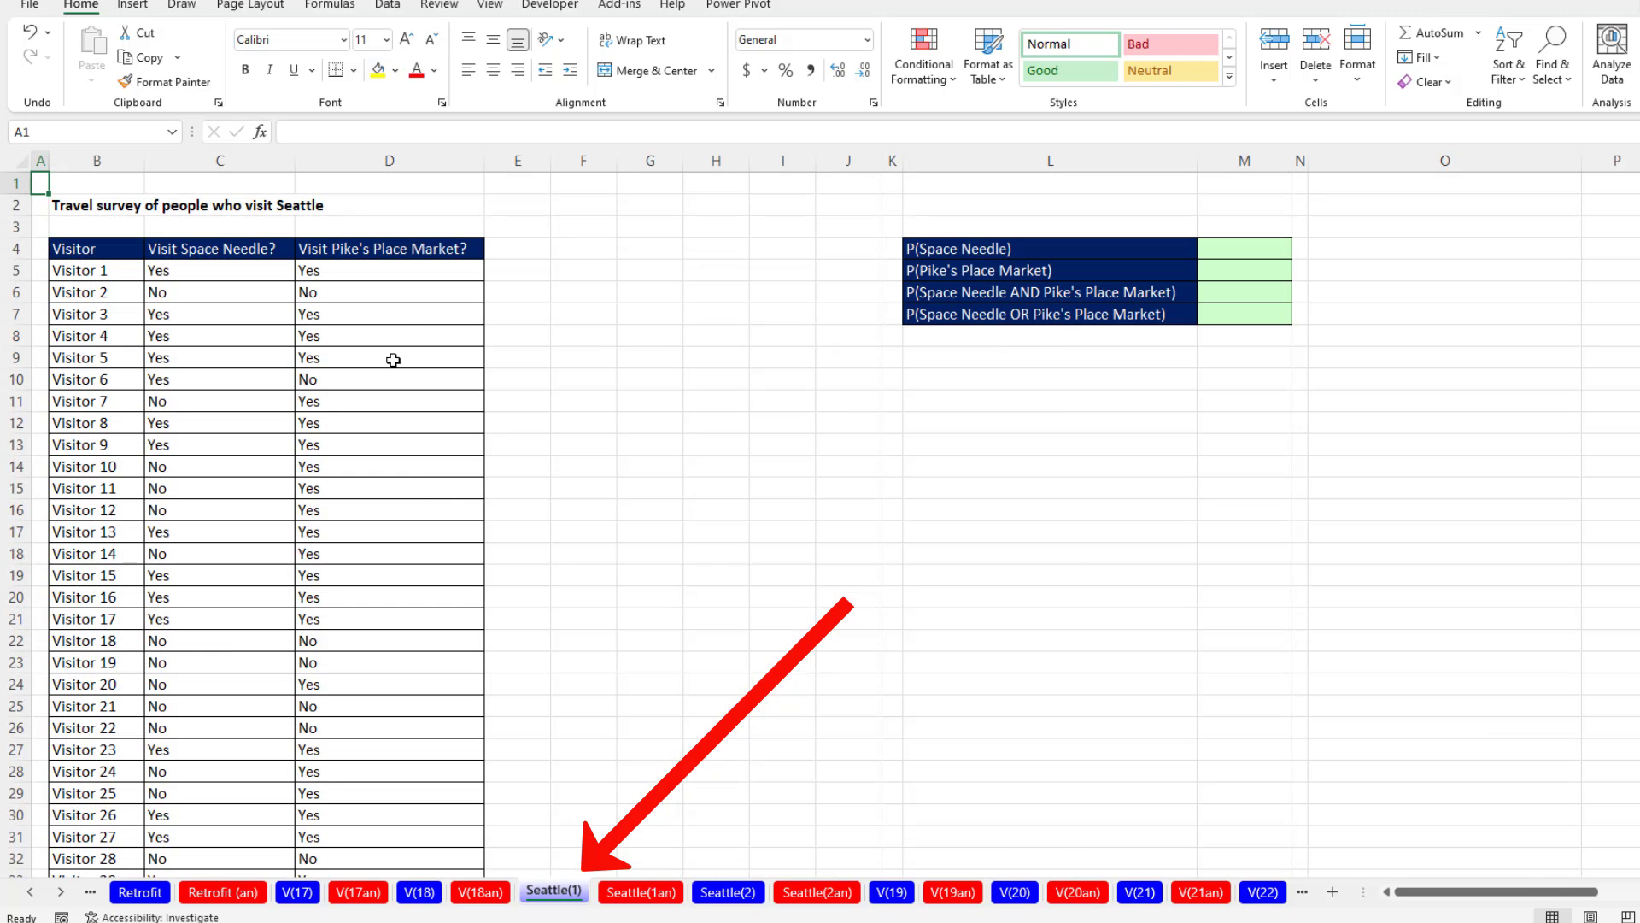
# Step: Create a PivotTable from the Seattle visitor survey range B4:D204, placed on the existing worksheet at cell F4
pyautogui.click(236, 293)
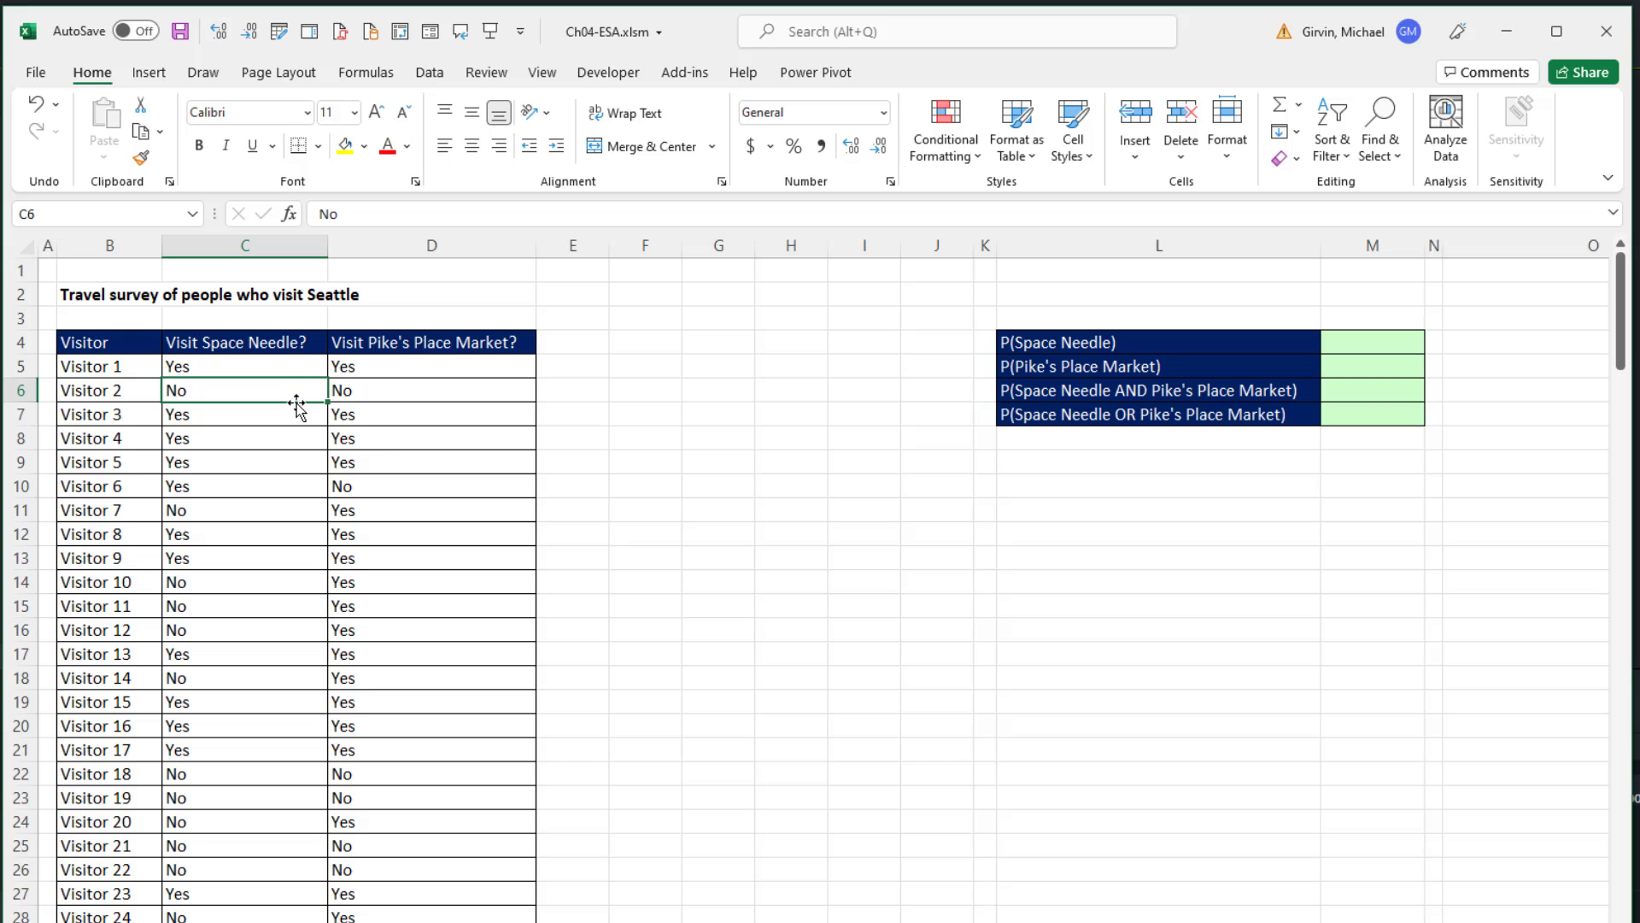
pyautogui.click(166, 70)
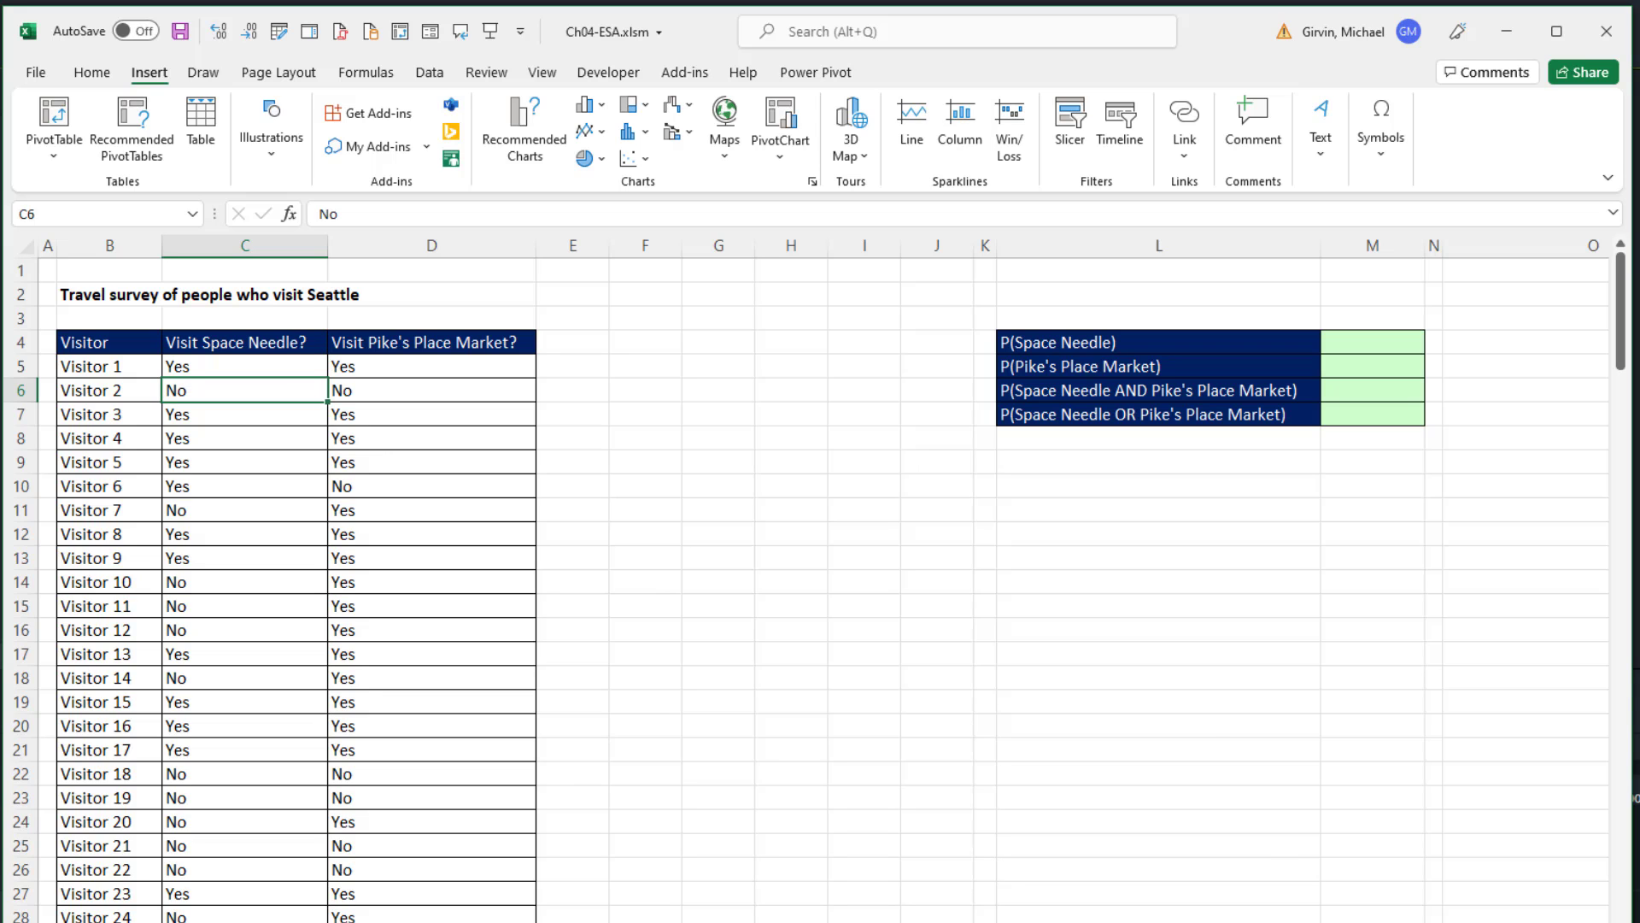
pyautogui.press('alt')
pyautogui.press('n')
pyautogui.press('v')
pyautogui.press('t')
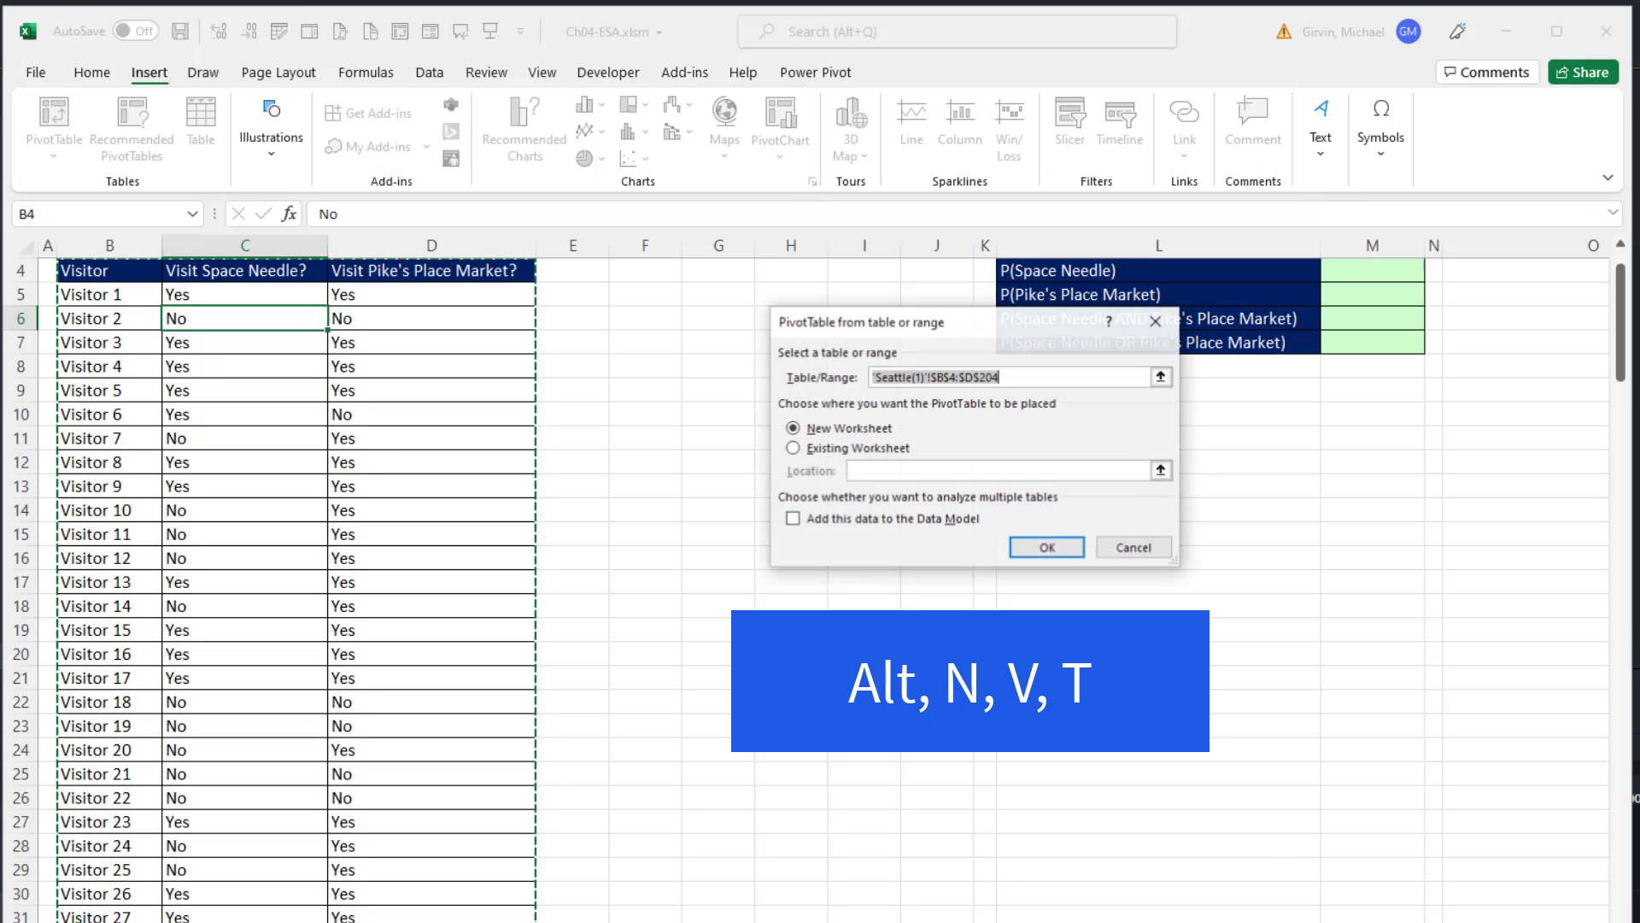
pyautogui.scroll(1, 798, 458)
pyautogui.click(793, 447)
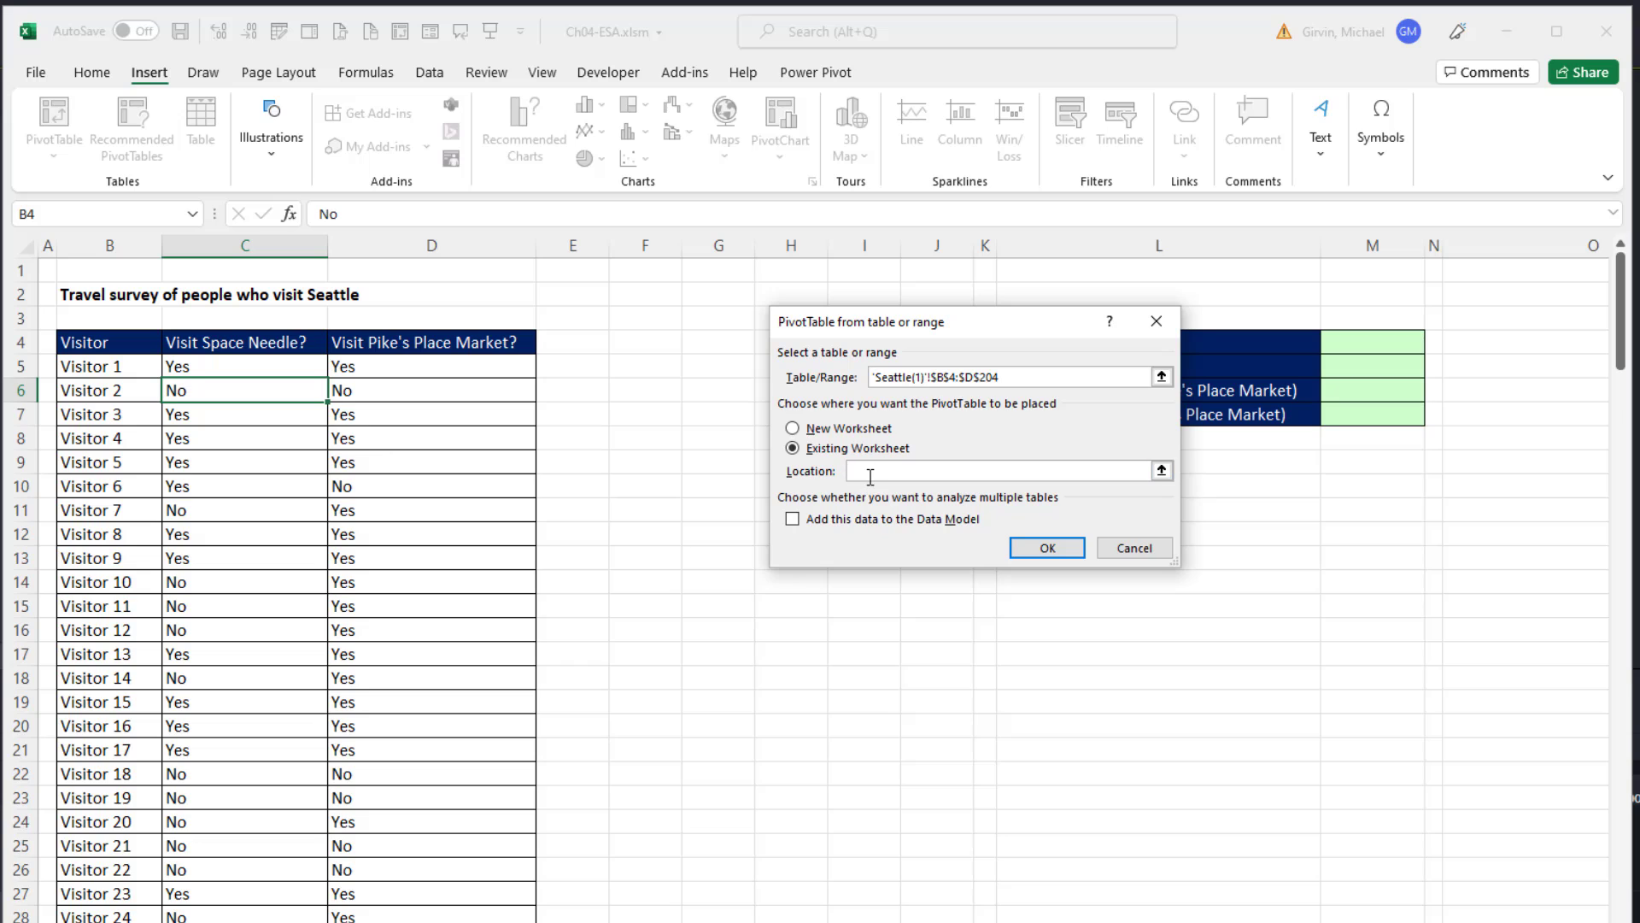
pyautogui.click(635, 333)
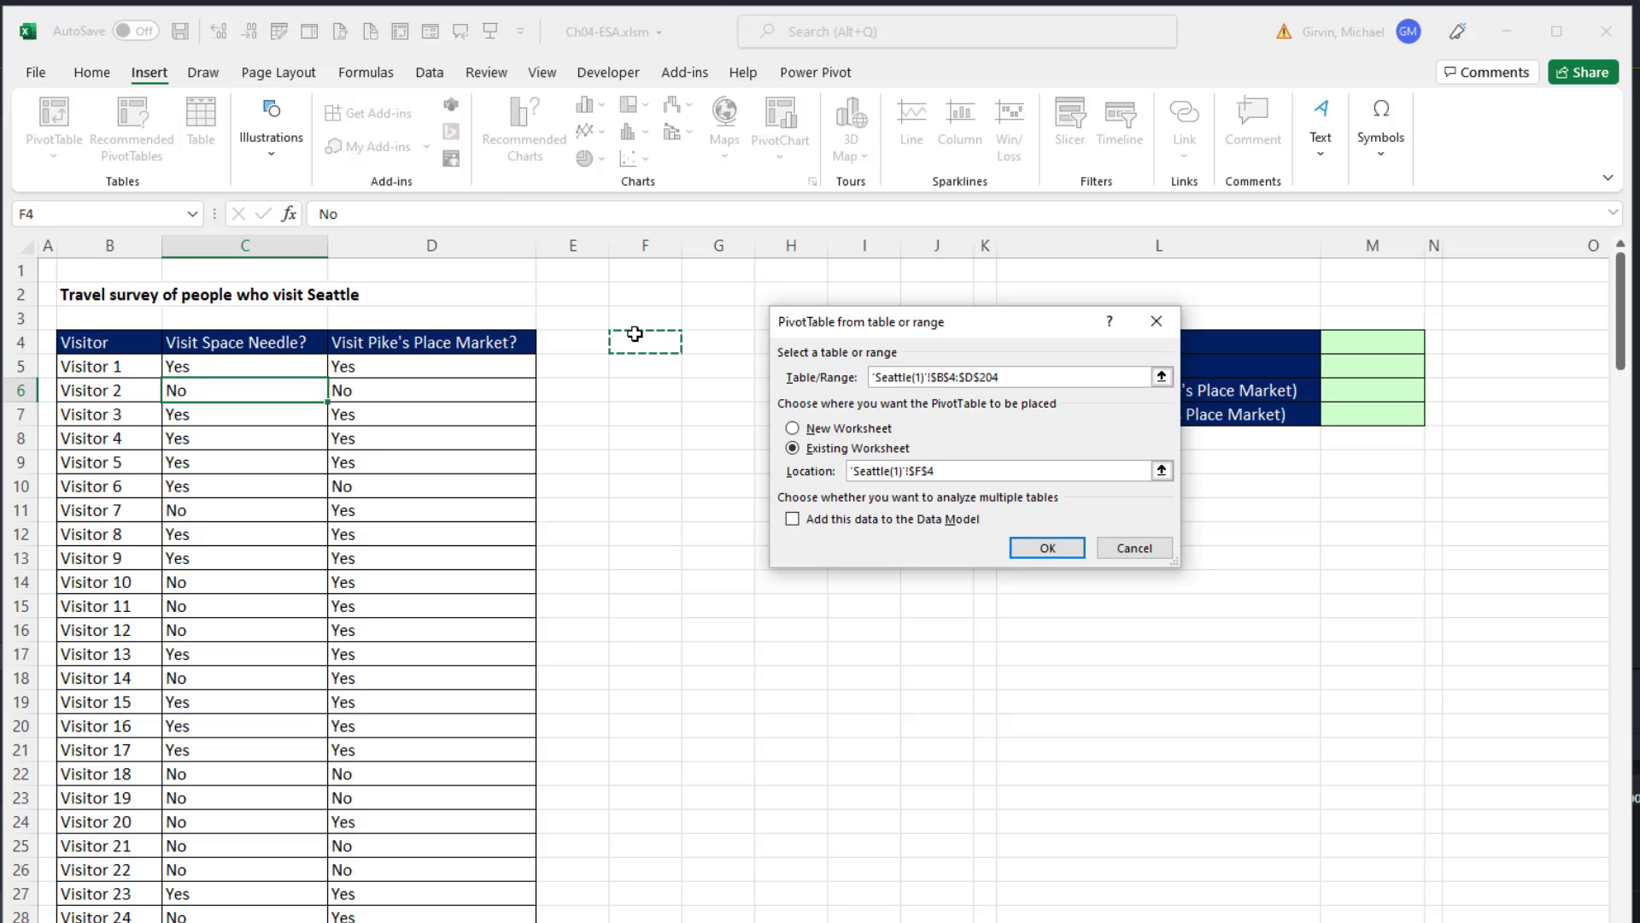
pyautogui.click(1048, 549)
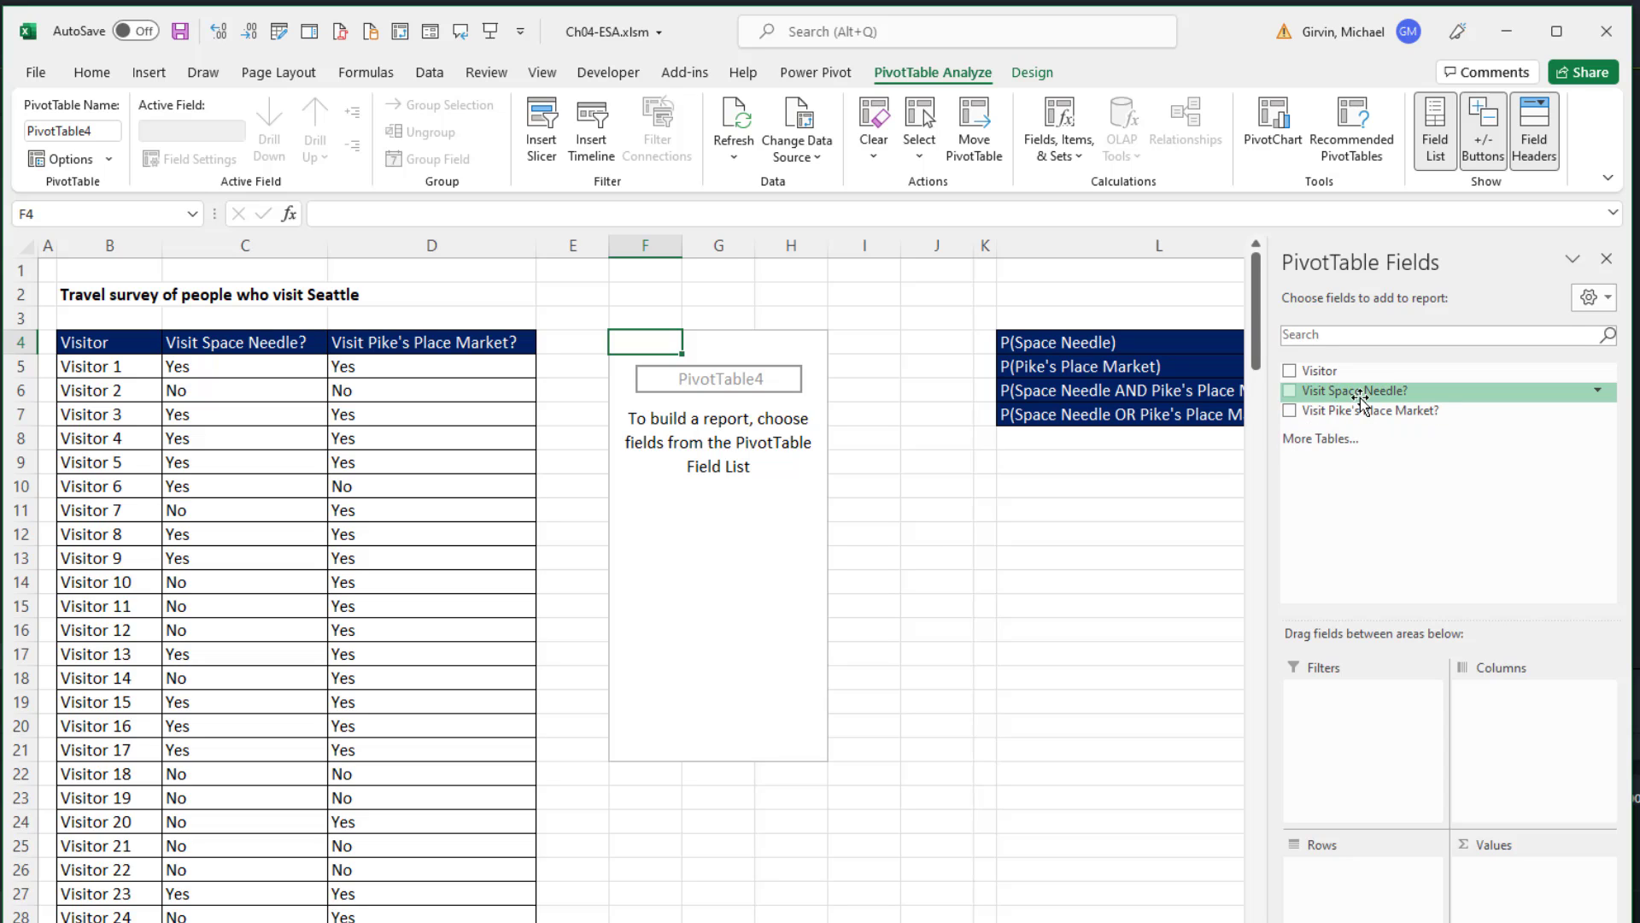
# Step: Add the Visit Space Needle? field to the PivotTable's rows and widen column F for its heading
pyautogui.moveTo(1361, 397); pyautogui.dragTo(1371, 908)
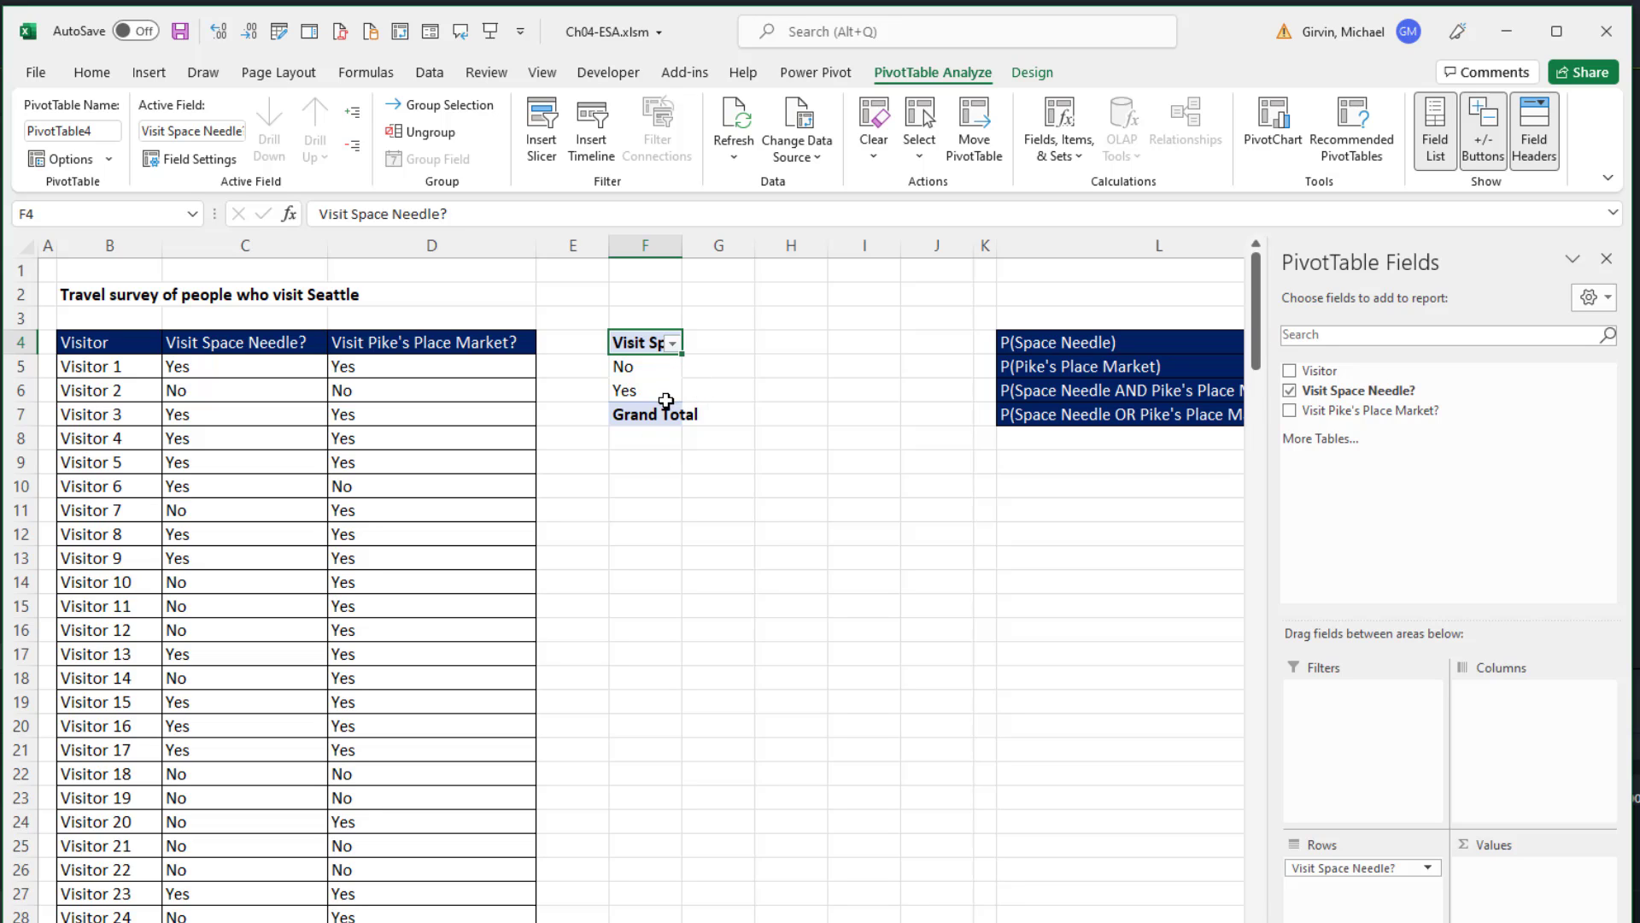
pyautogui.moveTo(679, 252); pyautogui.dragTo(756, 252)
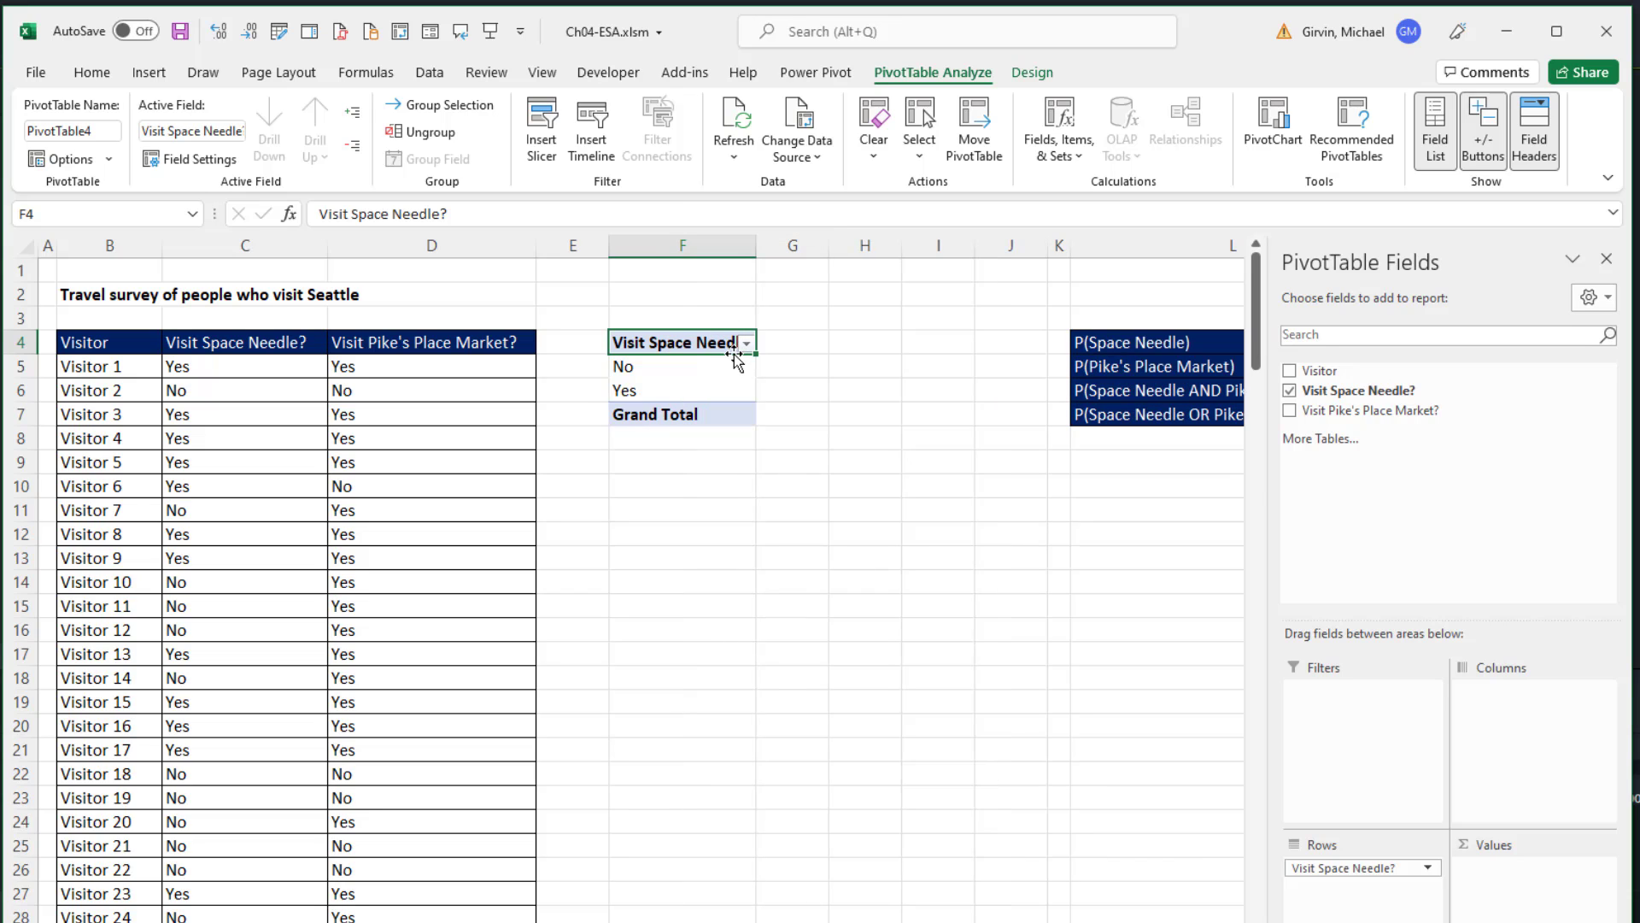
# Step: Rename the PivotTable's row field heading in F4 as Space Needle
pyautogui.click(471, 214)
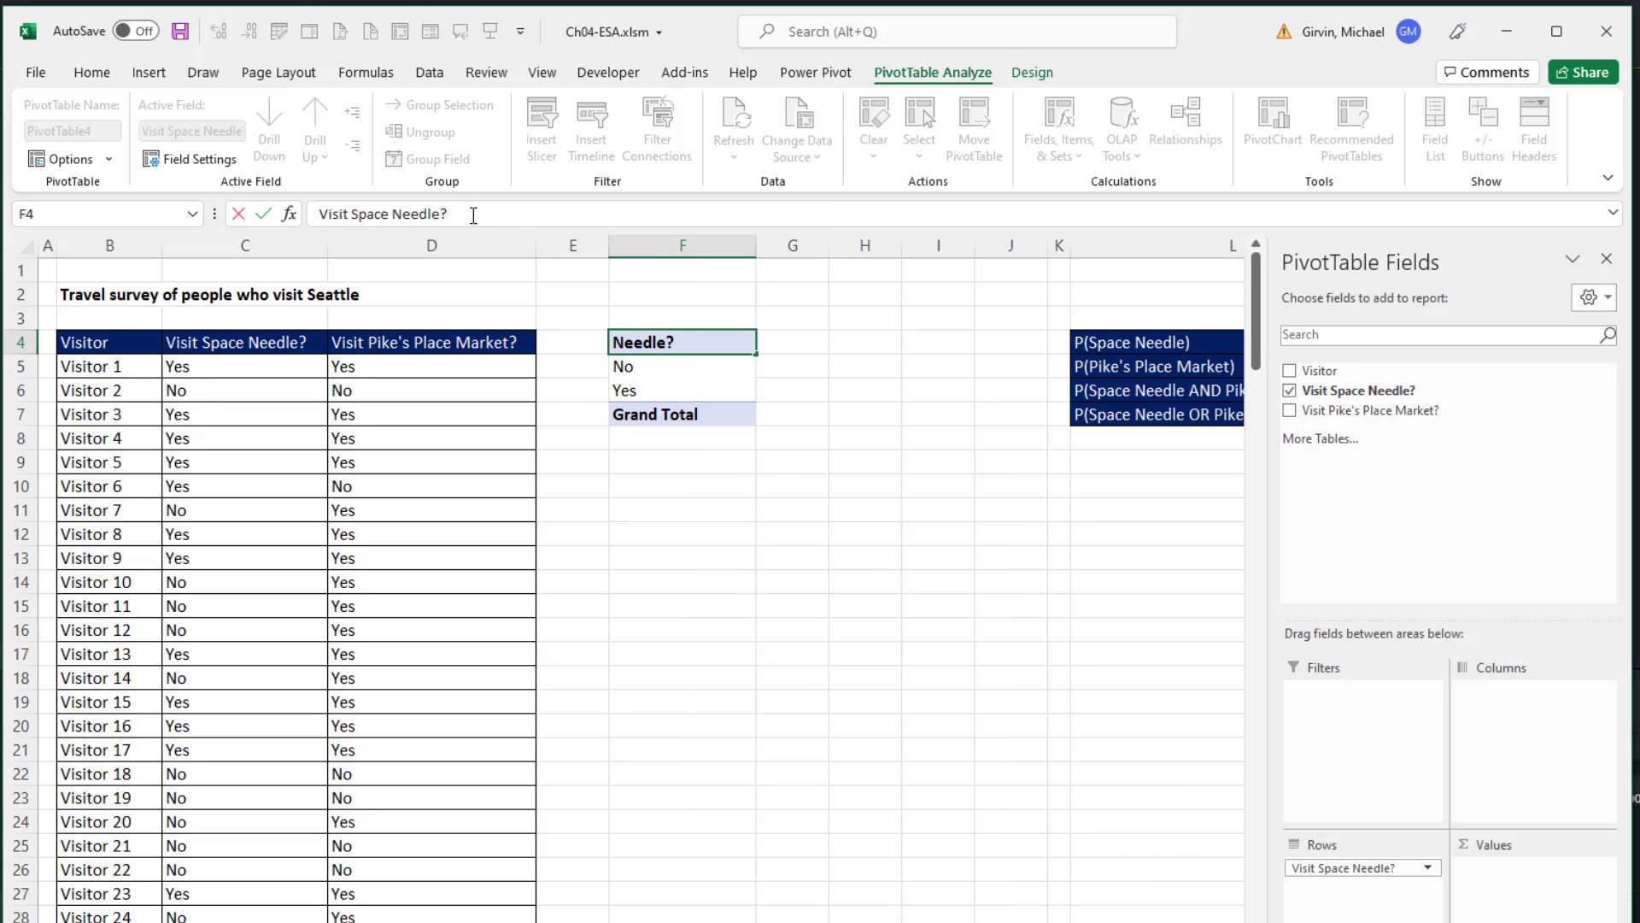
pyautogui.press('BackSpace')
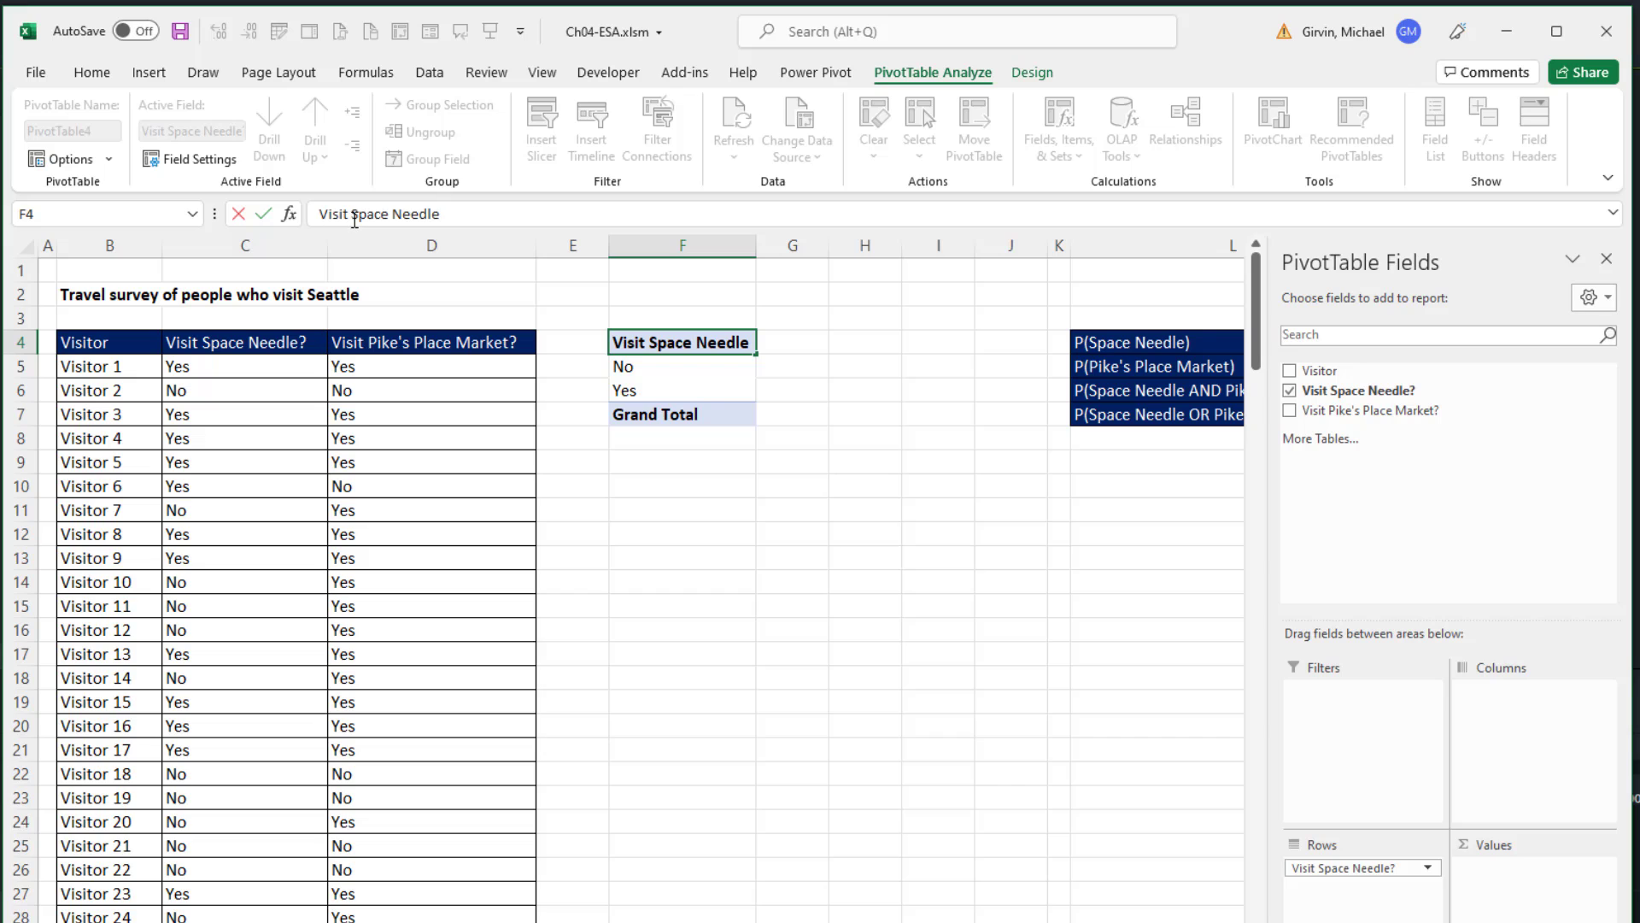
pyautogui.moveTo(355, 221); pyautogui.dragTo(319, 219)
pyautogui.press('BackSpace')
pyautogui.press('Return')
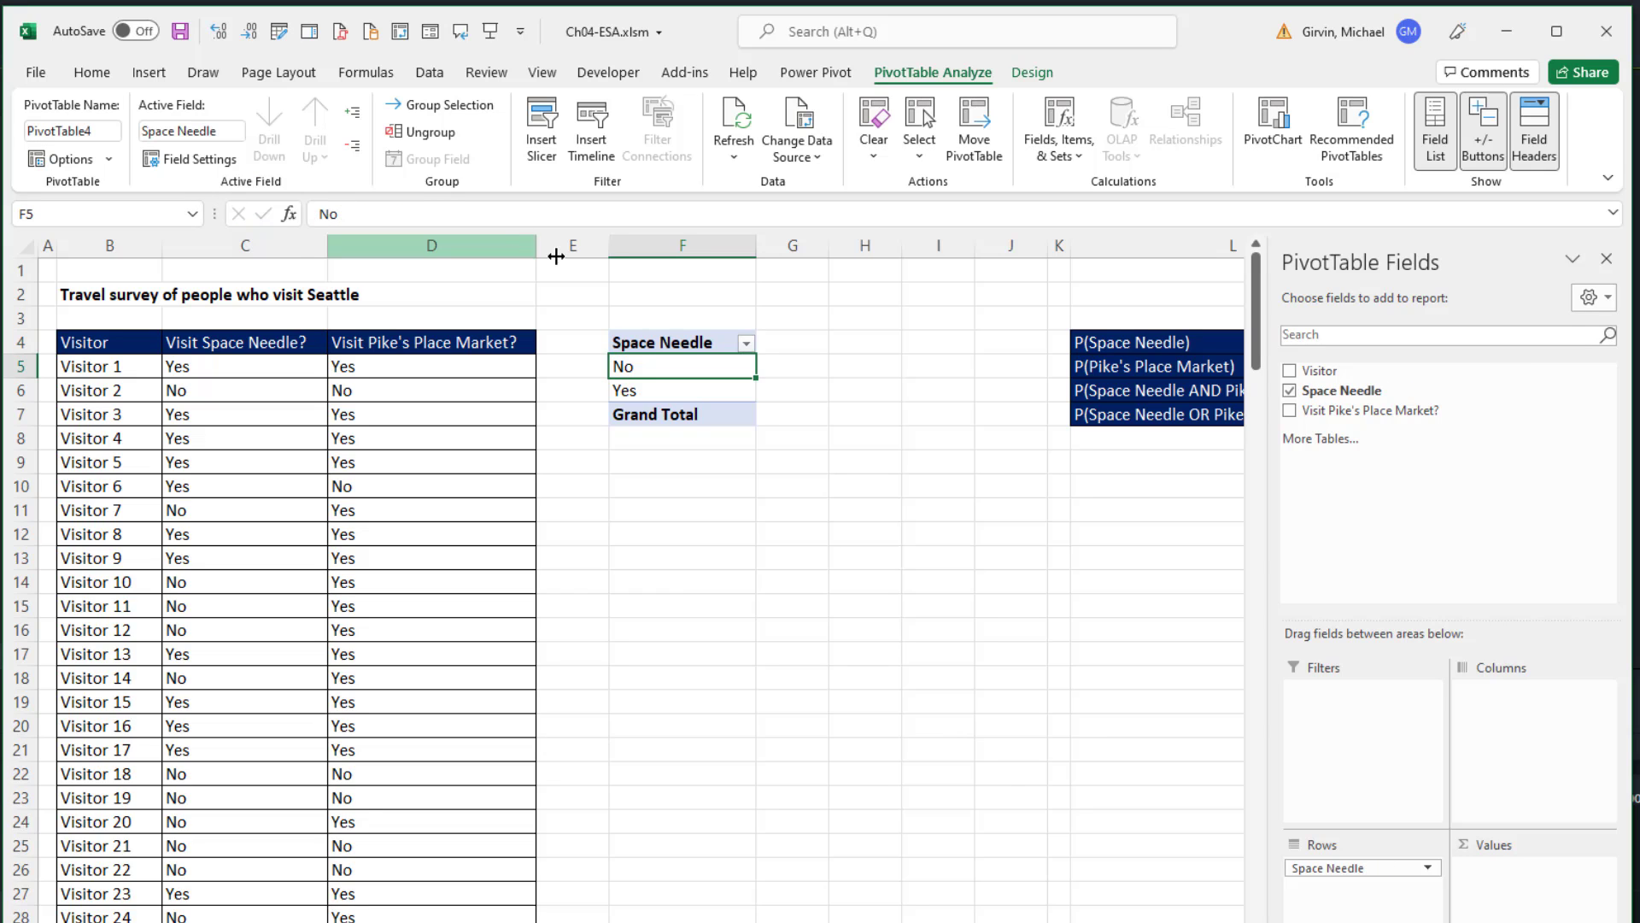
# Step: Add the Visit Pike's Place Market? field to the PivotTable's columns, with column G widened and the heading renamed Pike's Place Market
pyautogui.moveTo(1362, 411); pyautogui.dragTo(1526, 750)
pyautogui.moveTo(829, 245); pyautogui.dragTo(936, 246)
pyautogui.click(828, 343)
pyautogui.press('F2')
pyautogui.press('BackSpace')
pyautogui.press('Home')
pyautogui.press('Delete')
pyautogui.press('Delete')
pyautogui.press('Delete')
pyautogui.press('Delete')
pyautogui.press('Delete')
pyautogui.press('Delete')
pyautogui.press('Return')
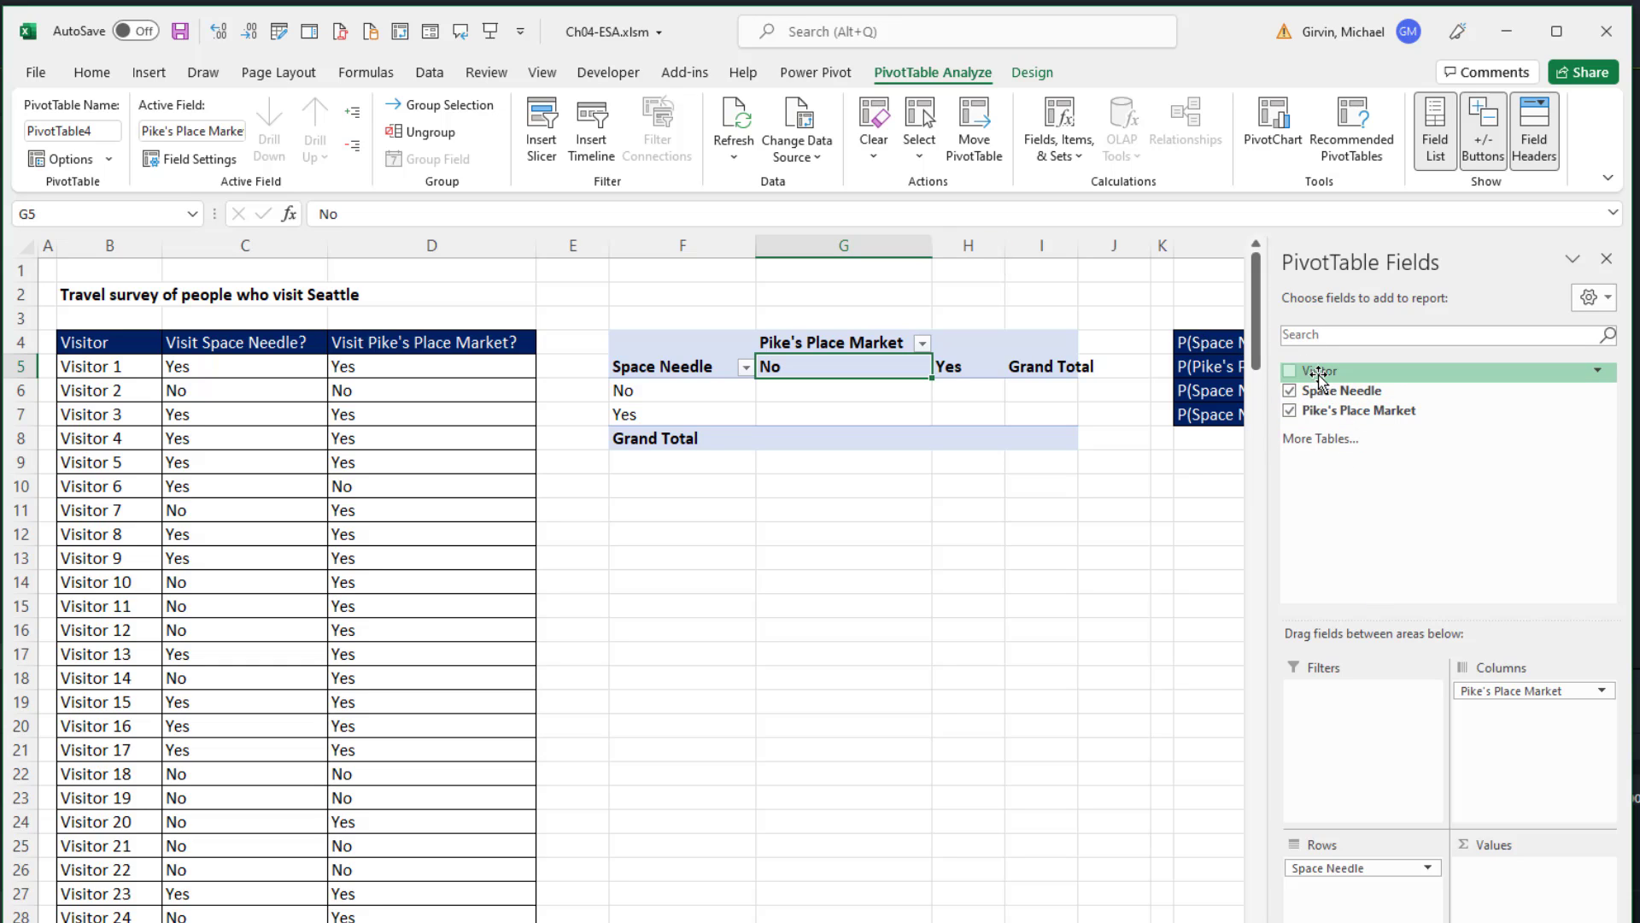
# Step: Add the Visitor field to the PivotTable's values as a count and review the marginal totals and joint counts
pyautogui.moveTo(1318, 373); pyautogui.dragTo(1520, 888)
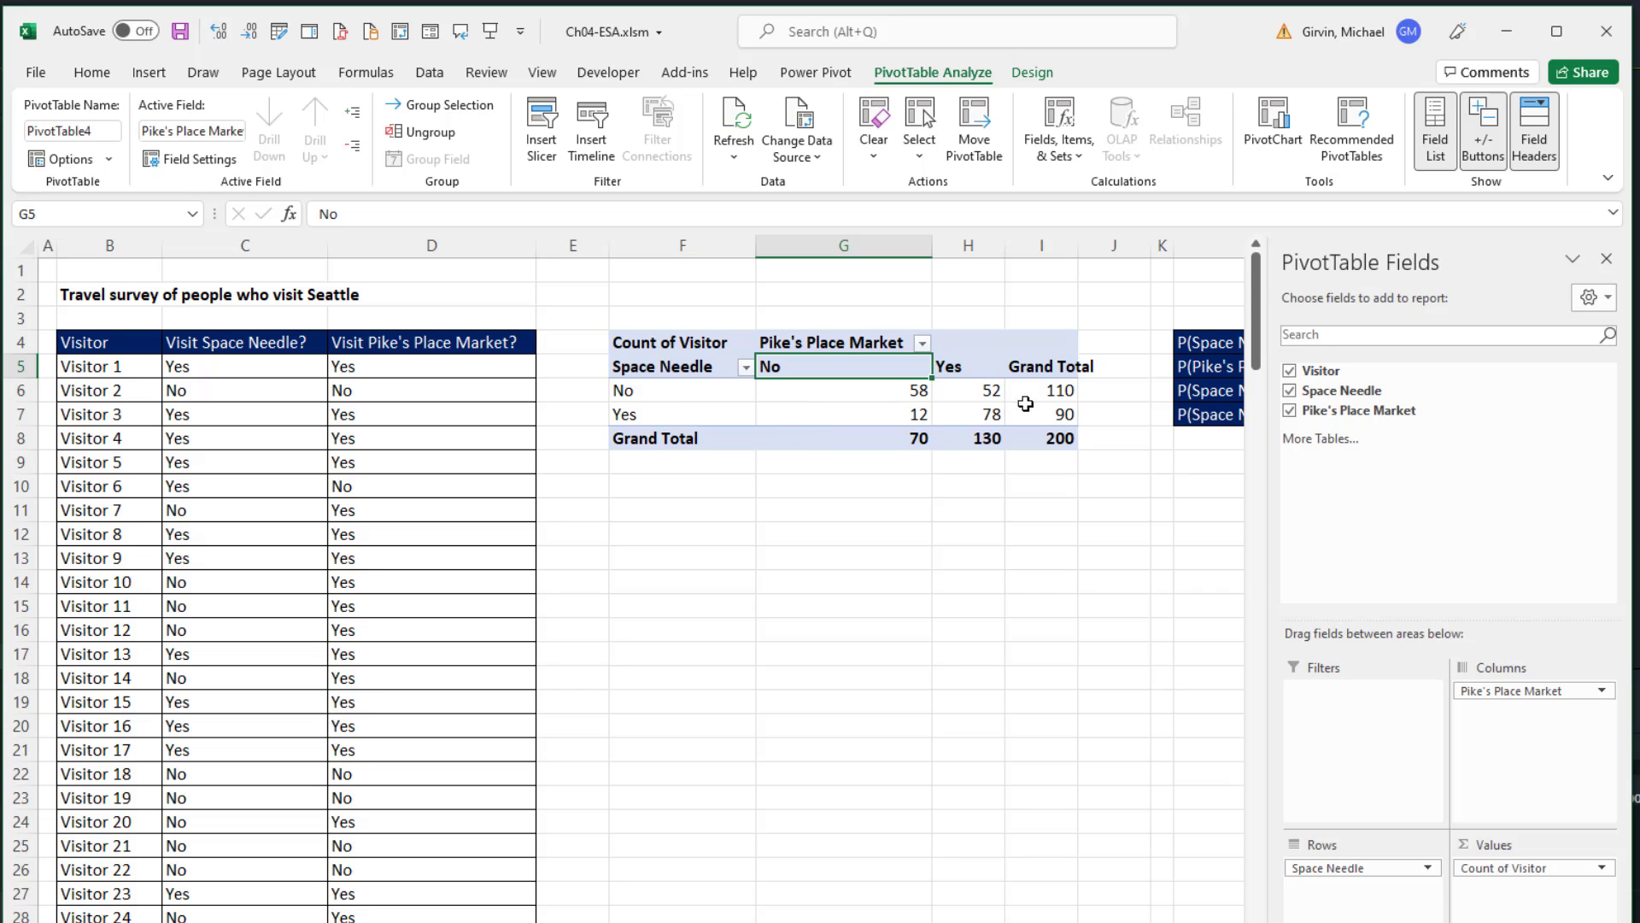
pyautogui.moveTo(1032, 392); pyautogui.dragTo(1043, 414)
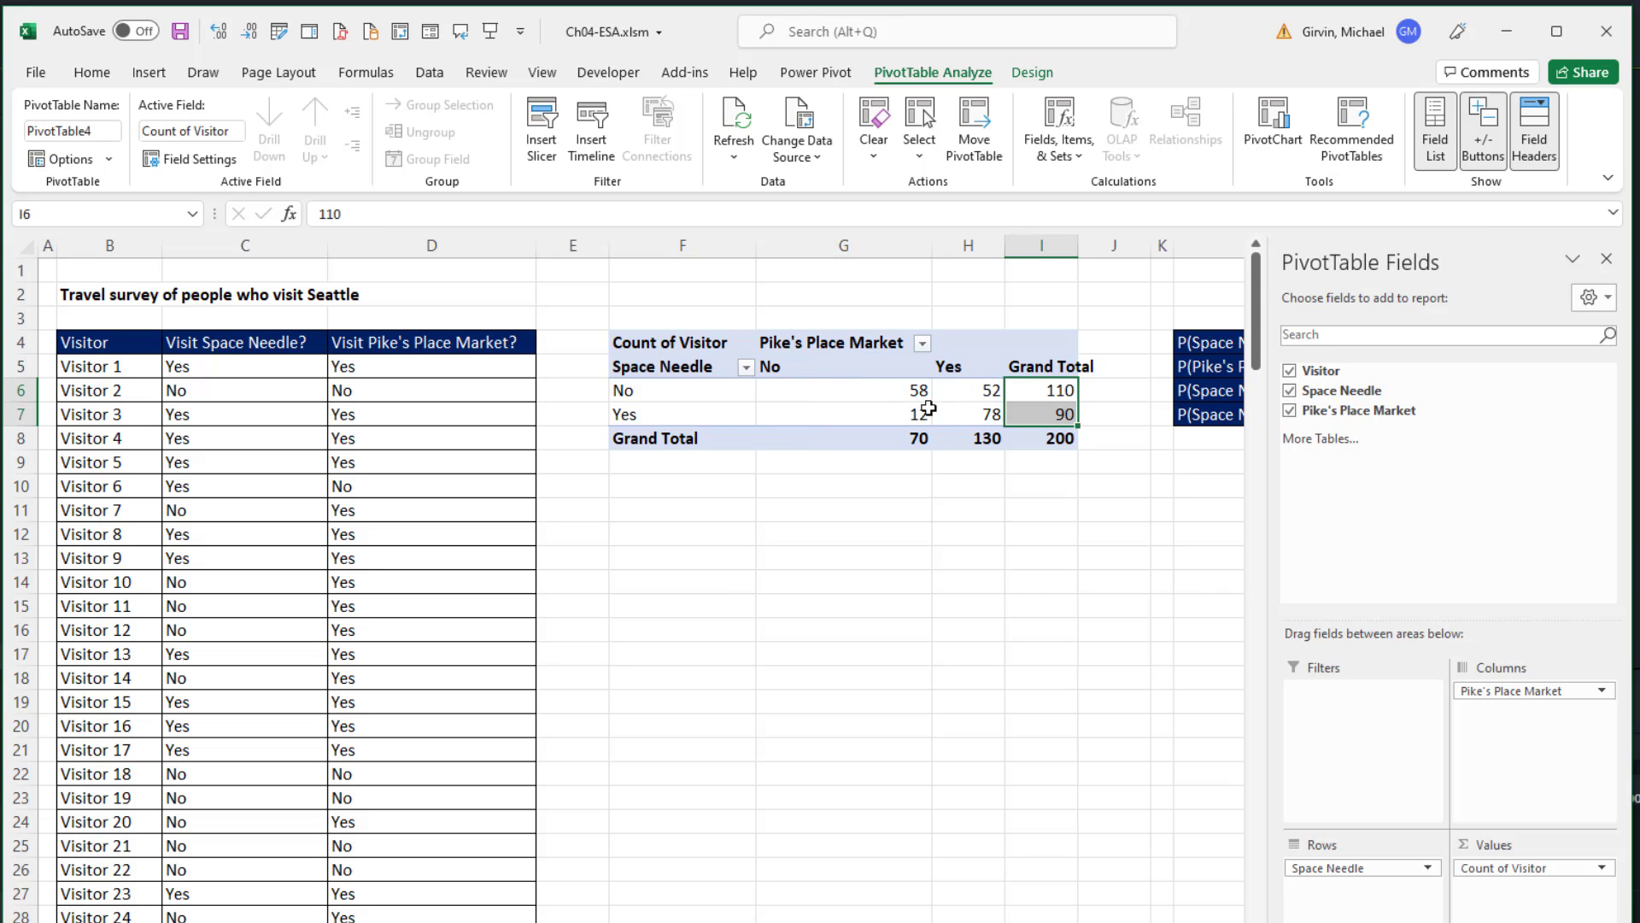
pyautogui.moveTo(907, 437); pyautogui.dragTo(991, 438)
pyautogui.click(1026, 440)
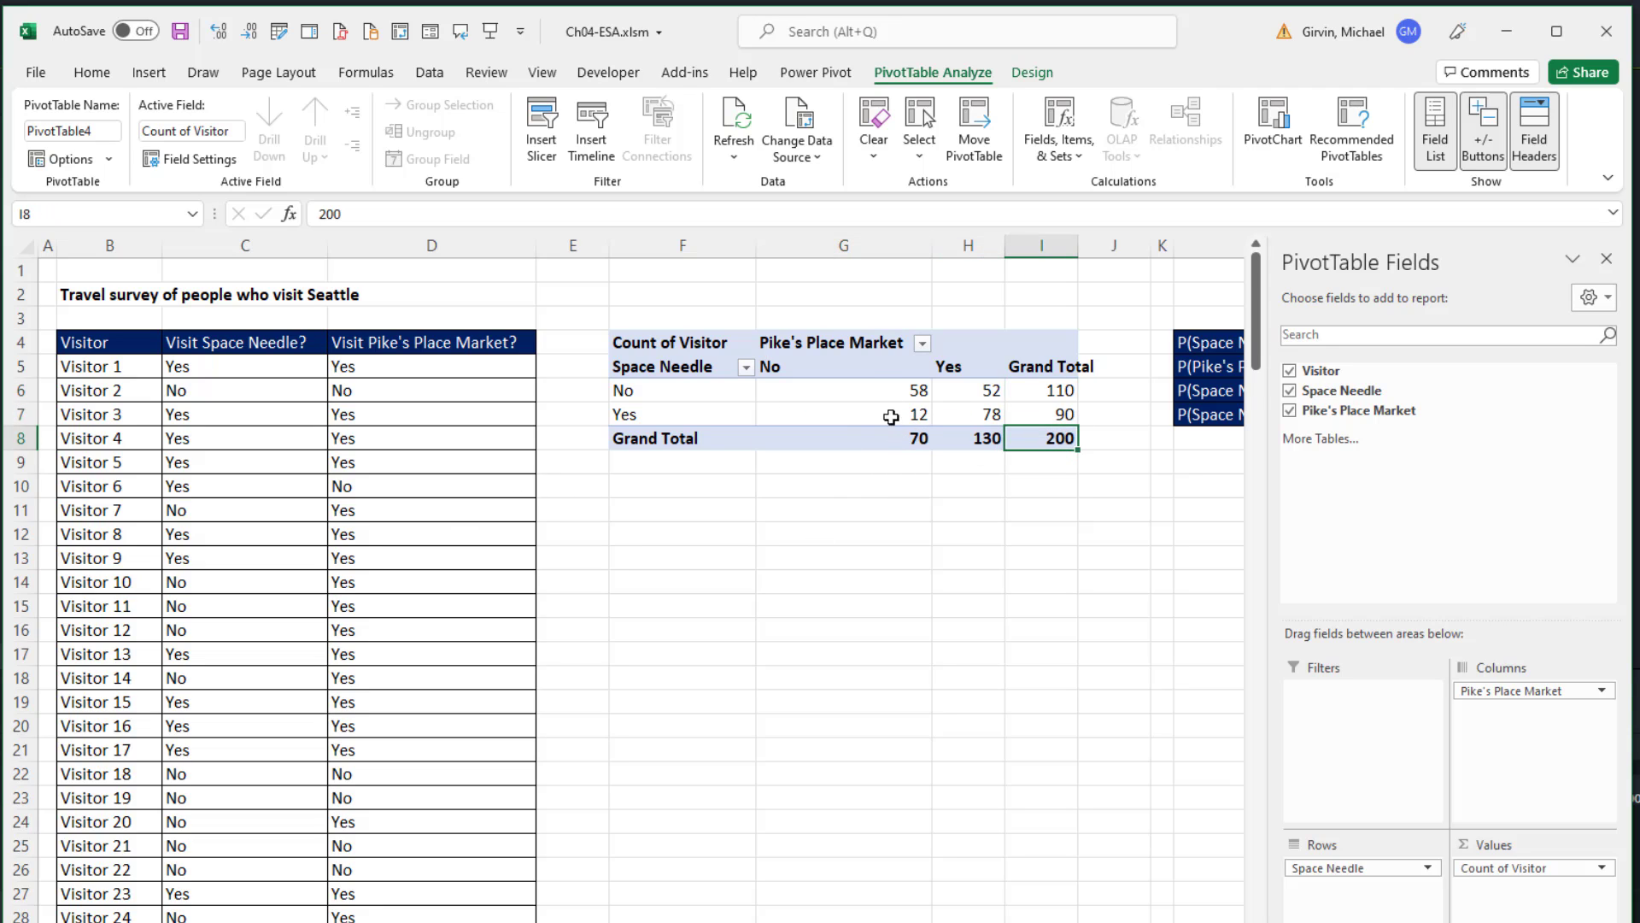
pyautogui.moveTo(865, 386); pyautogui.dragTo(958, 411)
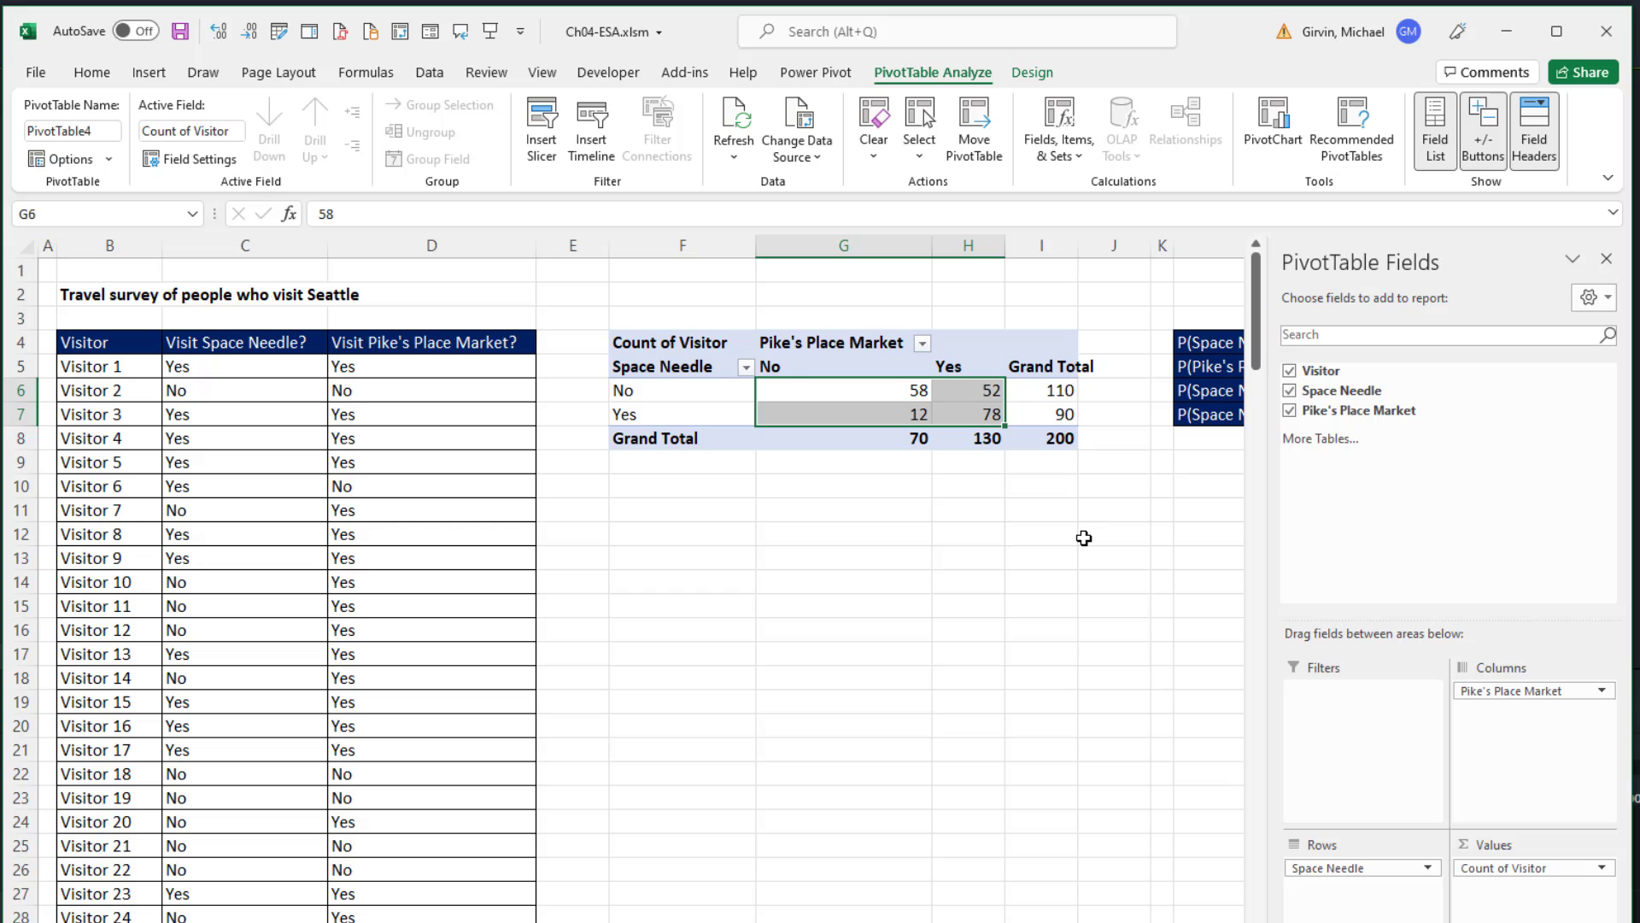
# Step: Calculate P(Space Needle) in M4 by dividing the Space Needle Yes total by the grand total, =I7/I8
pyautogui.hscroll(4, 1084, 537)
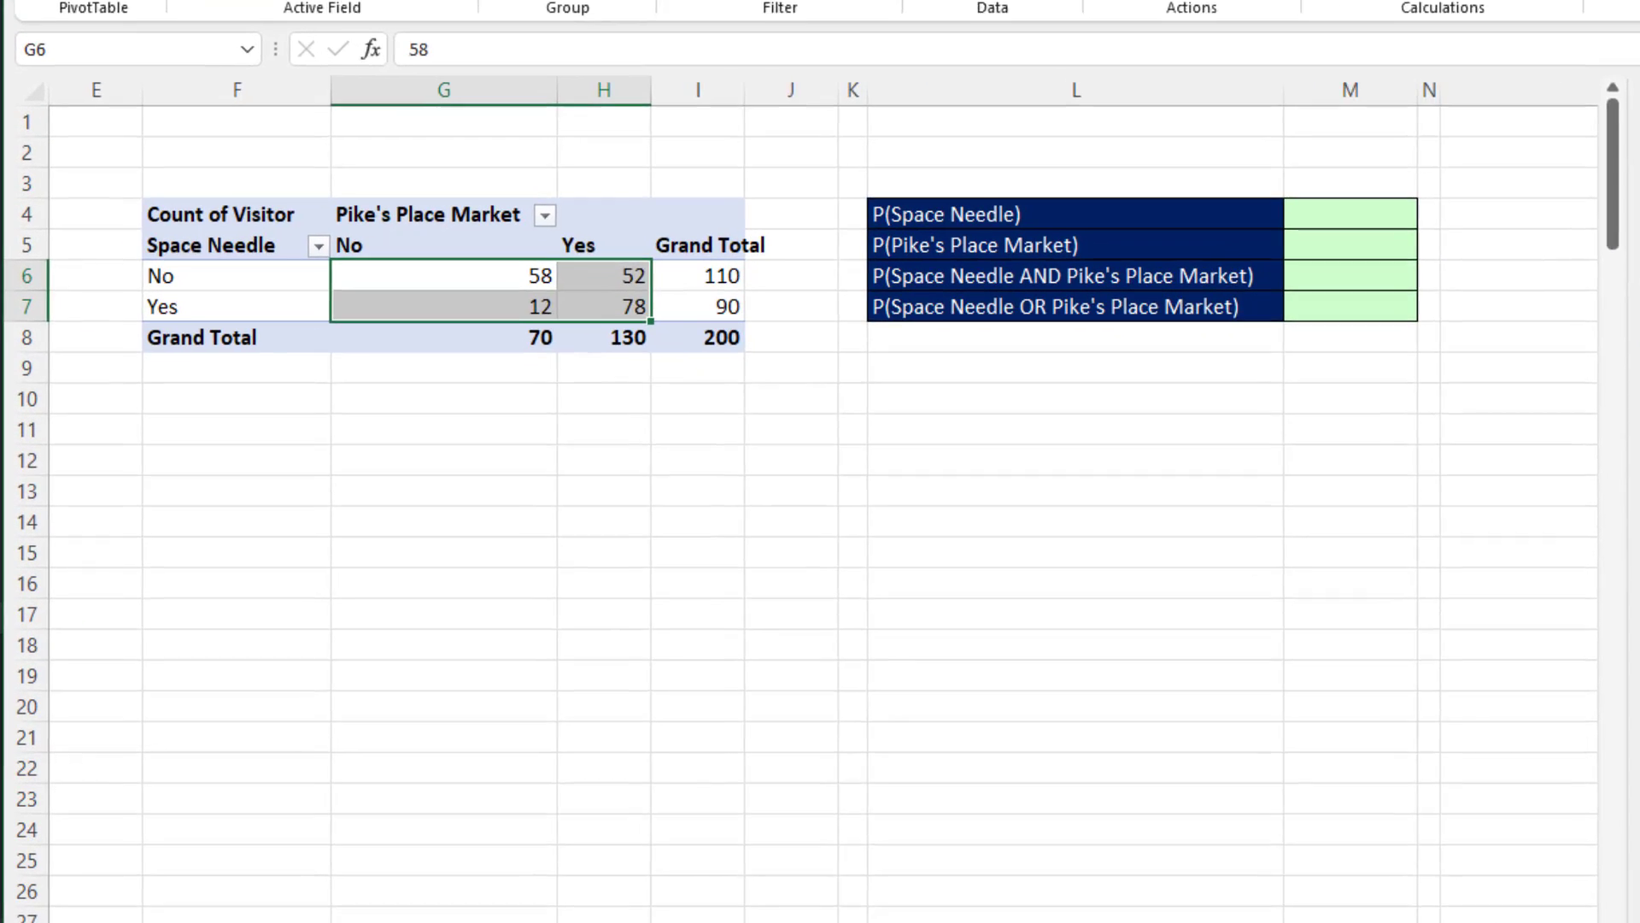
pyautogui.click(1051, 342)
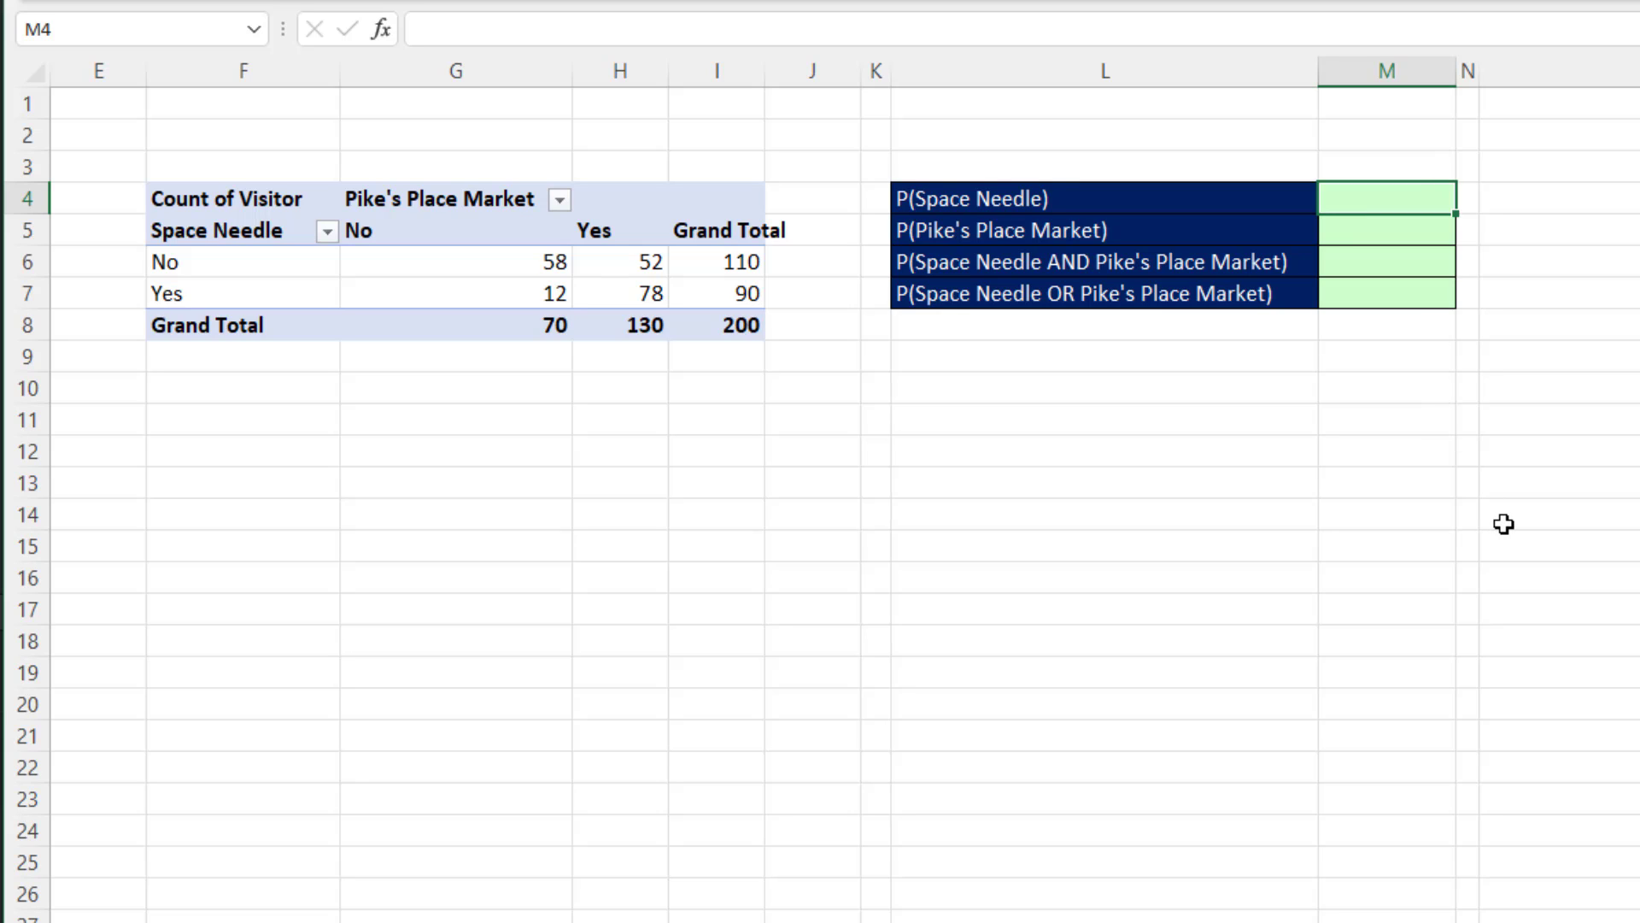
pyautogui.write('=')
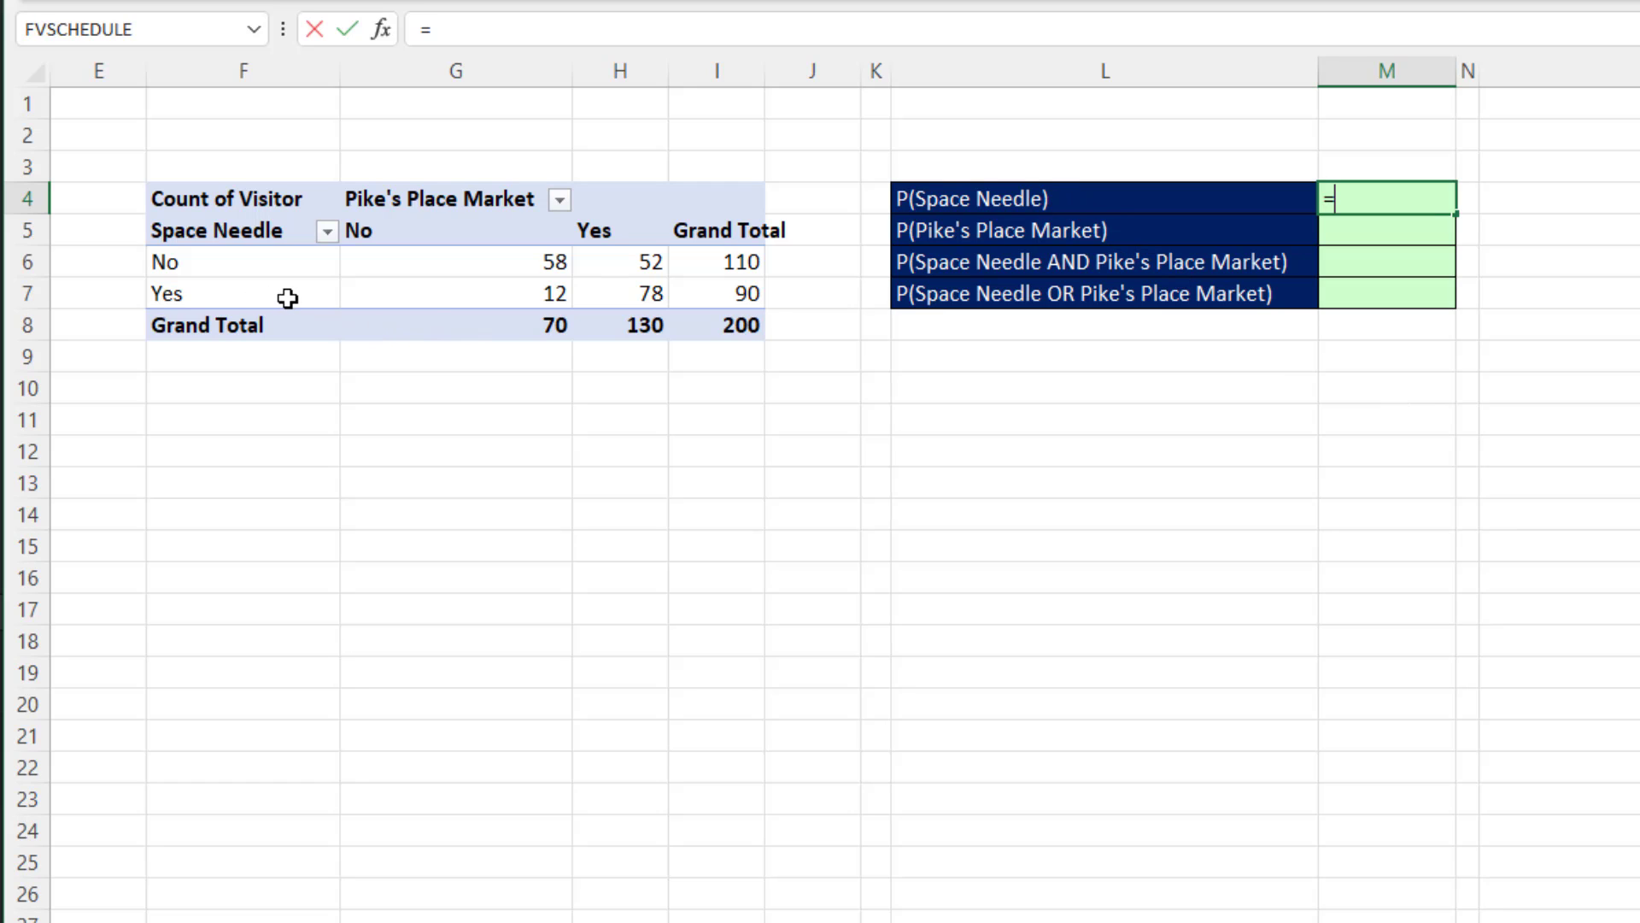
pyautogui.click(740, 295)
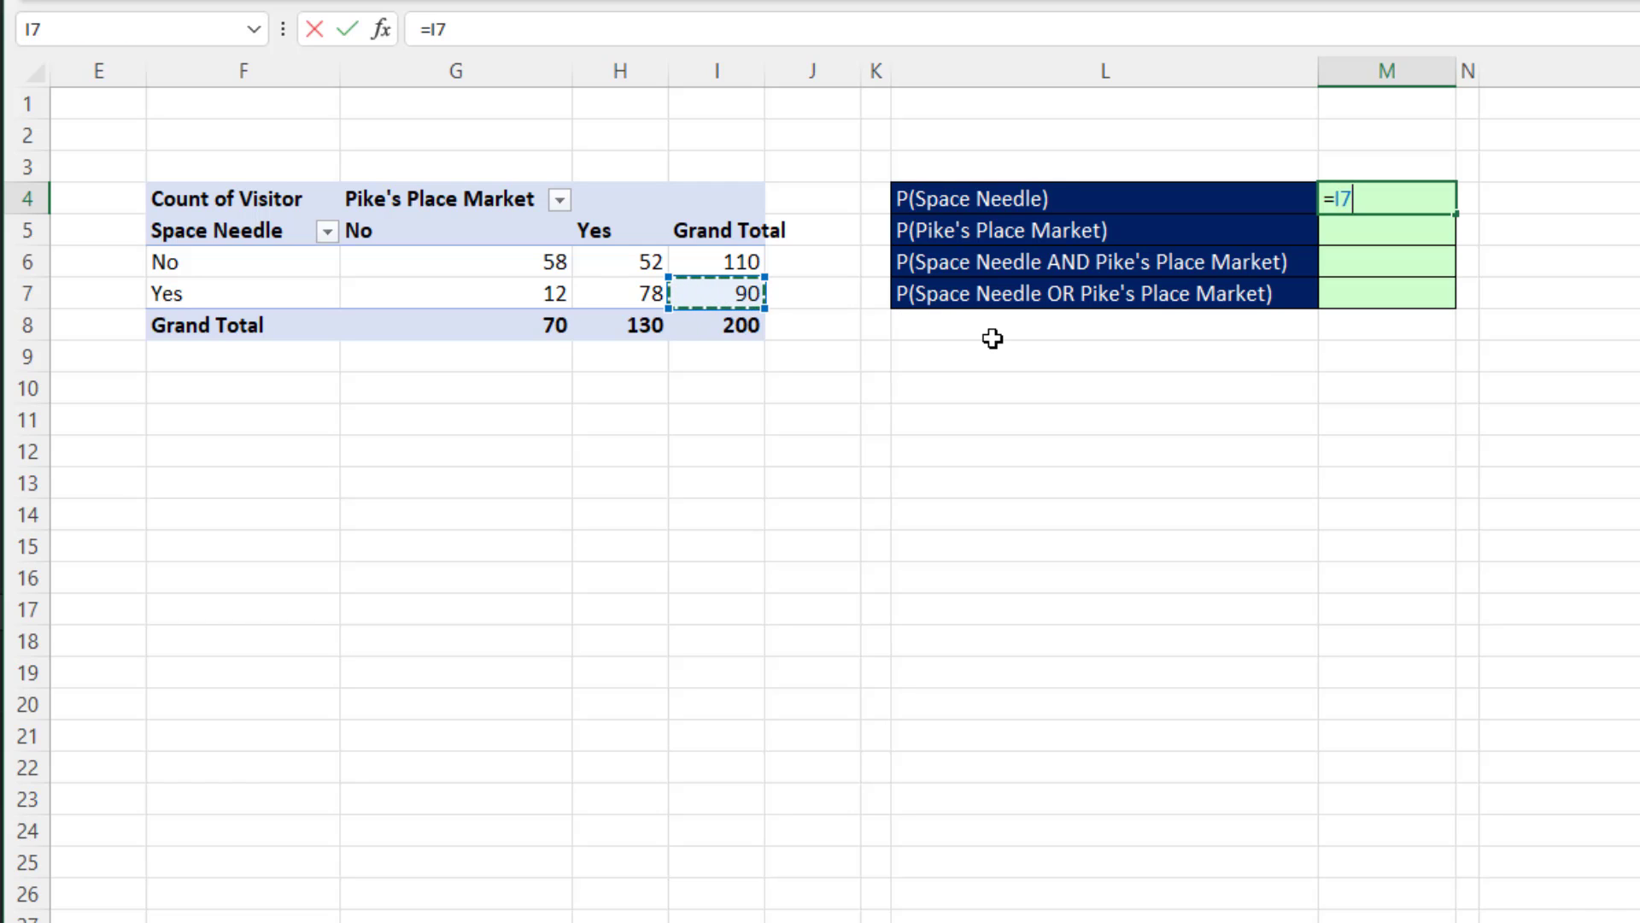
pyautogui.write('/')
pyautogui.click(743, 329)
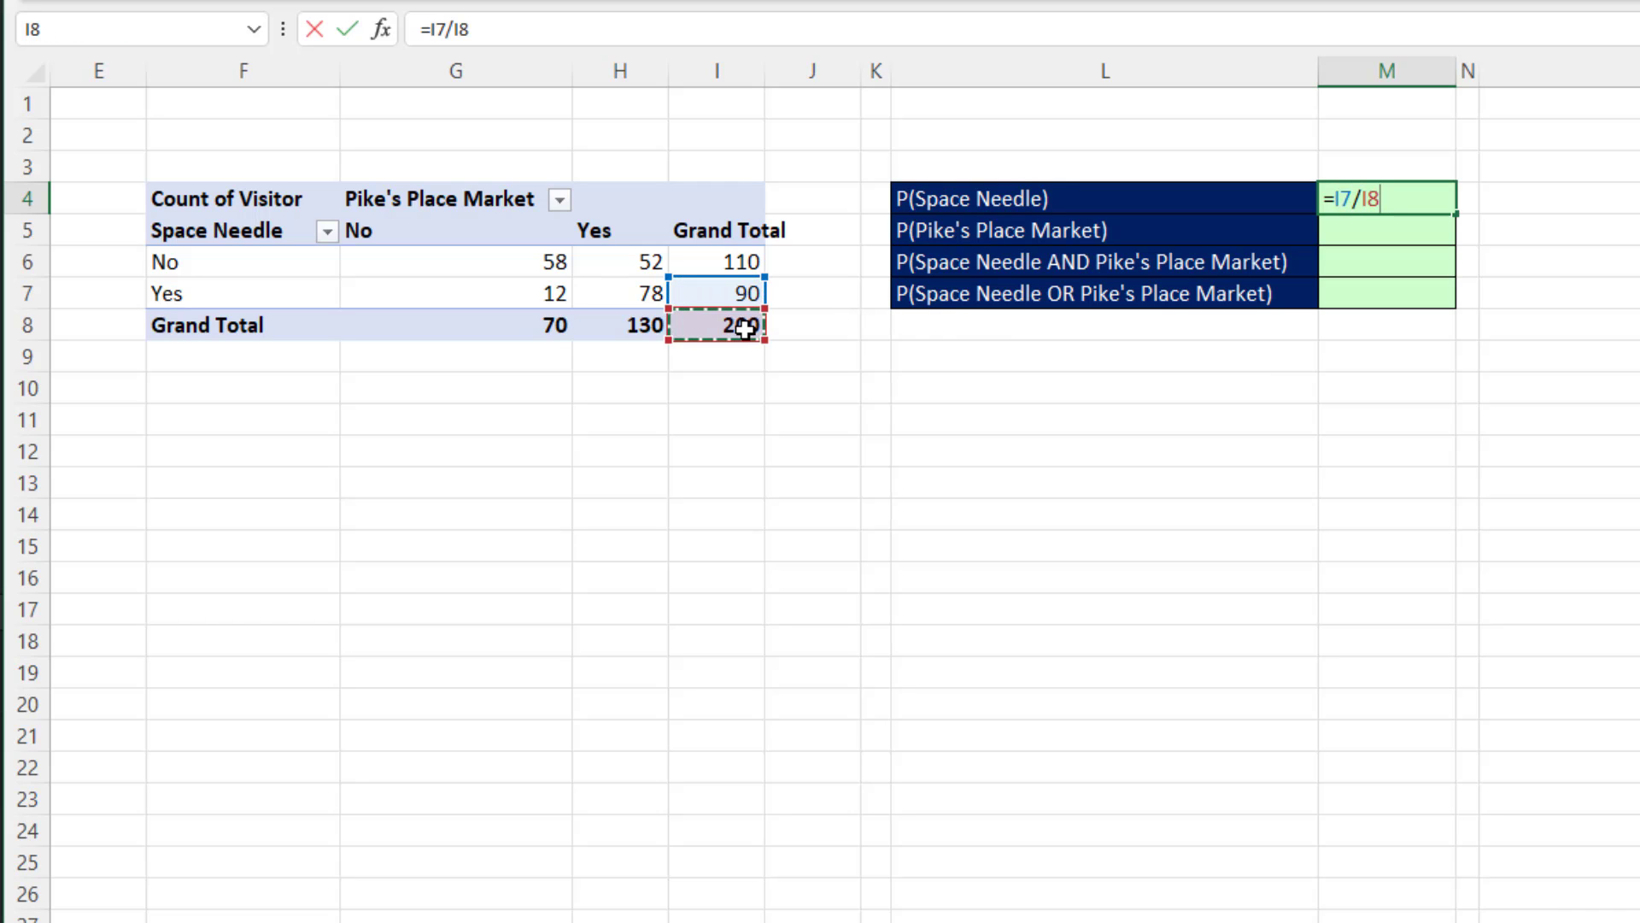
pyautogui.press('Return')
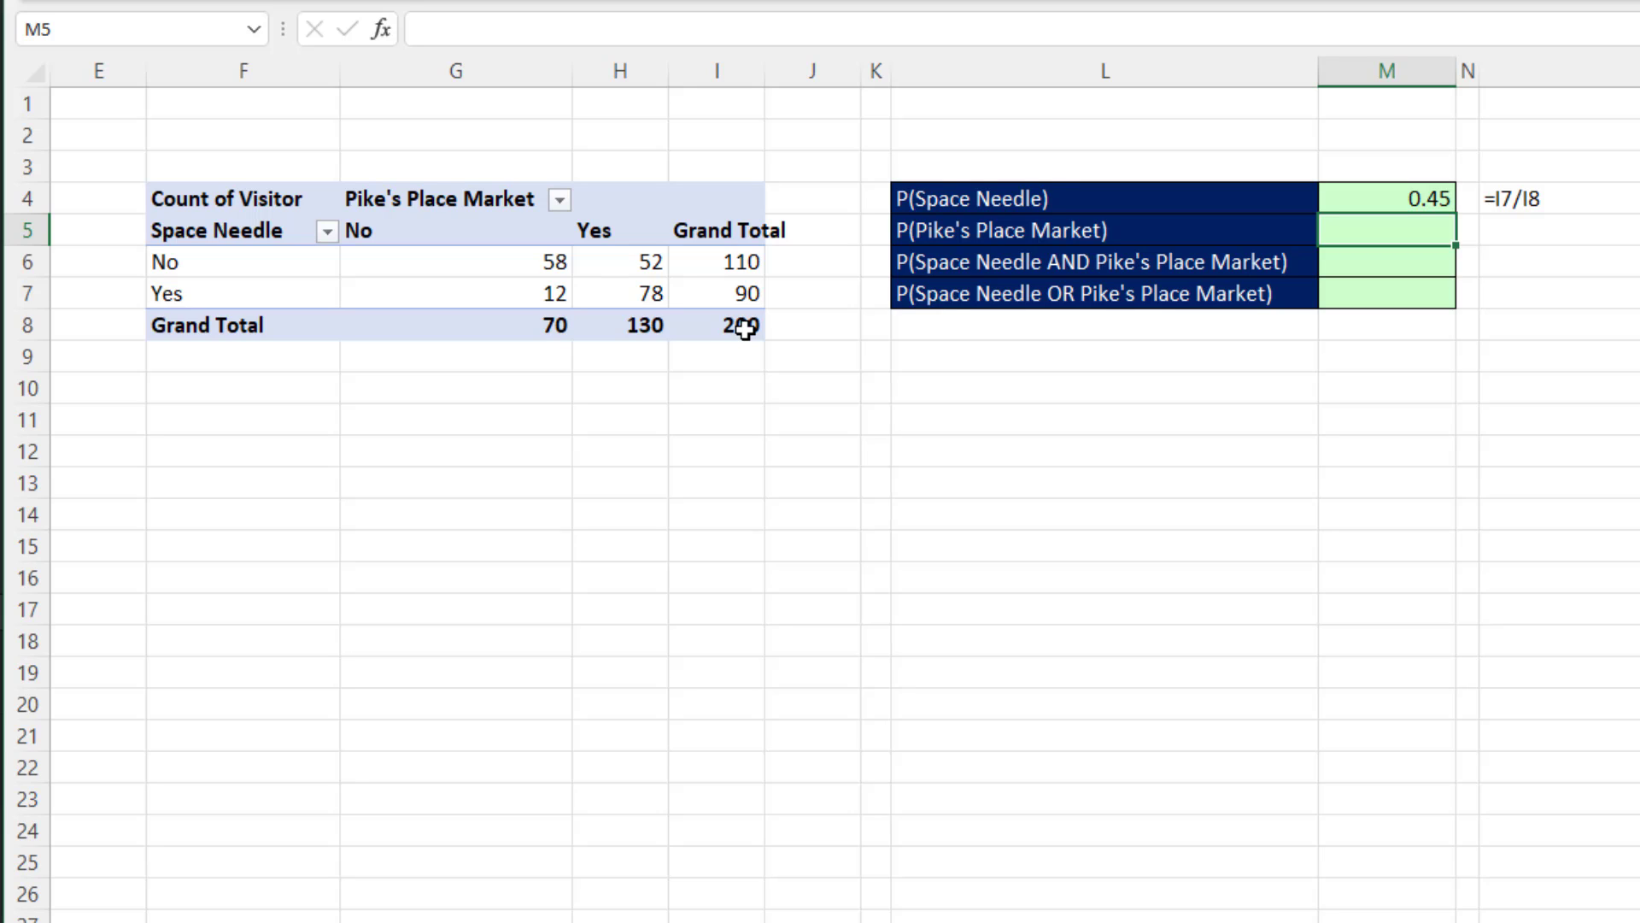
# Step: Calculate P(Pike's Place Market) in M5 by dividing the market's Yes total by the grand total, =H8/I8
pyautogui.write('=')
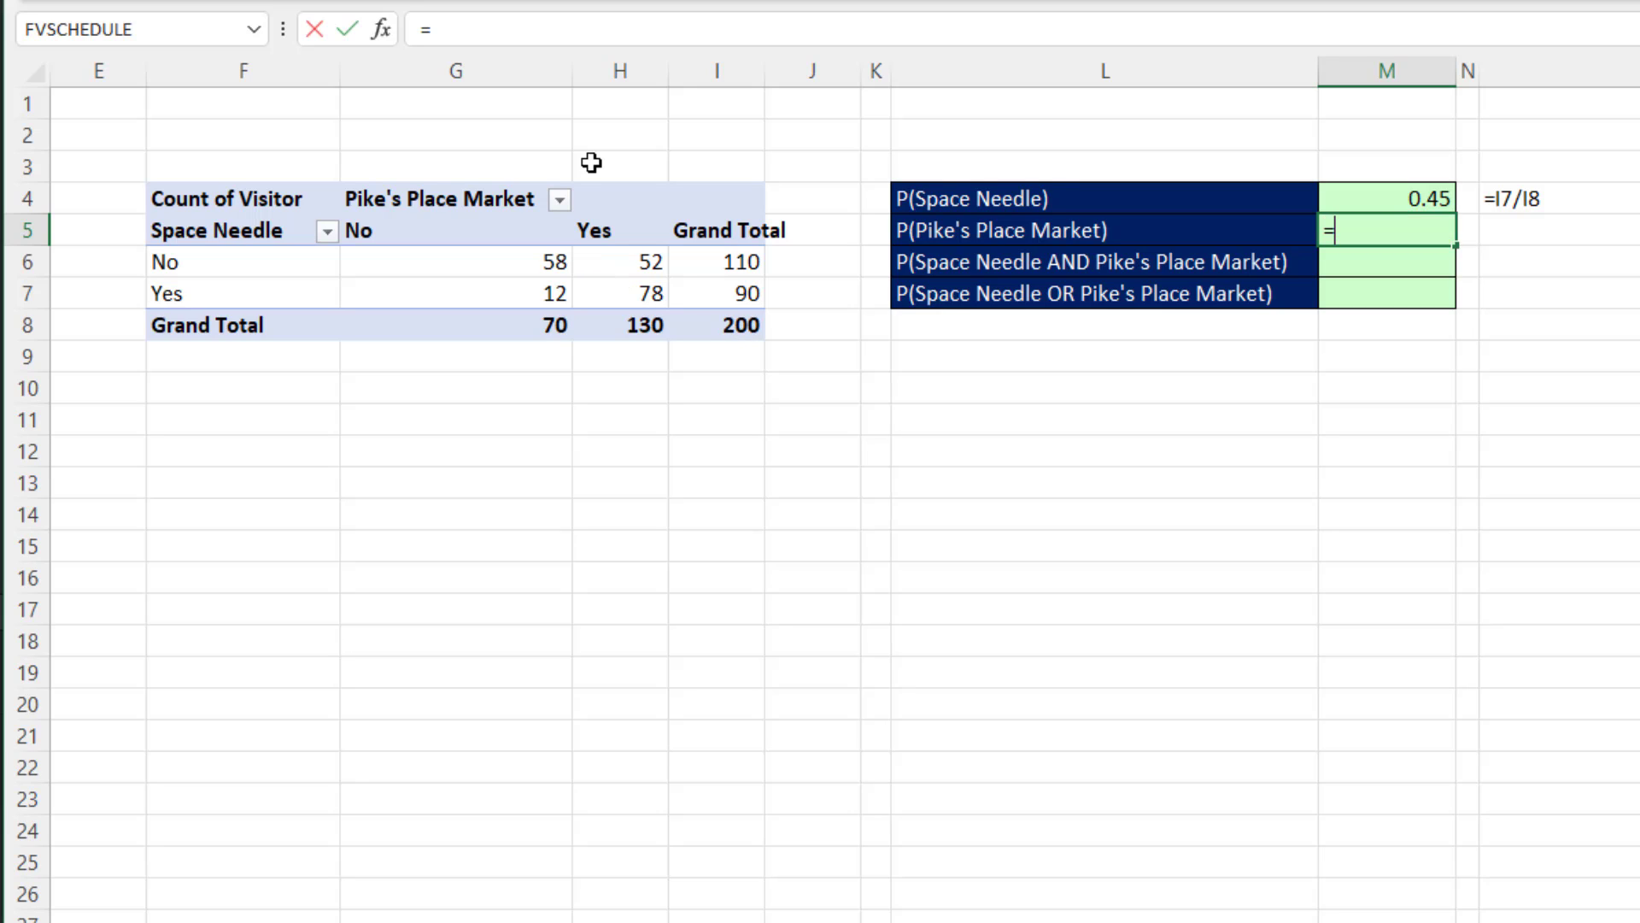
pyautogui.click(601, 325)
pyautogui.write('/')
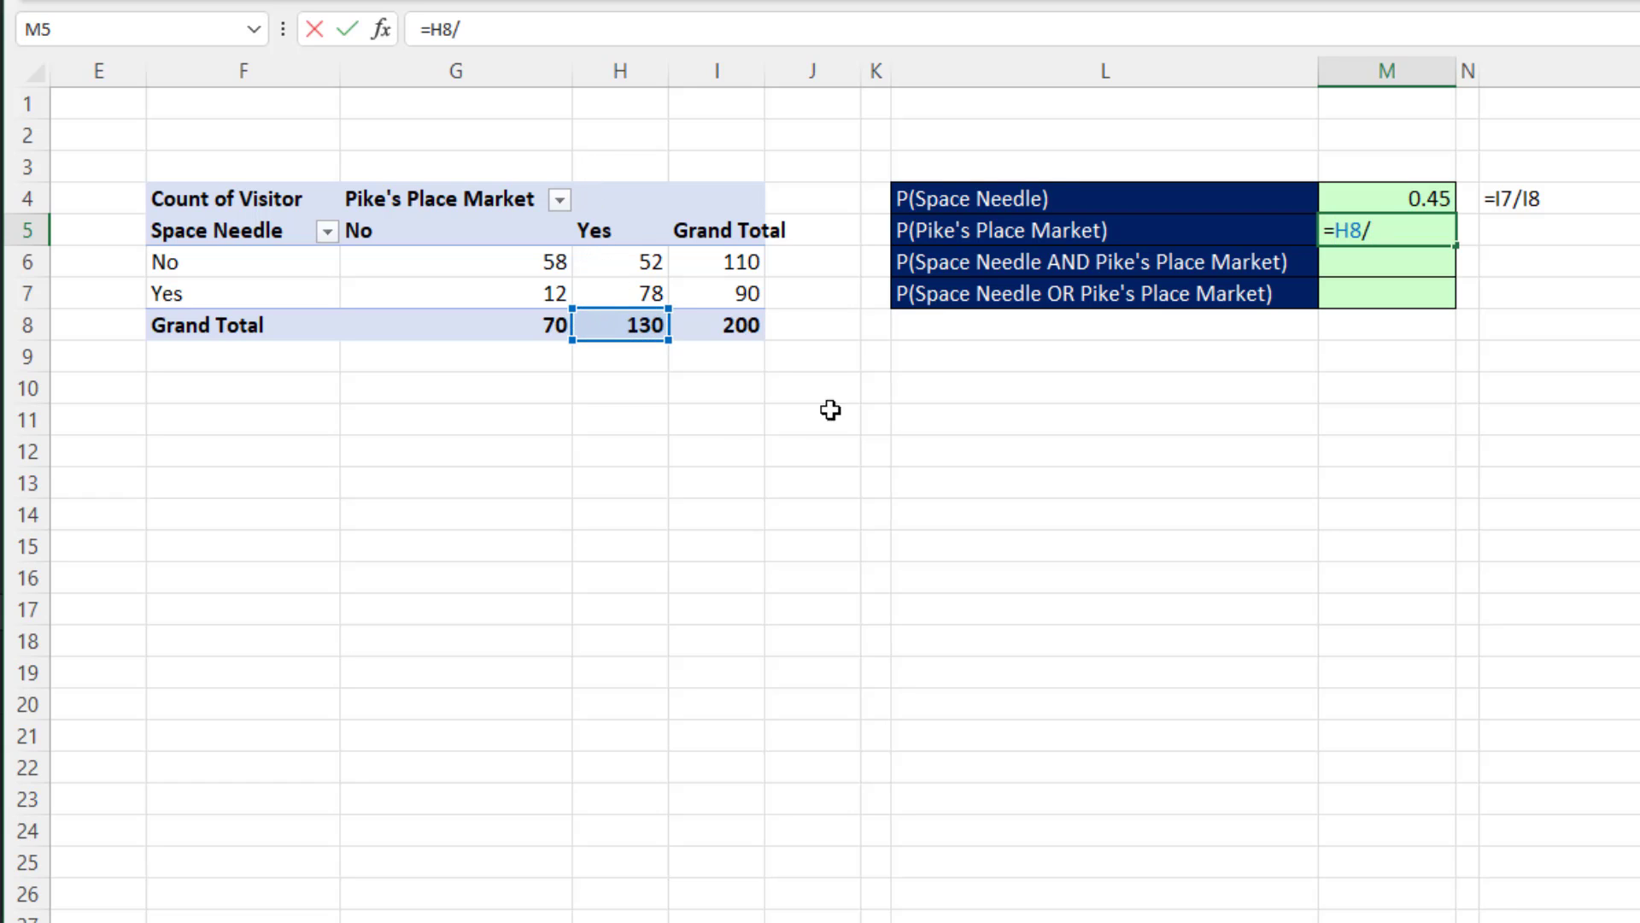
pyautogui.click(760, 328)
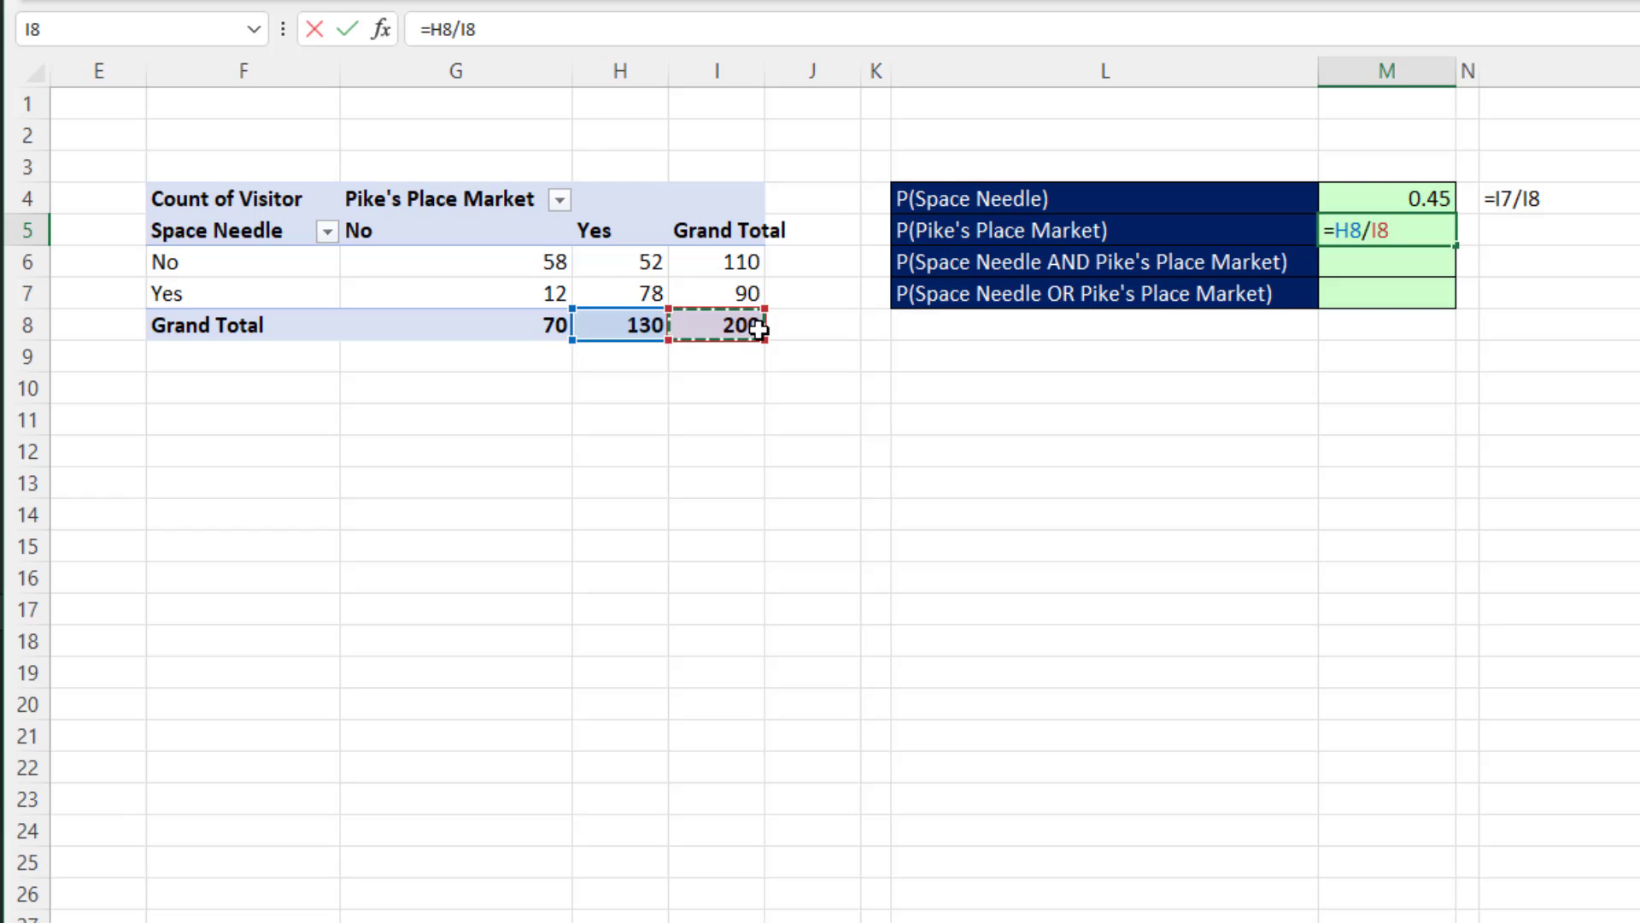
pyautogui.press('Return')
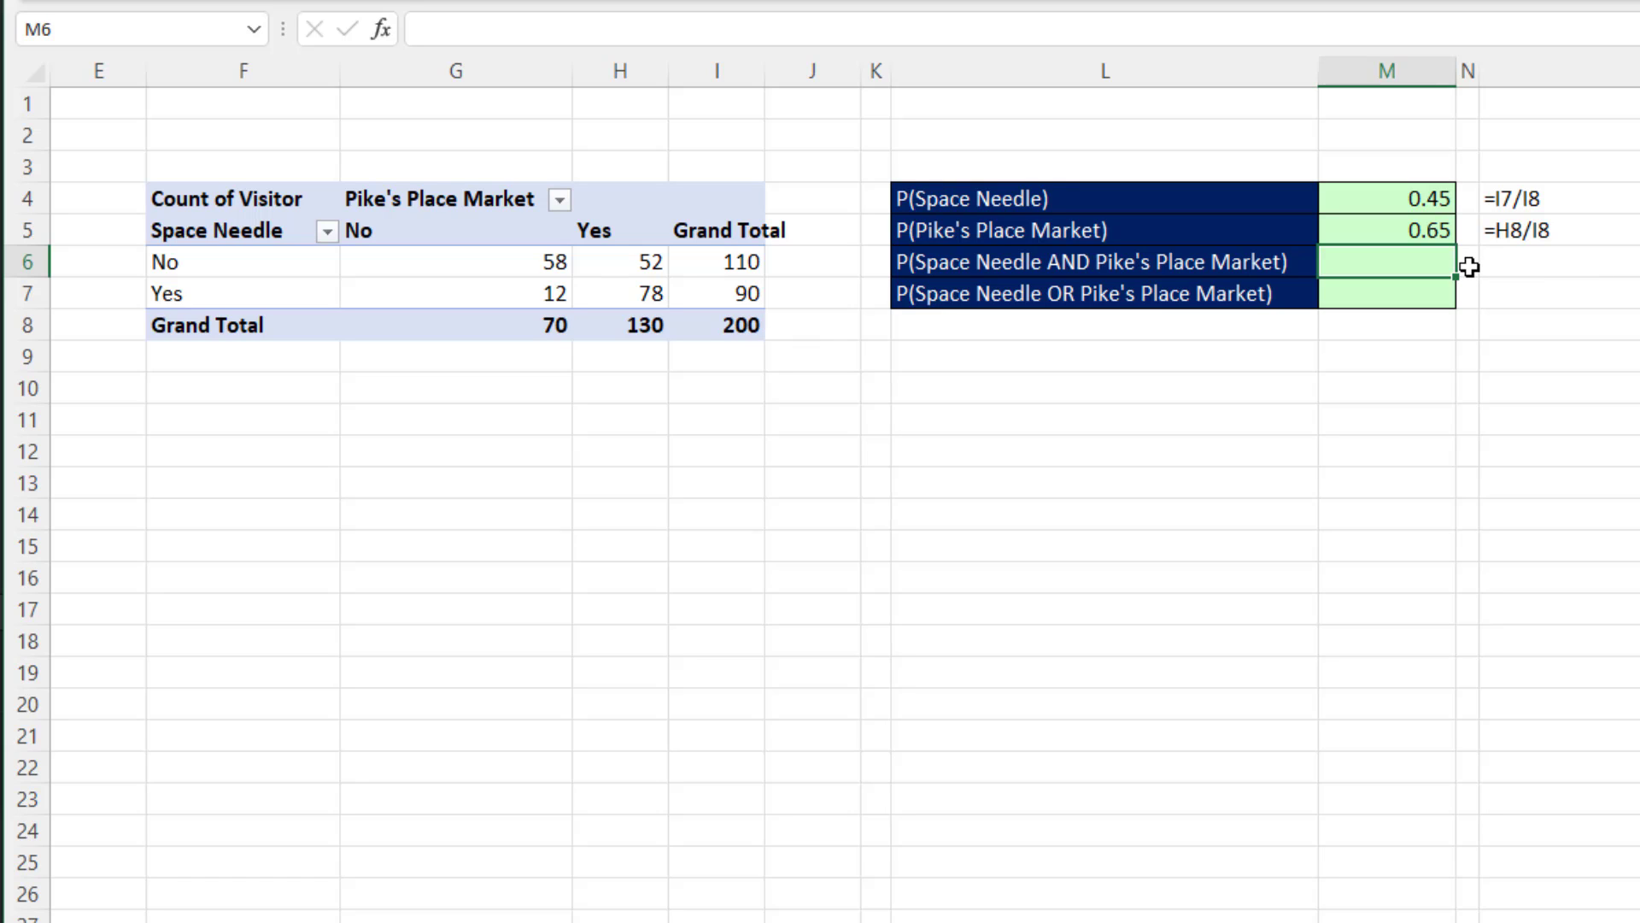
# Step: Calculate P(Space Needle AND Pike's Place Market) in M6 from the joint Yes count with =H7/I8
pyautogui.write('=')
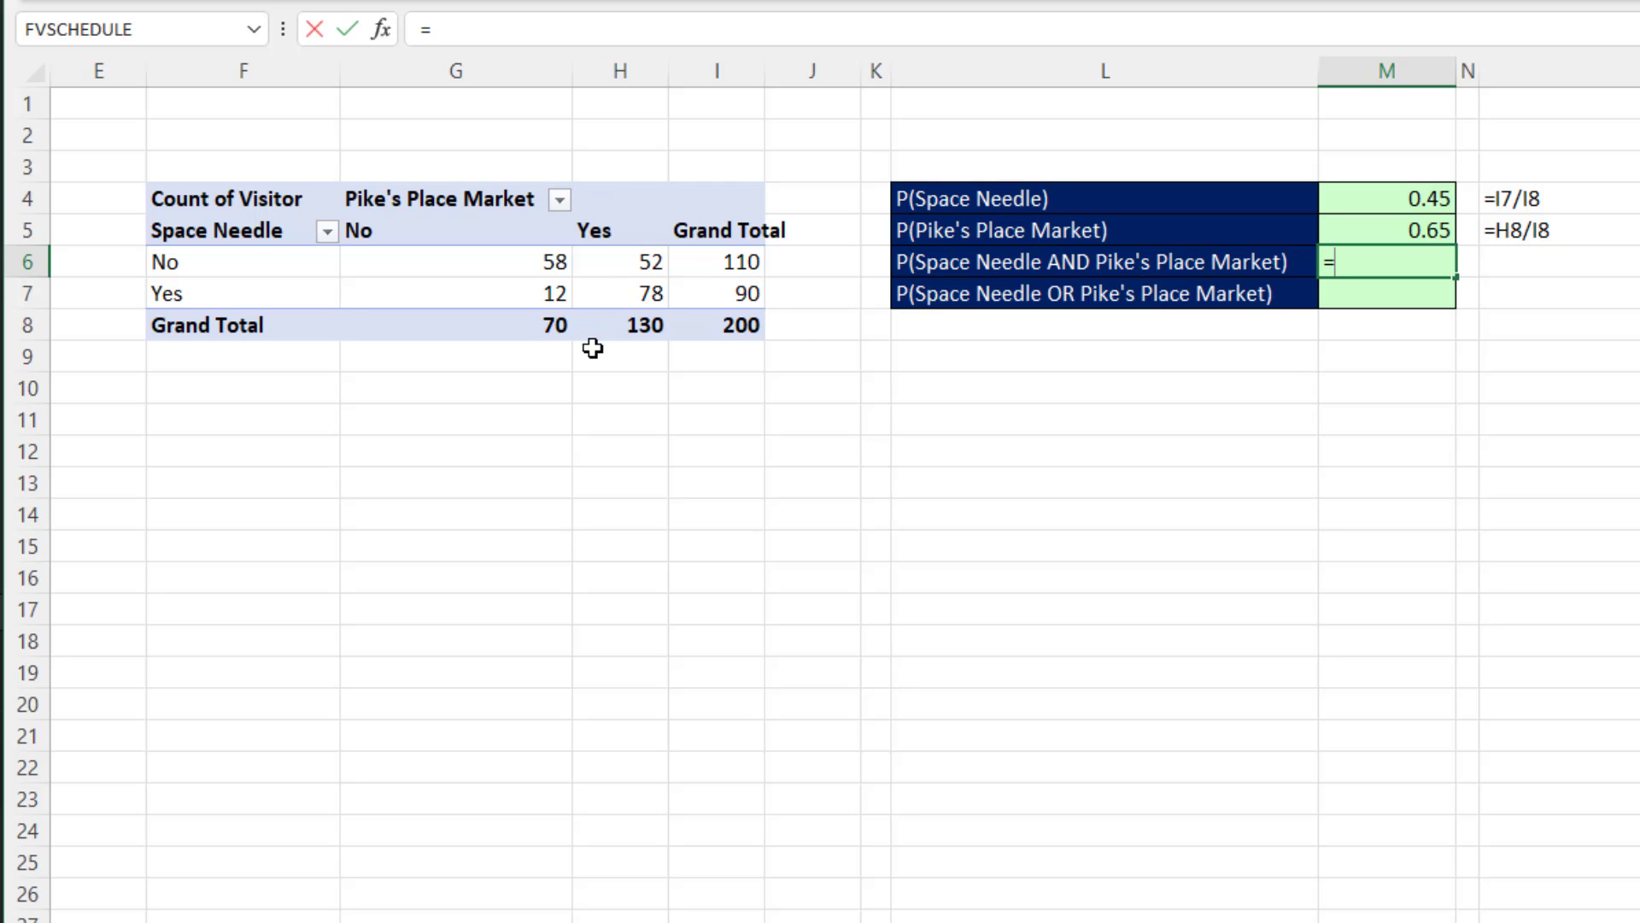
pyautogui.click(622, 295)
pyautogui.write('/')
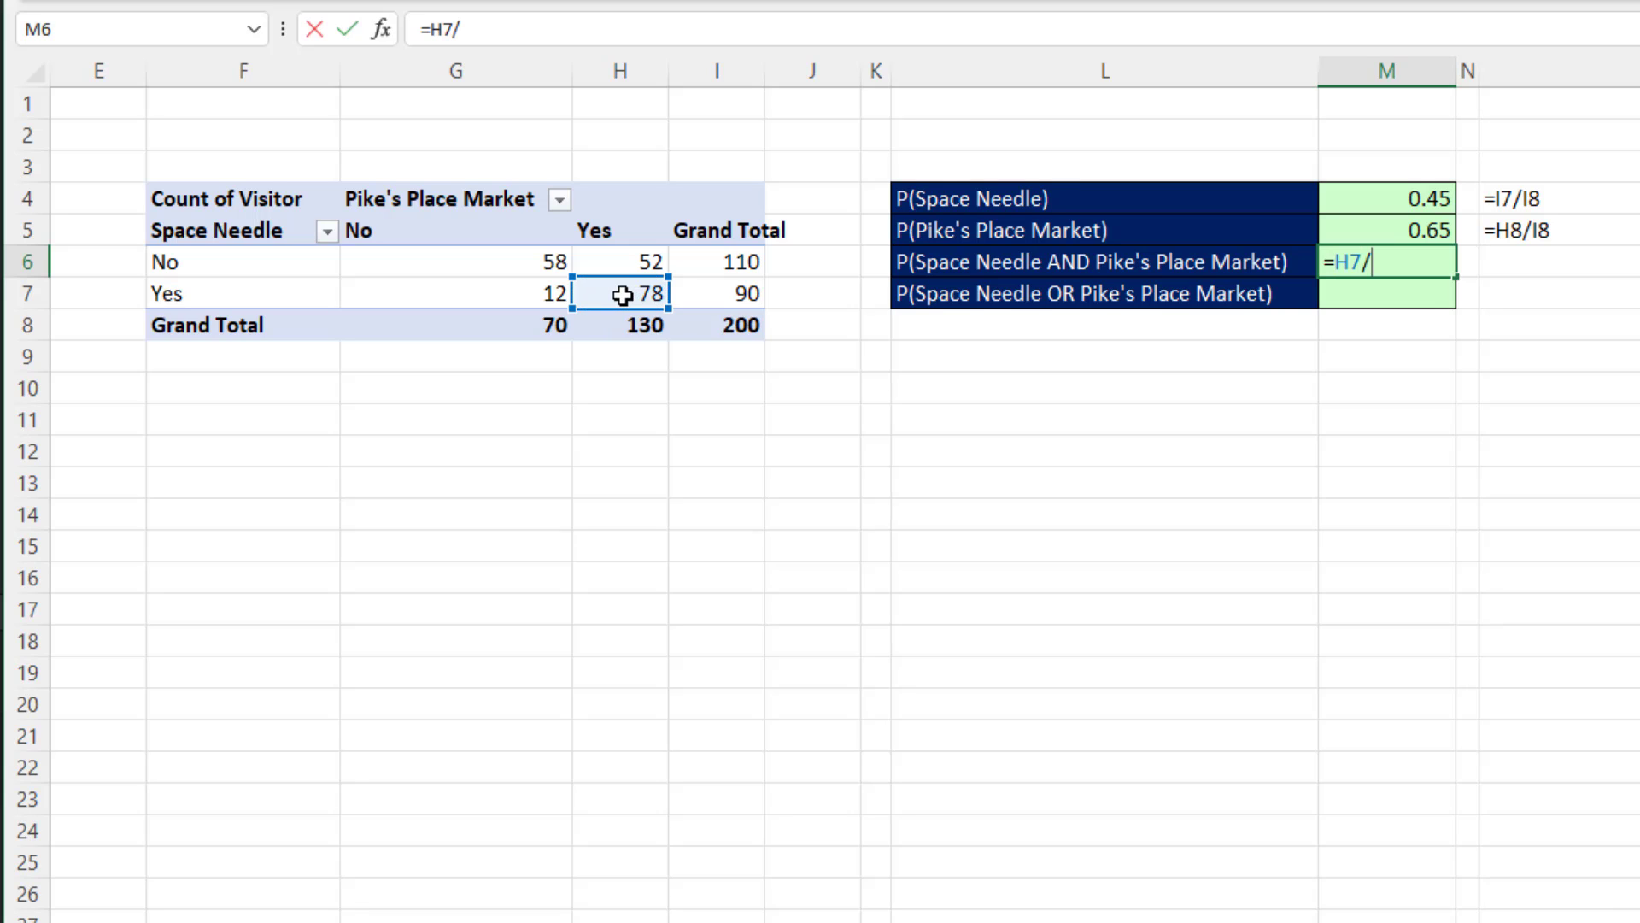
pyautogui.click(752, 321)
pyautogui.press('Return')
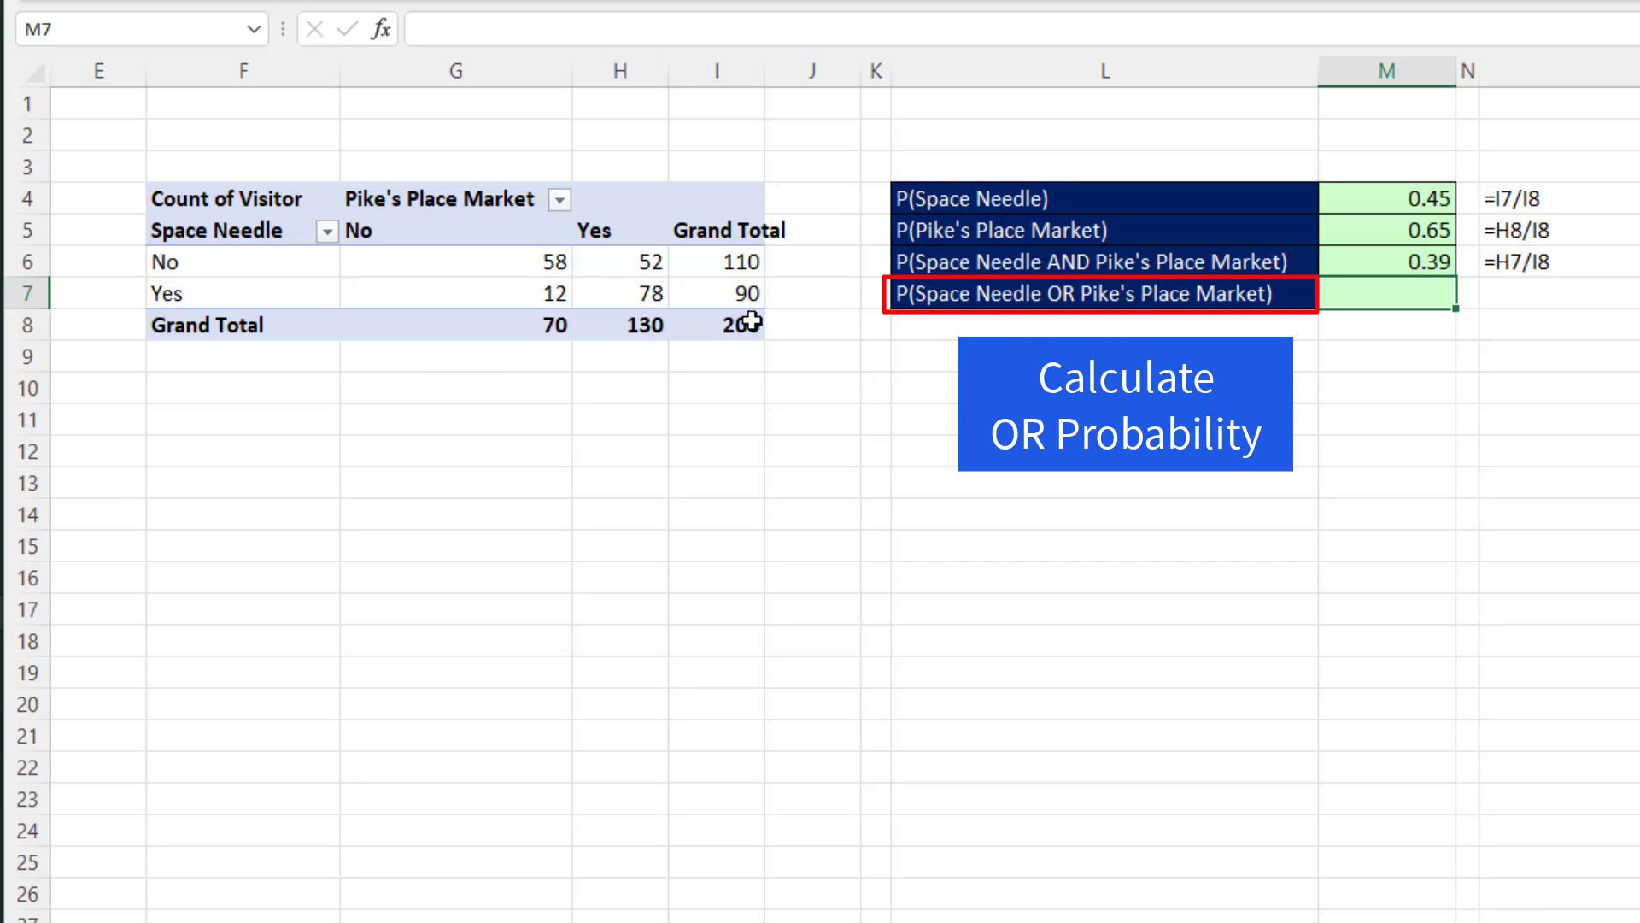
# Step: Calculate P(Space Needle OR Pike's Place Market) in M7 with the addition law formula =M4+M5-M6
pyautogui.write('=')
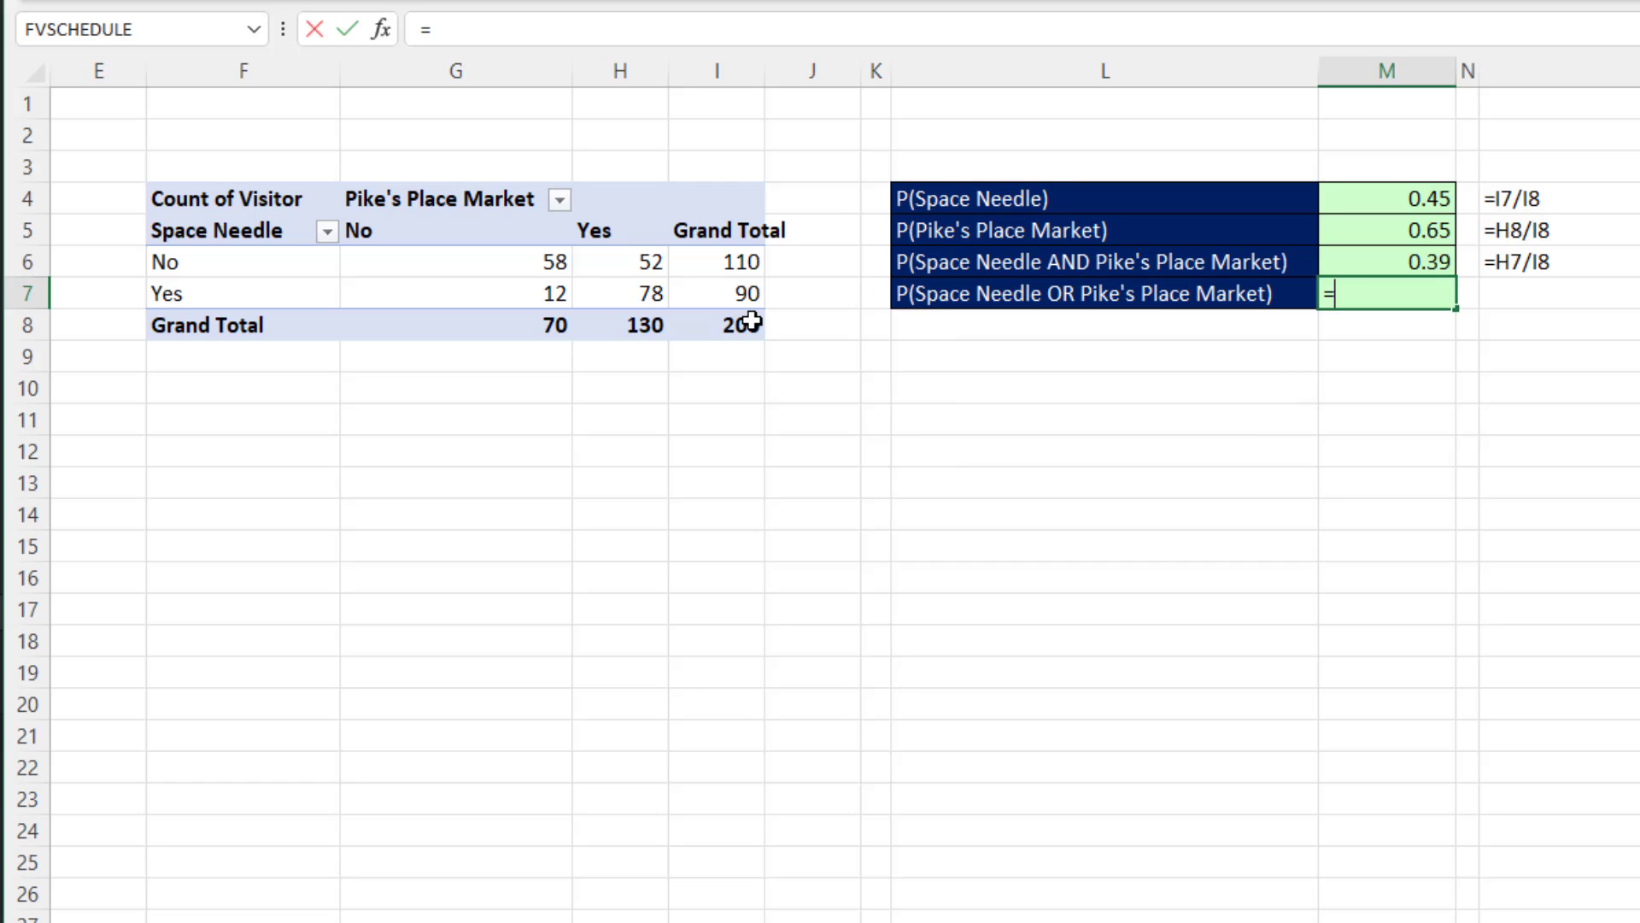
pyautogui.press('Up')
pyautogui.press('Up')
pyautogui.press('Up')
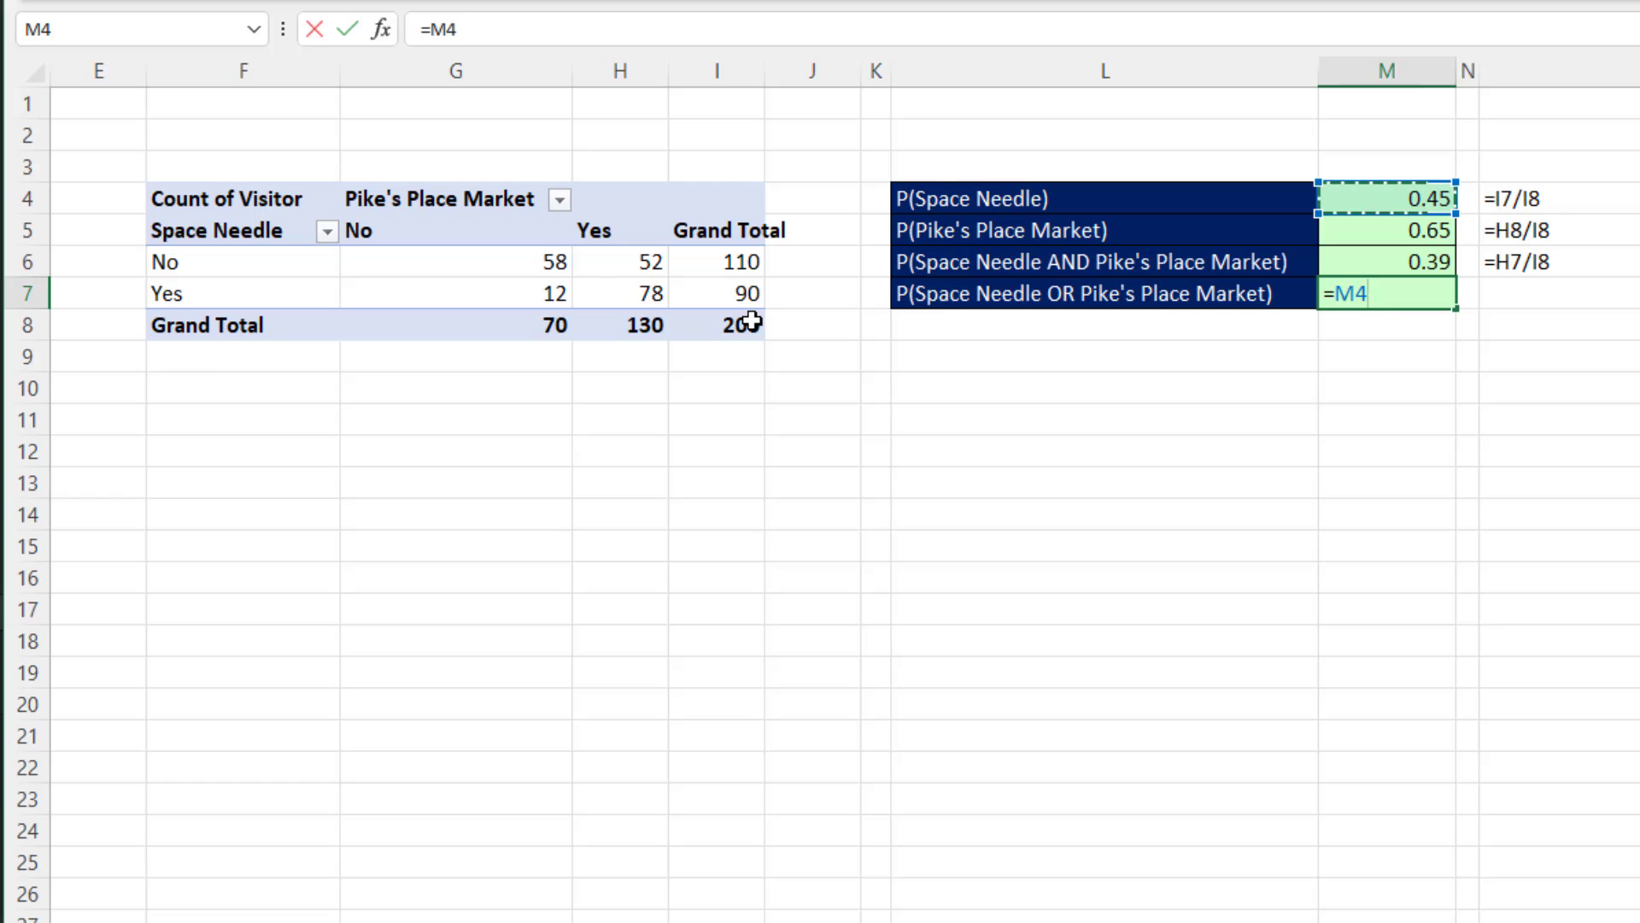
pyautogui.write('+')
pyautogui.press('Up')
pyautogui.press('Up')
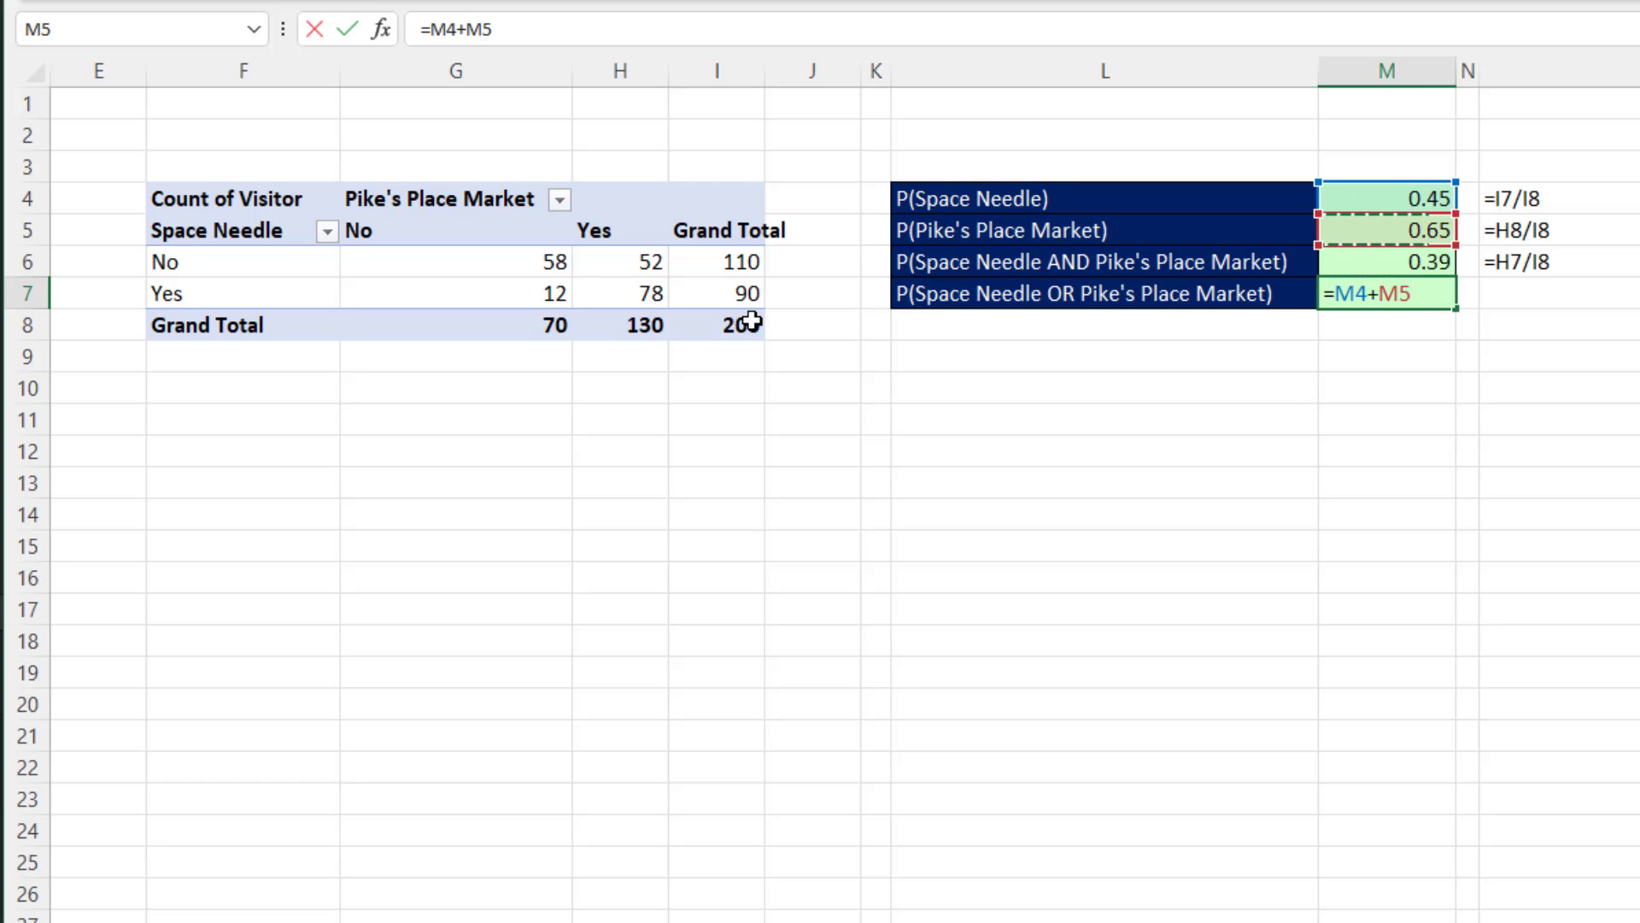
pyautogui.write('-')
pyautogui.click(1428, 265)
pyautogui.press('Return')
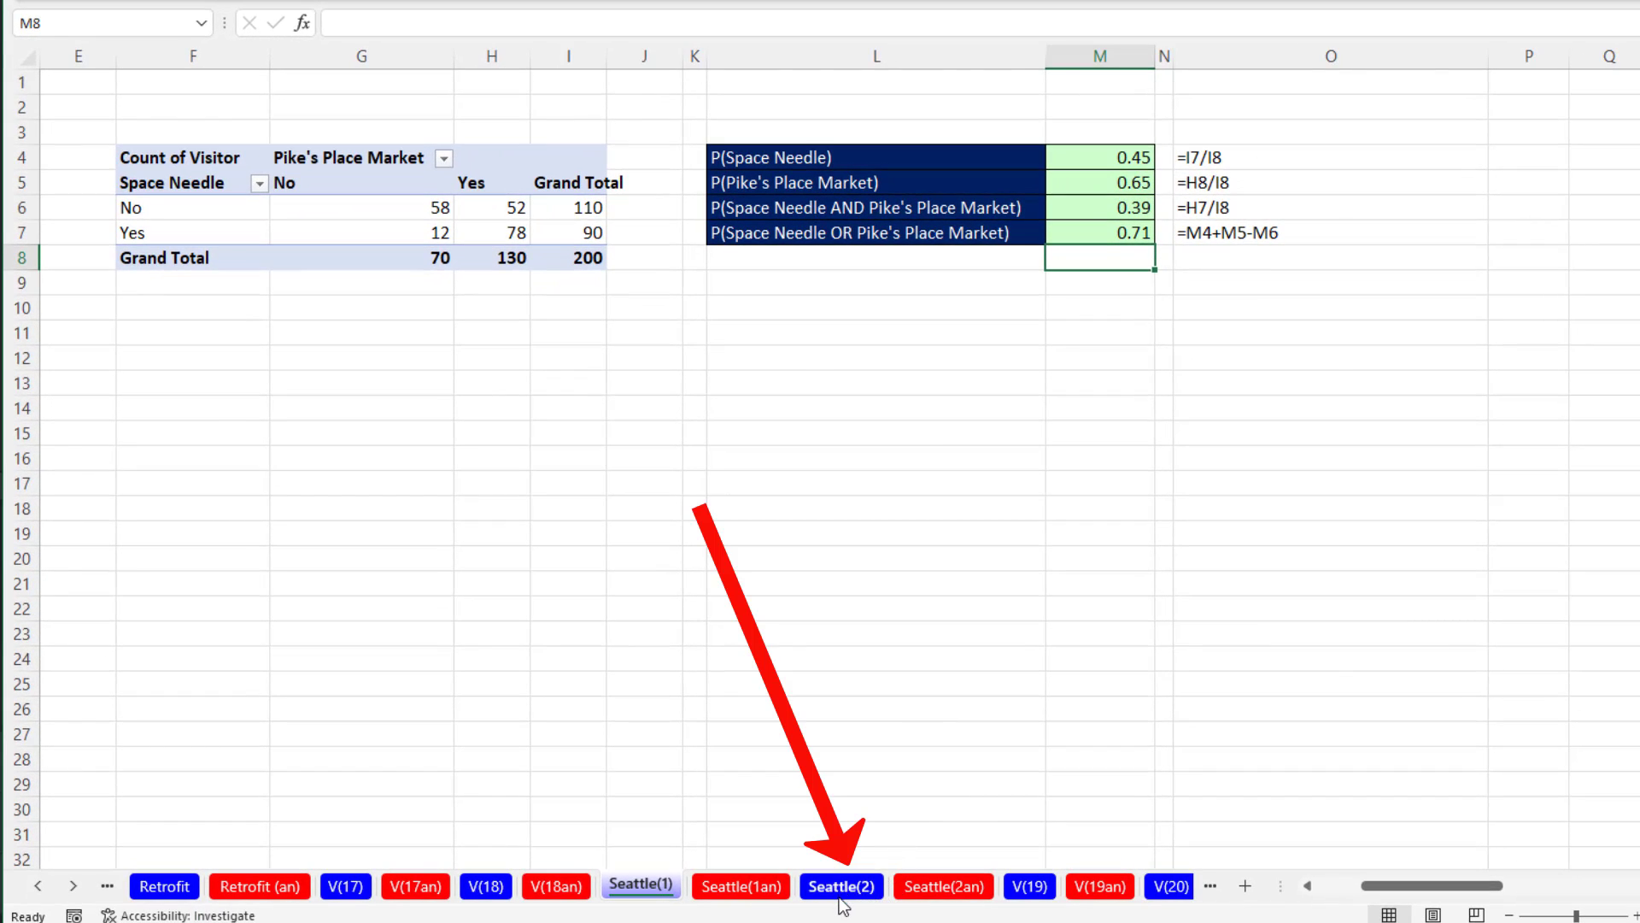
# Step: Go to the Seattle(2) sheet and review the four survey answer choices in B3:B6
pyautogui.click(841, 891)
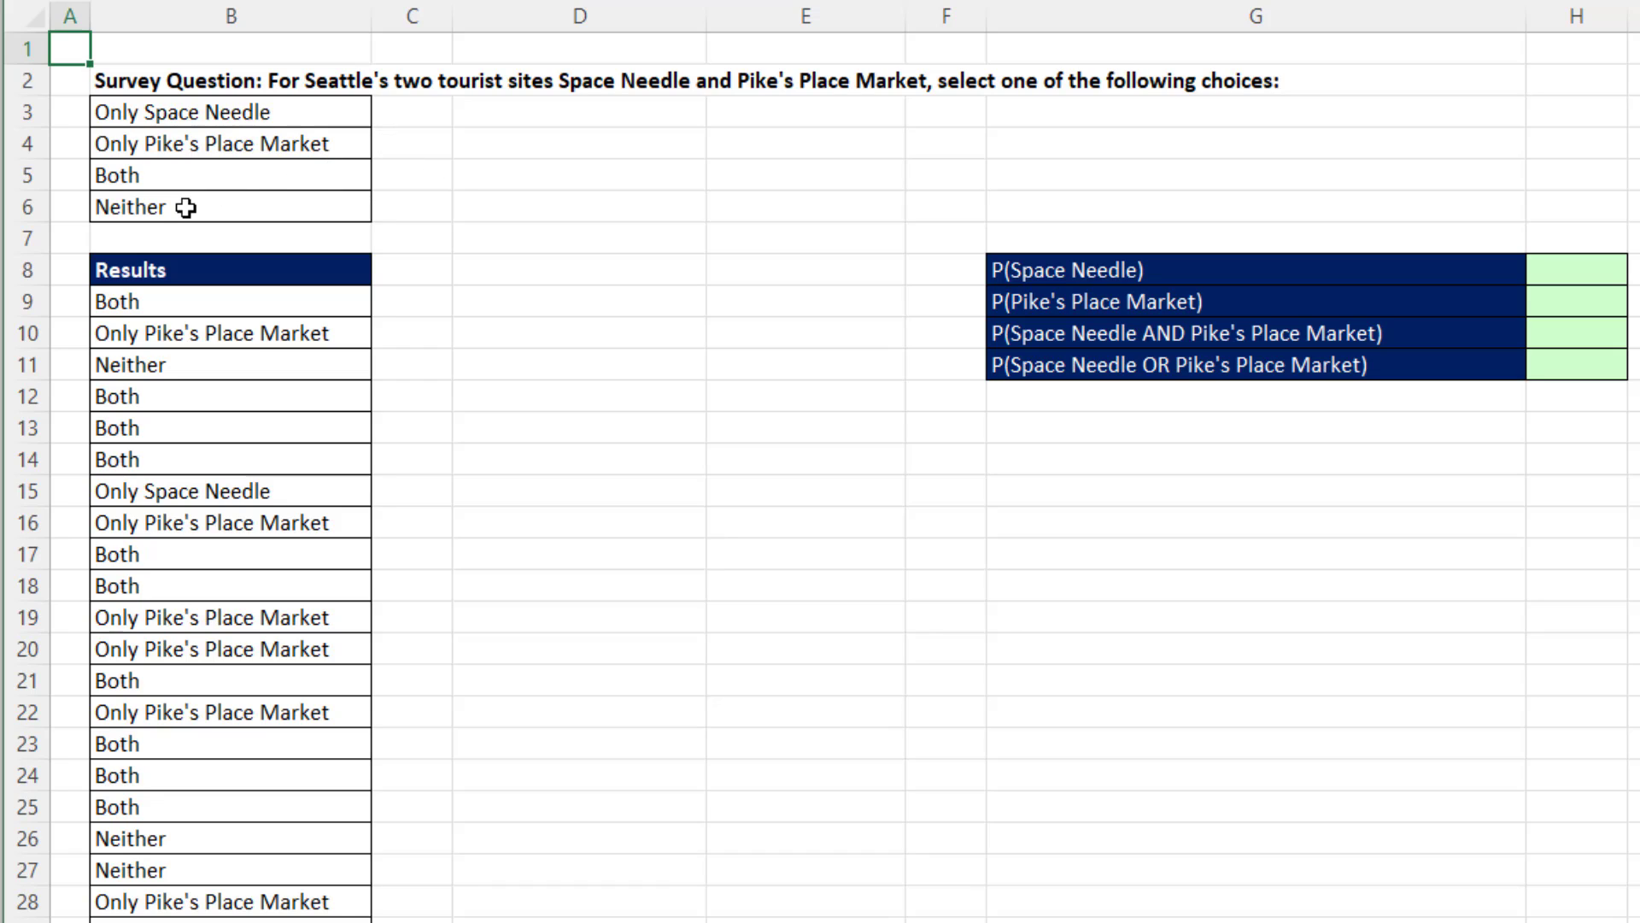
pyautogui.click(154, 207)
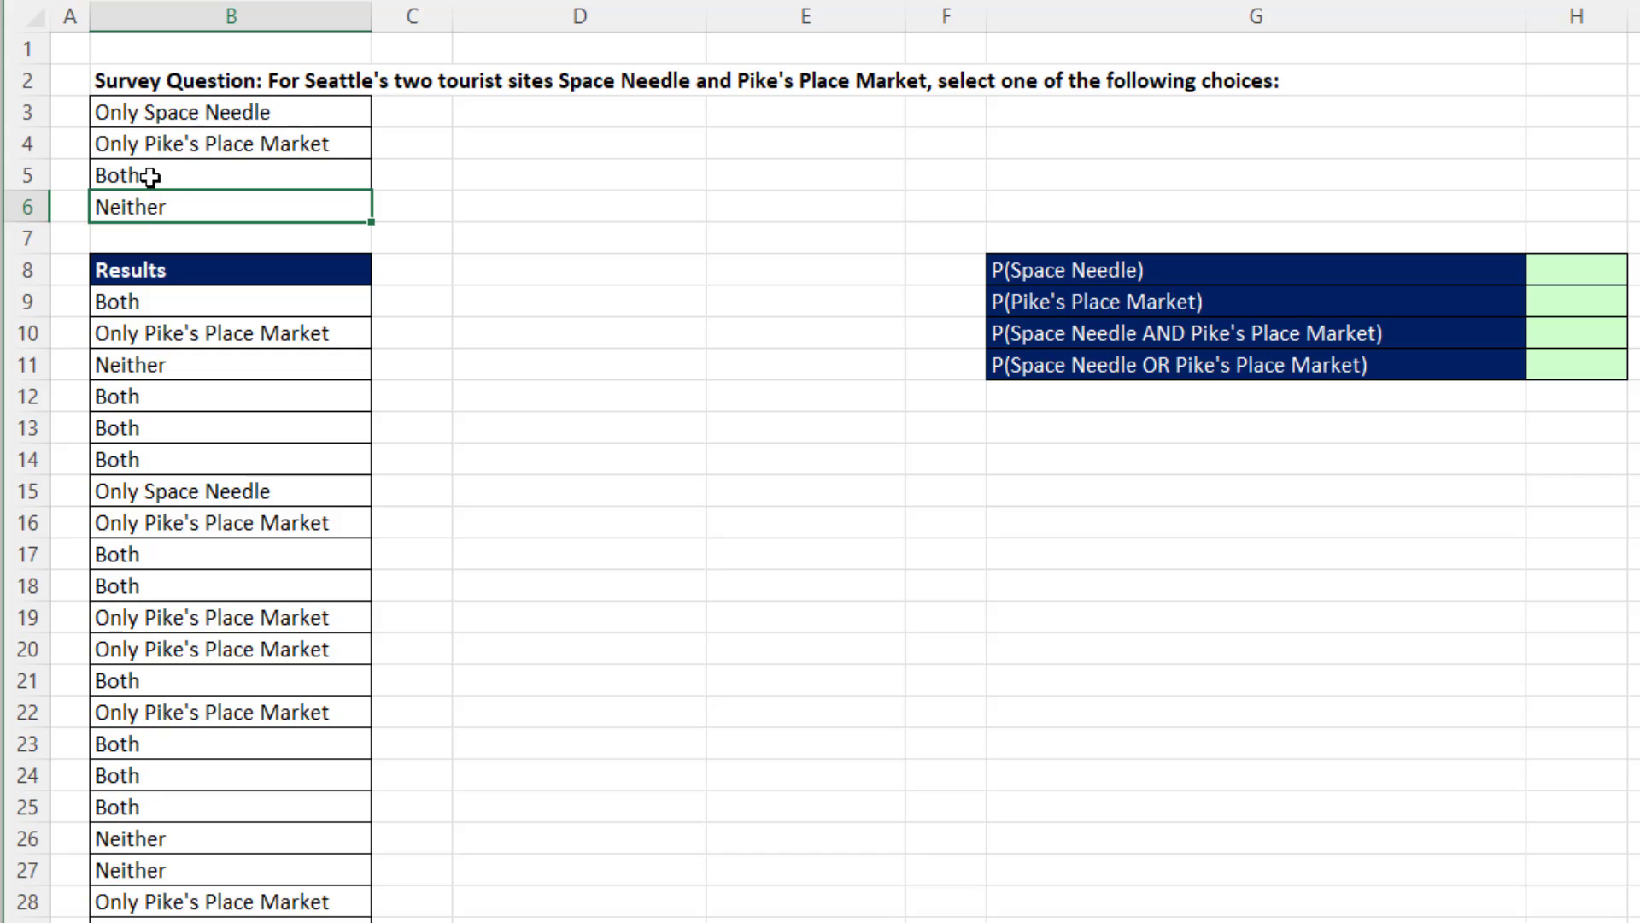
pyautogui.click(151, 176)
pyautogui.click(212, 112)
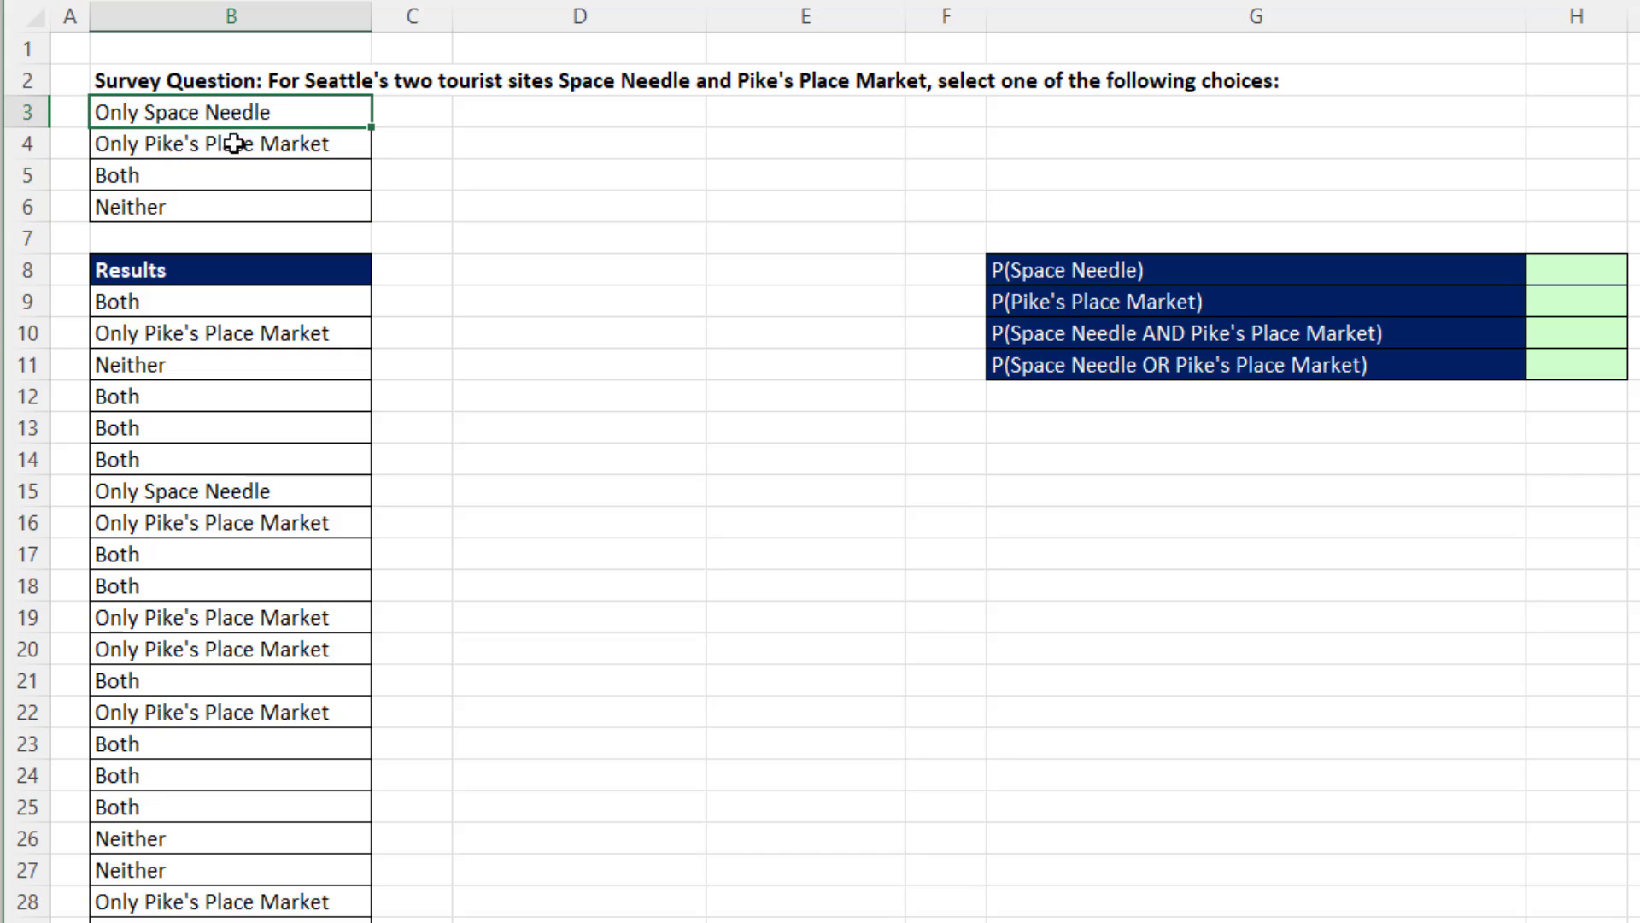
pyautogui.click(238, 145)
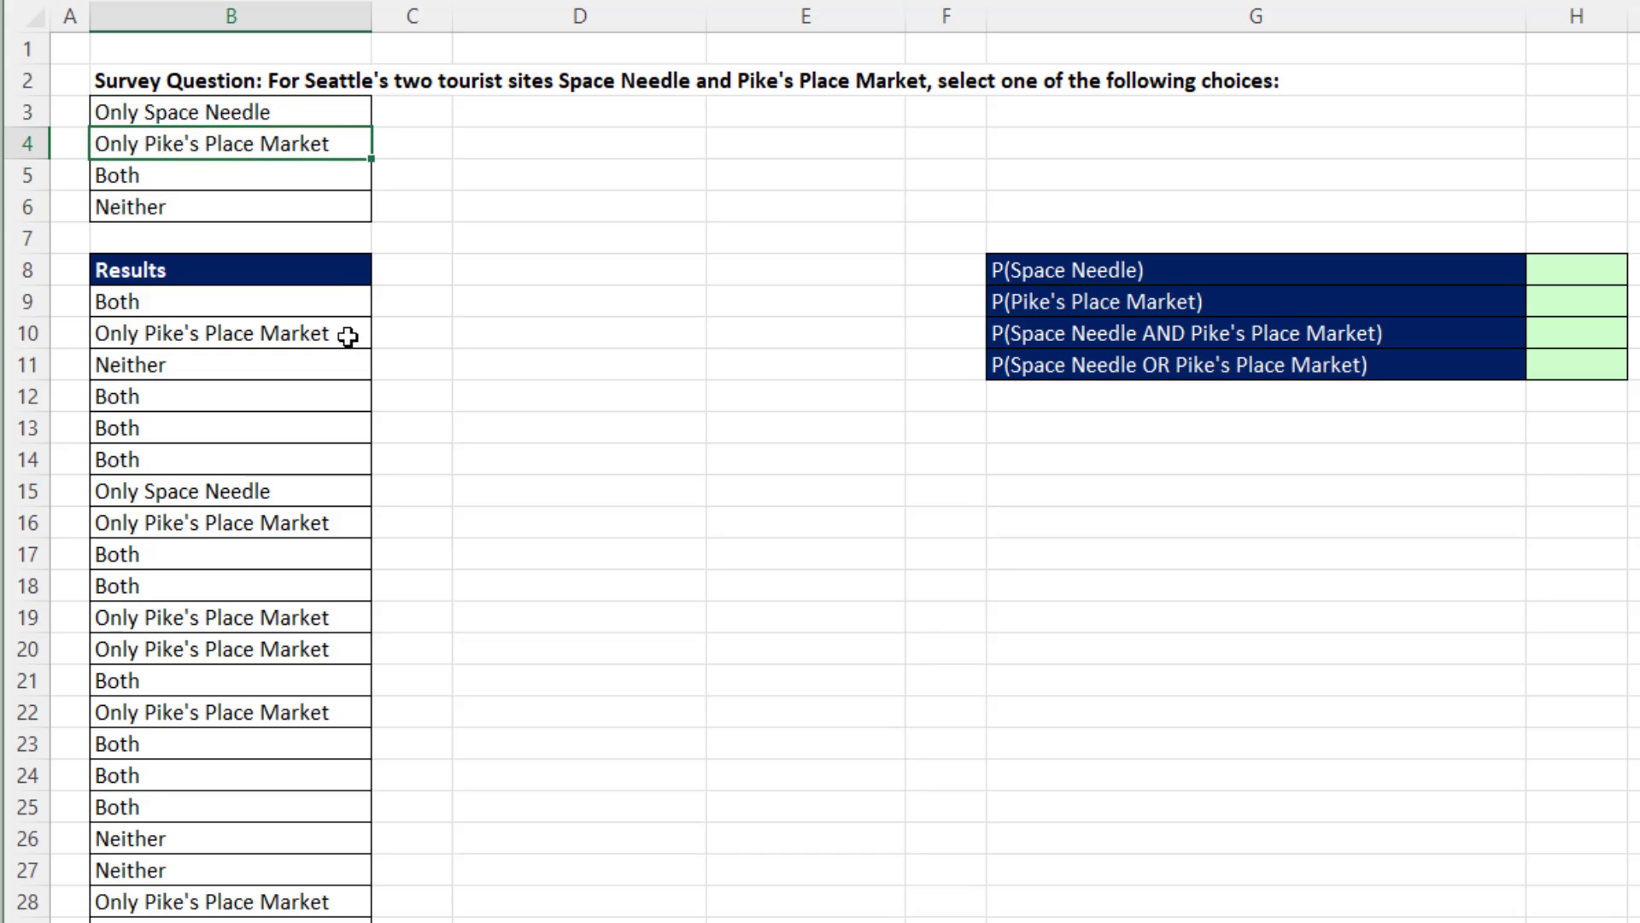
# Step: Create a PivotTable from the survey Results range B8:B208, placed on the existing worksheet at cell D8
pyautogui.click(365, 331)
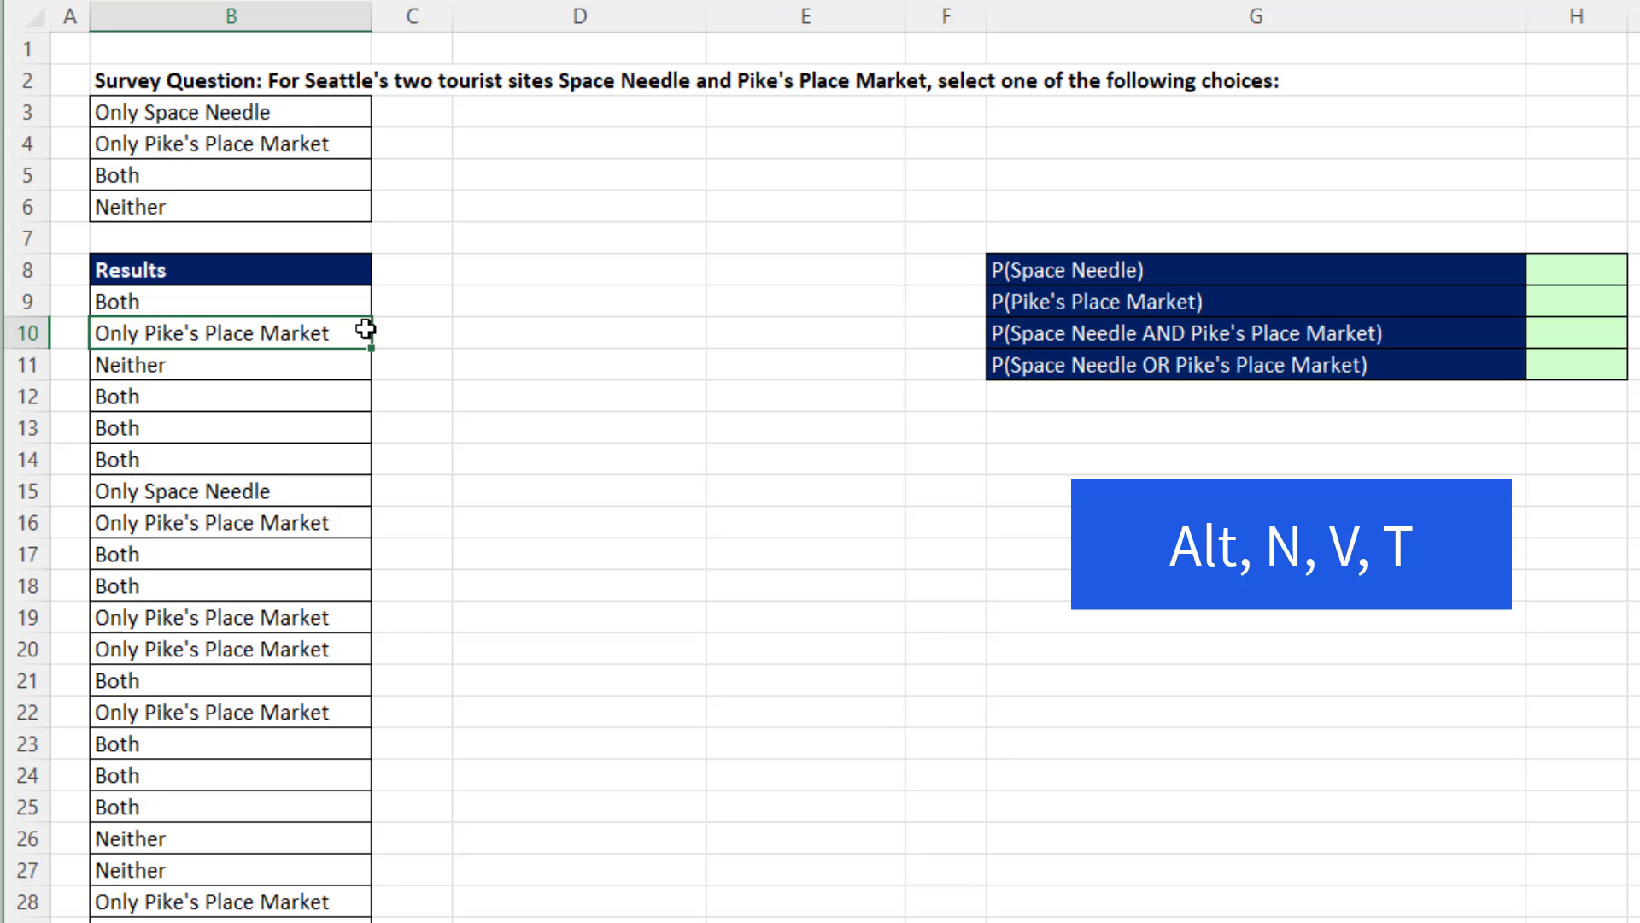
pyautogui.hotkey('alt', 'n')
pyautogui.press('v')
pyautogui.press('t')
pyautogui.click(1059, 285)
pyautogui.click(1129, 312)
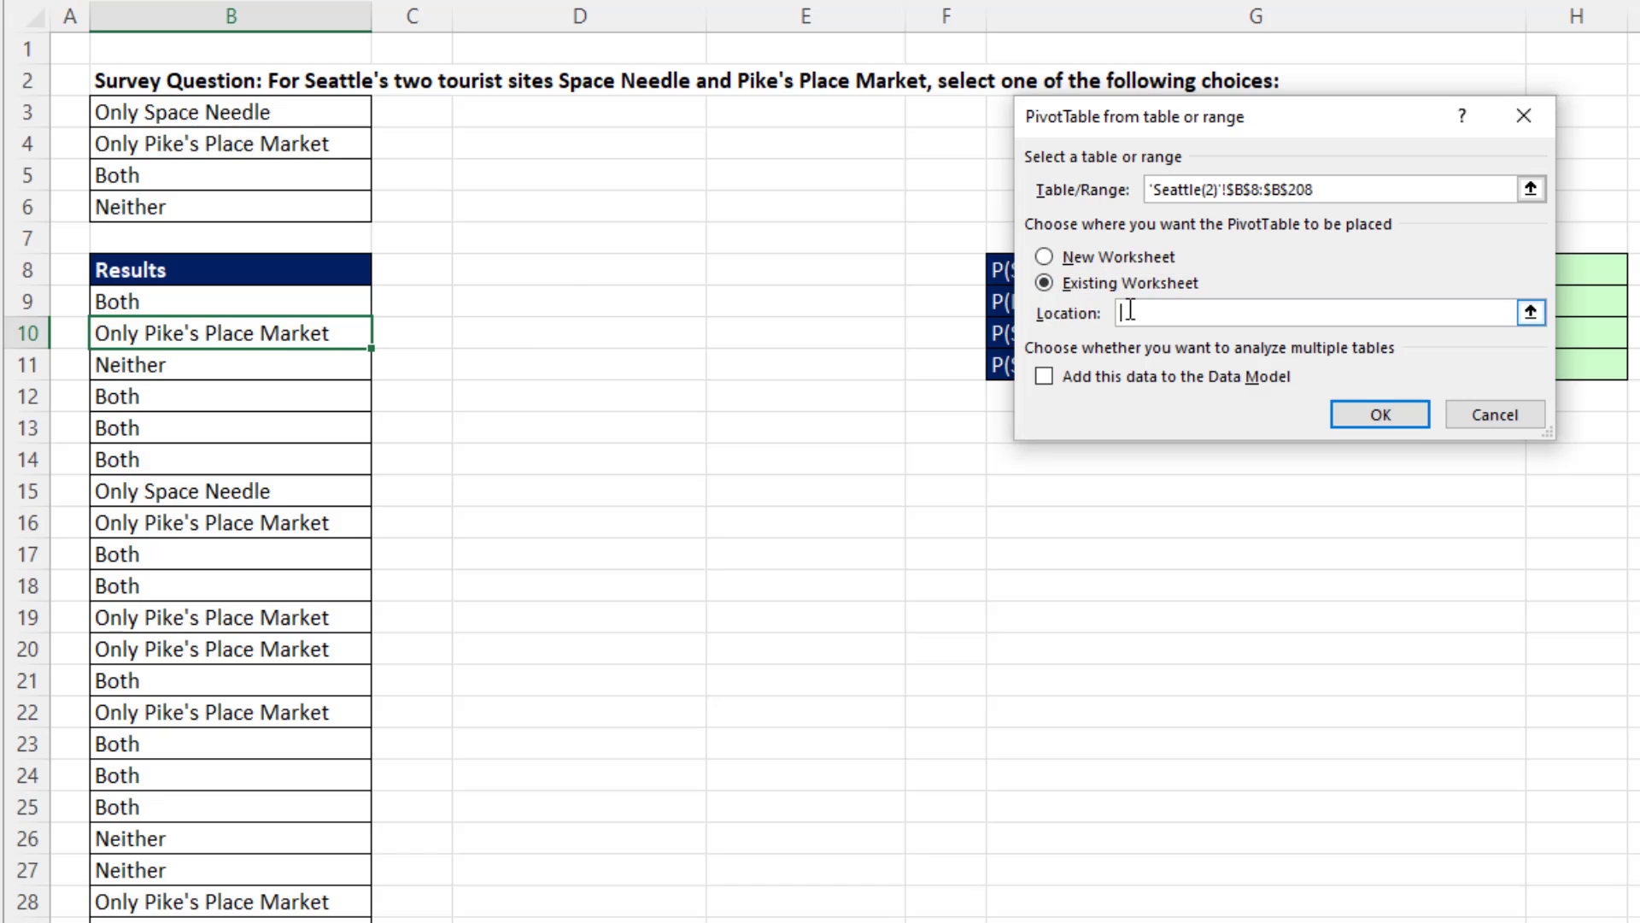
pyautogui.click(555, 268)
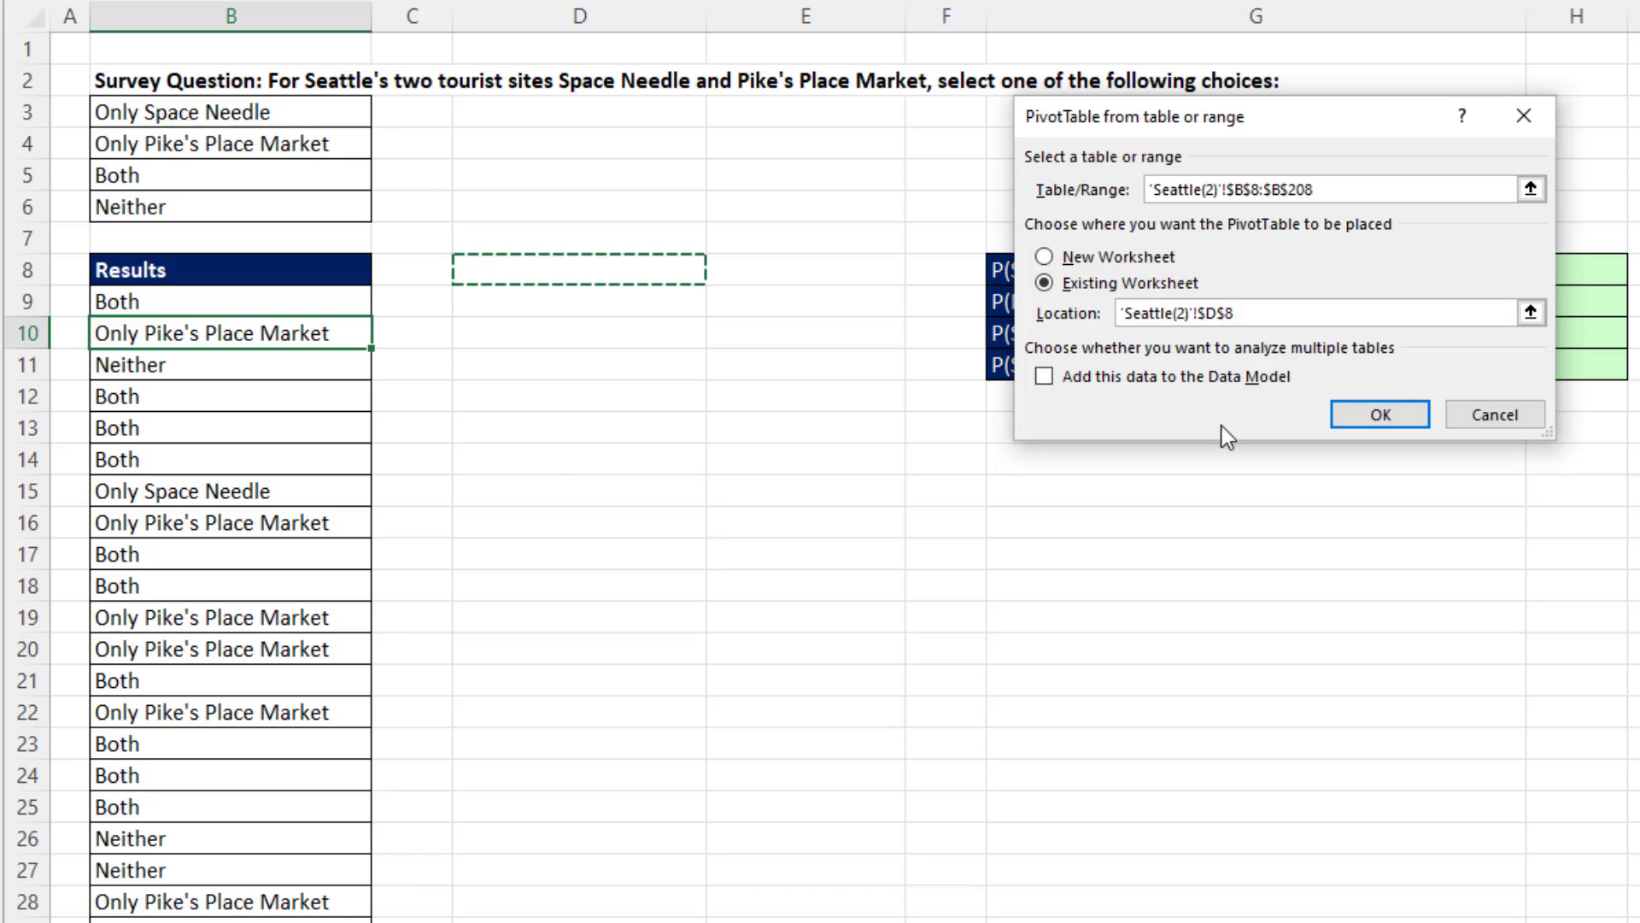
pyautogui.click(1367, 417)
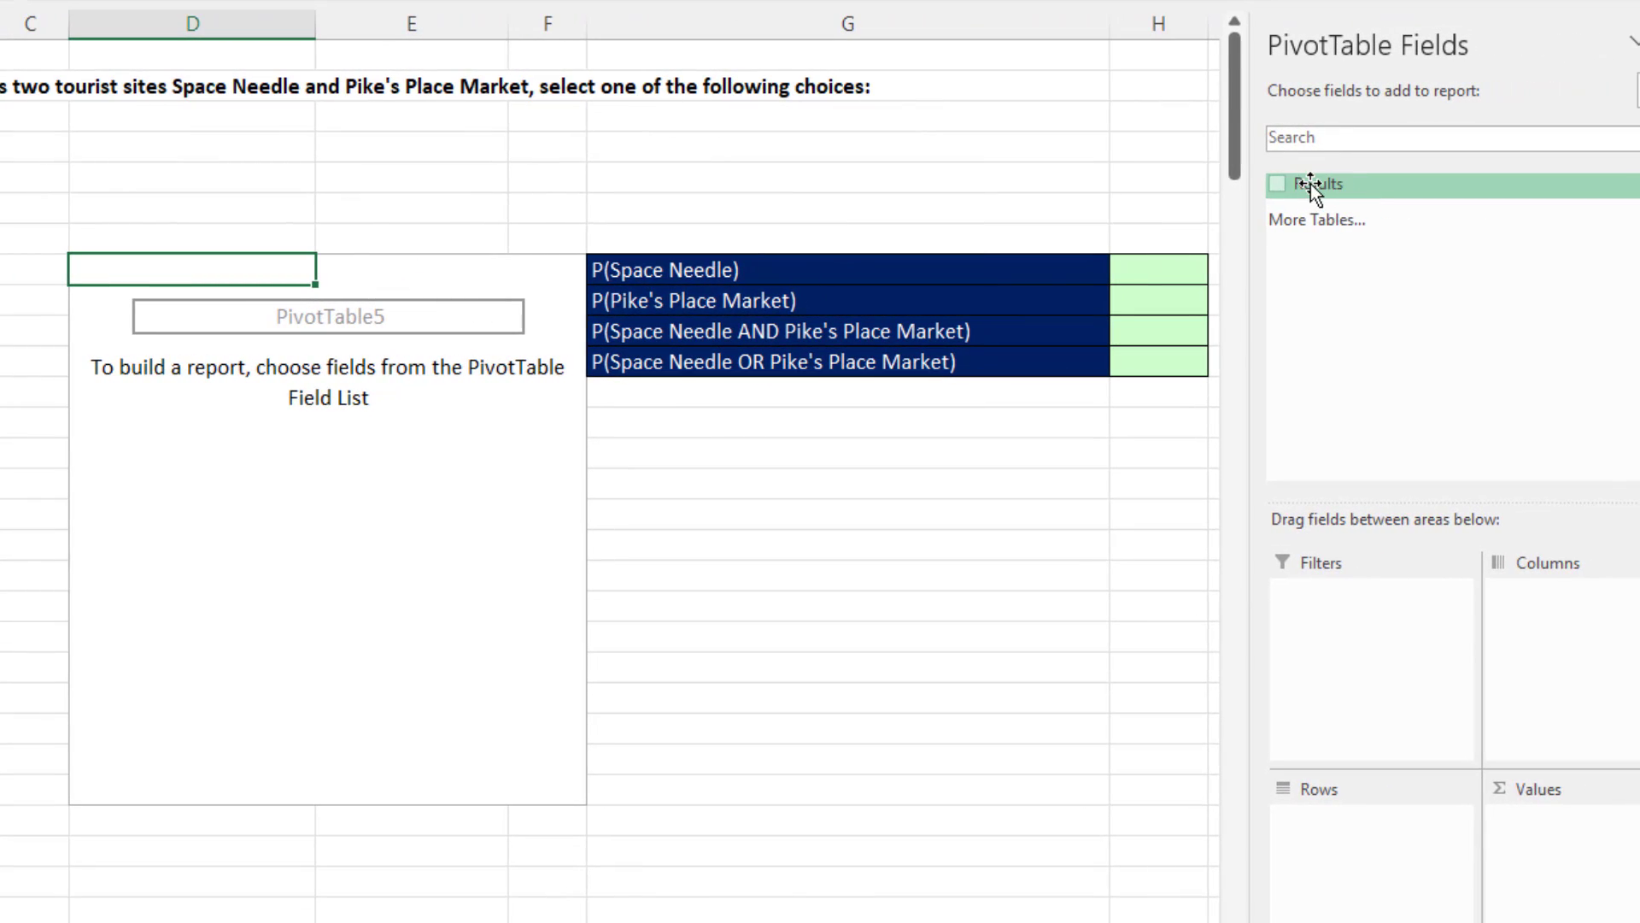
# Step: Add the Results field to the PivotTable's rows and rename its header in D8 to "Visted in Seattle"
pyautogui.moveTo(1313, 188); pyautogui.dragTo(1338, 869)
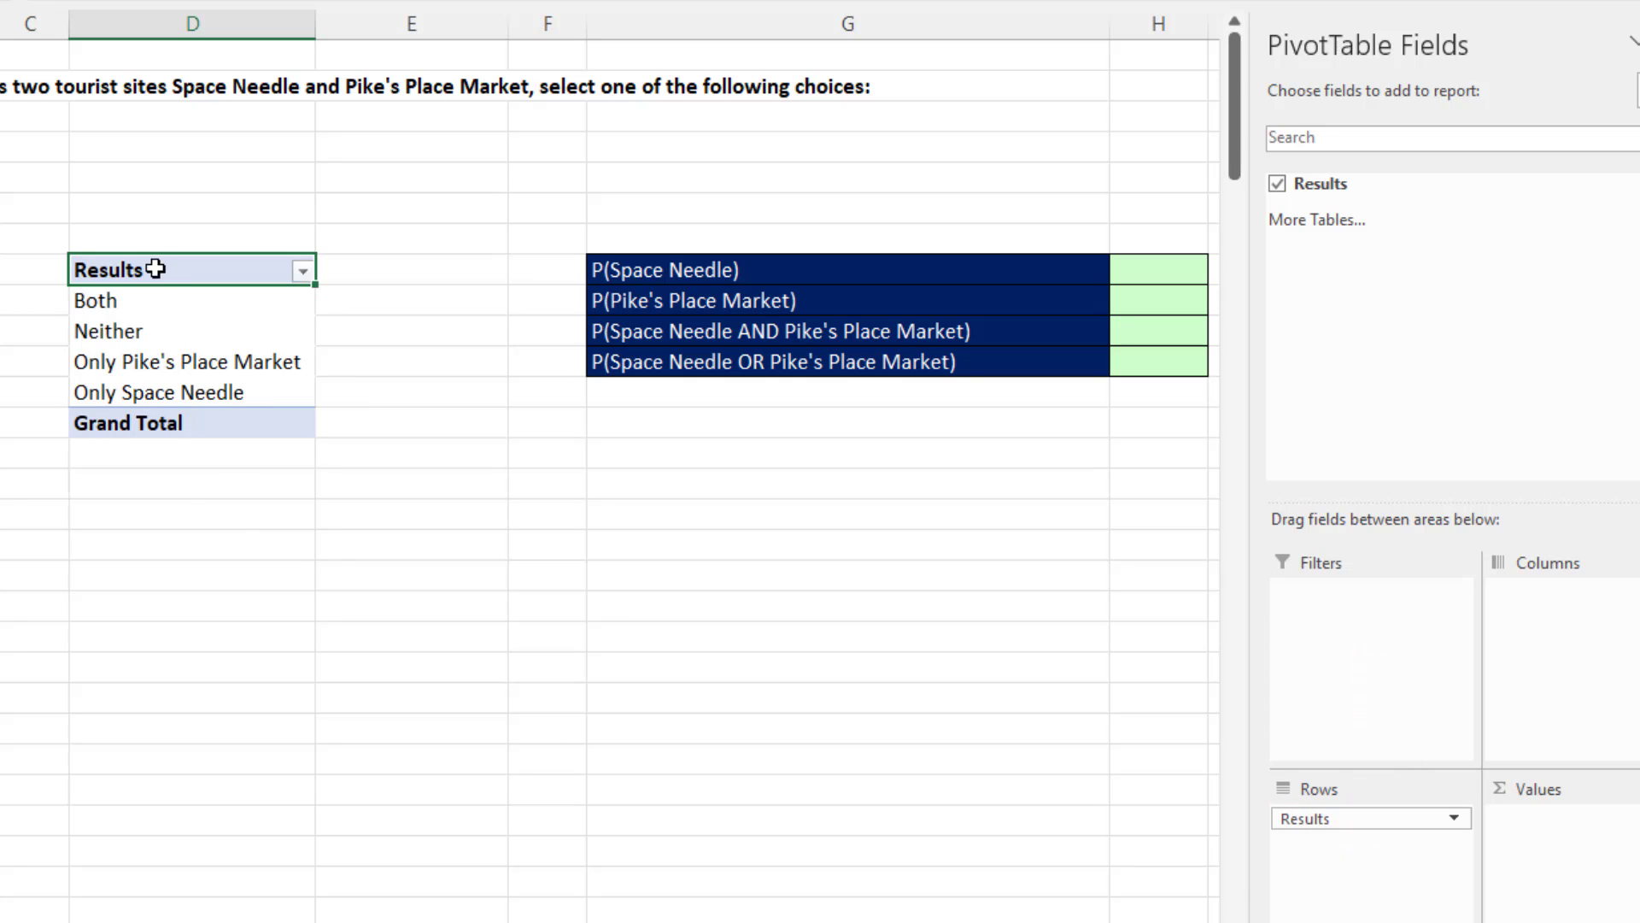
pyautogui.write('Visted in Seattle')
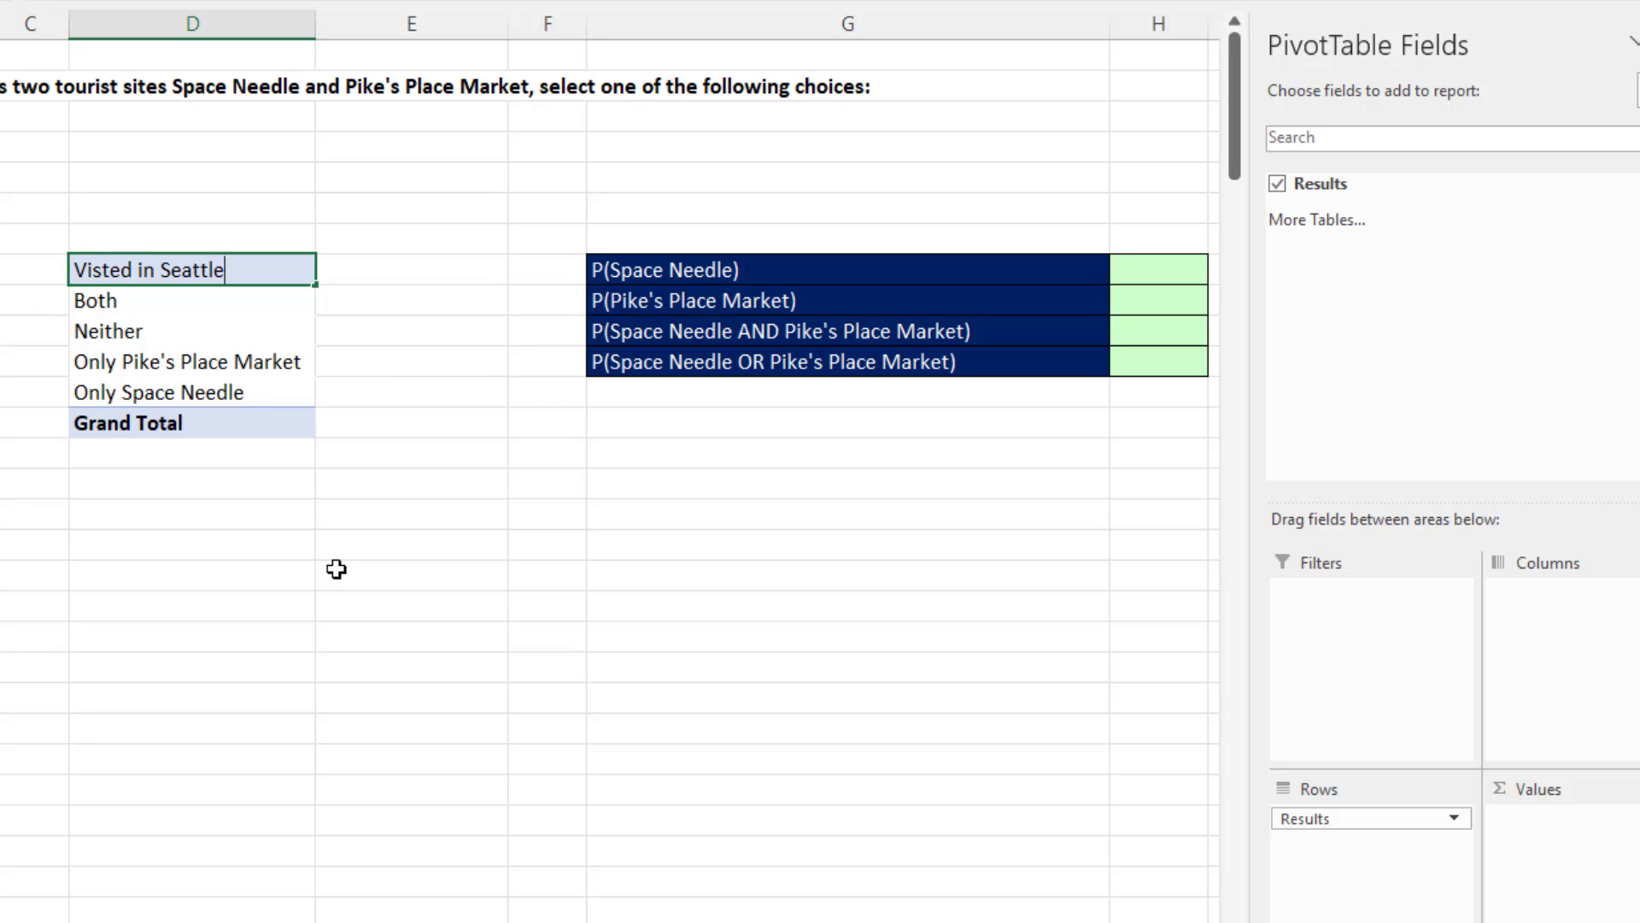
pyautogui.press('Return')
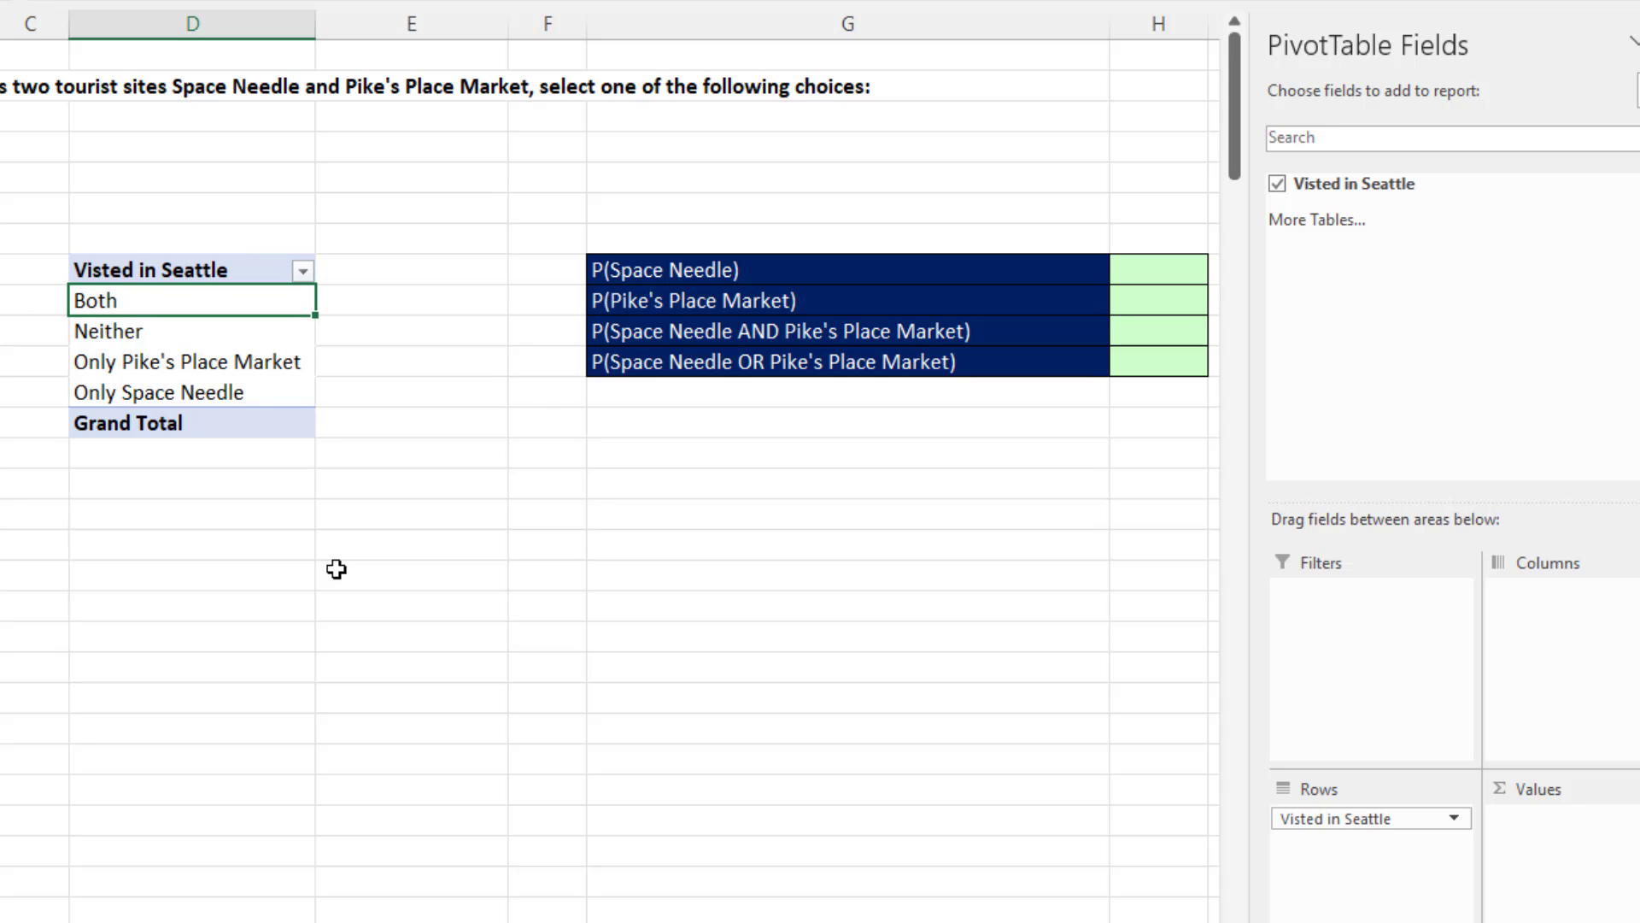
# Step: Add a count of the Visted in Seattle field to the PivotTable's values and rename its header "Frequency"
pyautogui.moveTo(1335, 192); pyautogui.dragTo(1543, 865)
pyautogui.click(462, 267)
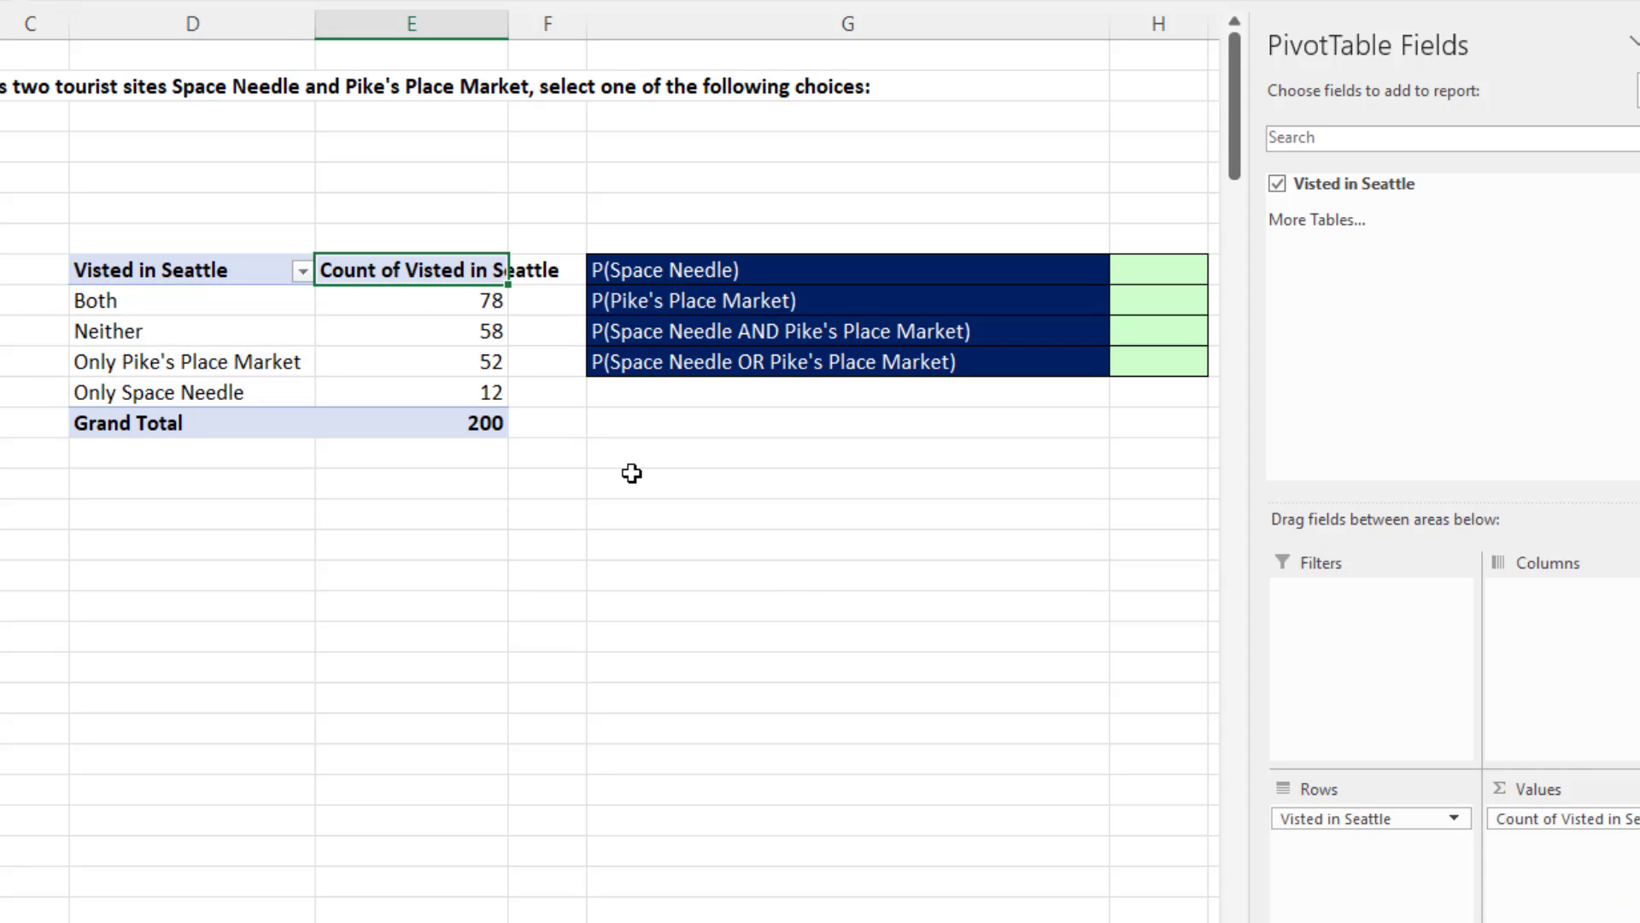
pyautogui.write('Frequency')
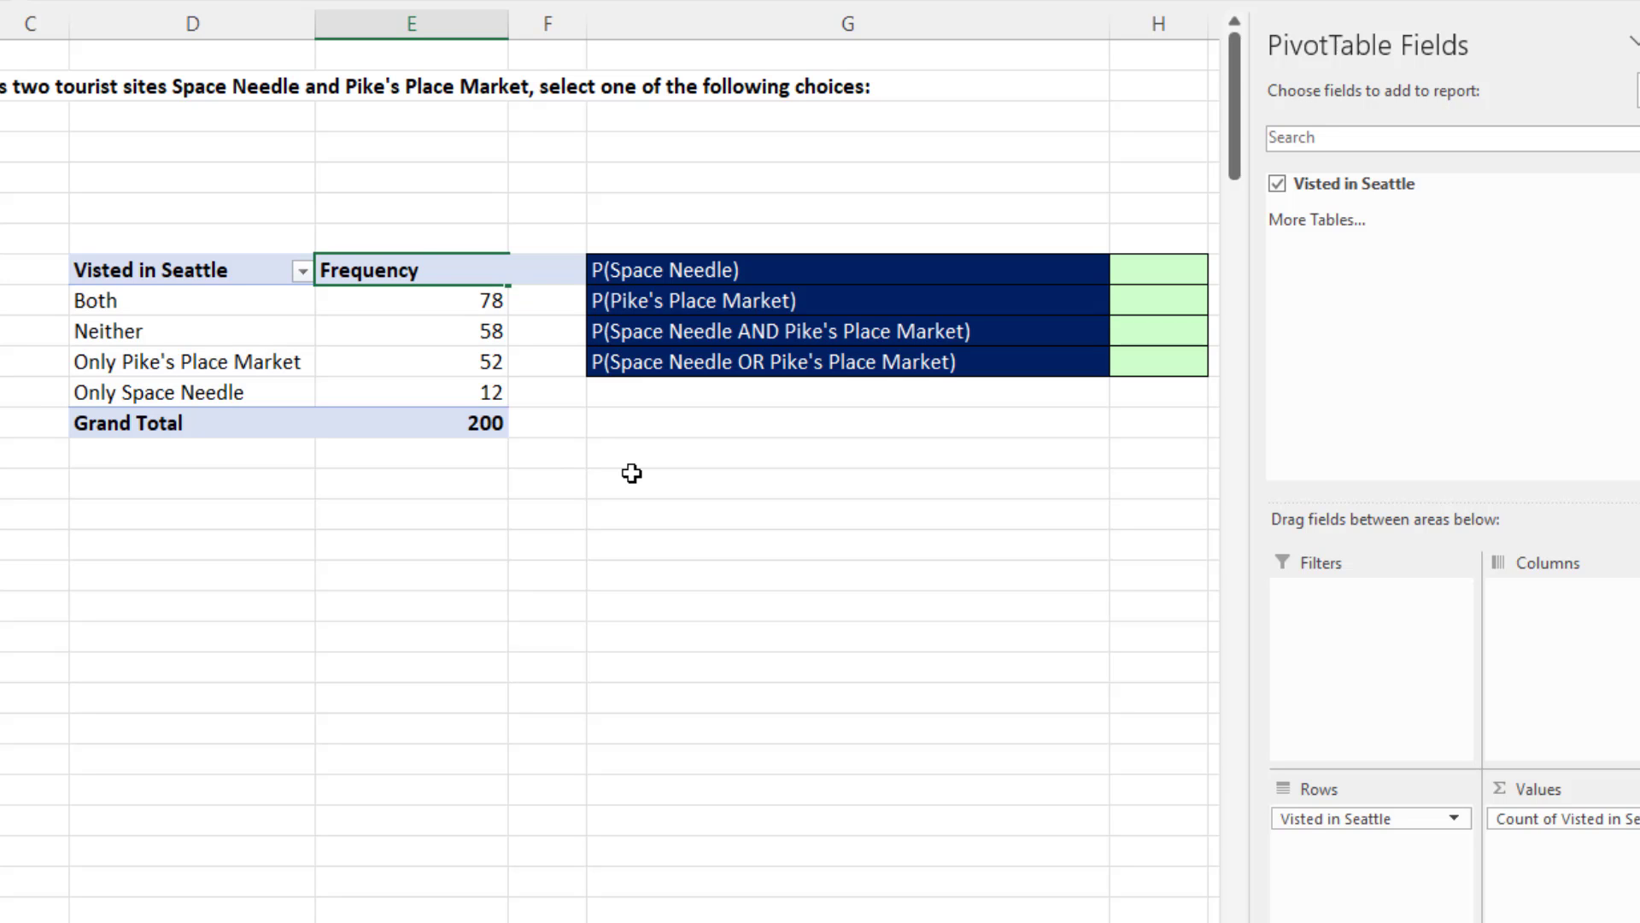
pyautogui.press('Return')
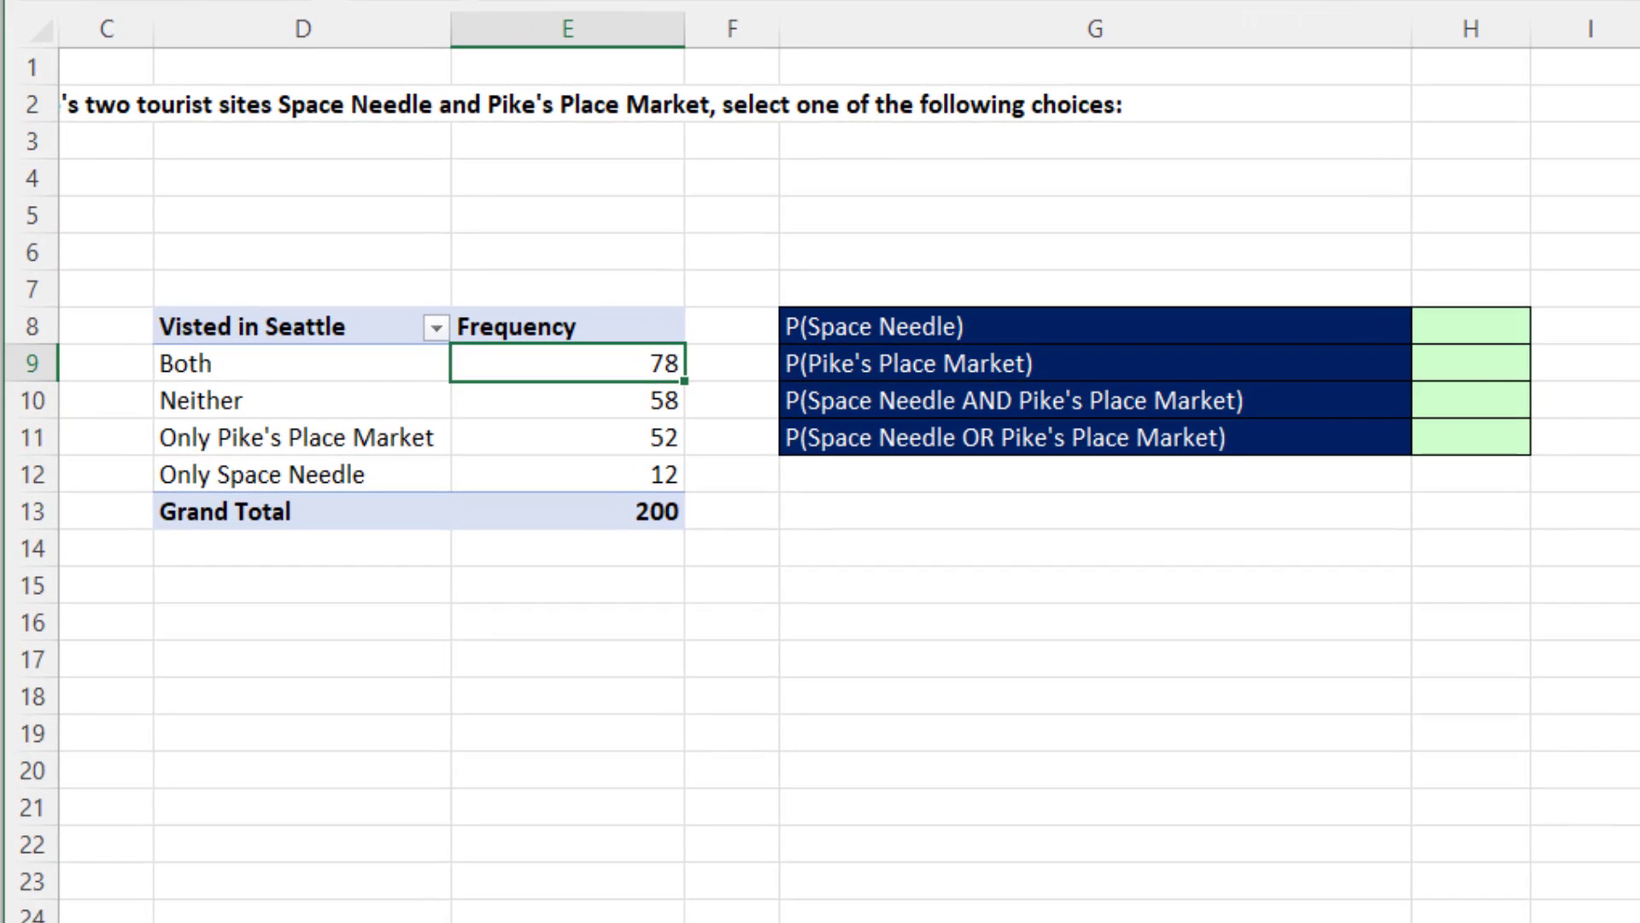
# Step: Calculate P(Space Needle) in H8 from the Only Space Needle and Both counts with =(E12+E9)/E13
pyautogui.click(1486, 324)
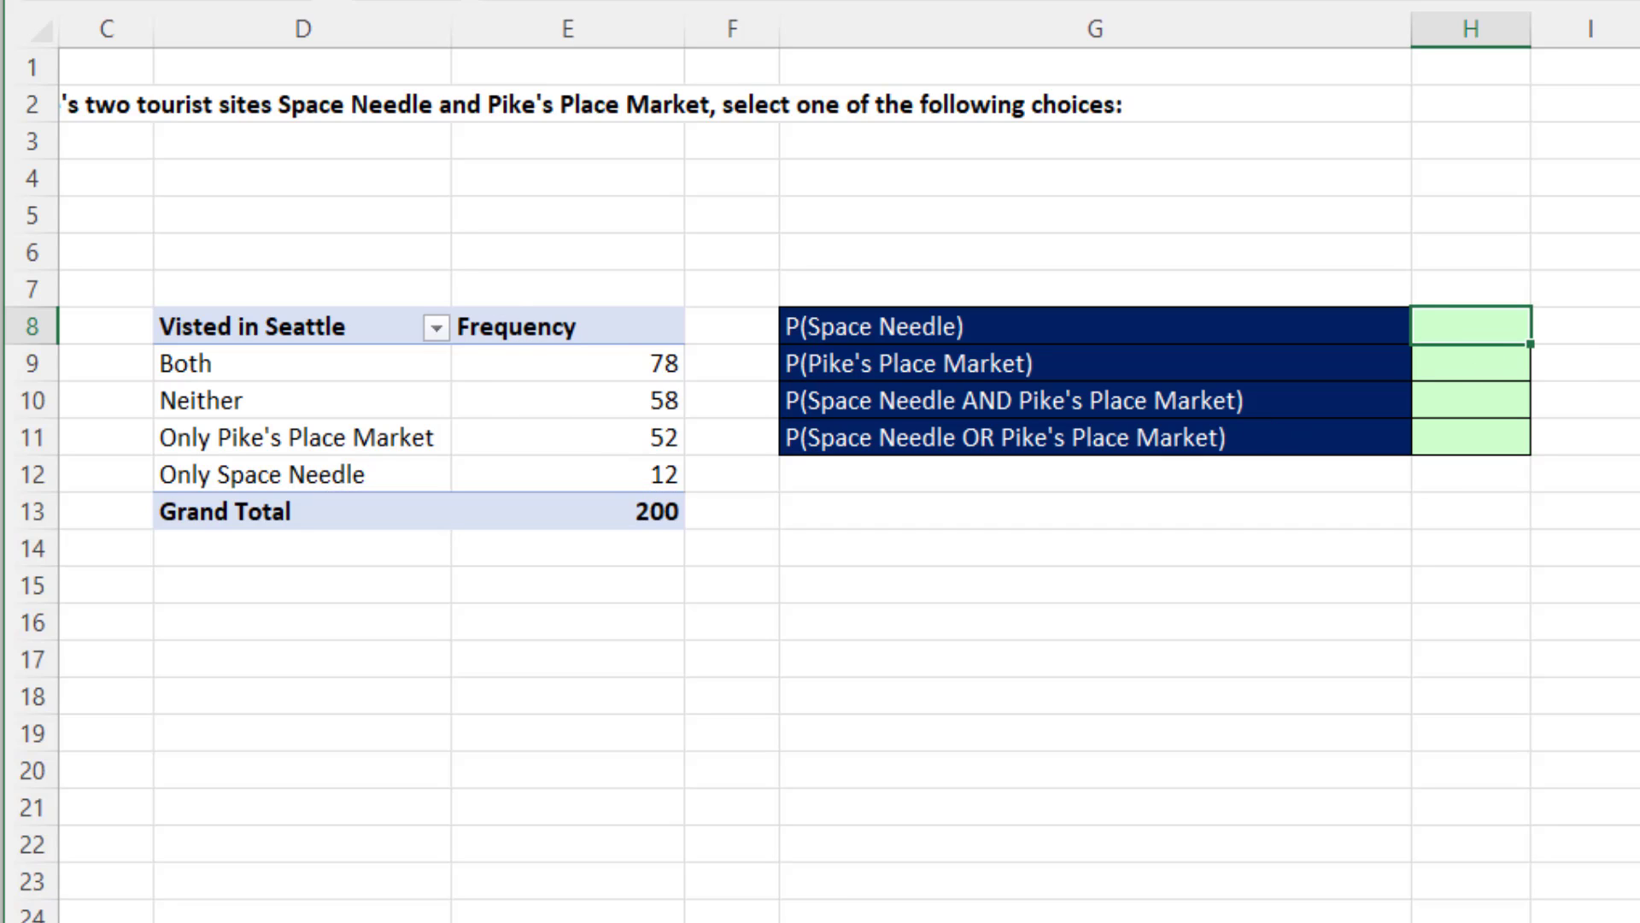
pyautogui.write('=(')
pyautogui.click(654, 478)
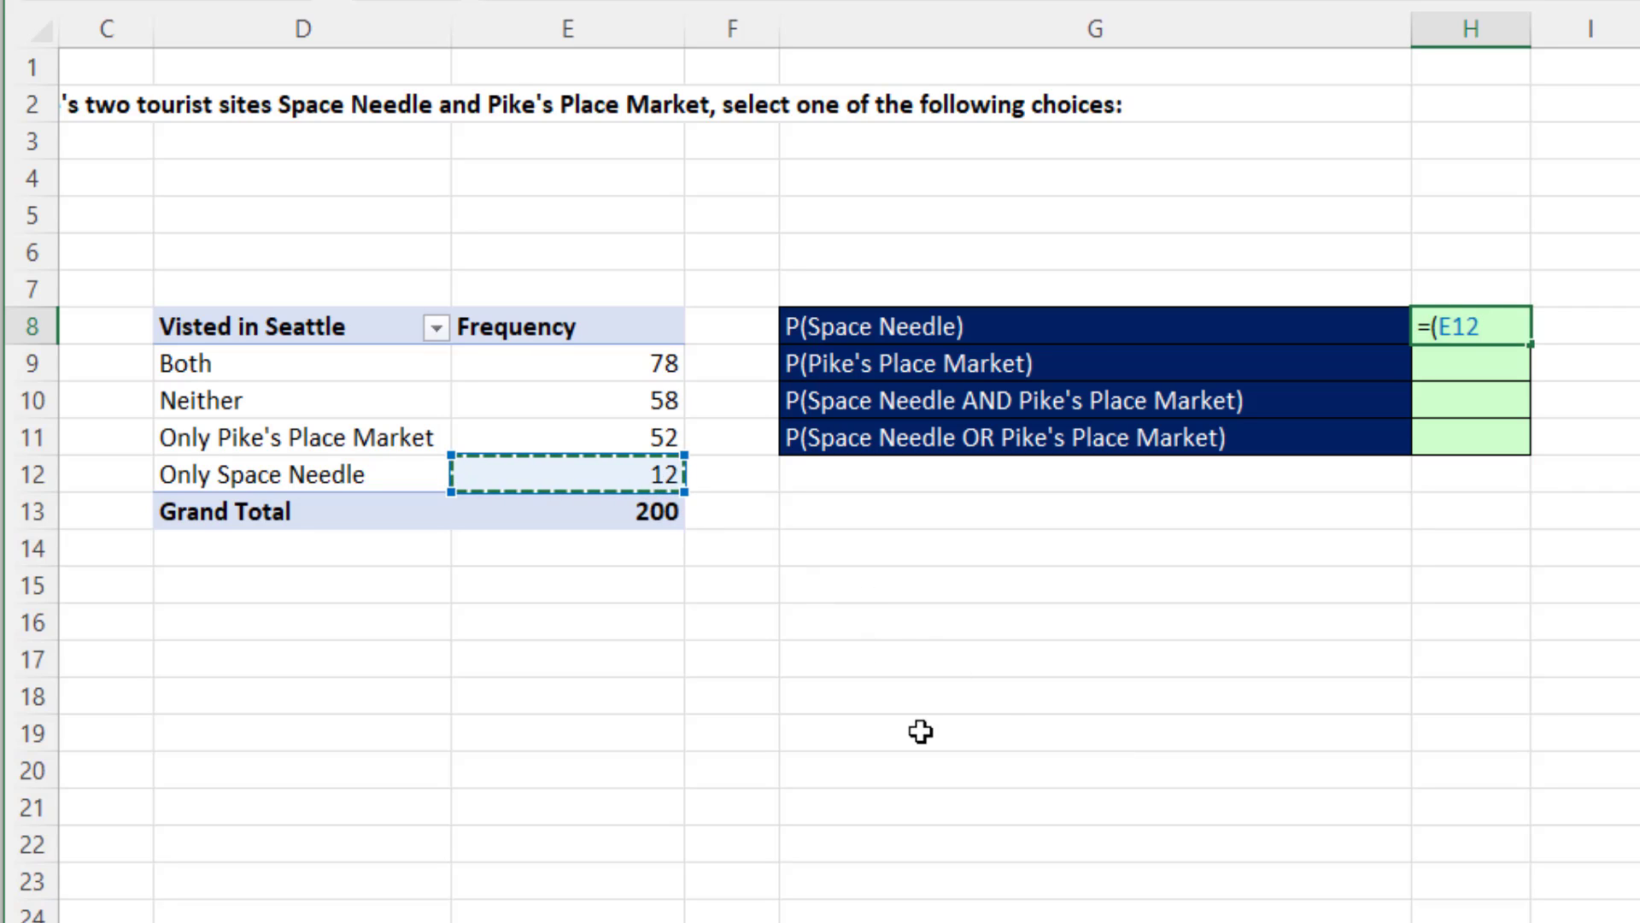
pyautogui.write('+')
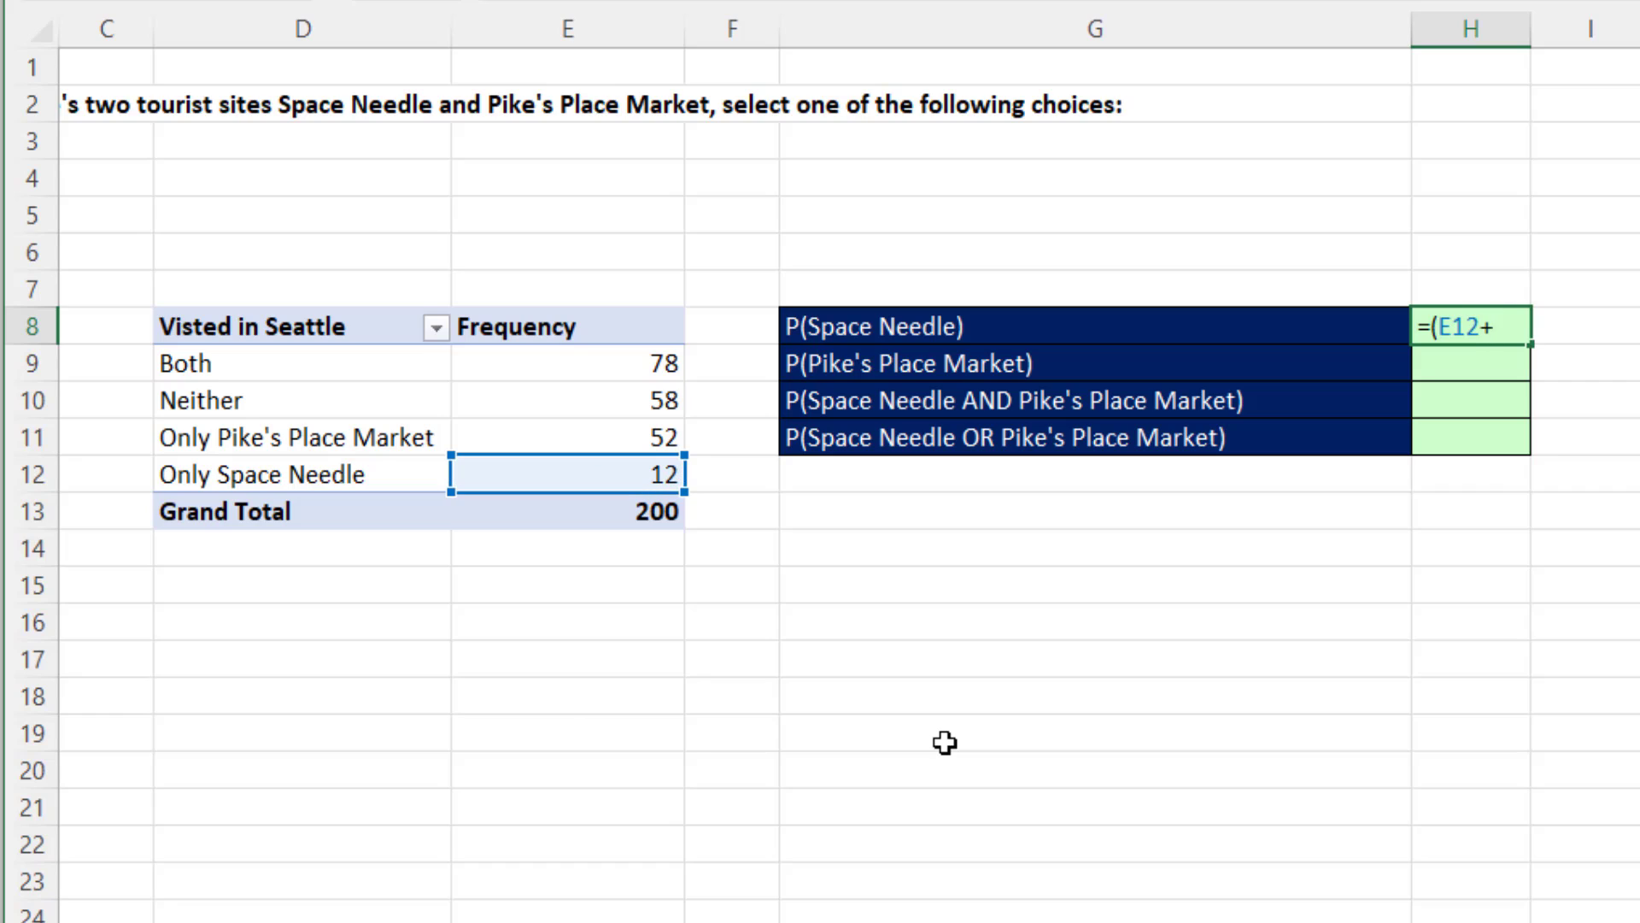
pyautogui.click(617, 367)
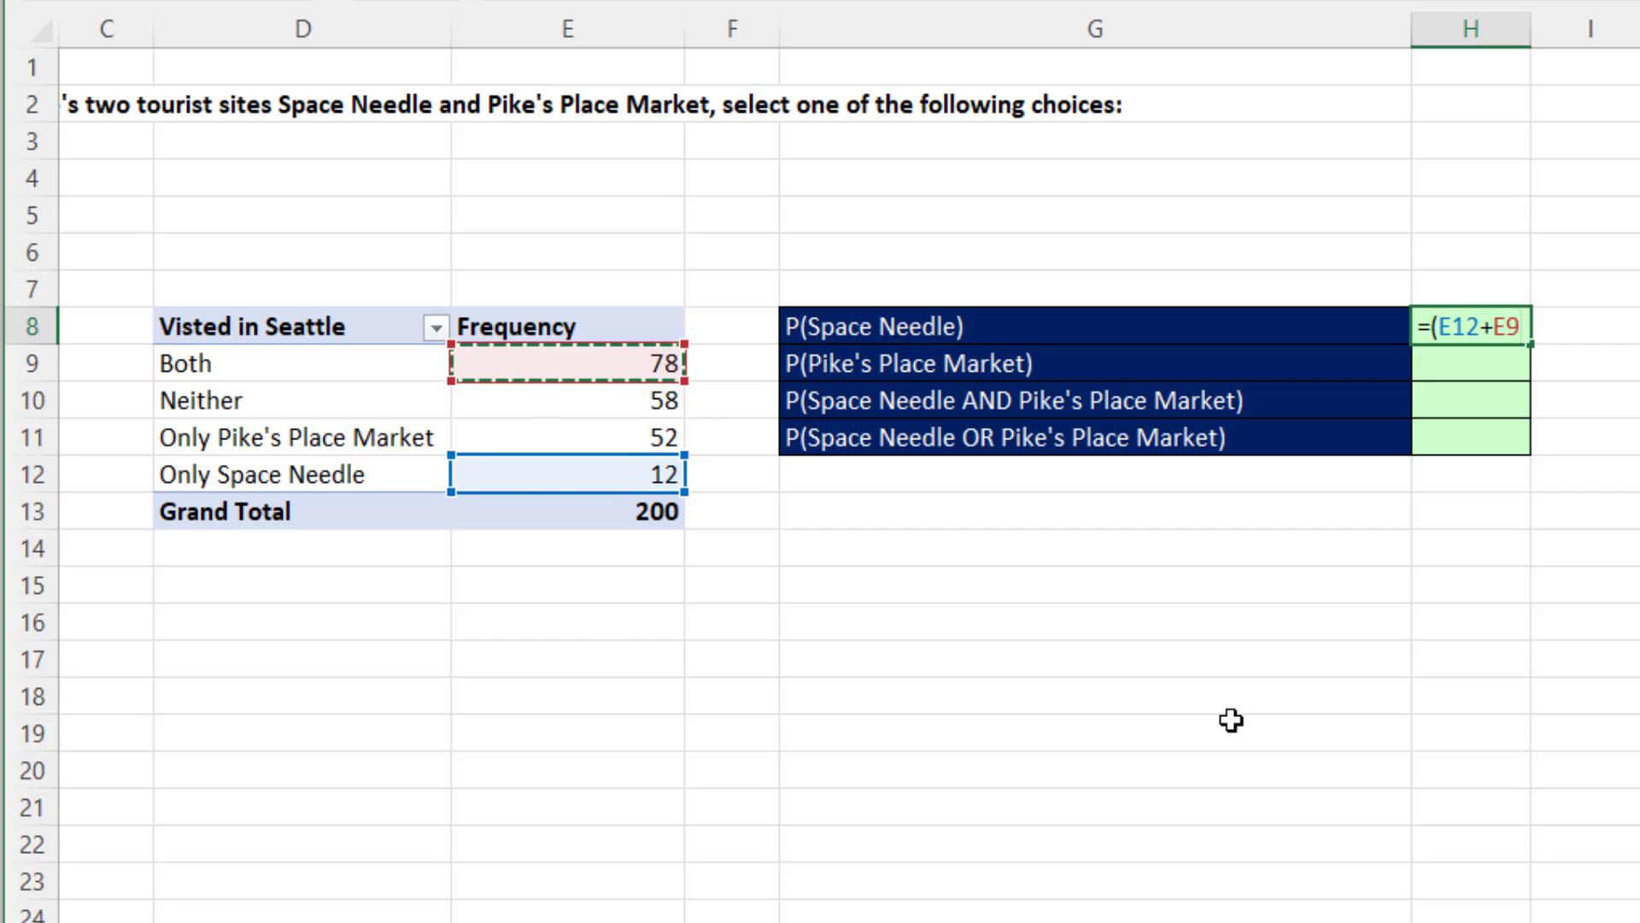
pyautogui.write(')/')
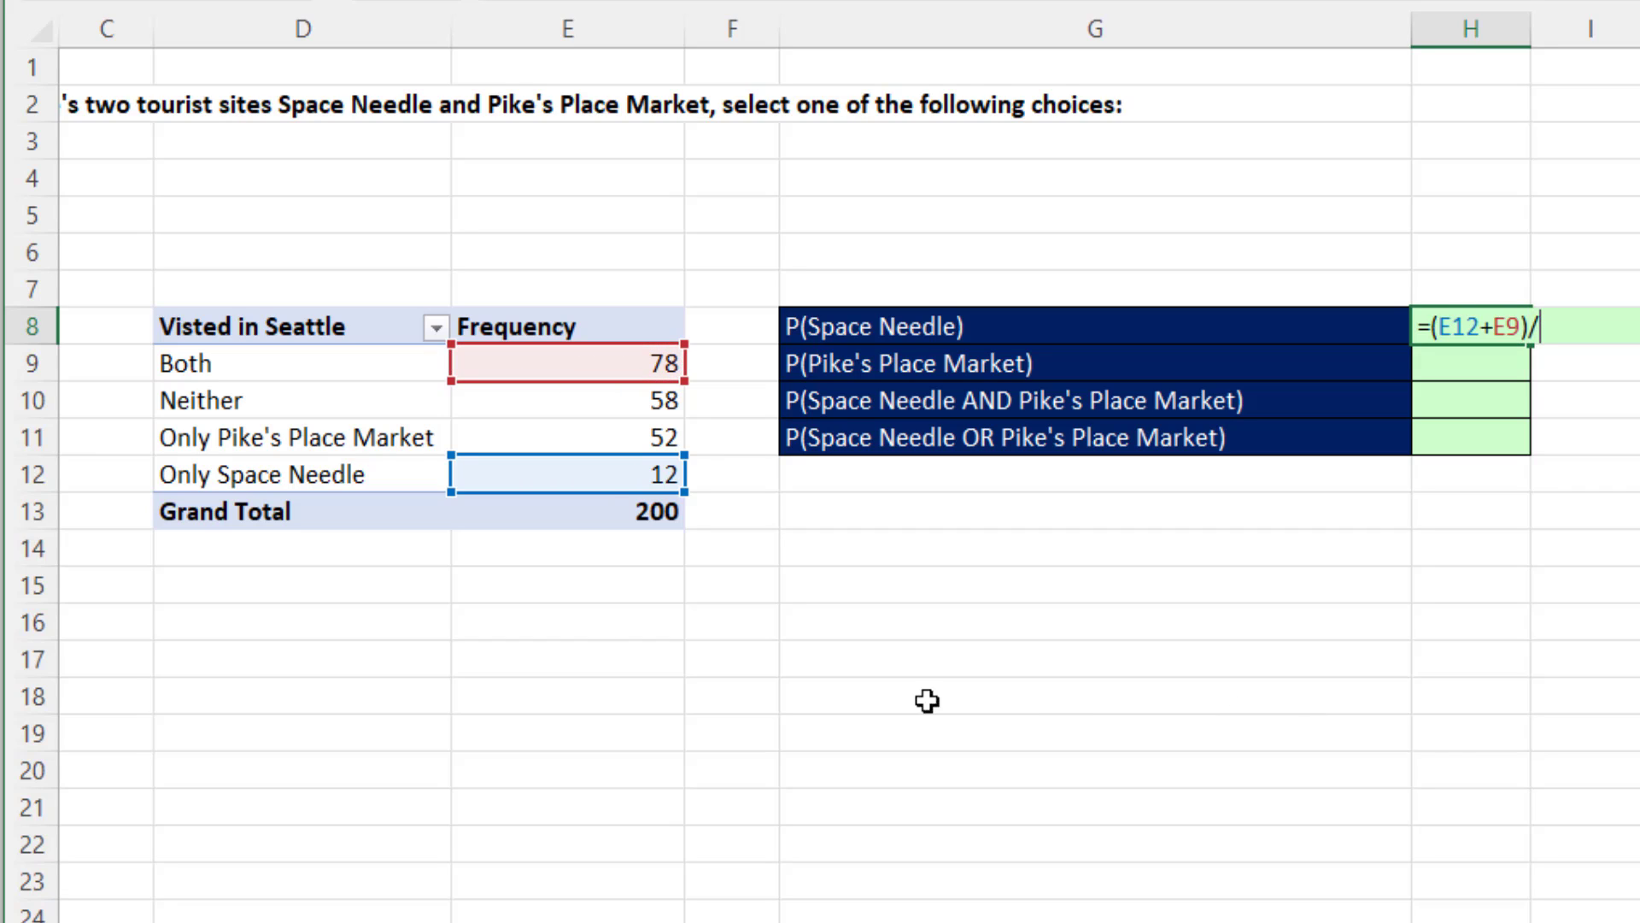
pyautogui.click(620, 509)
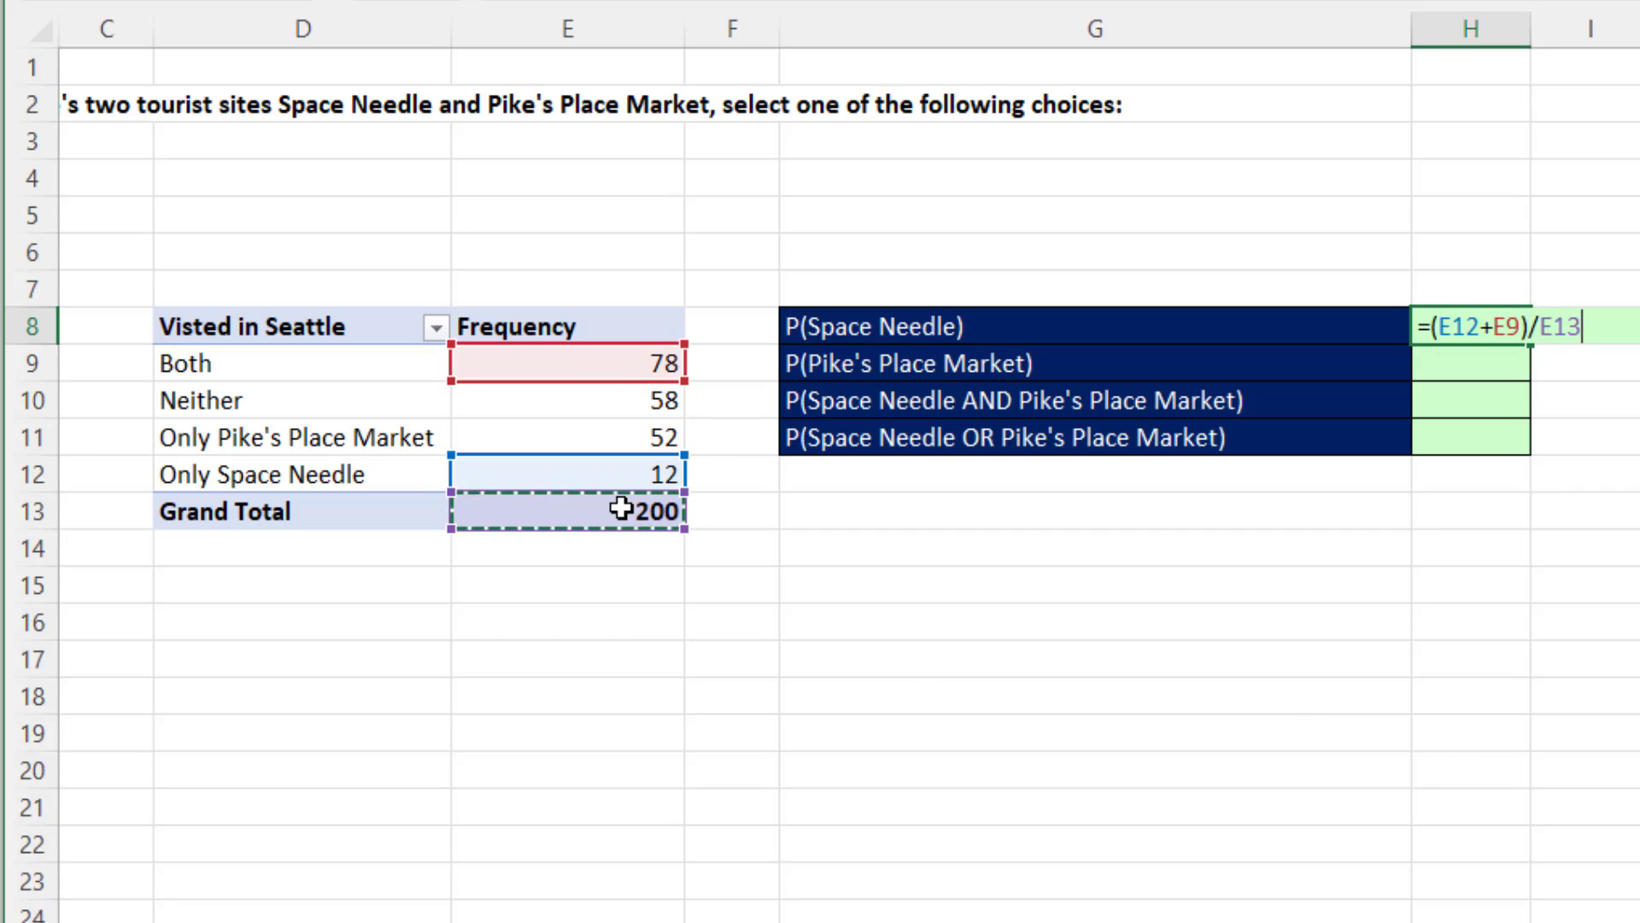
pyautogui.press('Return')
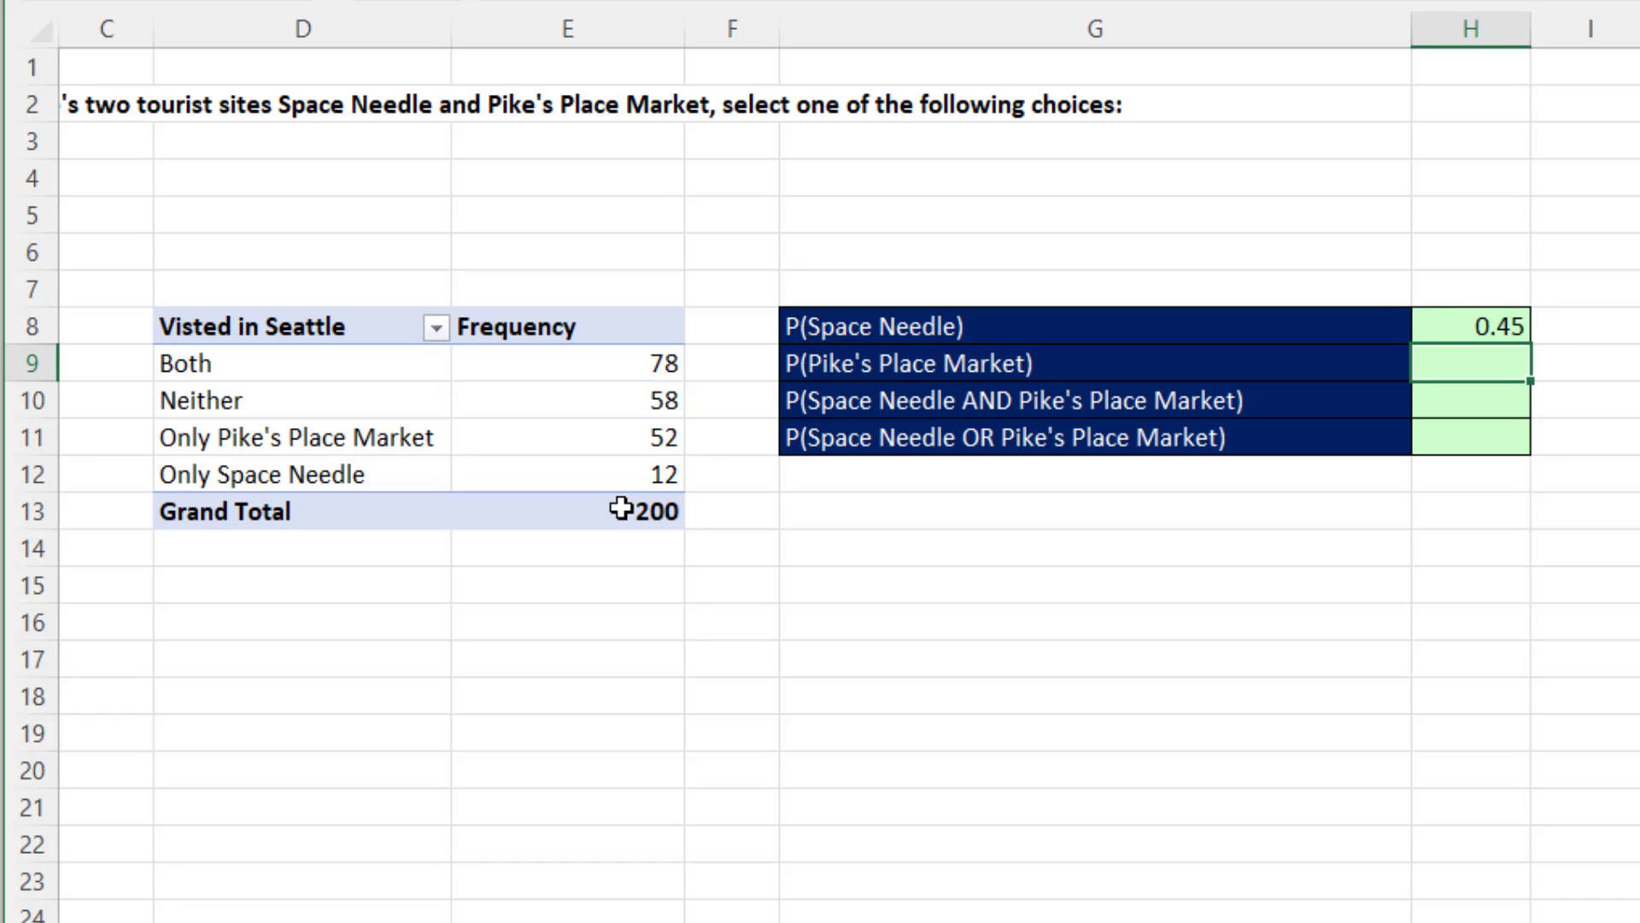
# Step: Calculate P(Pike's Place Market) in H9 from the Only Pike's Place Market and Both counts with =(E11+E9)/E13
pyautogui.write('=')
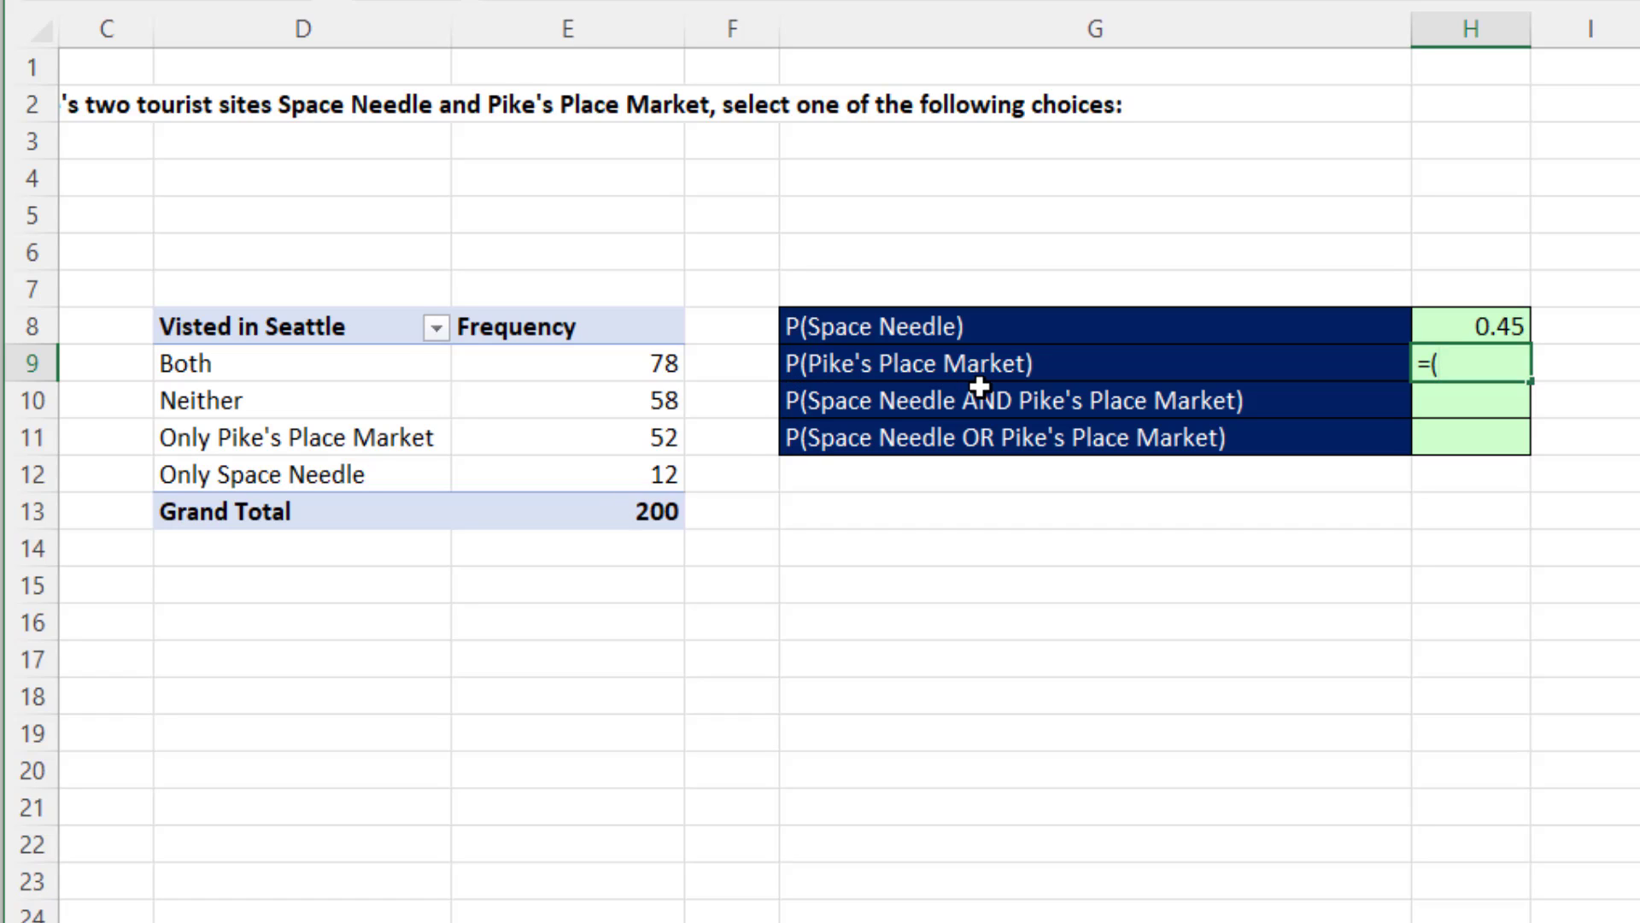
pyautogui.write('(')
pyautogui.click(660, 437)
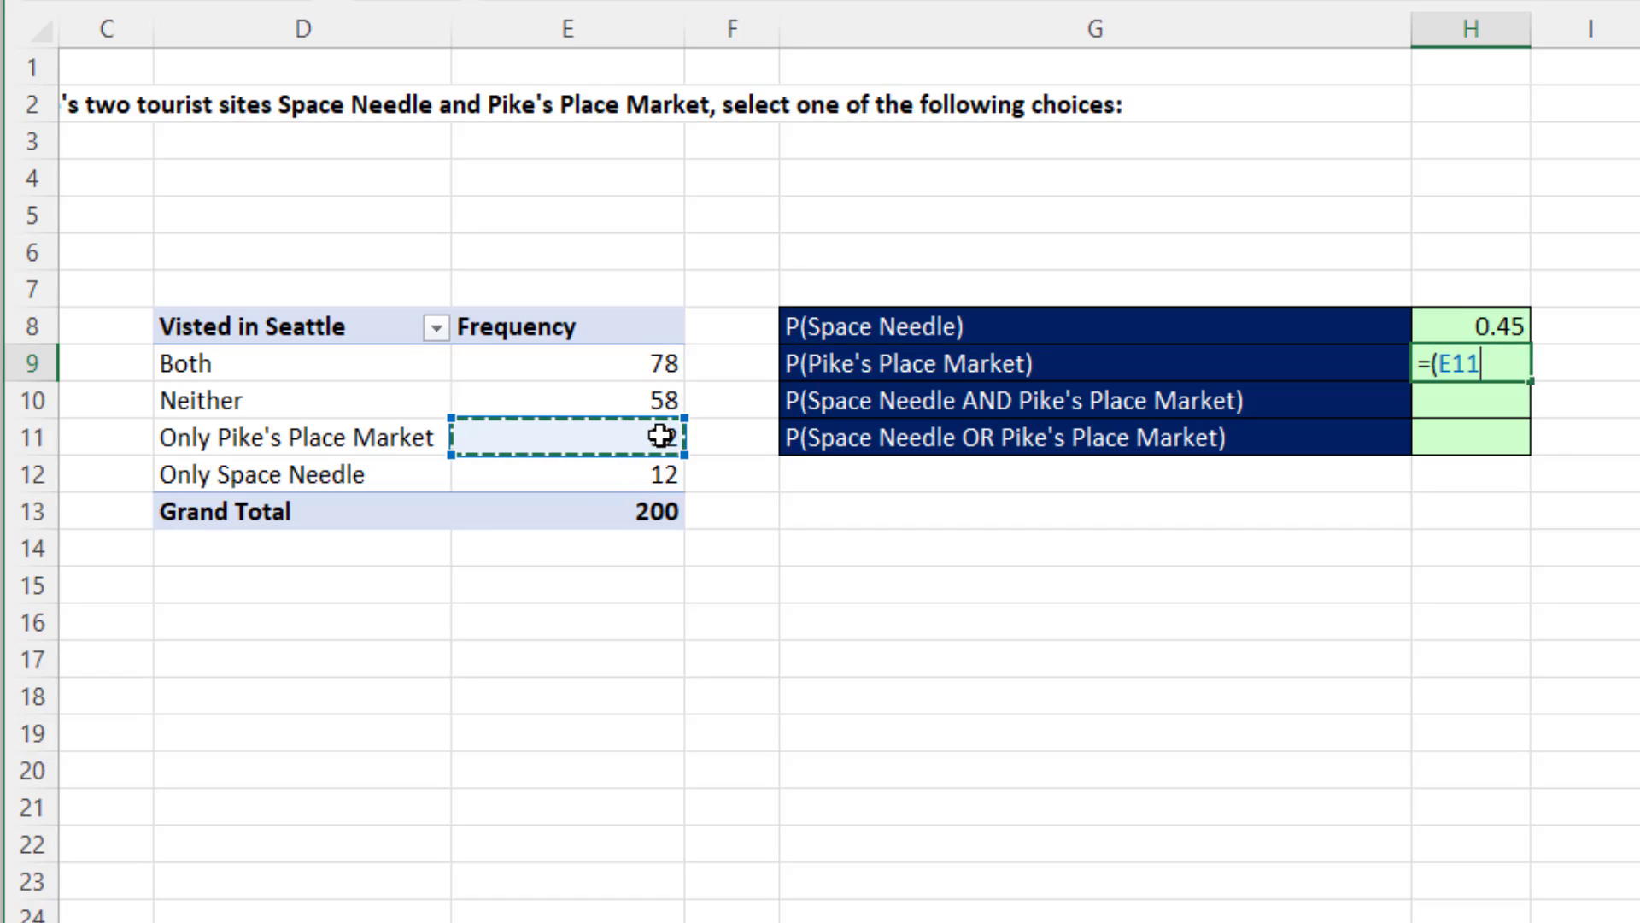
pyautogui.write('+')
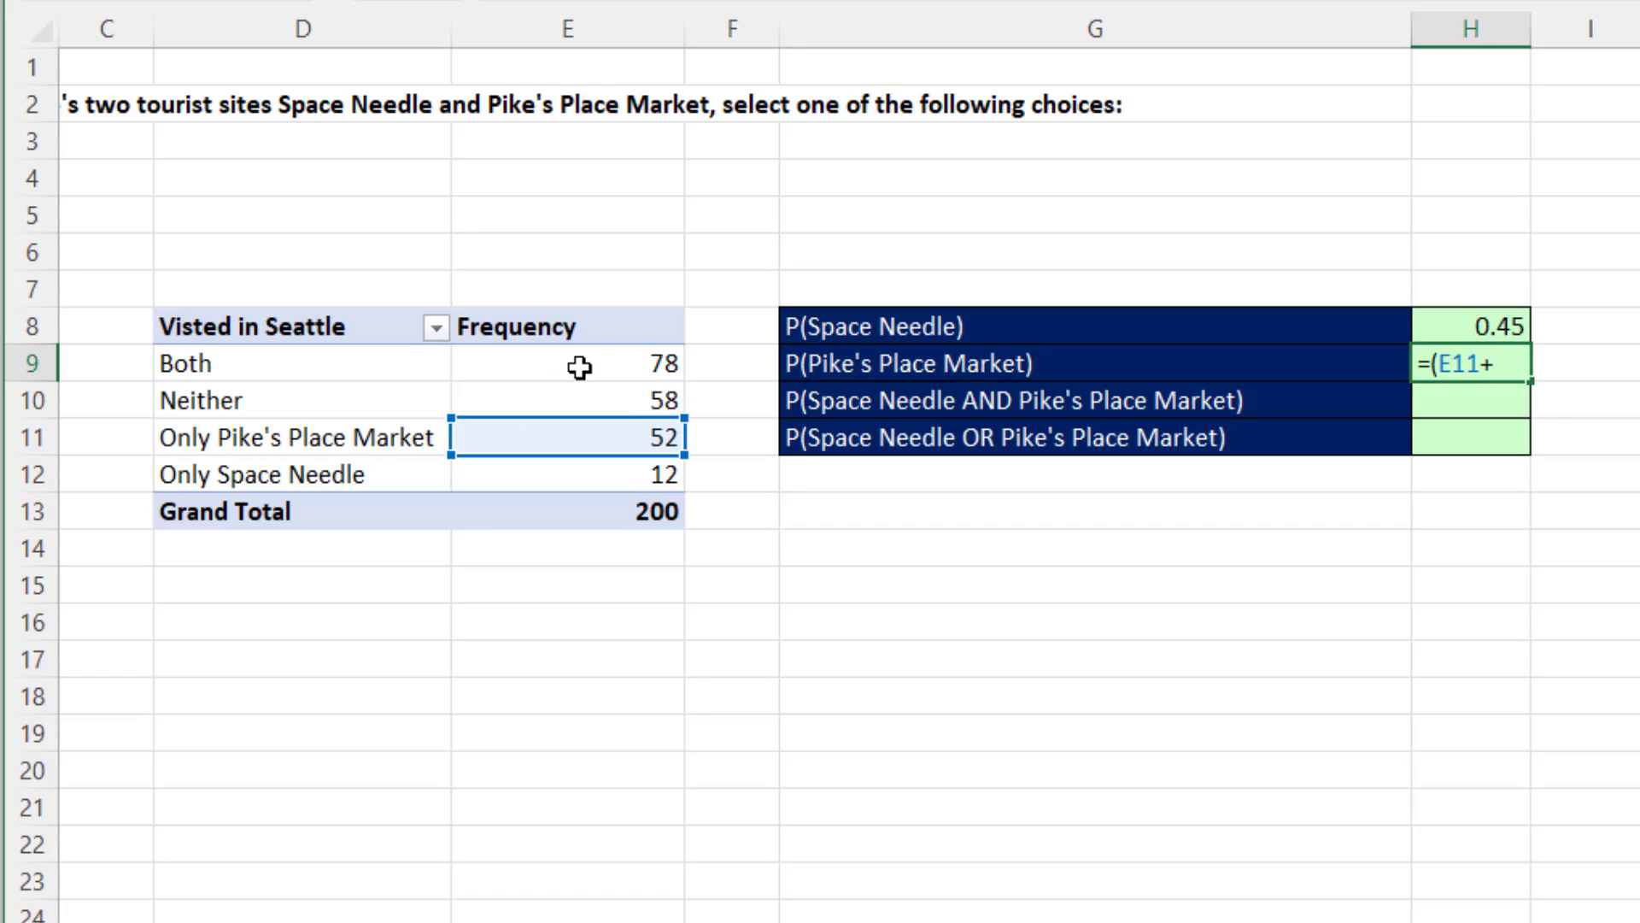
pyautogui.click(645, 373)
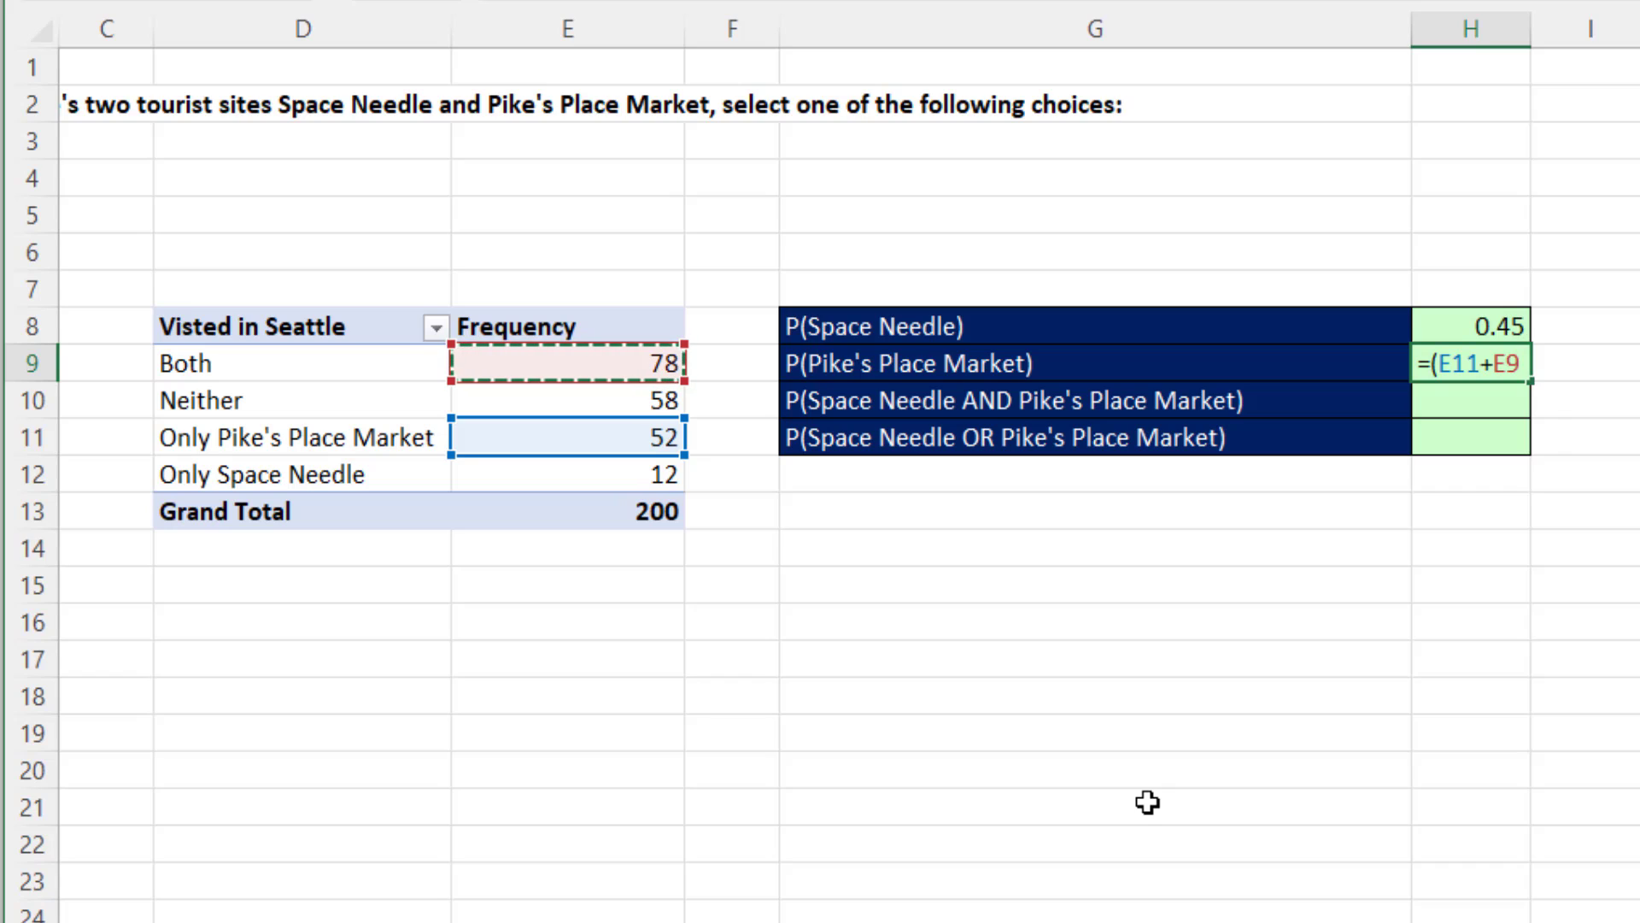
pyautogui.write(')/')
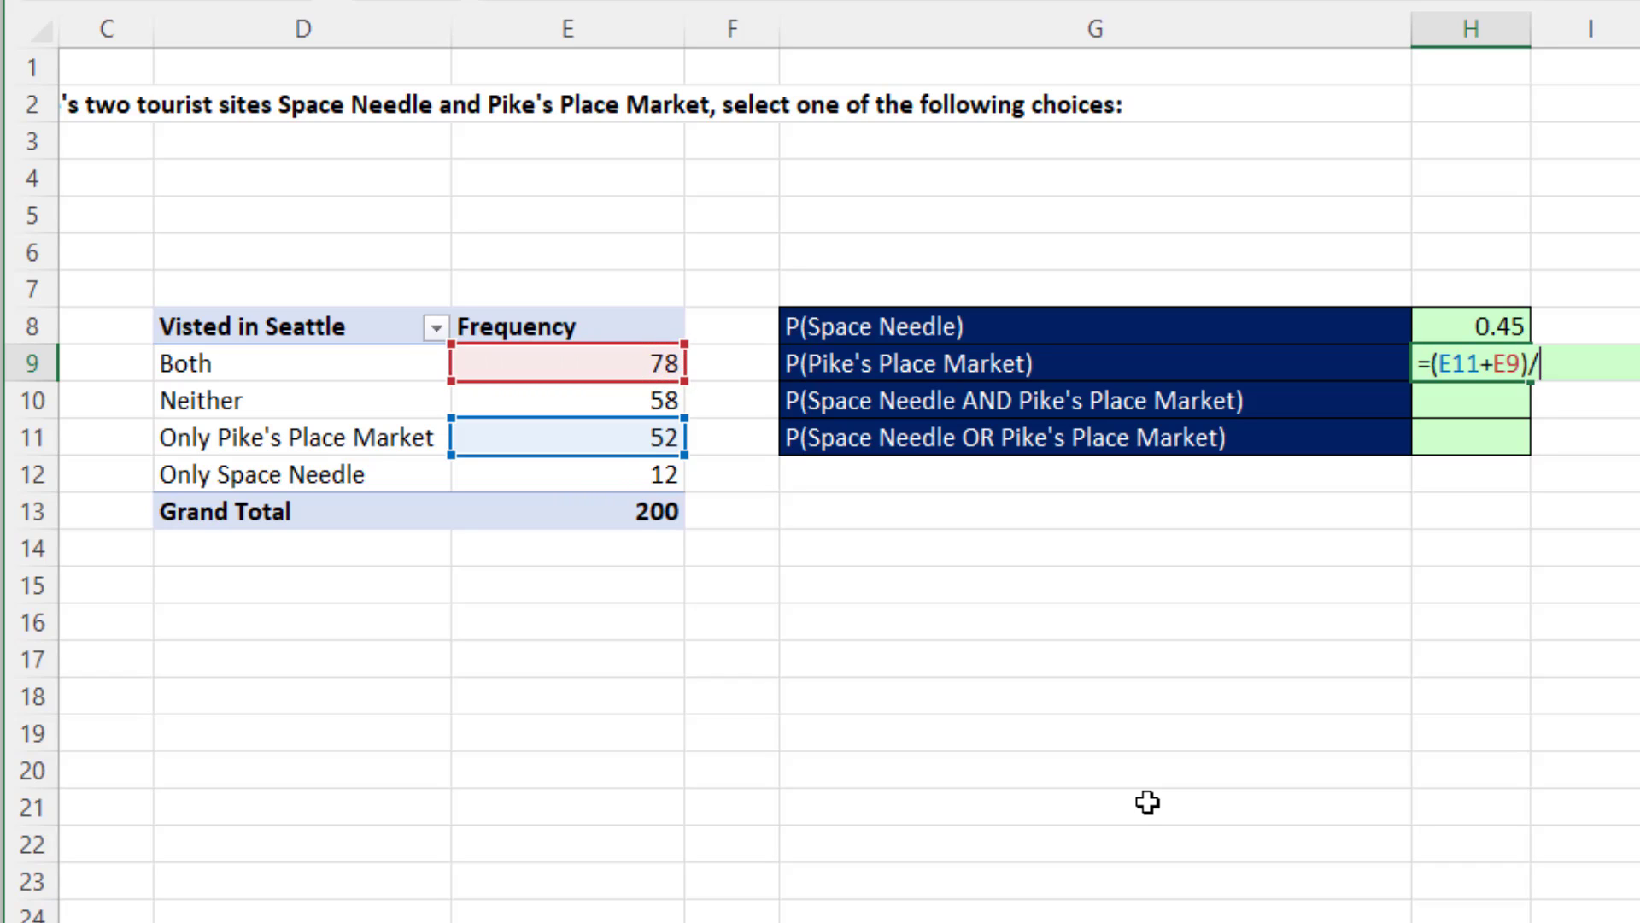
pyautogui.click(679, 512)
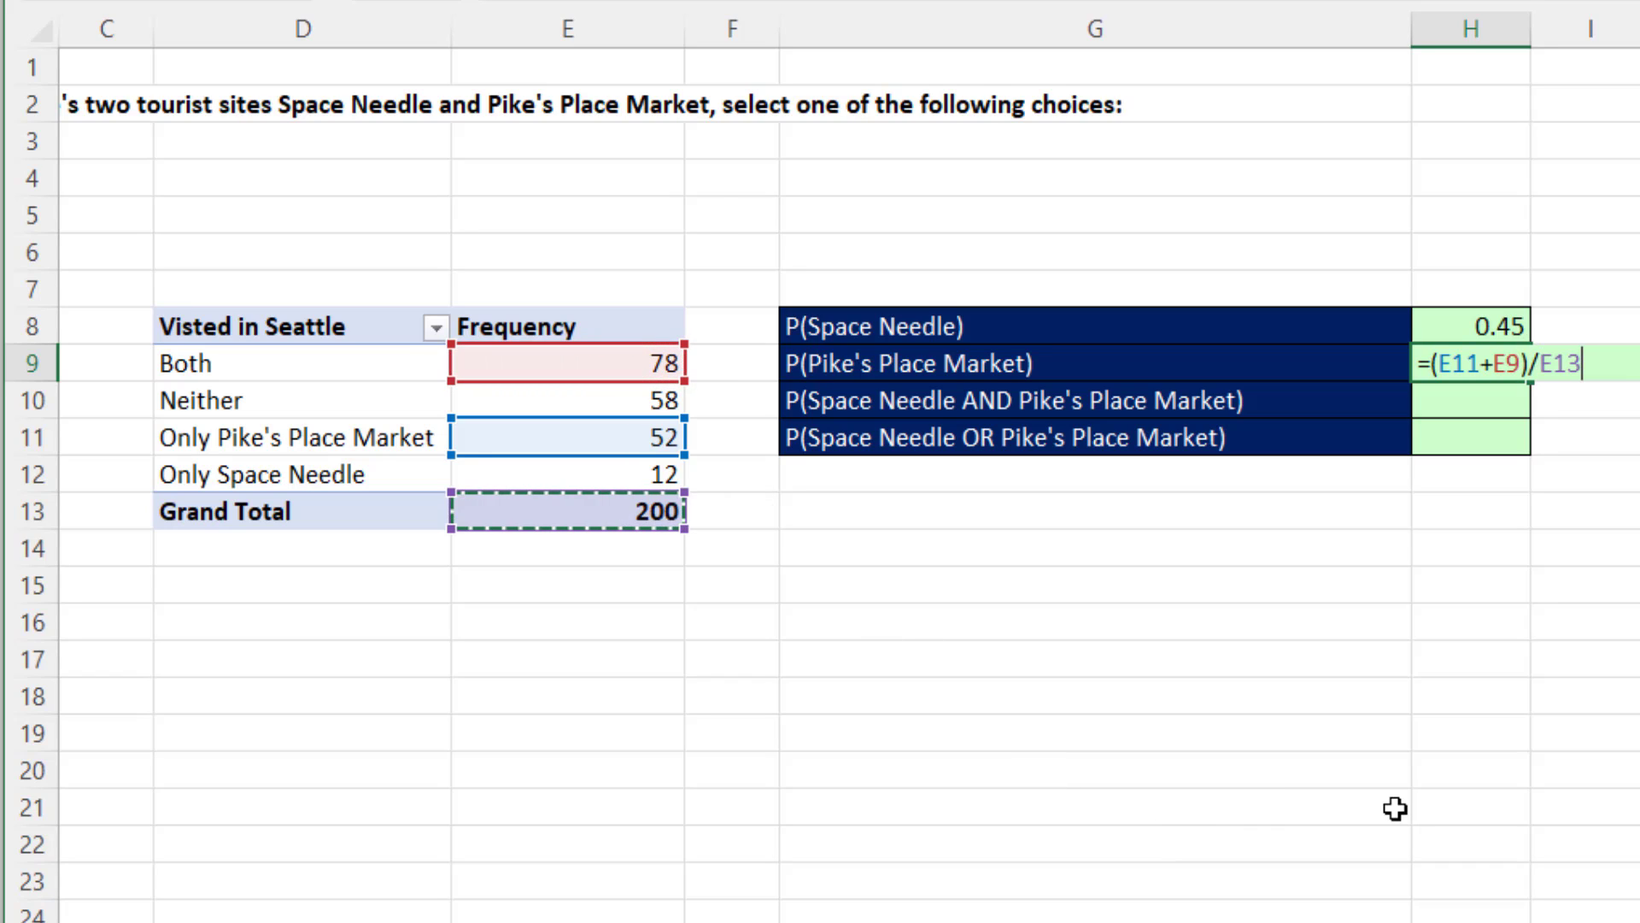
pyautogui.press('Return')
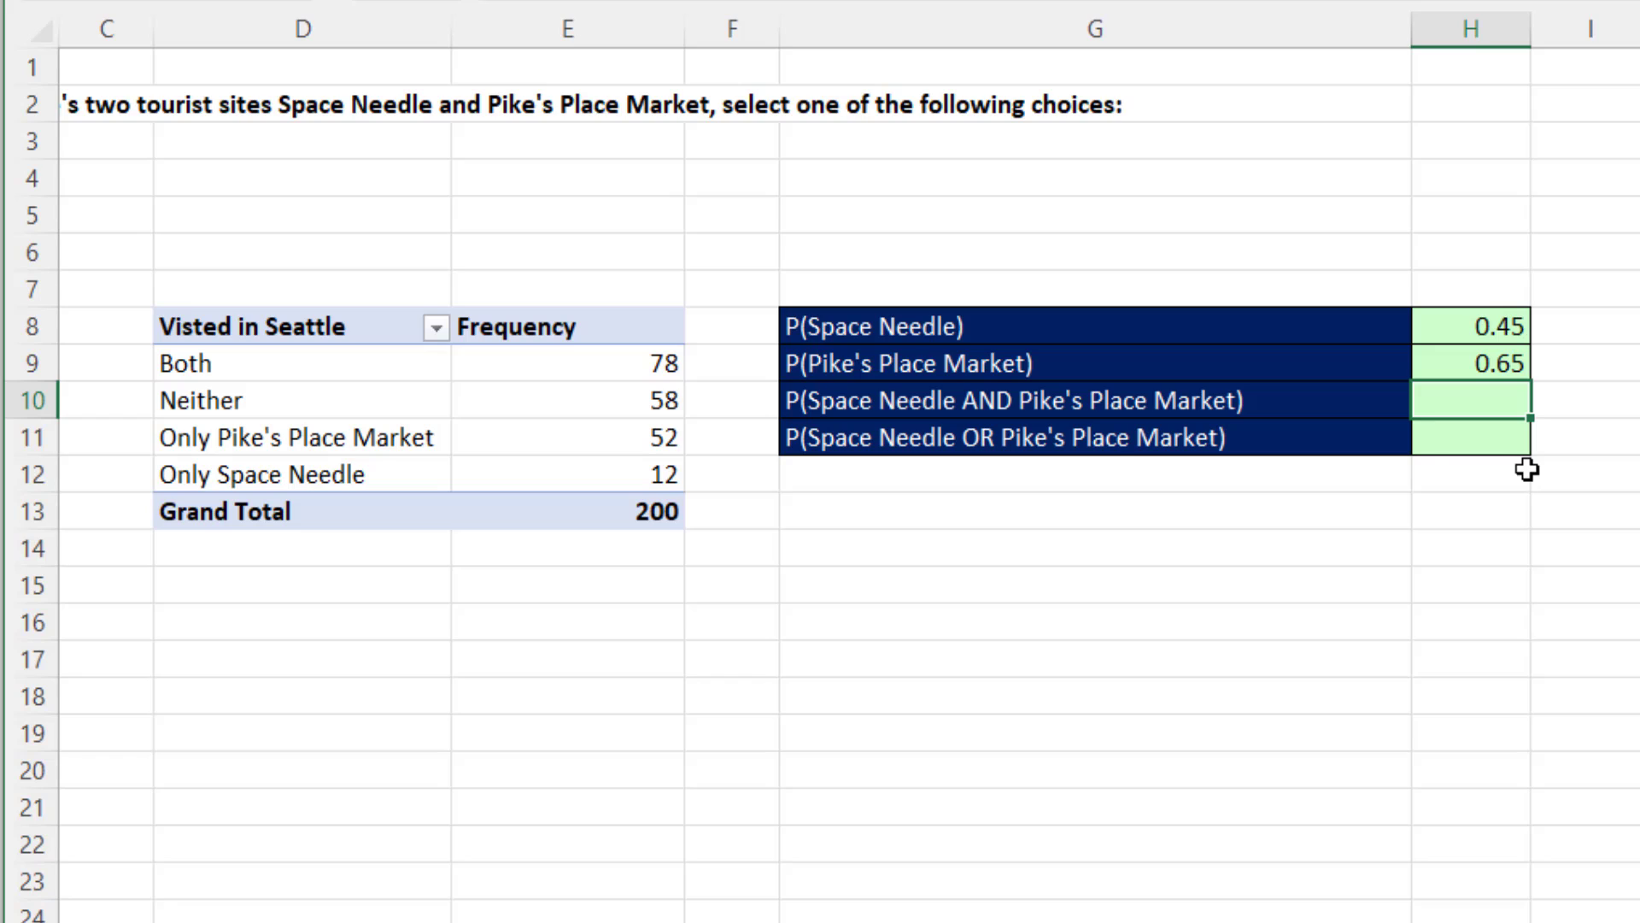
# Step: Calculate P(Space Needle AND Pike's Place Market) in H10 from the Both count with =E9/E13
pyautogui.write('=')
pyautogui.click(630, 365)
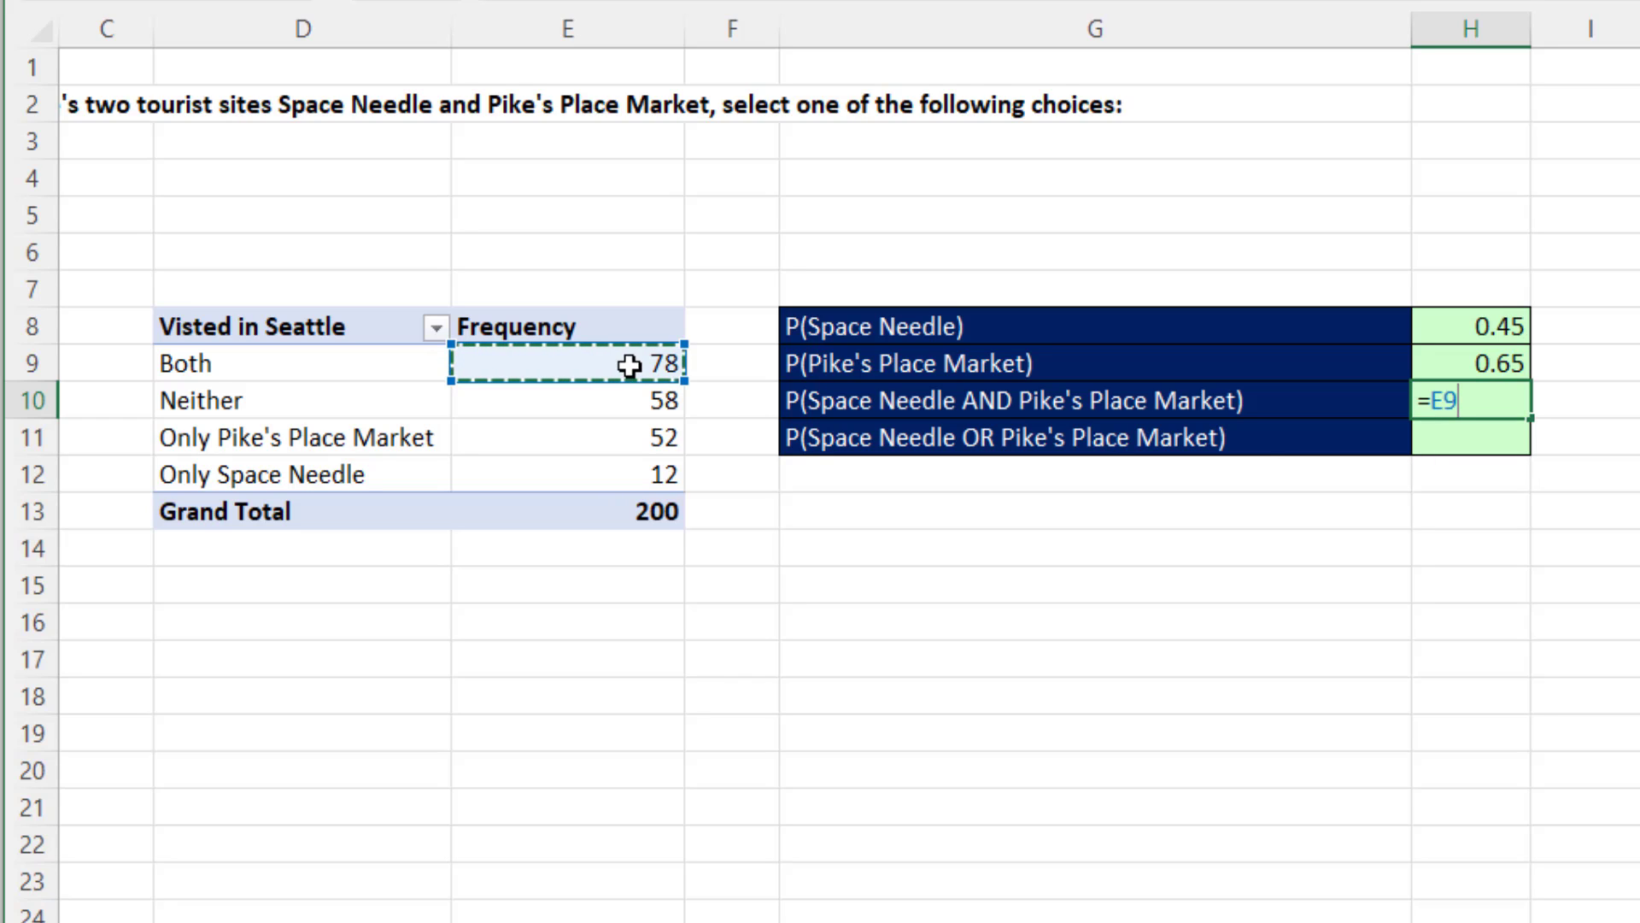
pyautogui.write('/')
pyautogui.click(625, 517)
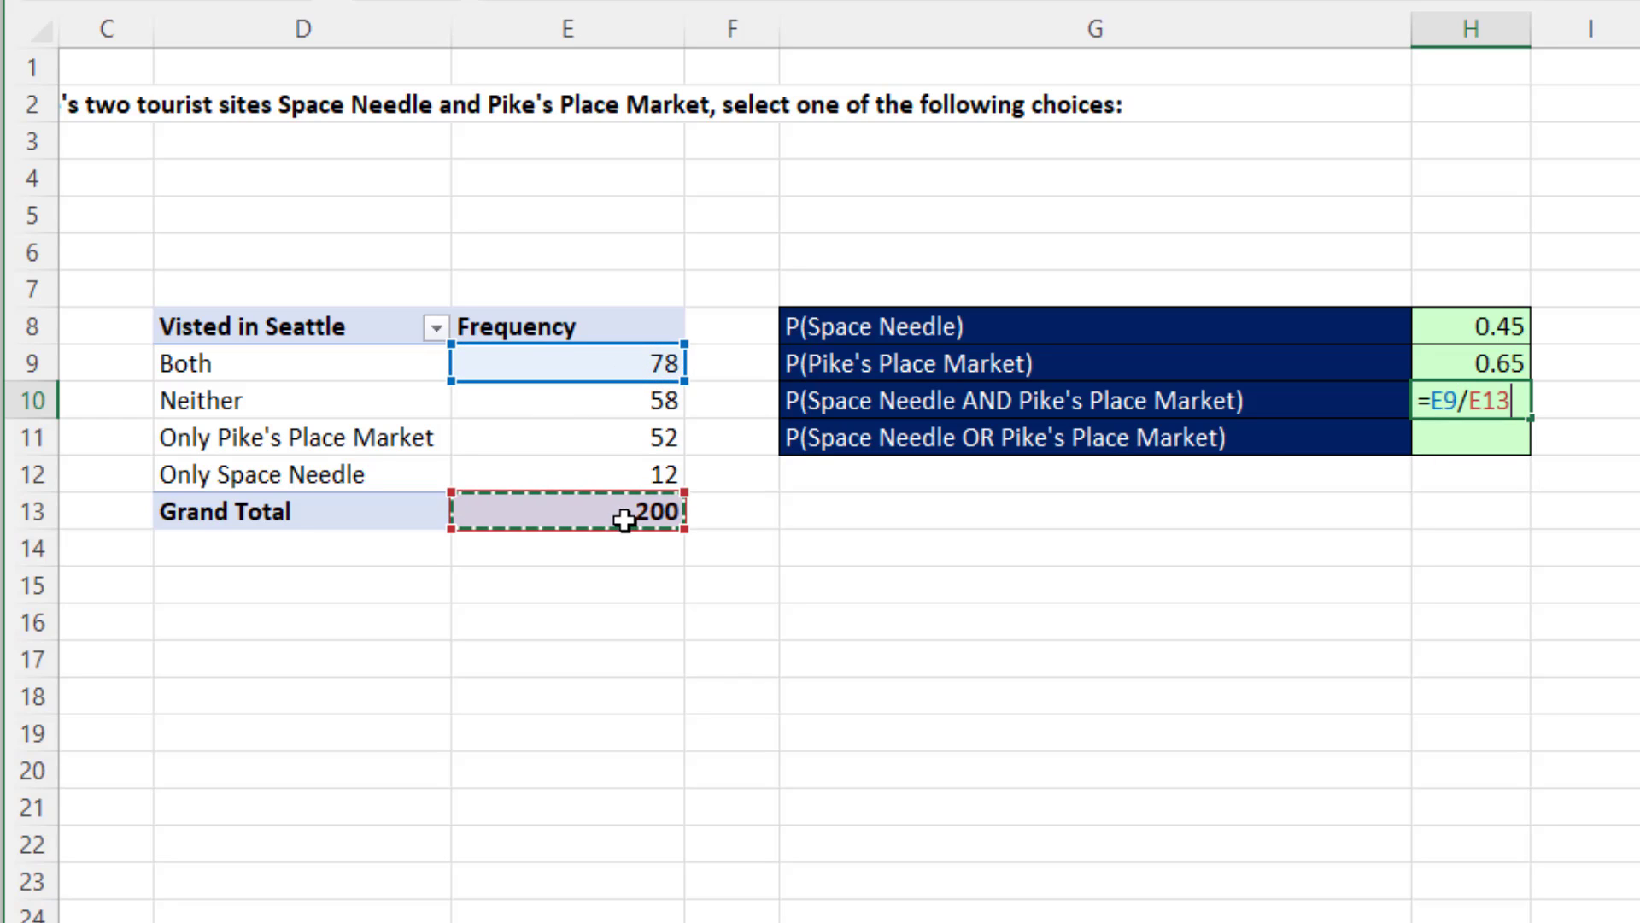
pyautogui.press('Return')
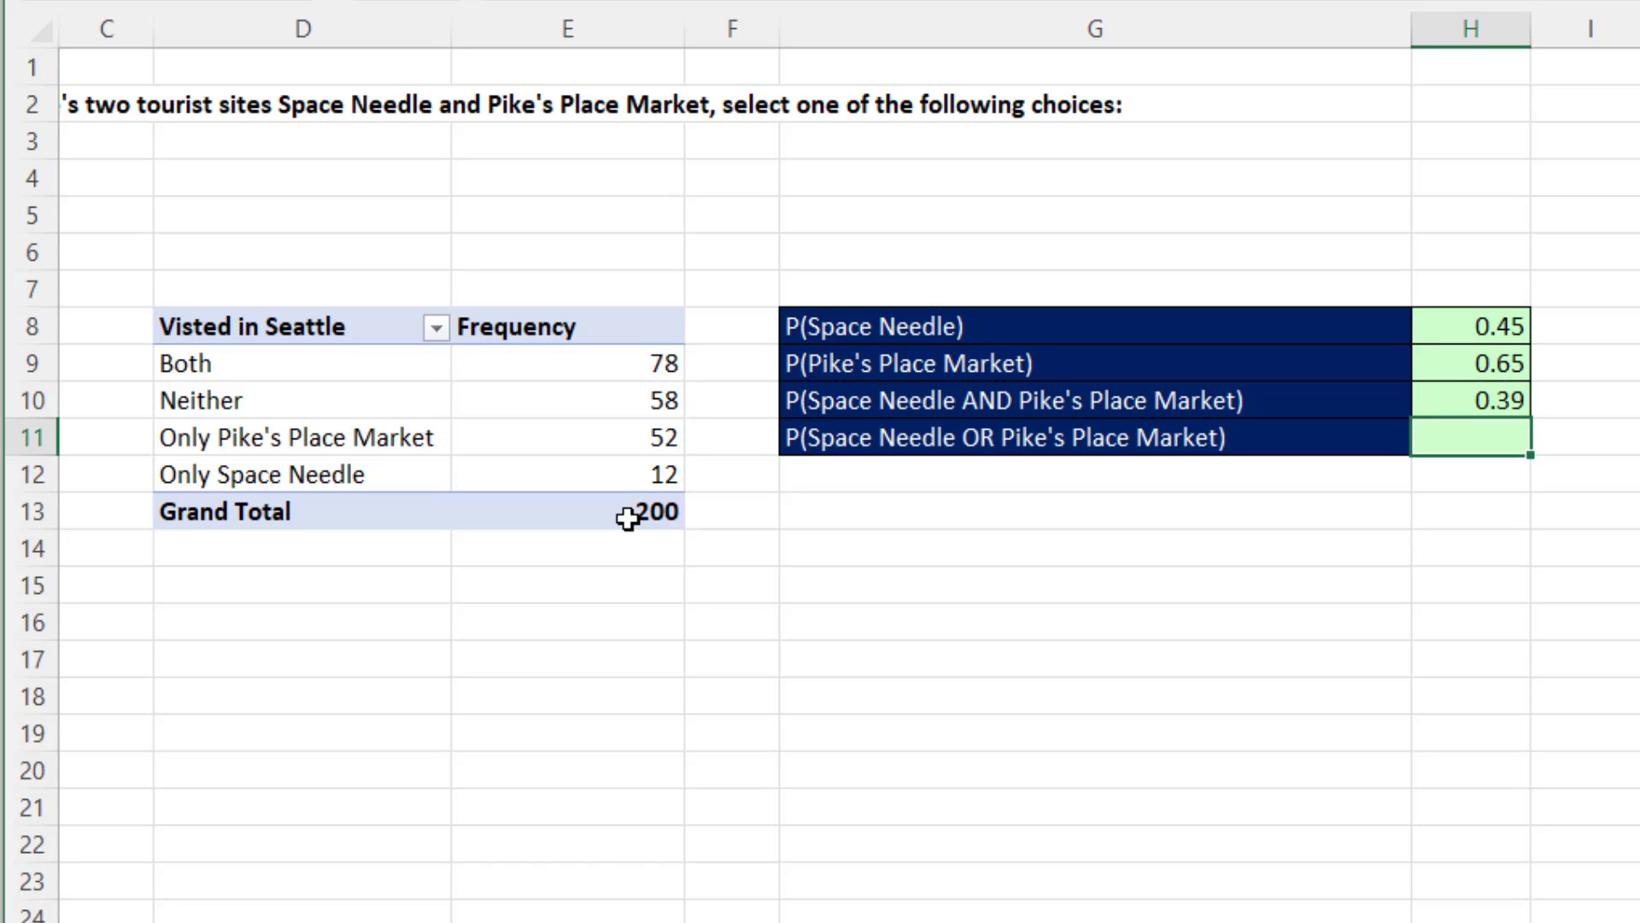
# Step: Calculate P(Space Needle OR Pike's Place Market) in H11 with the addition law formula =H8+H9-H10
pyautogui.write('=')
pyautogui.press('Up')
pyautogui.press('Up')
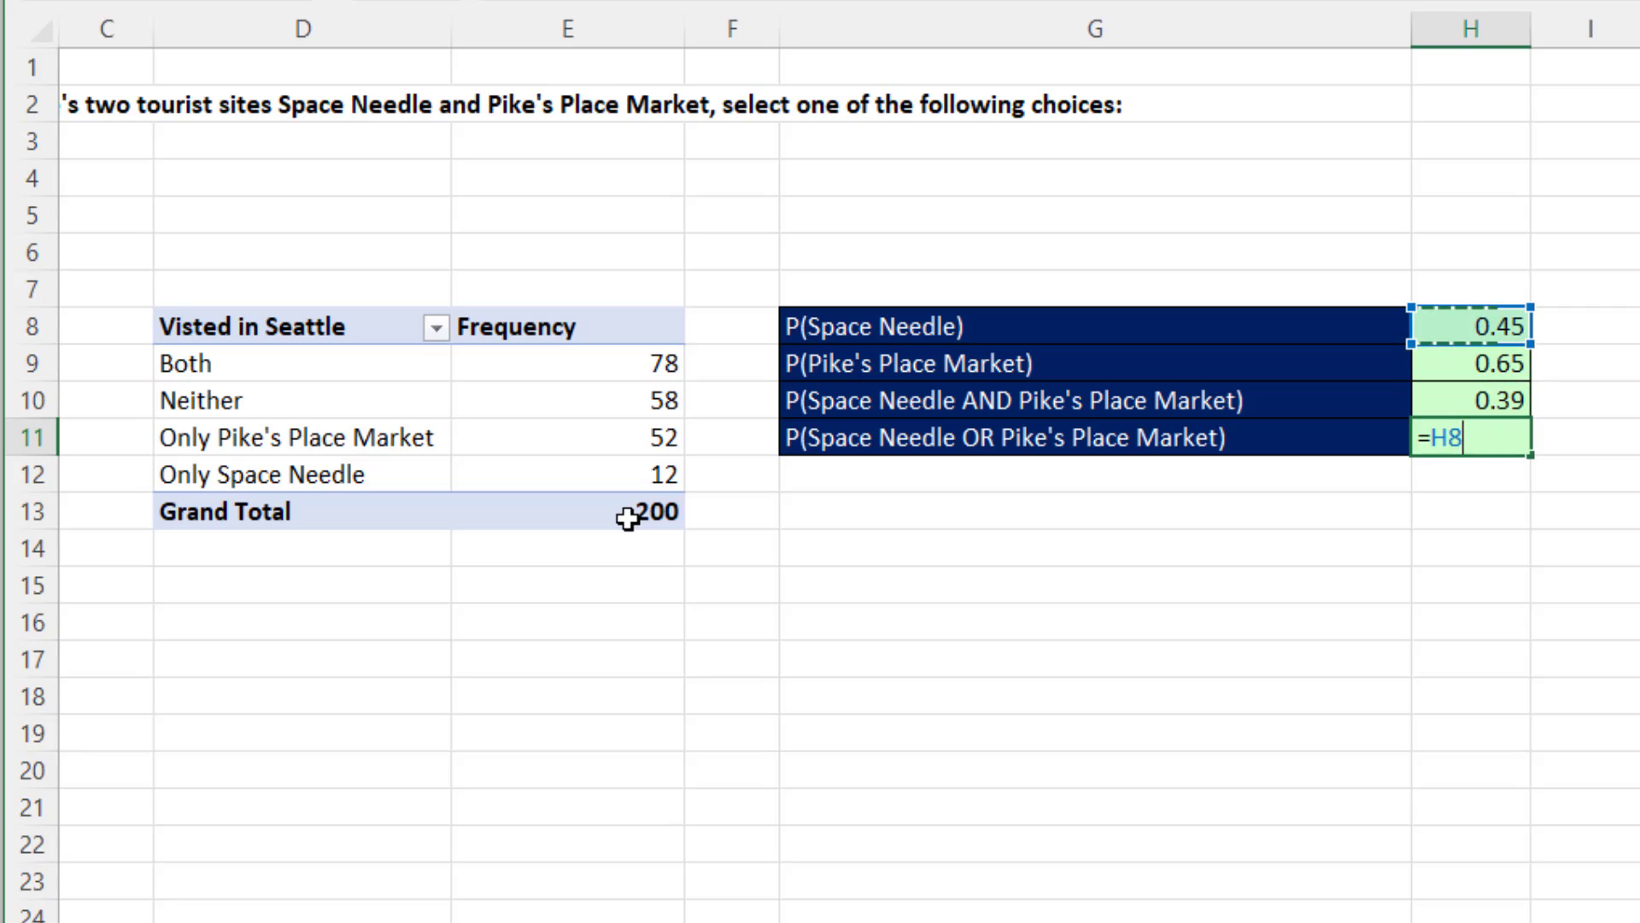
pyautogui.write('+')
pyautogui.press('Up')
pyautogui.press('Up')
pyautogui.write('-')
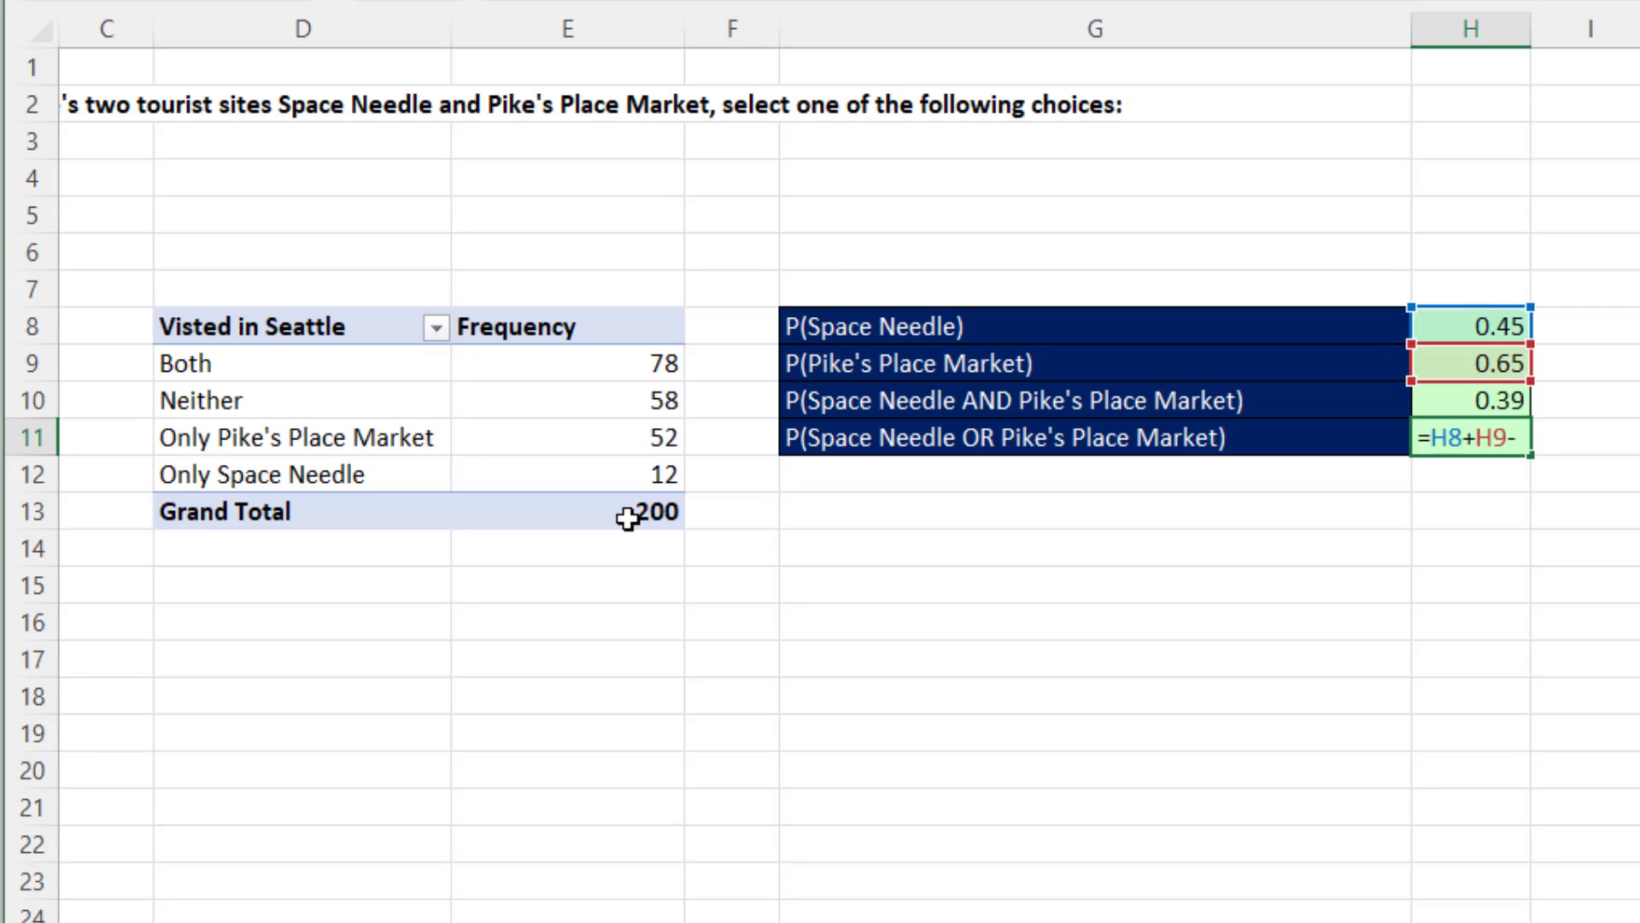
pyautogui.press('Up')
pyautogui.press('Return')
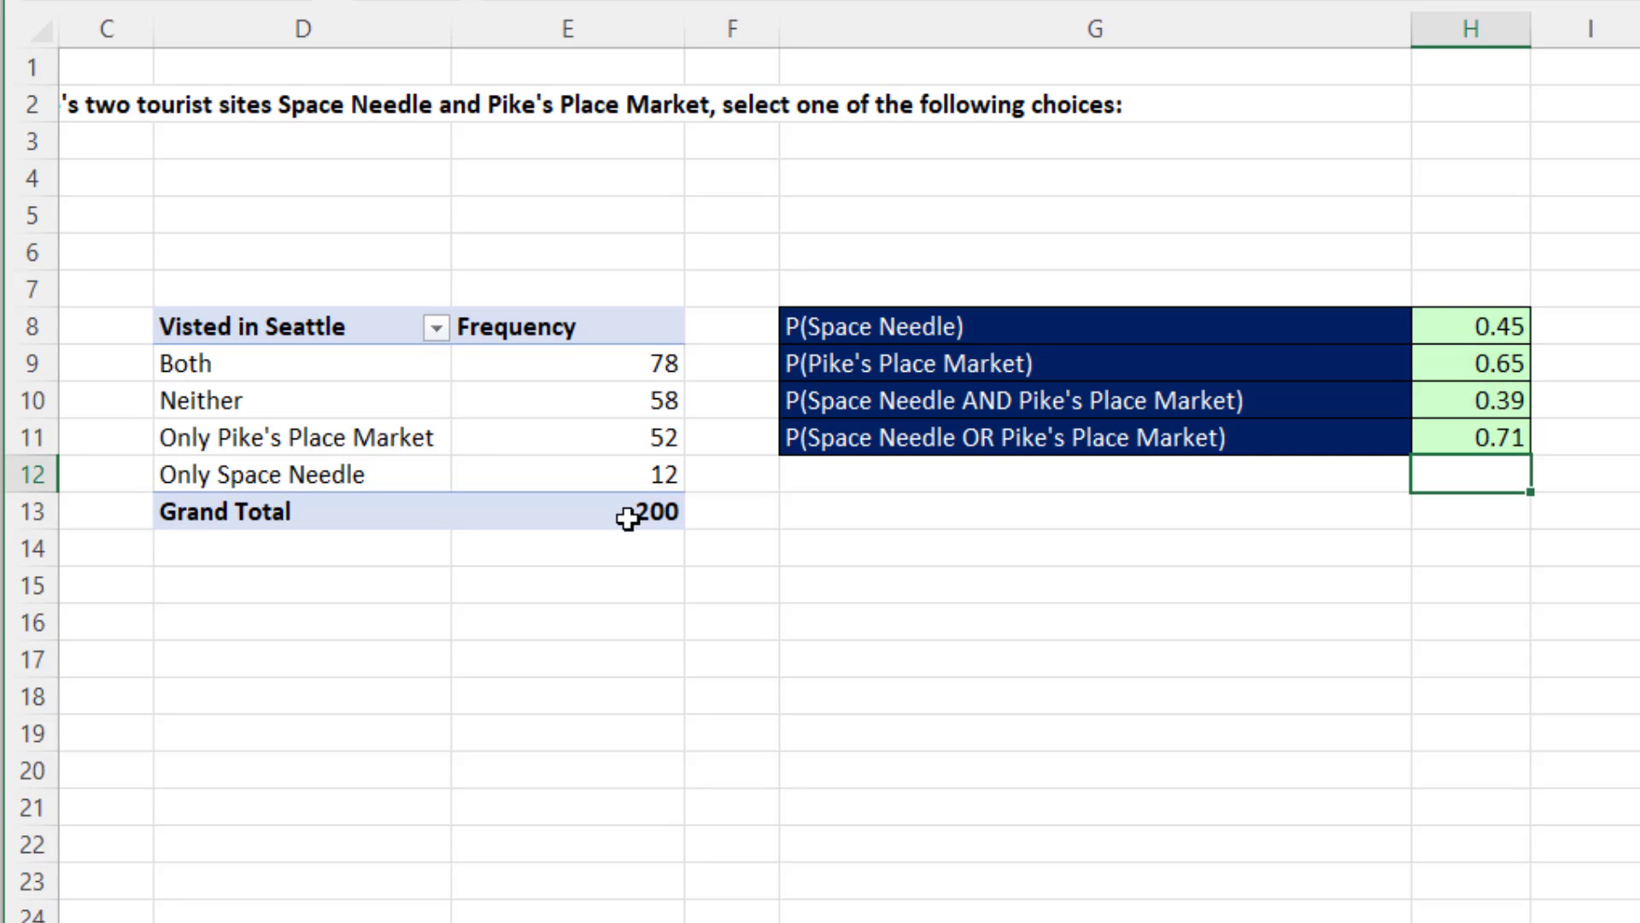
# Step: Look back at the Seattle(1) sheet and review the four addition law examples on the V(18) sheet
pyautogui.moveTo(1444, 906); pyautogui.dragTo(1412, 912)
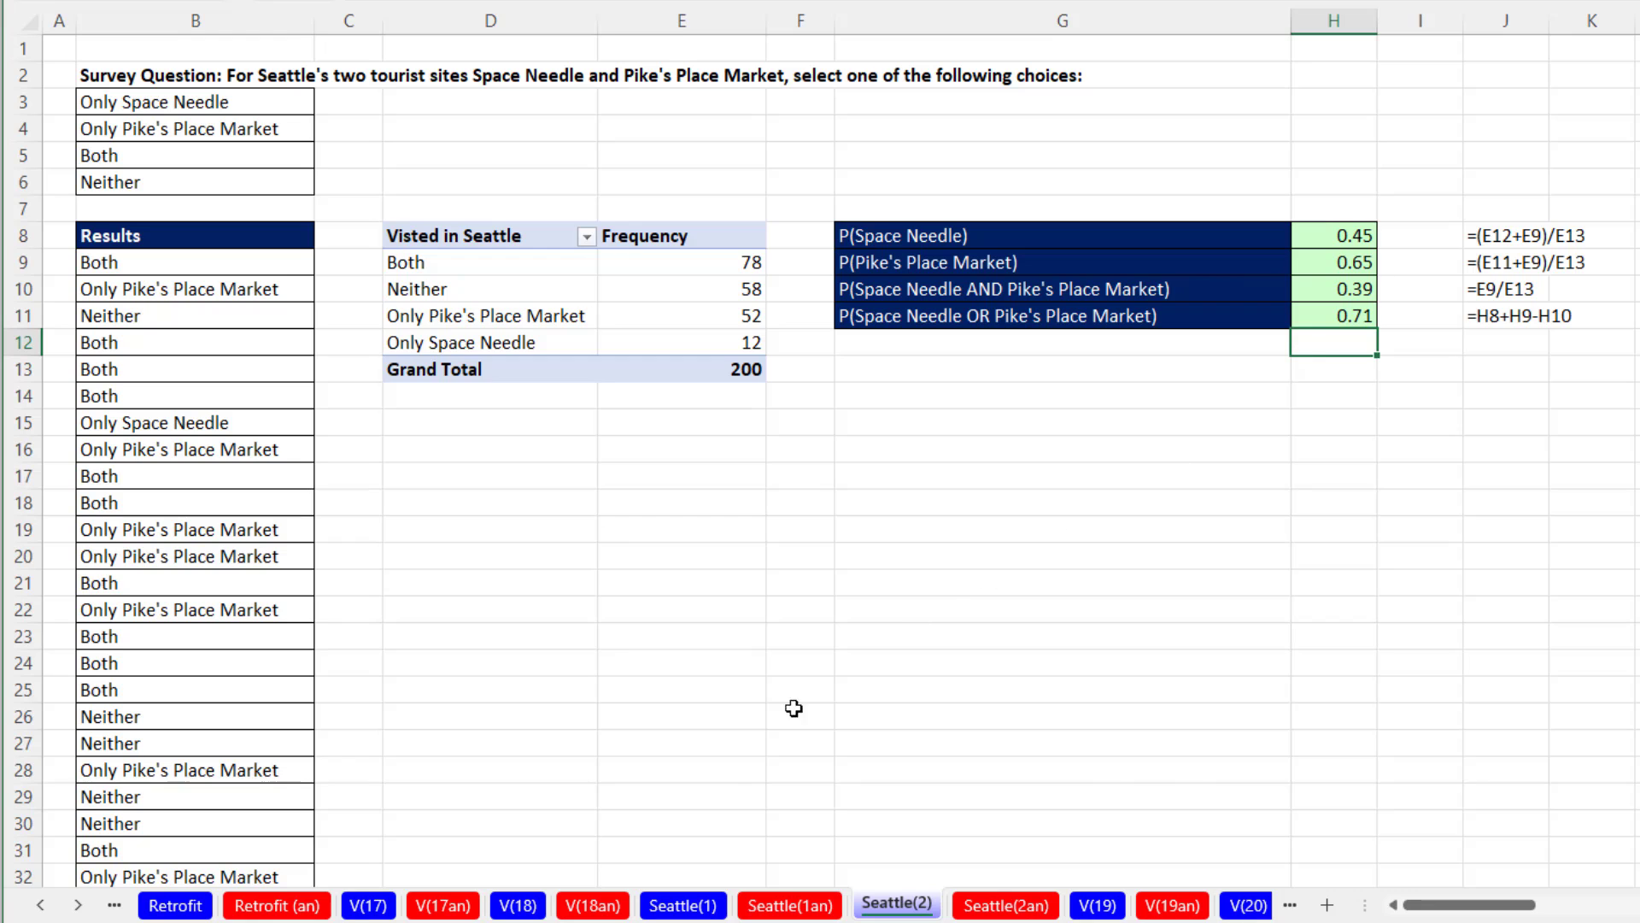
pyautogui.click(684, 906)
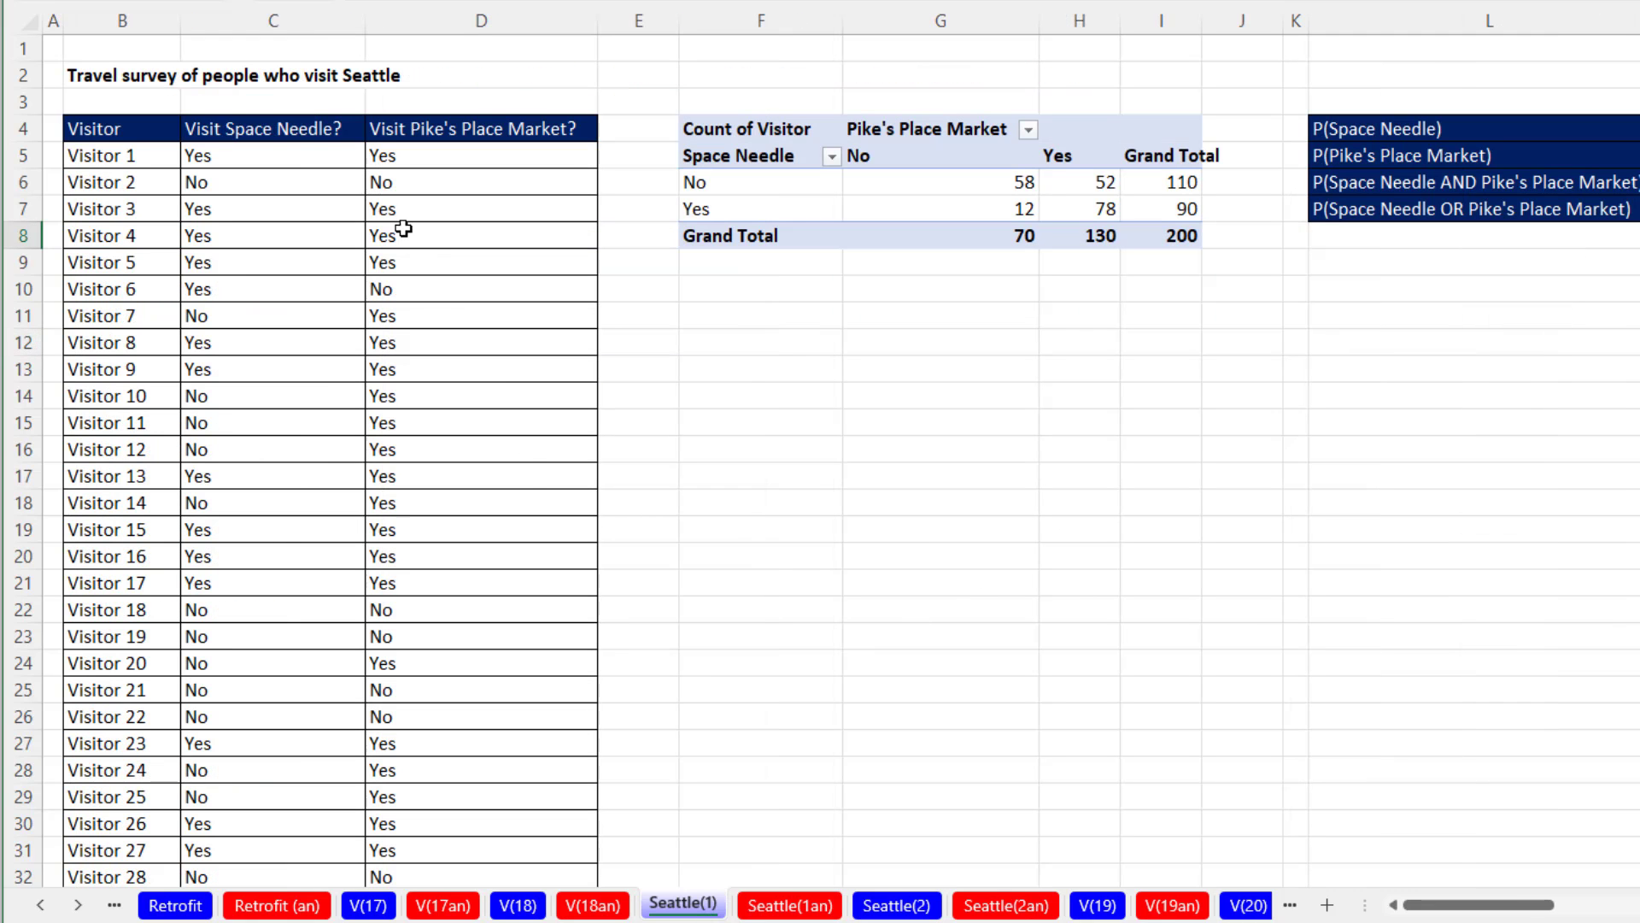
pyautogui.click(517, 905)
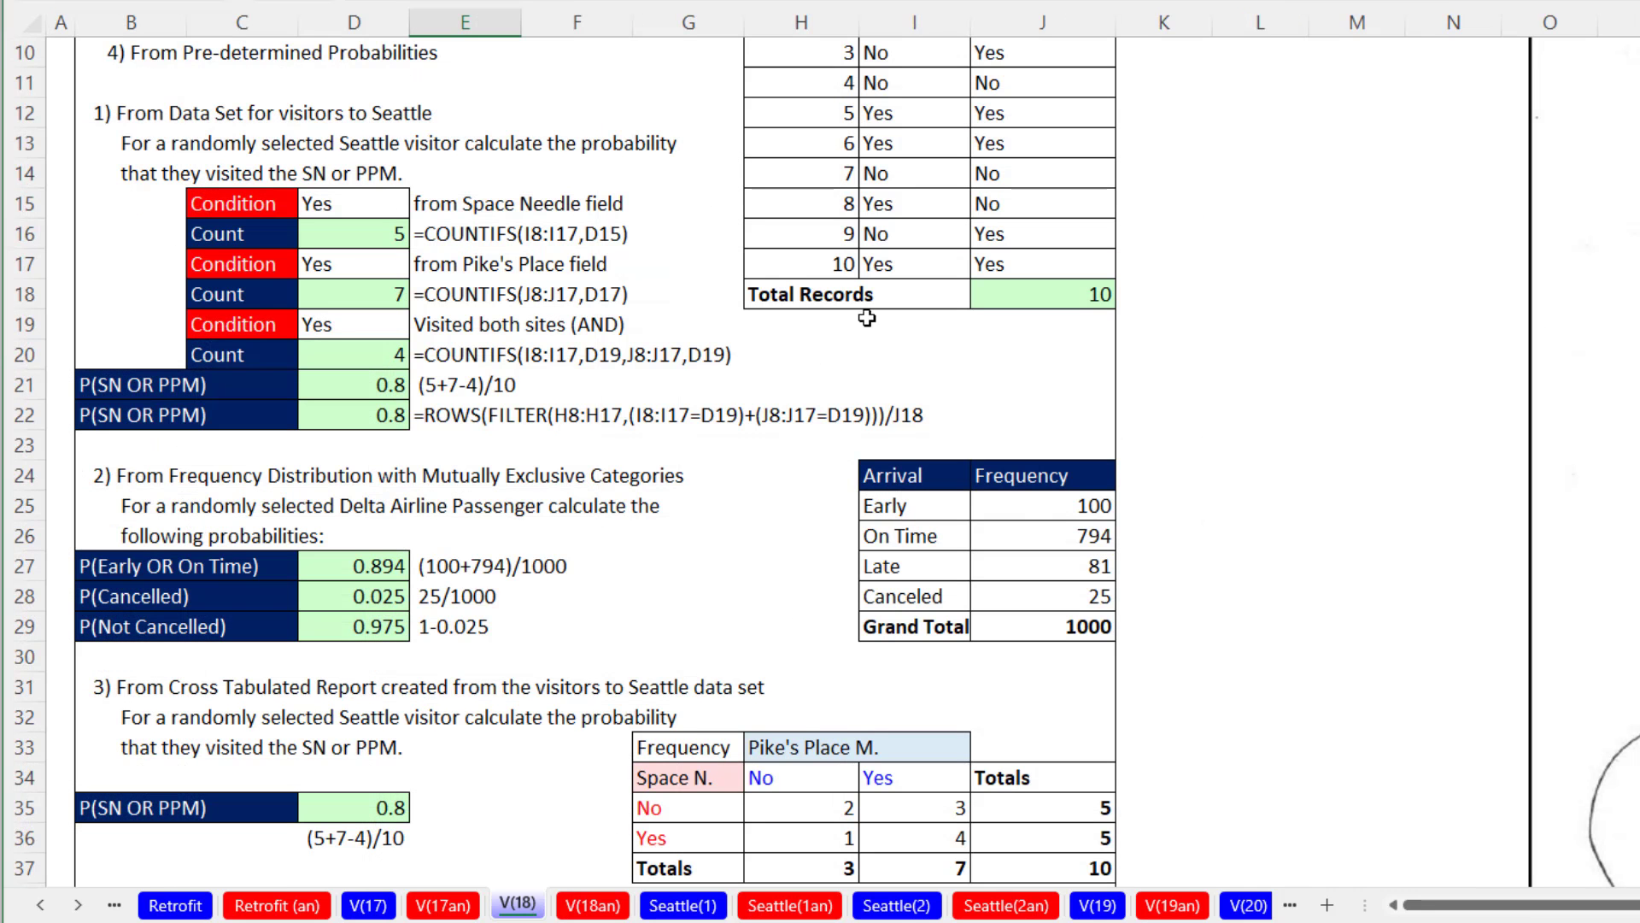
pyautogui.scroll(-4, 590, 650)
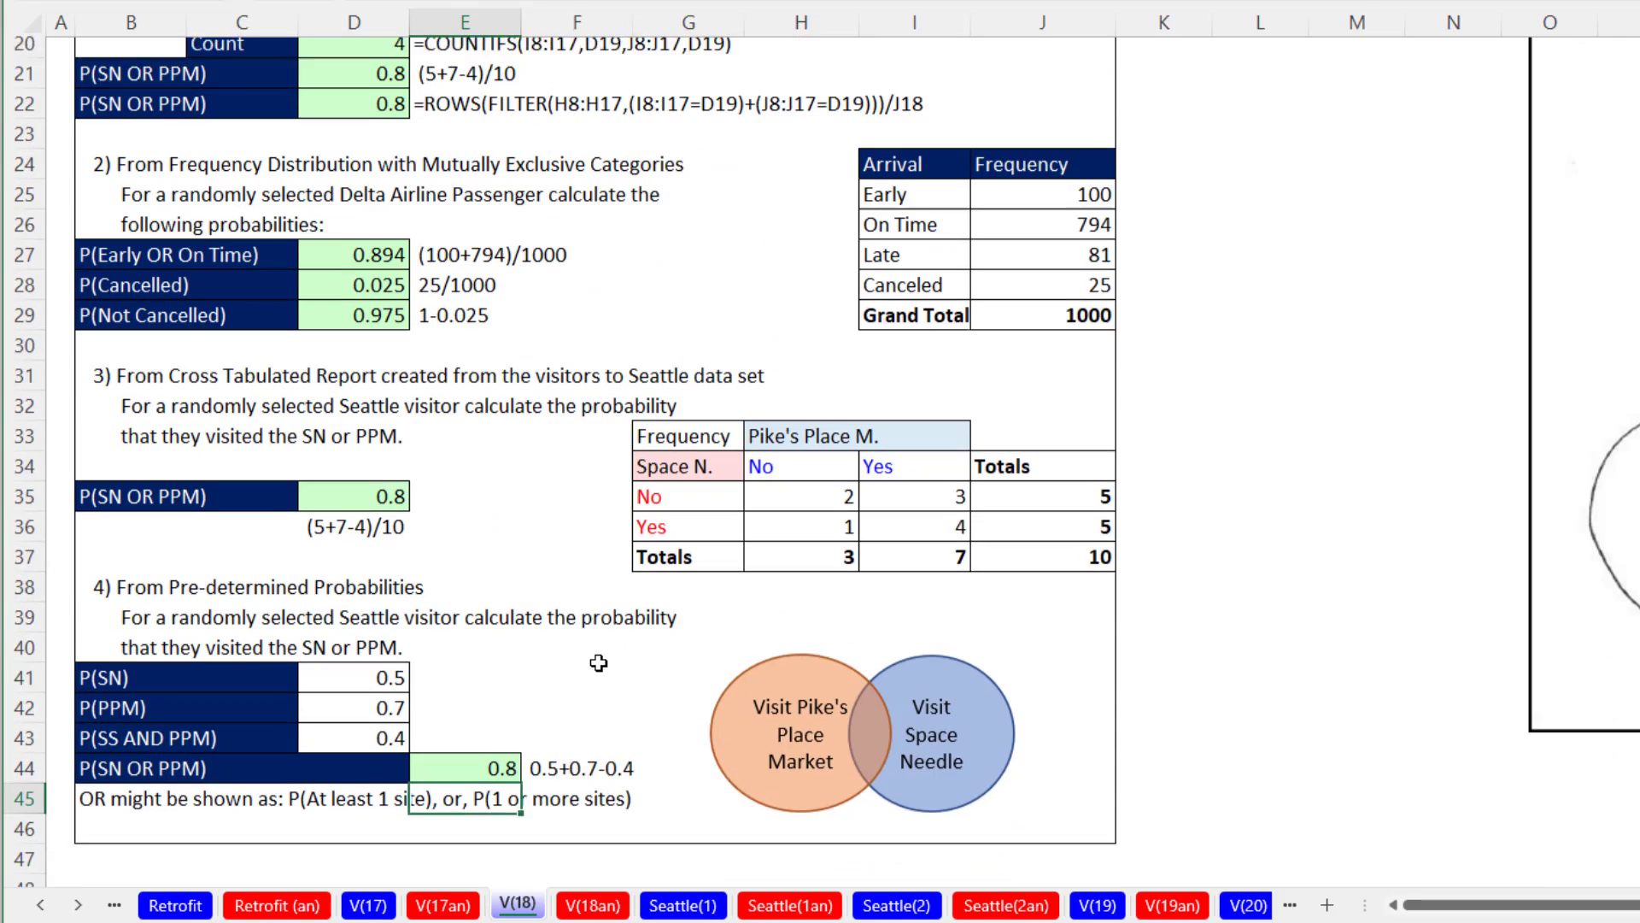
pyautogui.scroll(7, 983, 684)
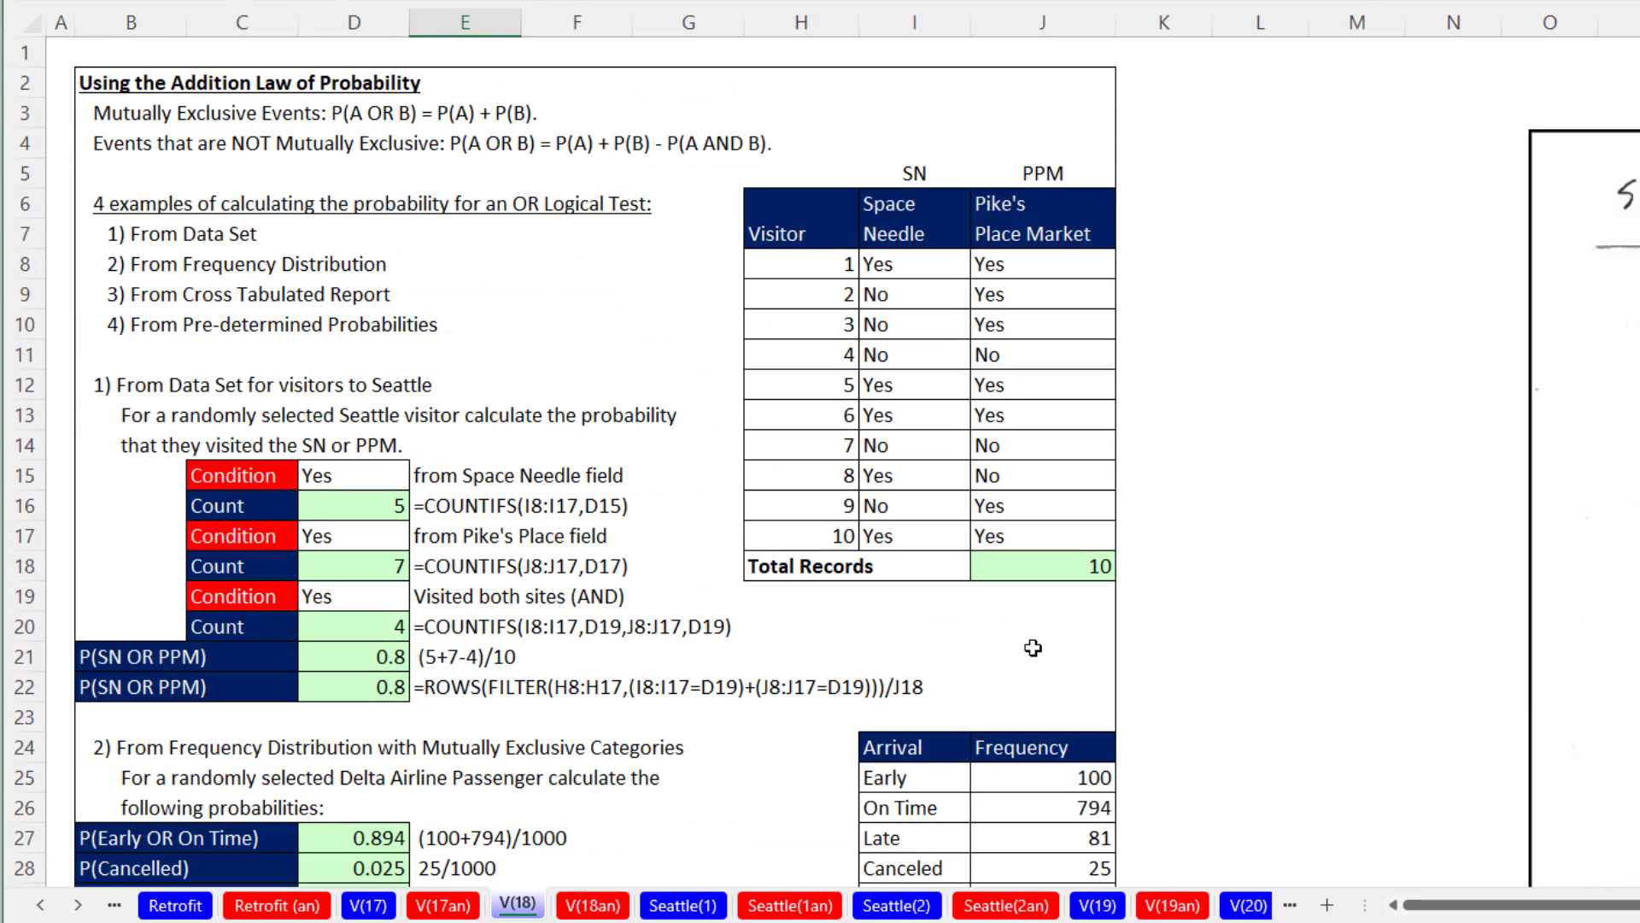